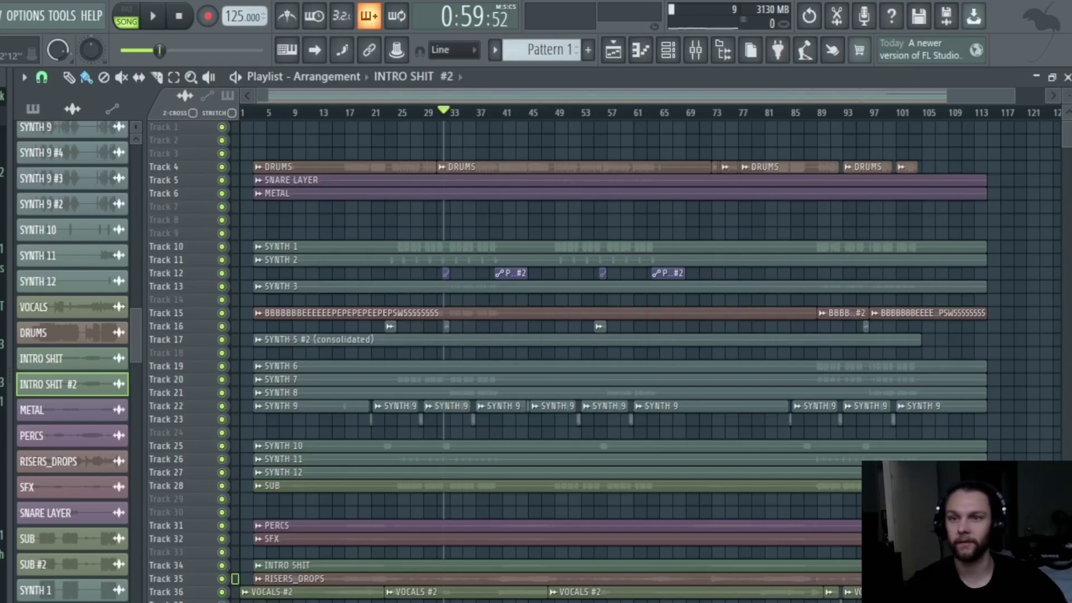
scroll(229, 407, down, 2)
ctrl+scroll(231, 402, up, 5)
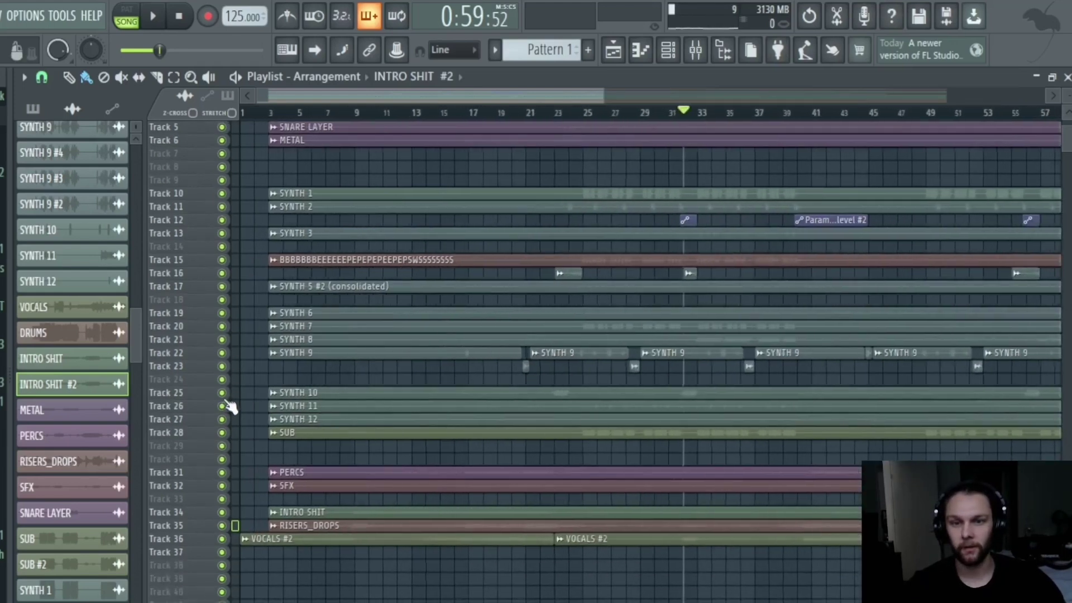
scroll(238, 386, down, 2)
scroll(238, 387, up, 4)
scroll(236, 380, down, 5)
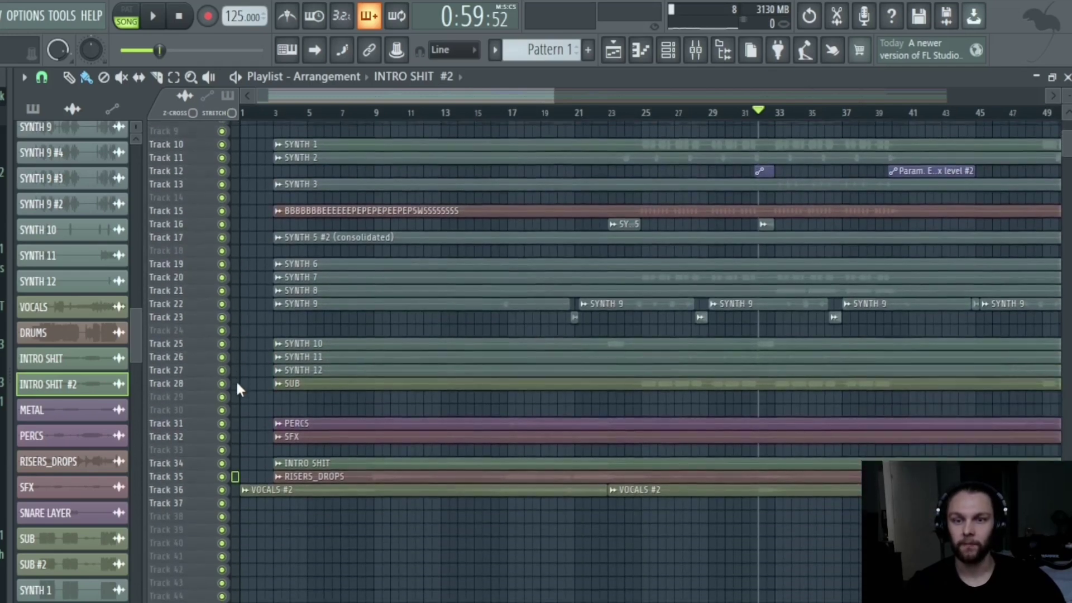
ctrl+scroll(224, 440, up, 1)
ctrl+scroll(237, 407, down, 5)
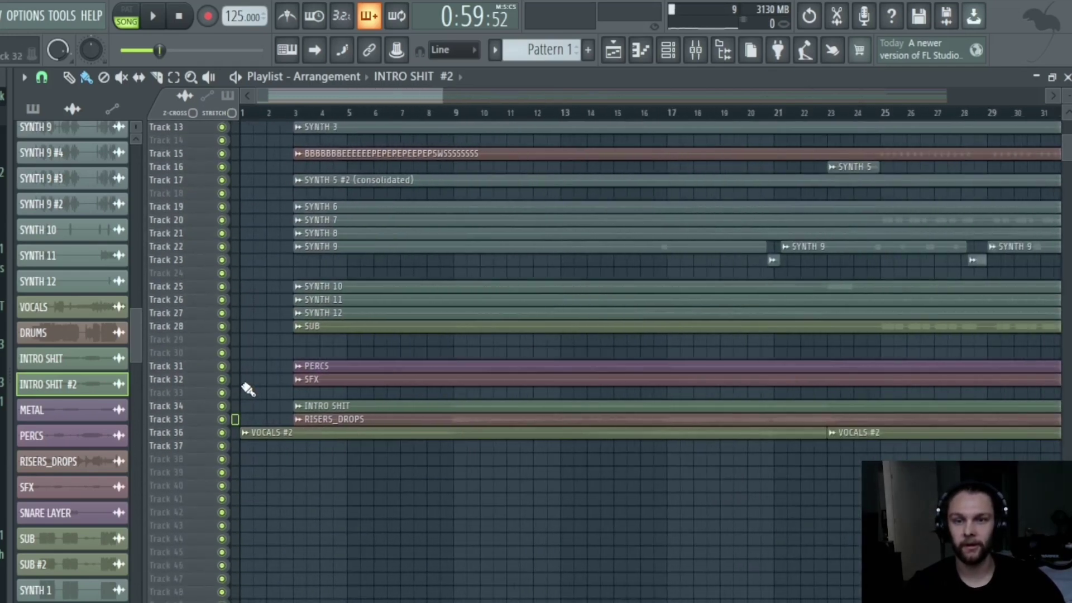
scroll(248, 391, up, 1)
scroll(246, 391, up, 4)
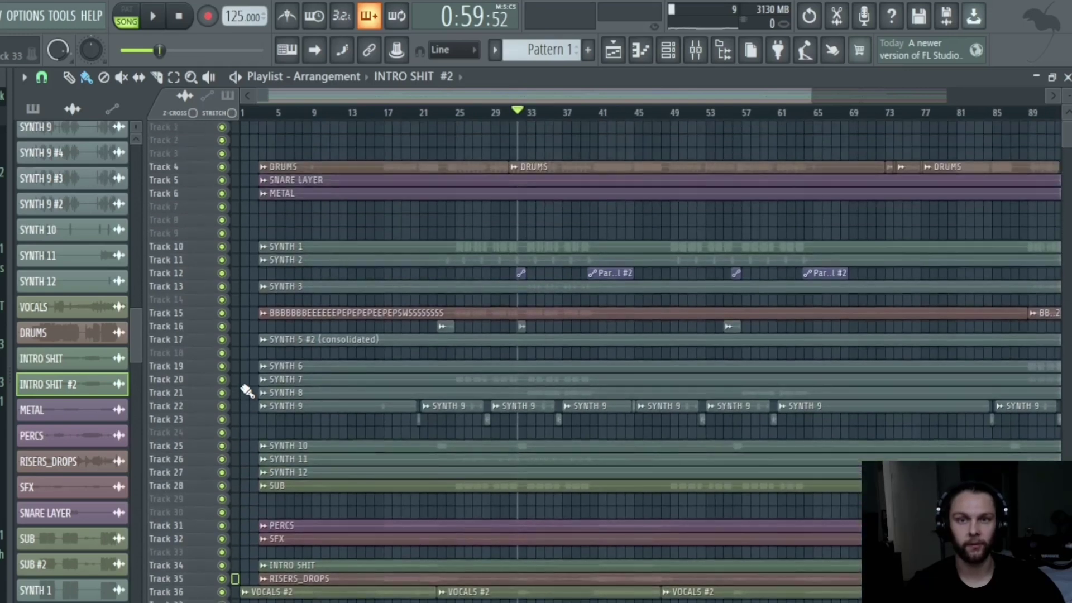
ctrl+scroll(238, 394, down, 2)
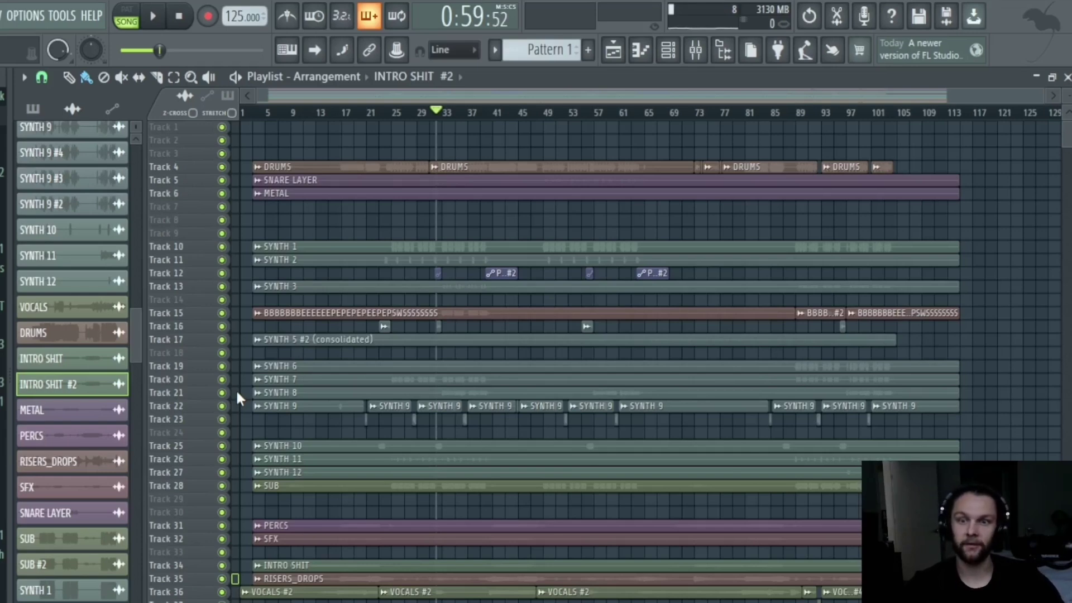
ctrl+scroll(237, 393, up, 5)
ctrl+scroll(238, 393, down, 1)
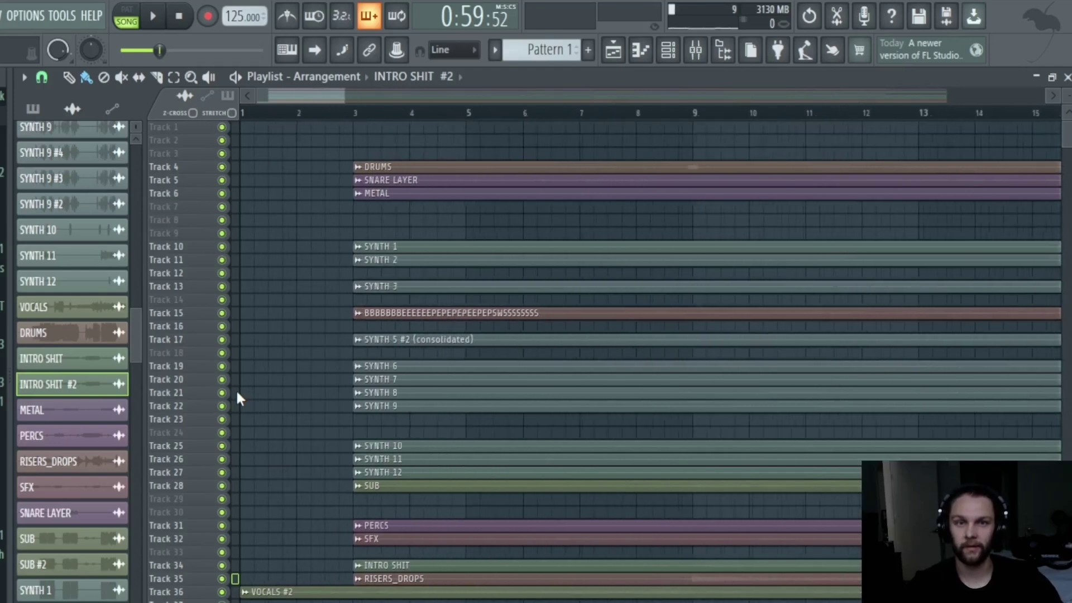
ctrl+scroll(237, 394, down, 5)
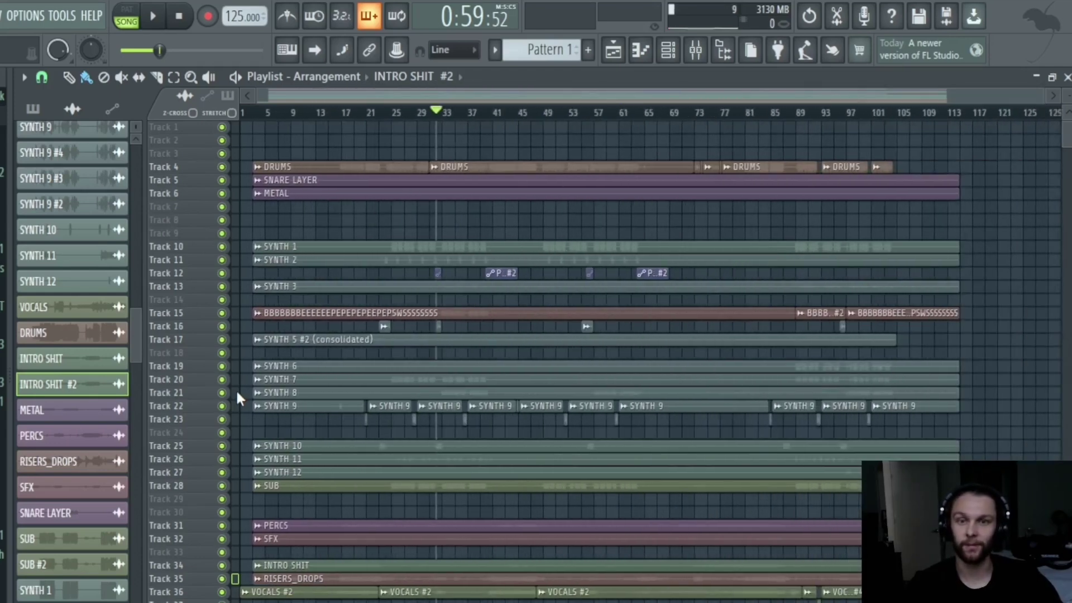
ctrl+scroll(237, 392, up, 4)
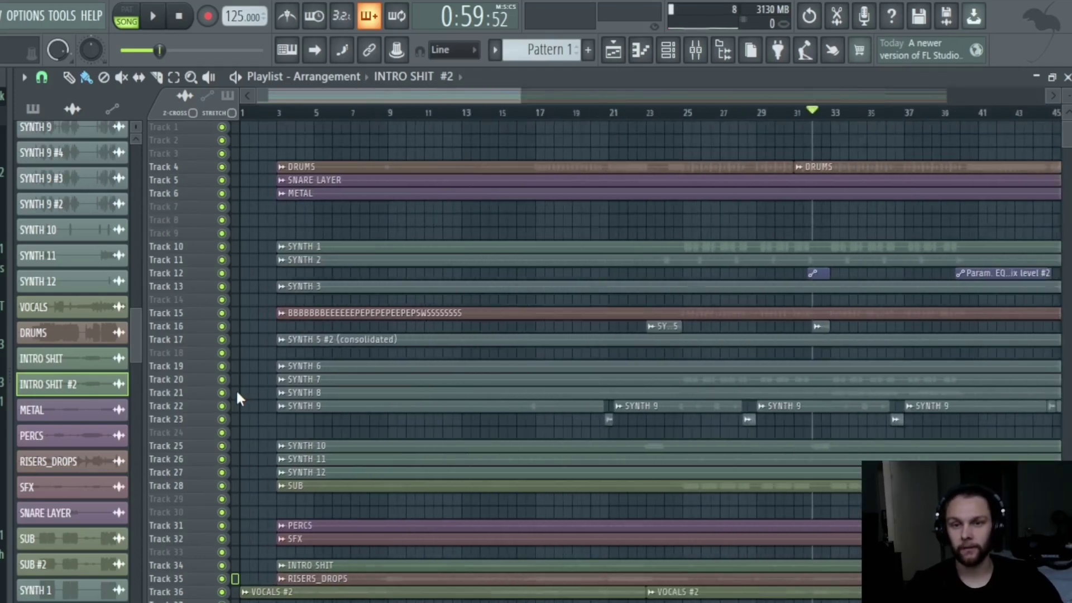
ctrl+scroll(237, 397, up, 1)
ctrl+scroll(237, 397, down, 3)
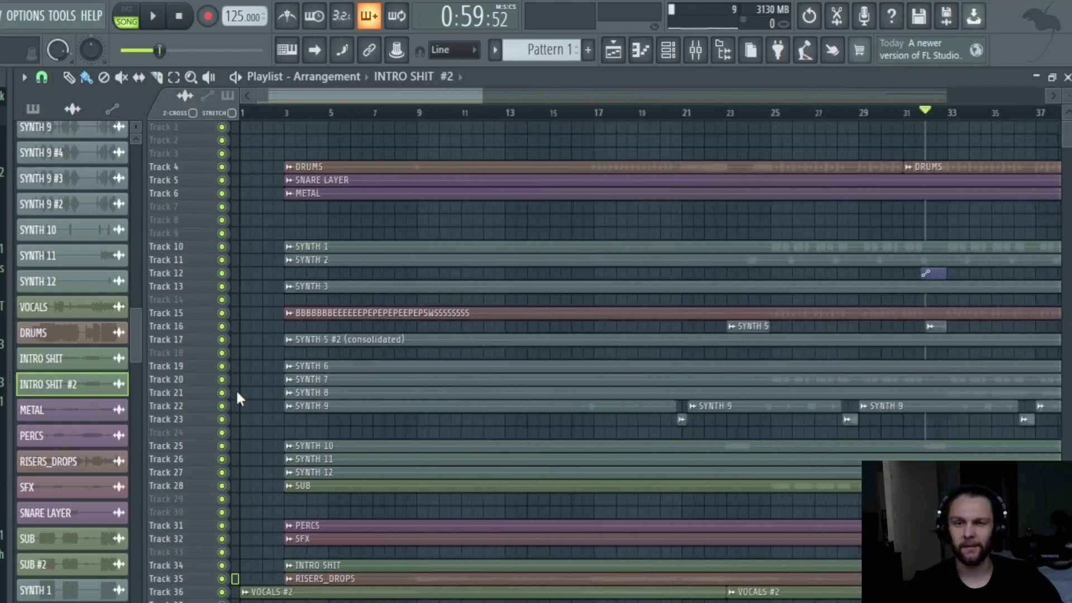
ctrl+scroll(238, 398, down, 3)
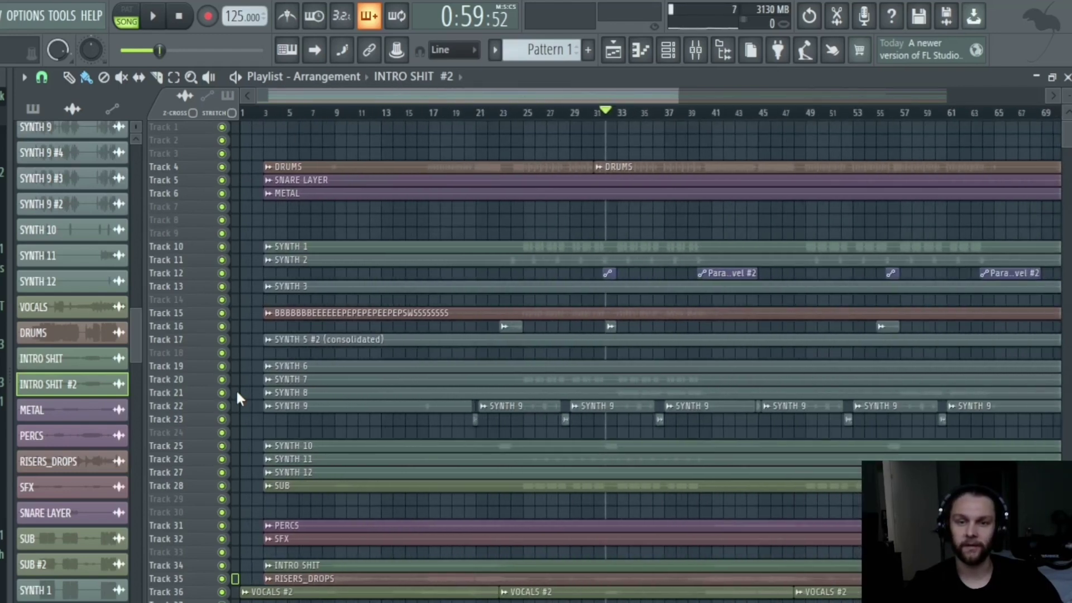
ctrl+scroll(237, 394, up, 3)
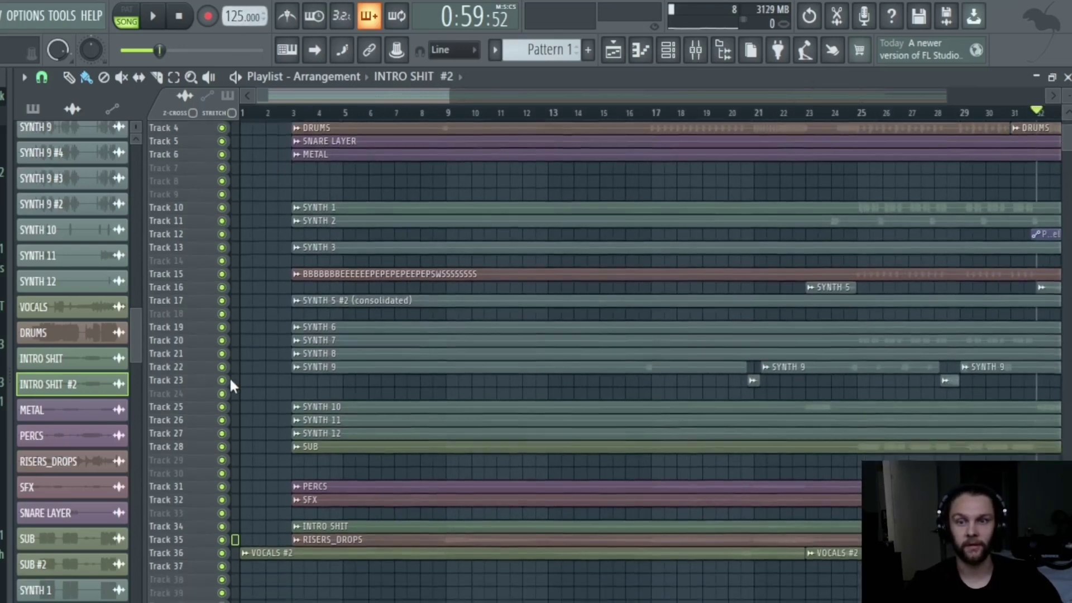
ctrl+scroll(229, 376, up, 2)
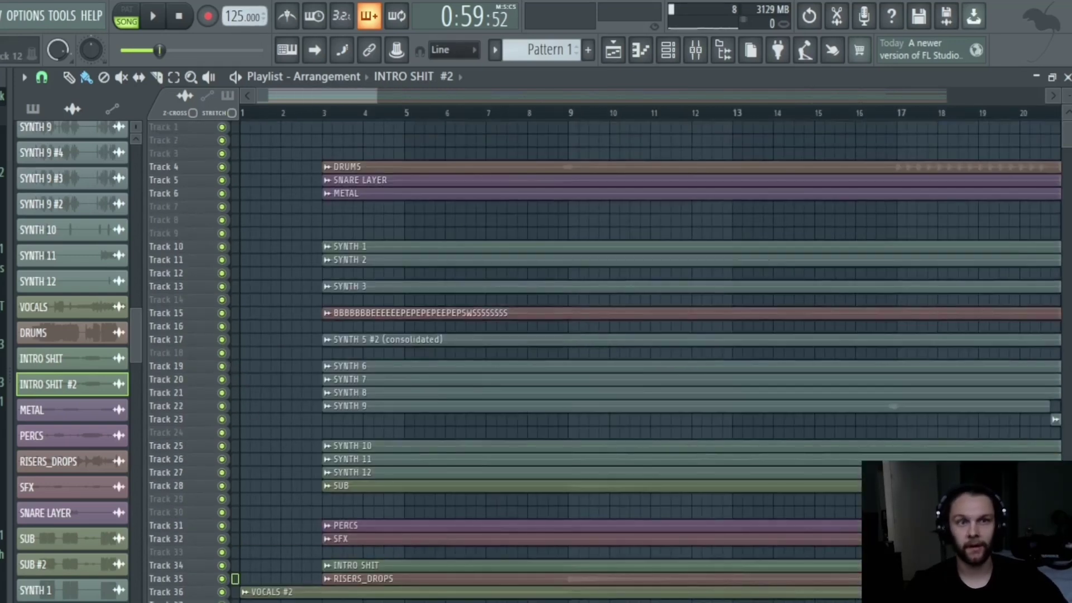
drag(374, 96, 999, 138)
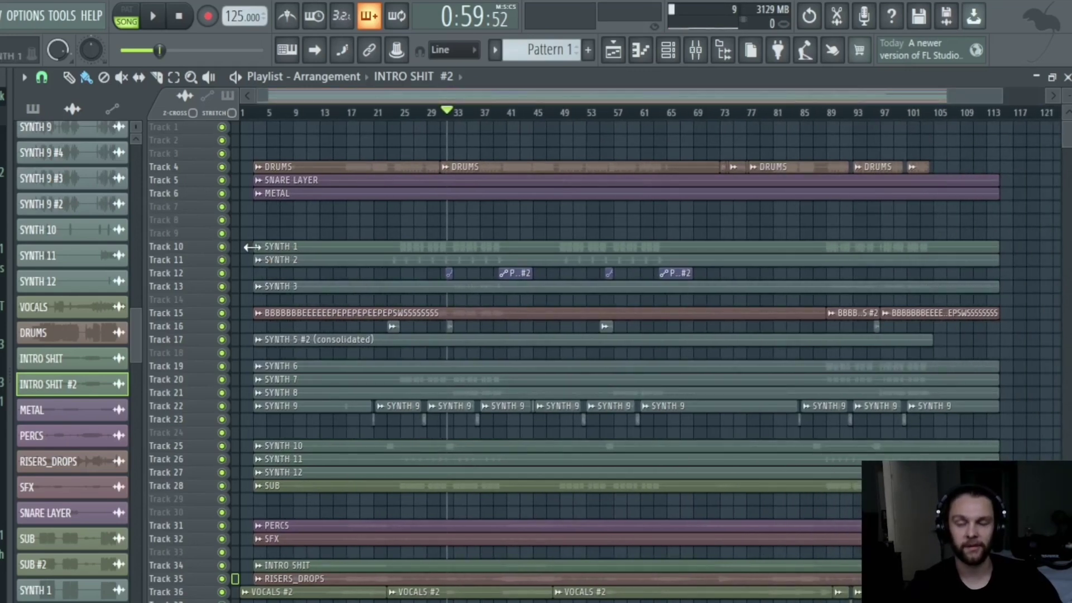
scroll(251, 246, up, 6)
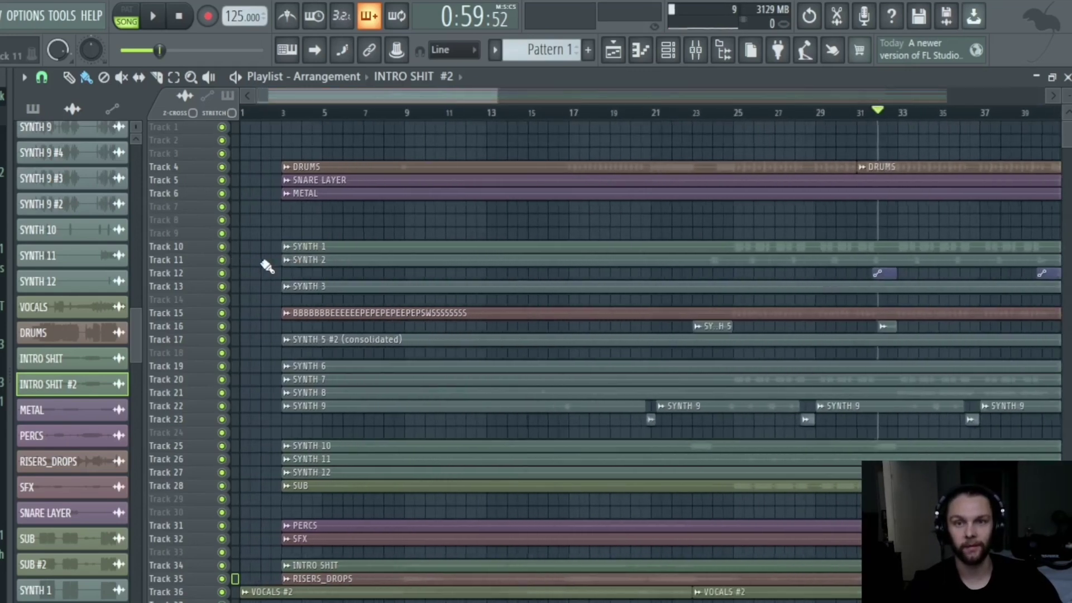
scroll(266, 267, down, 8)
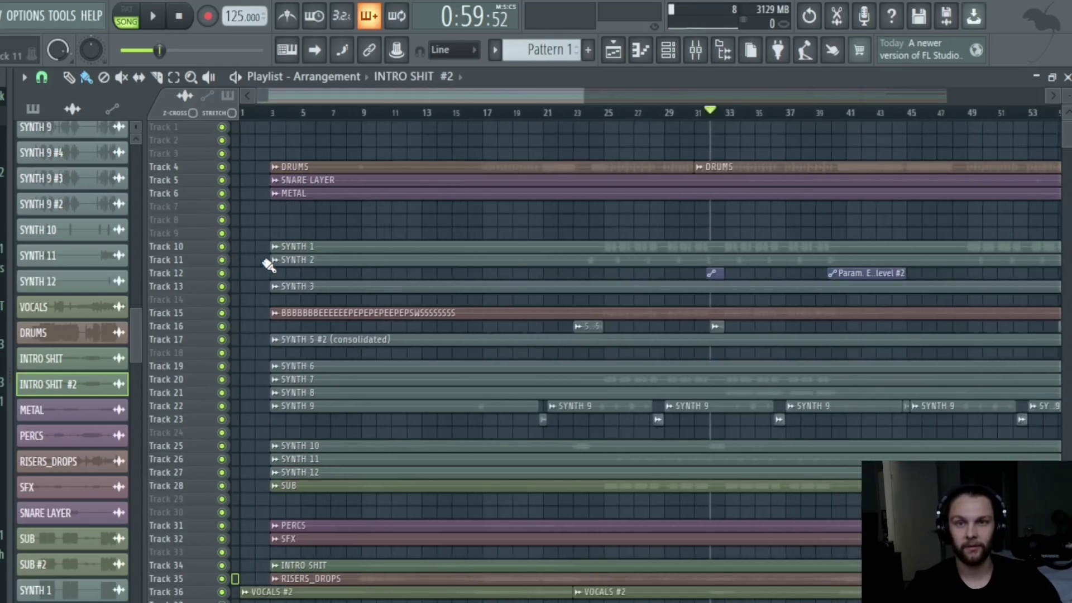
scroll(244, 297, up, 5)
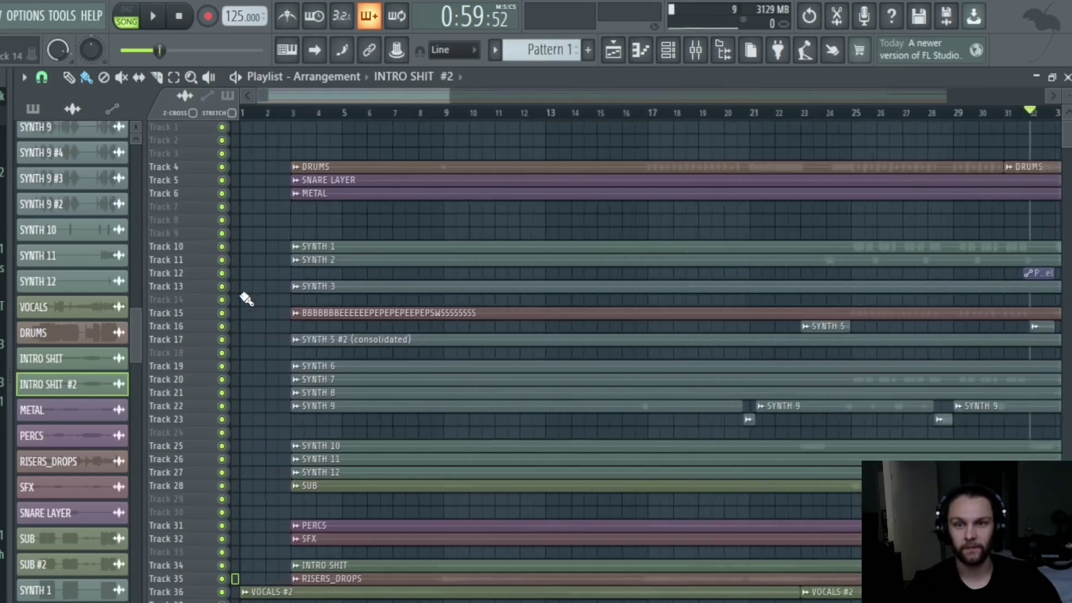
scroll(256, 308, up, 3)
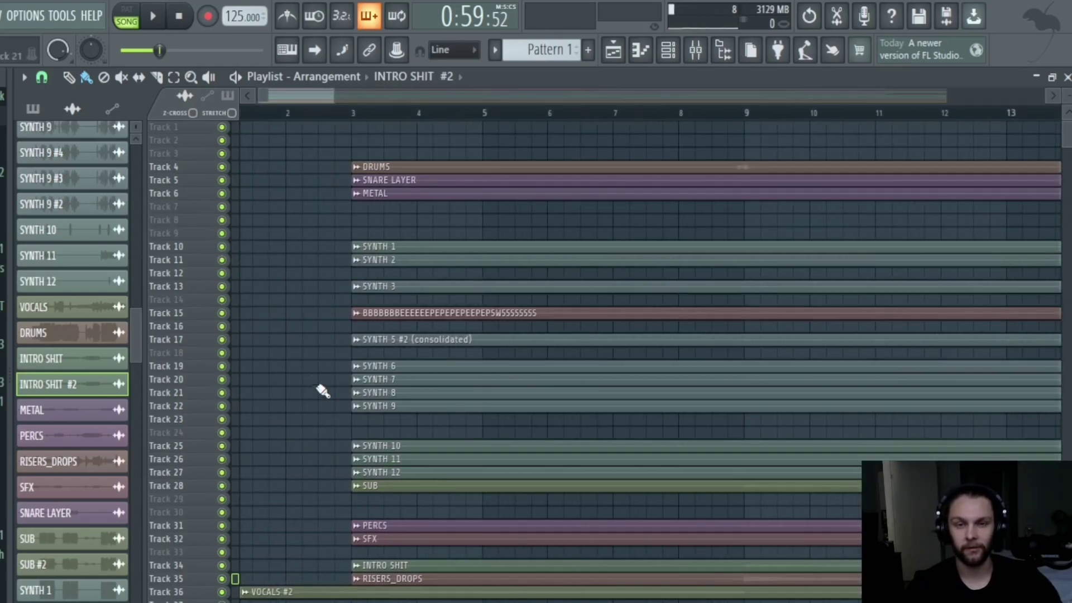
scroll(255, 292, down, 6)
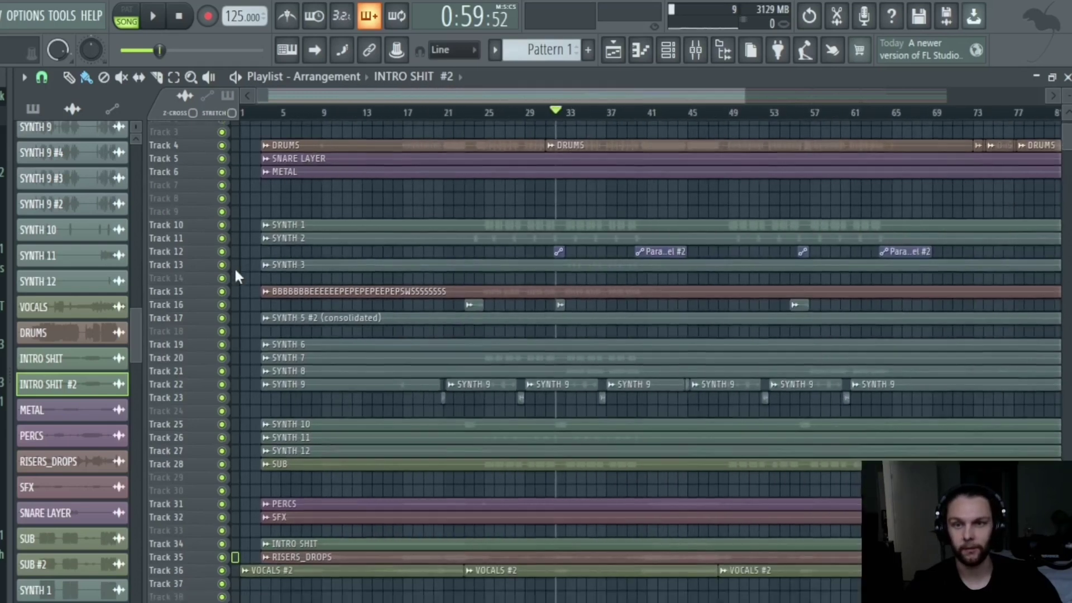
scroll(239, 304, up, 6)
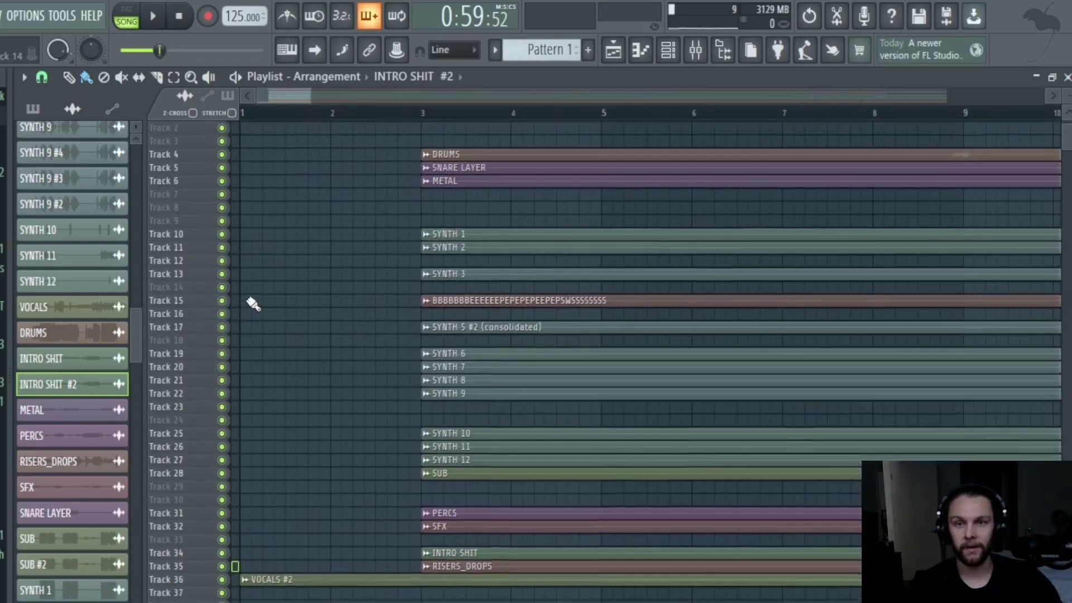
scroll(253, 303, down, 2)
scroll(253, 303, up, 3)
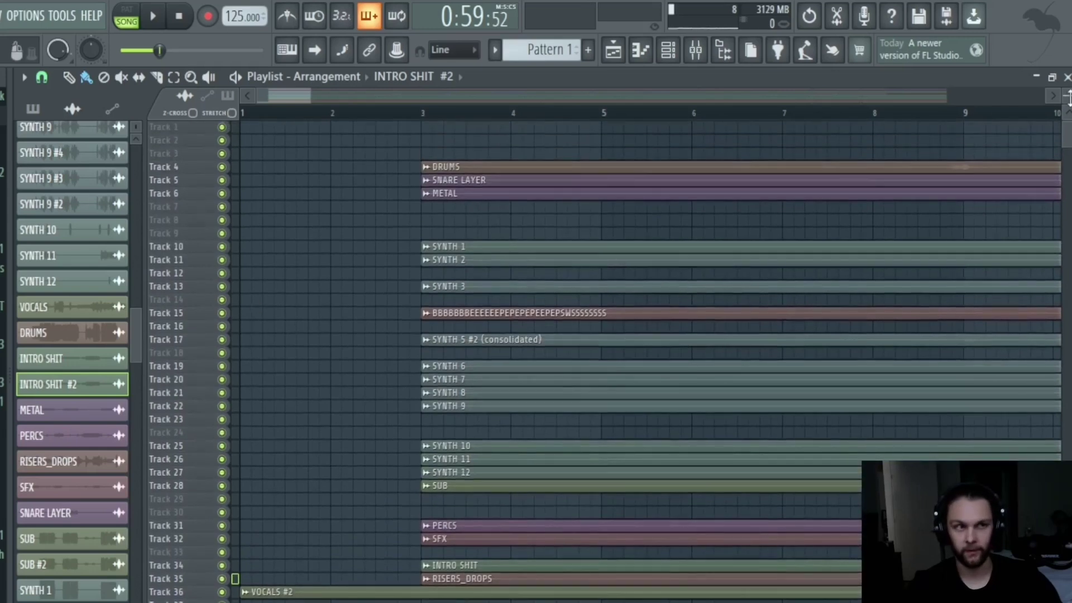
Increase the height of the playlist tracks and solo Track 36, which holds the VOCALS #2 clips.
scroll(648, 357, up, 3)
scroll(335, 318, down, 10)
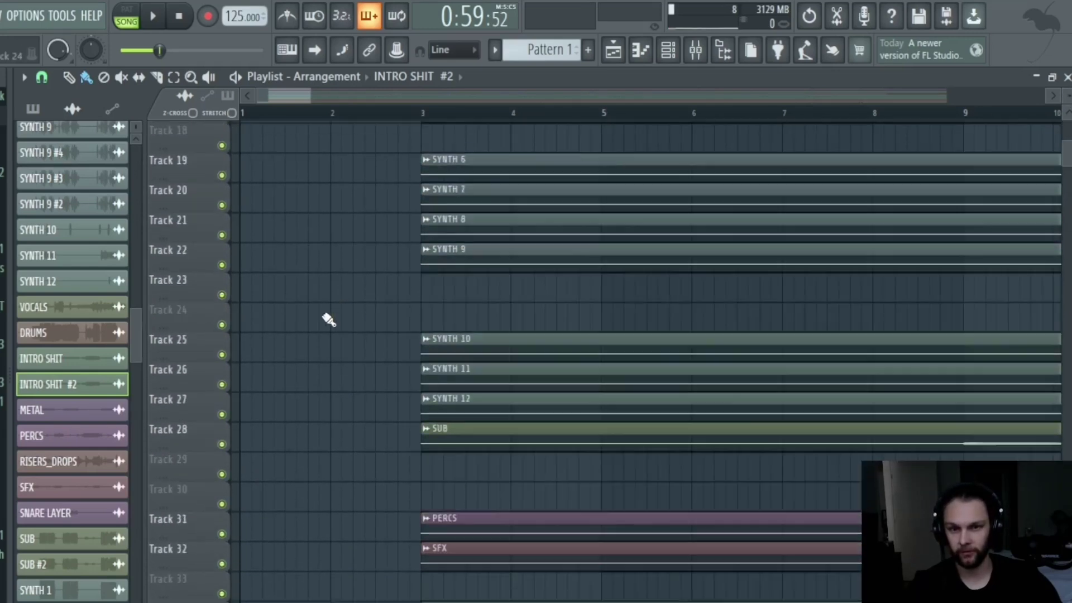
scroll(406, 219, down, 2)
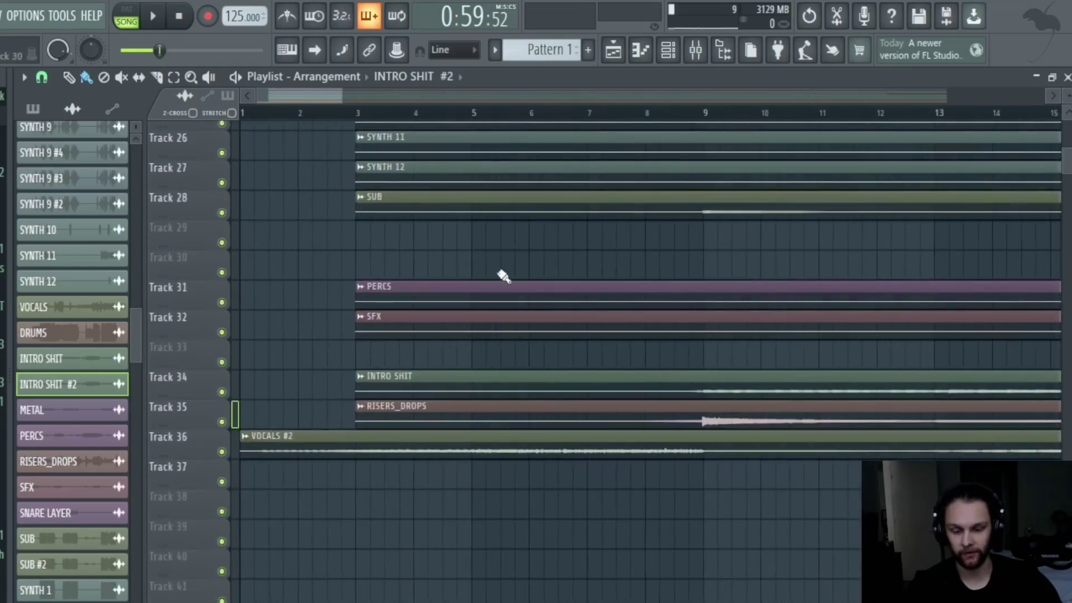
scroll(440, 277, up, 4)
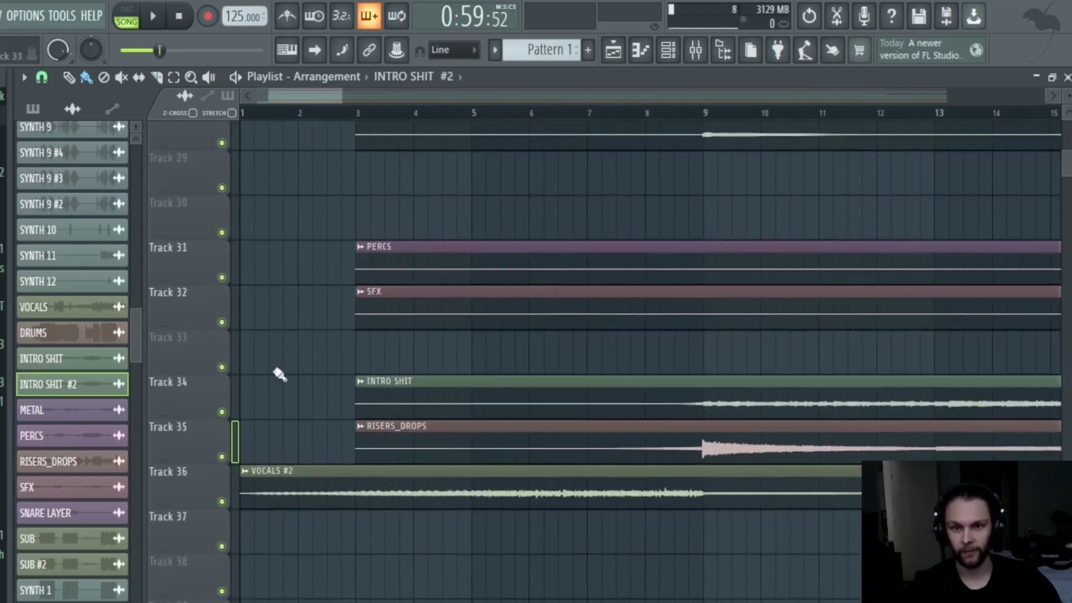
right_click(222, 502)
Play the soloed vocals from the start of the song until just before bar 9, and stop playback.
key(space)
scroll(441, 291, down, 3)
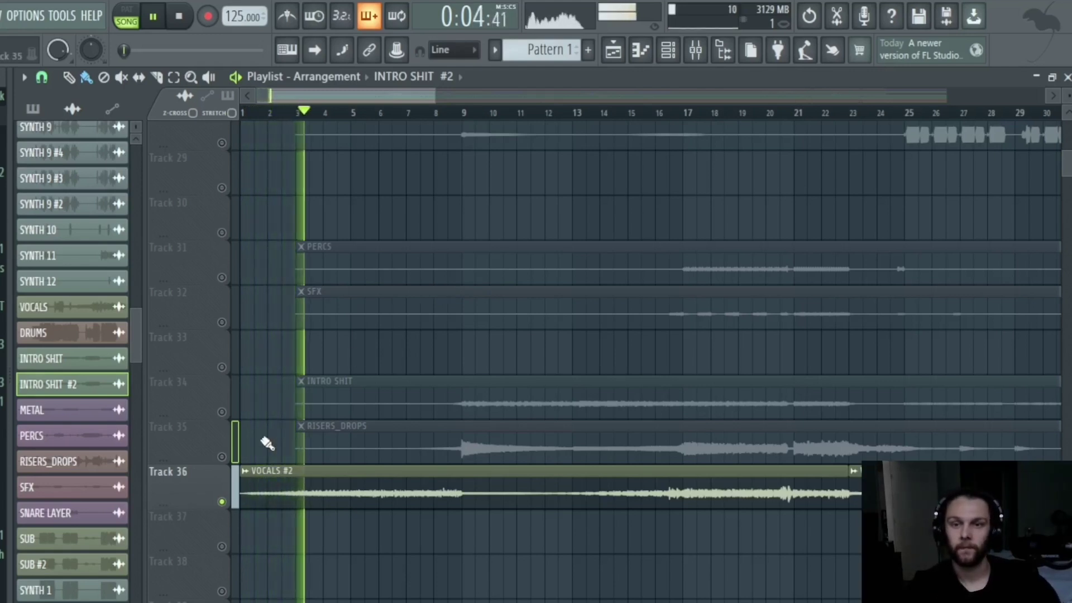
scroll(251, 450, up, 4)
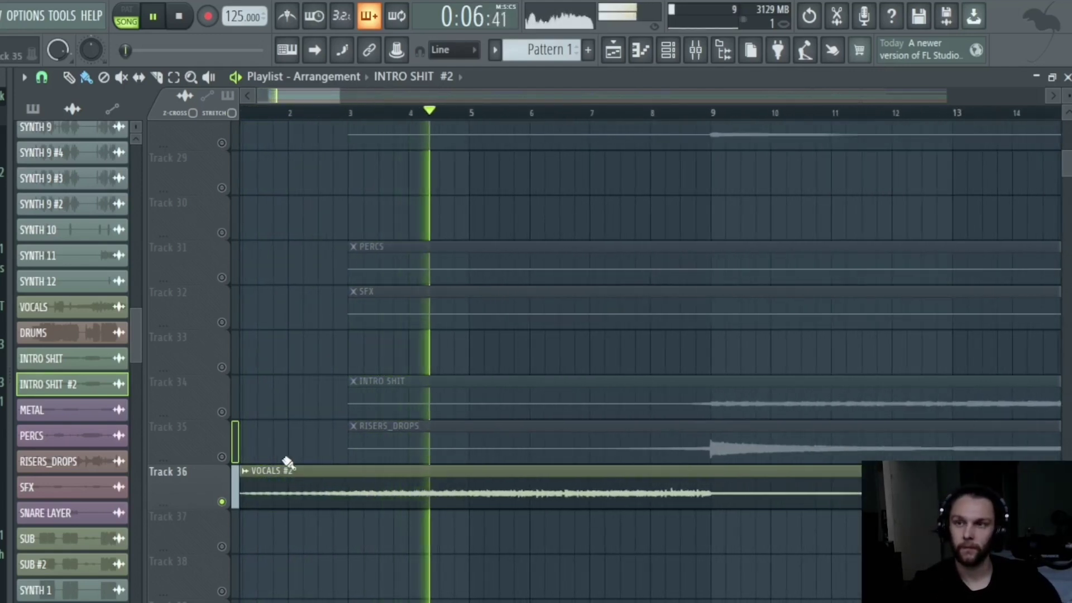
scroll(329, 366, down, 2)
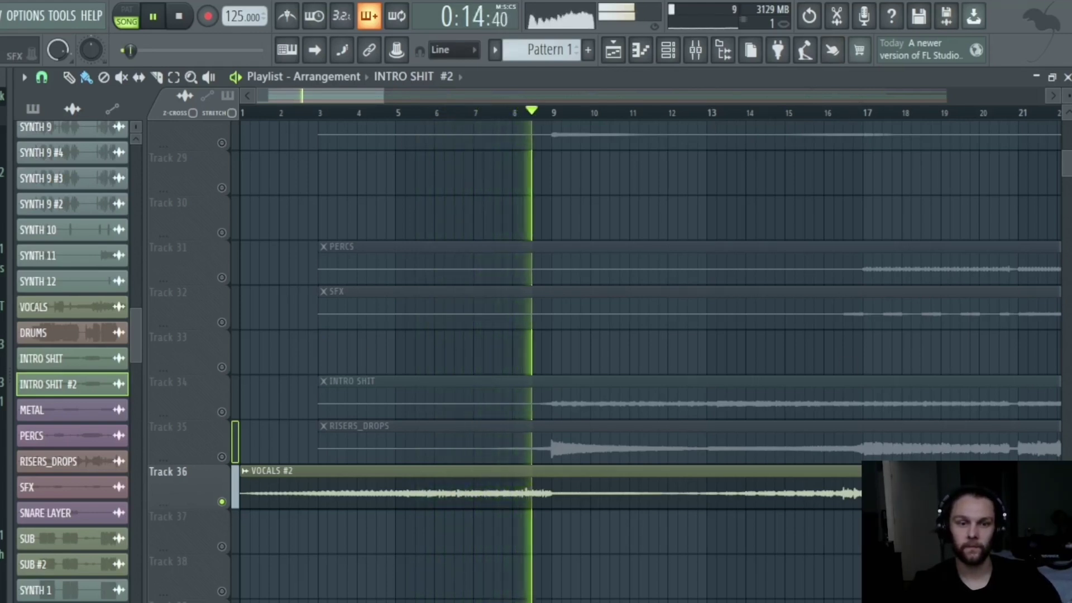
key(space)
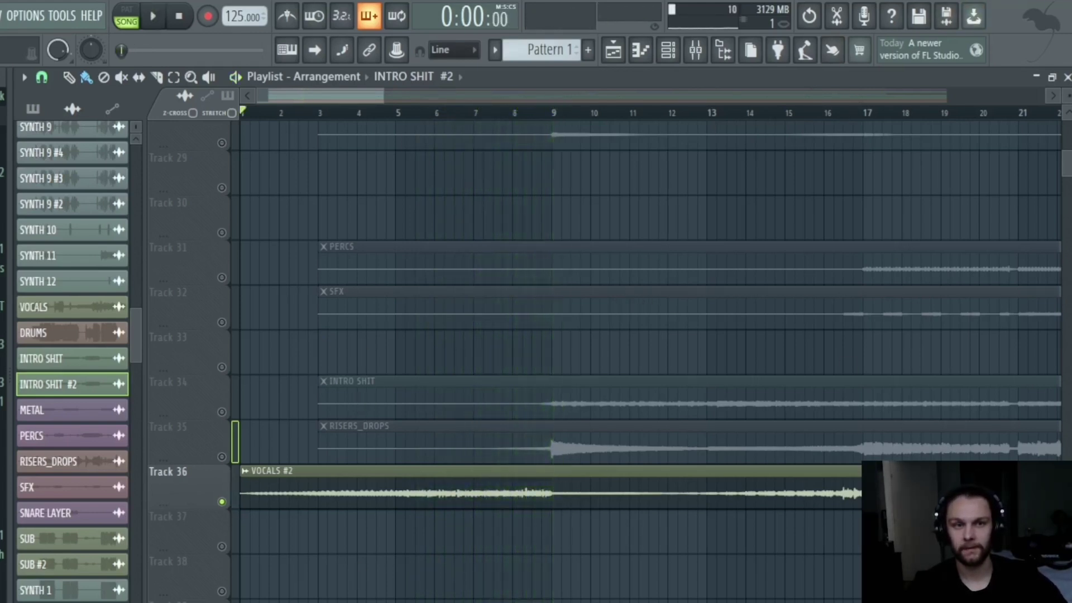
Mark bars 5 to 9 of the vocal intro as a time selection on the timeline, and clear that selection.
scroll(311, 299, down, 2)
ctrl+scroll(391, 311, up, 4)
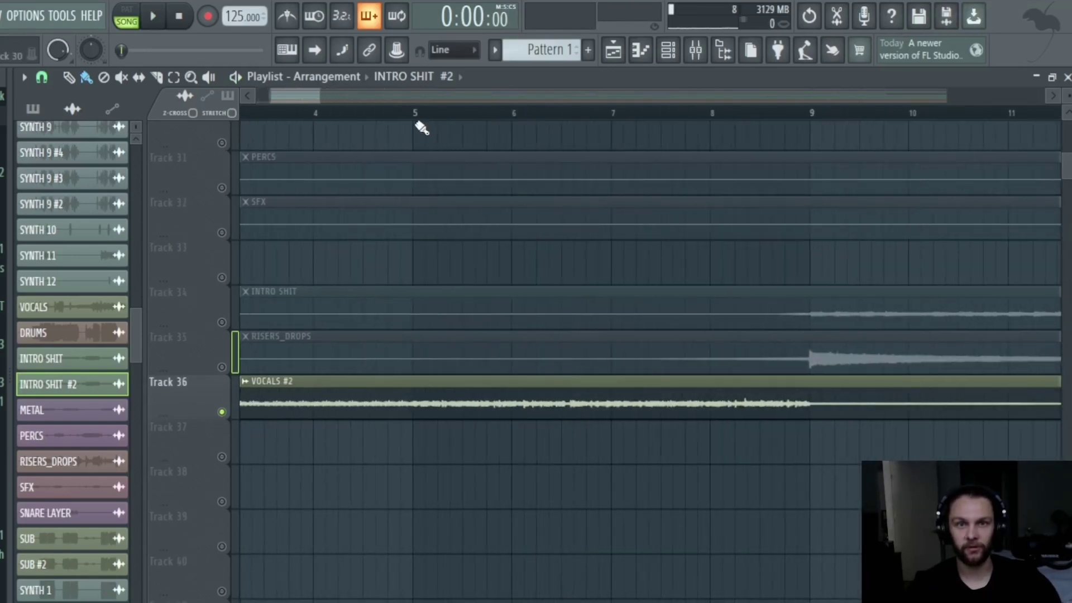
drag(416, 116, 721, 150)
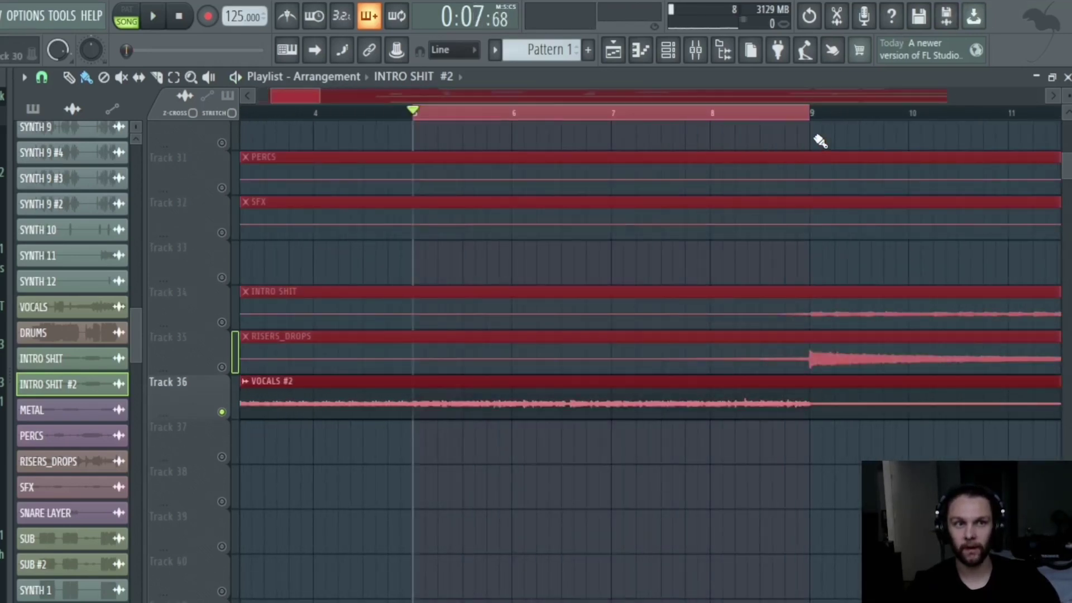
ctrl+scroll(340, 284, down, 3)
scroll(361, 299, down, 1)
scroll(361, 298, up, 3)
ctrl+scroll(357, 327, up, 2)
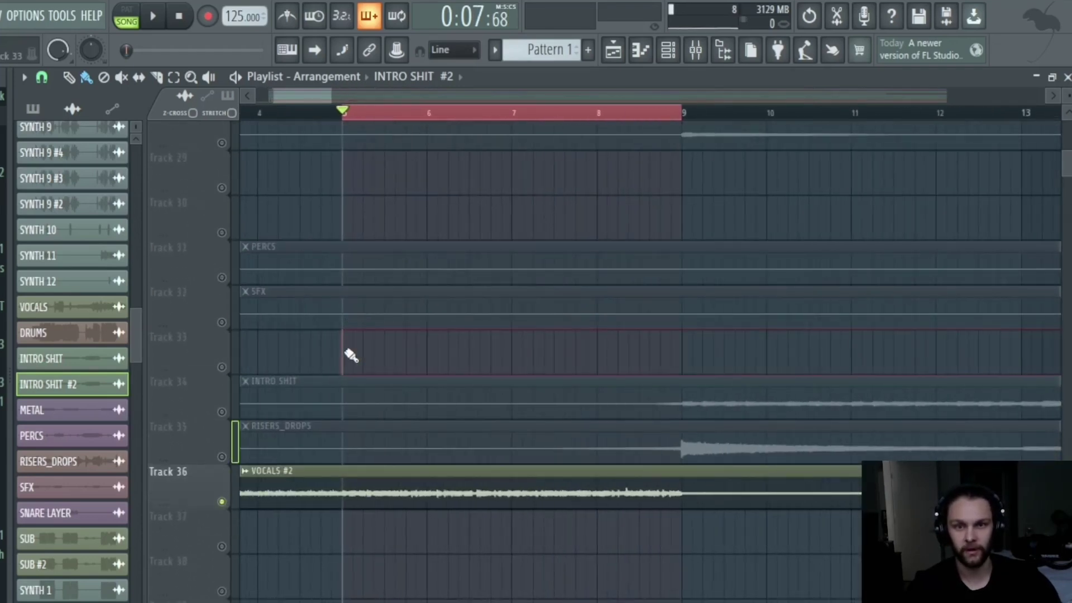
ctrl+scroll(388, 329, down, 3)
ctrl+scroll(340, 296, up, 2)
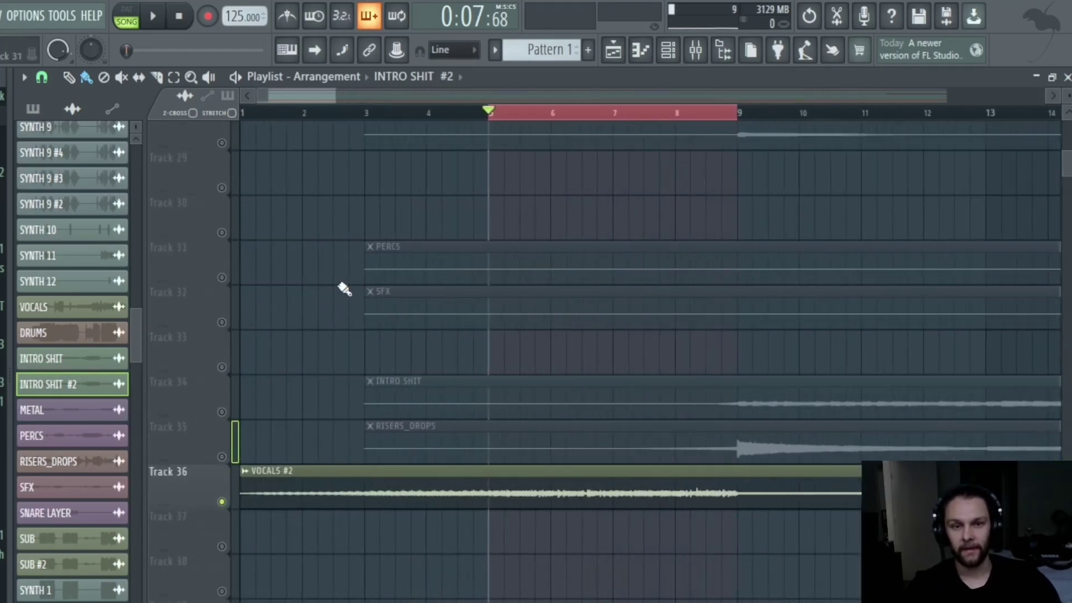
click(492, 120)
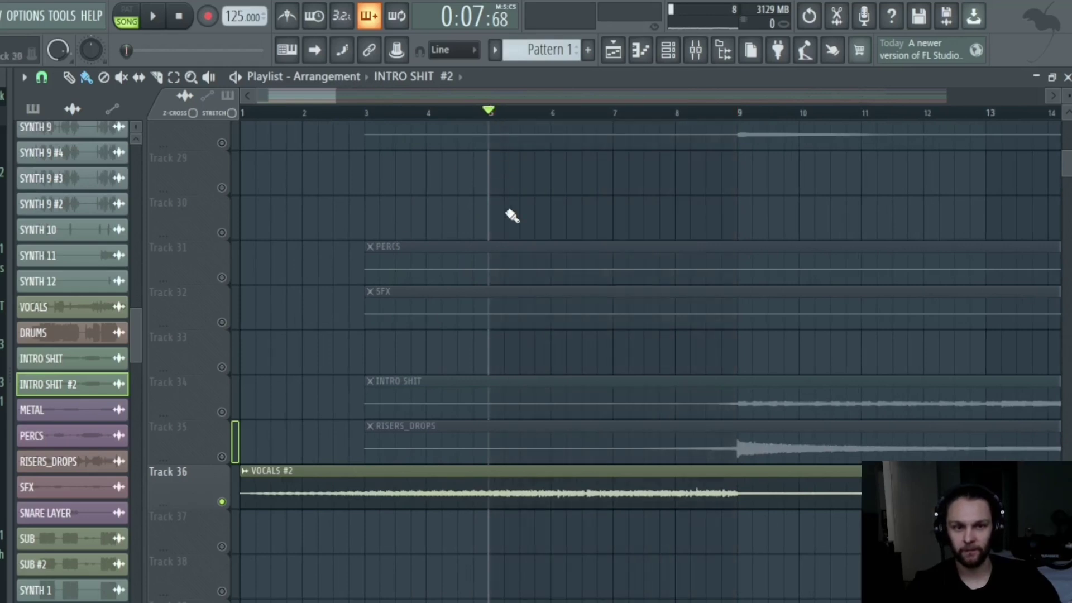
Make a time selection from bar 1 to bar 5 and extend it to bar 9 to cover the vocal intro.
ctrl+scroll(479, 132, up, 1)
drag(501, 115, 151, 256)
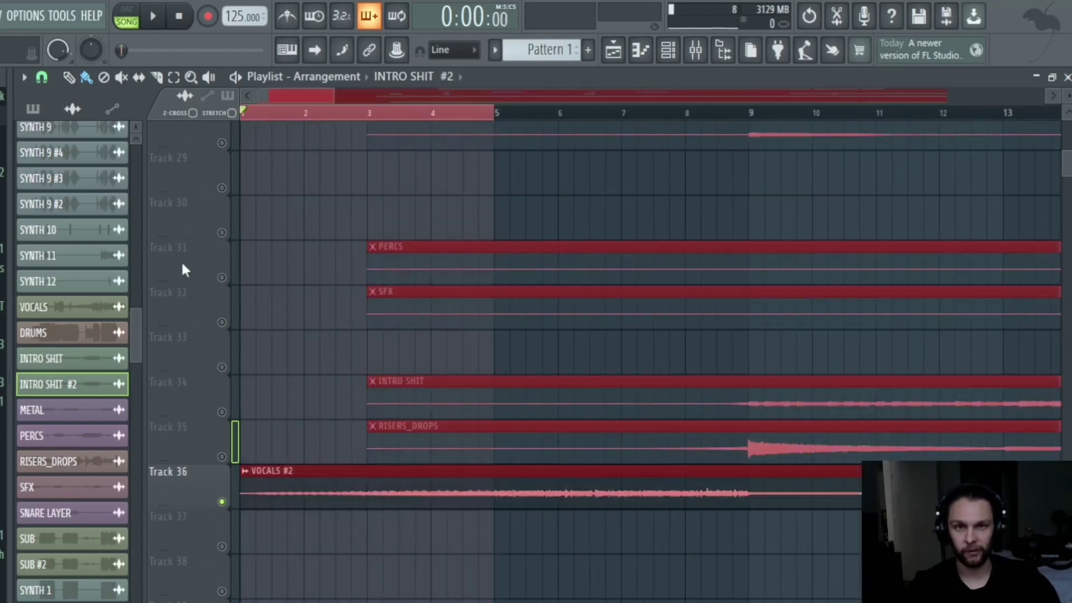
ctrl+scroll(389, 201, down, 3)
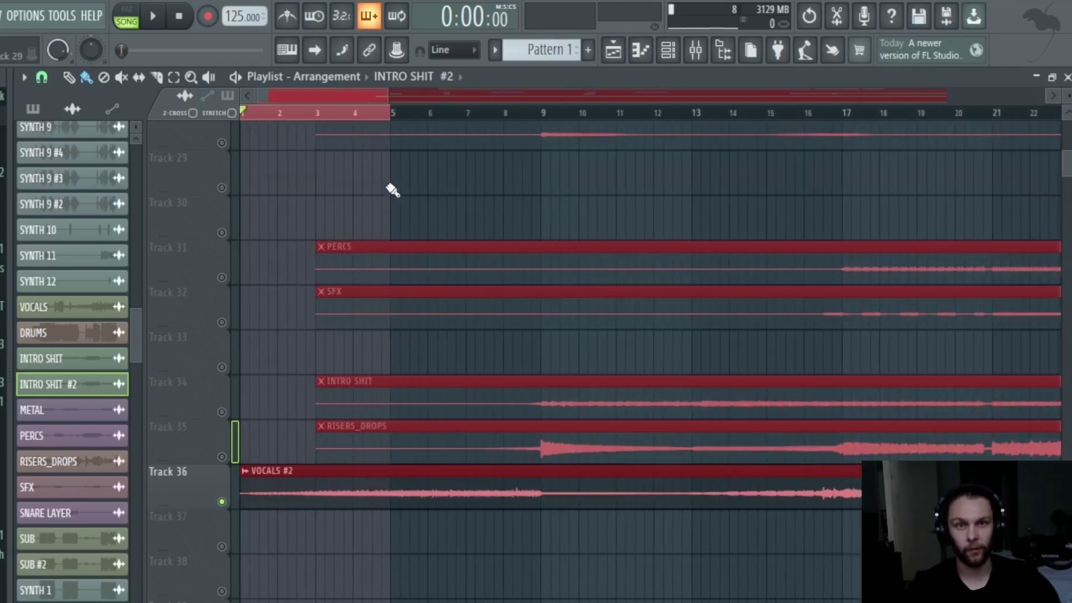
drag(545, 120, 542, 118)
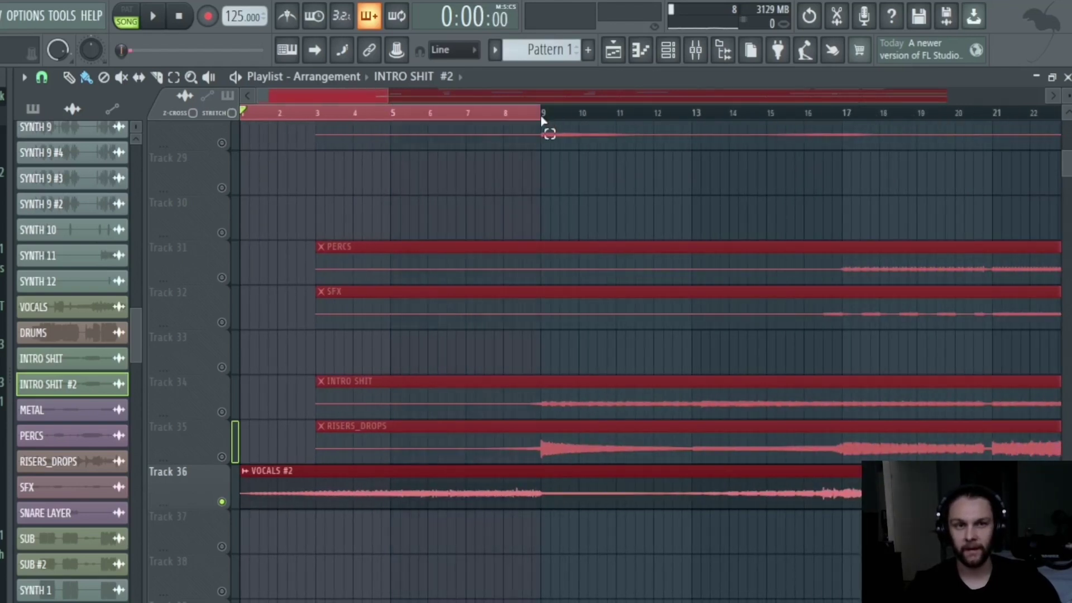
Unsolo Track 36 so every playlist track is enabled, and move the playback position to bar 8 in place of the time selection.
click(550, 174)
right_click(547, 176)
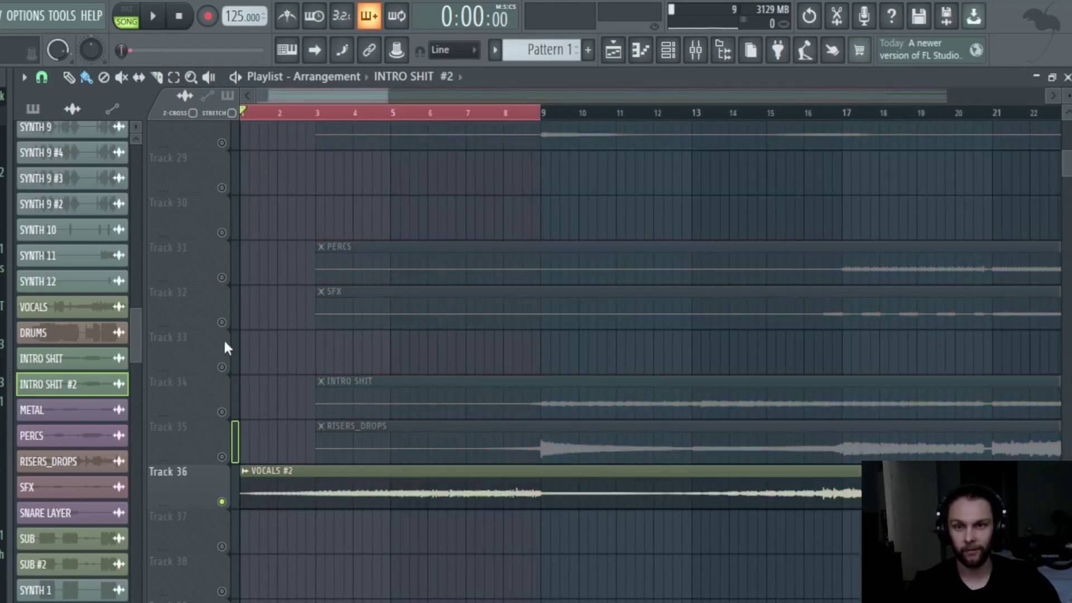
ctrl+click(222, 322)
ctrl+click(222, 322)
ctrl+scroll(525, 164, up, 3)
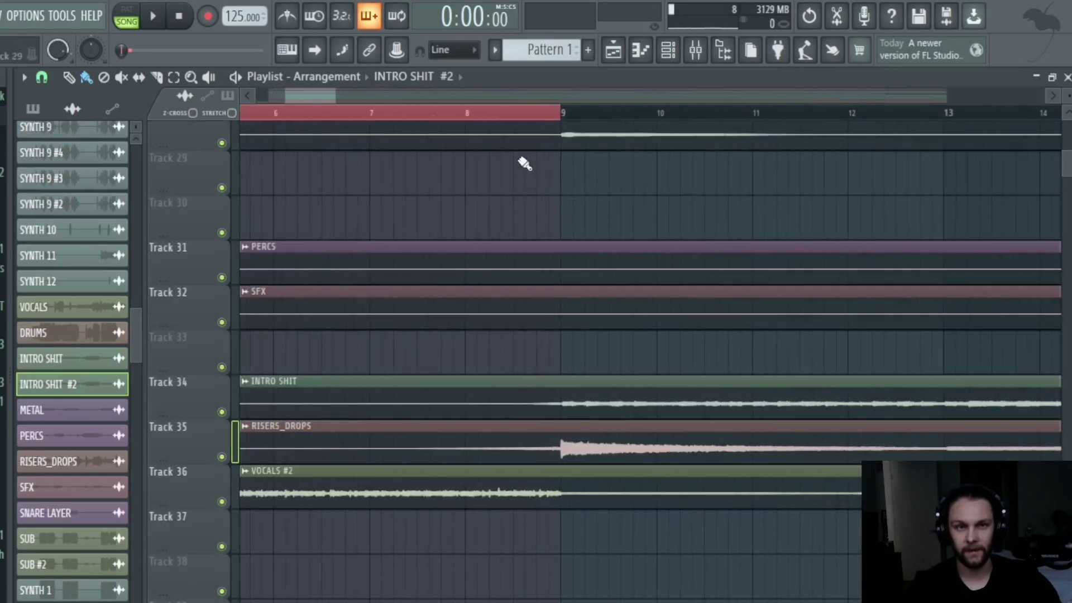
click(467, 115)
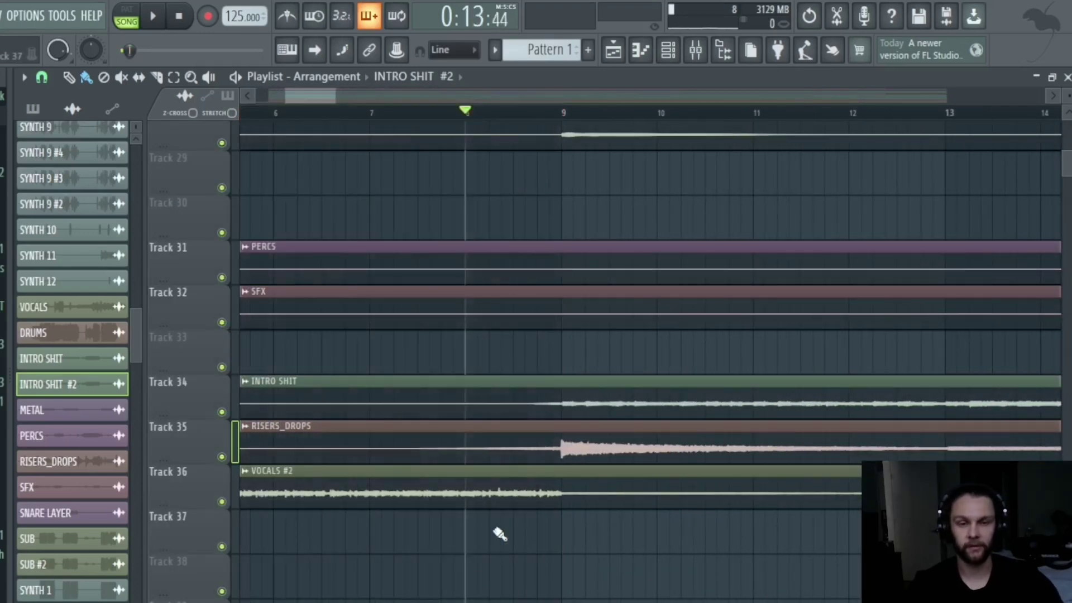
Solo Tracks 34 and 35, the INTRO SHIT and RISERS_DROPS clips, and briefly play them from bar 8.
ctrl+scroll(422, 393, up, 1)
ctrl+click(232, 463)
click(232, 420)
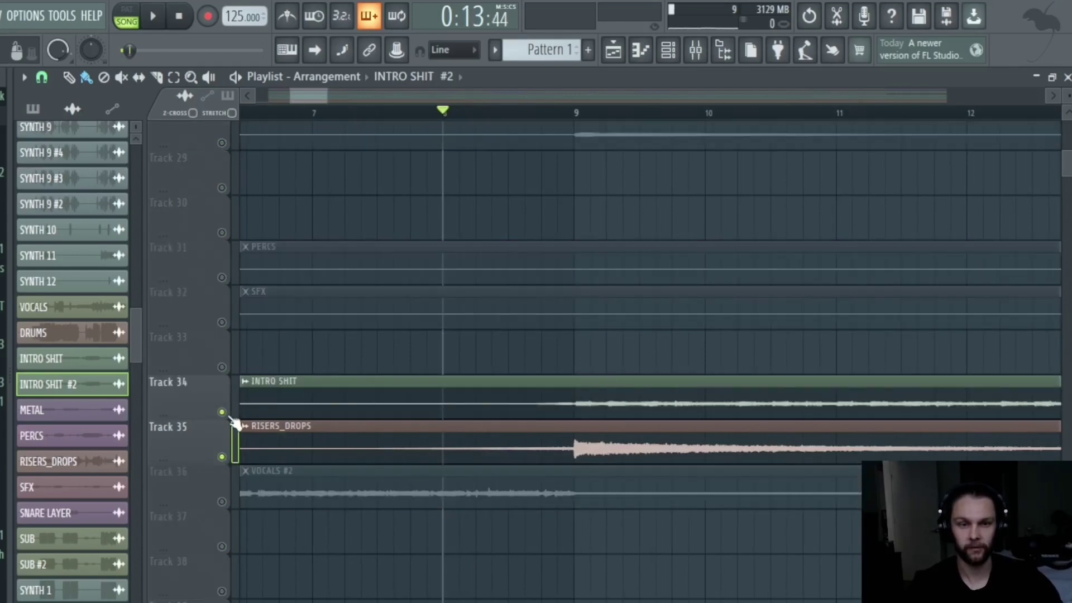
ctrl+scroll(273, 328, down, 3)
scroll(297, 369, up, 9)
key(space)
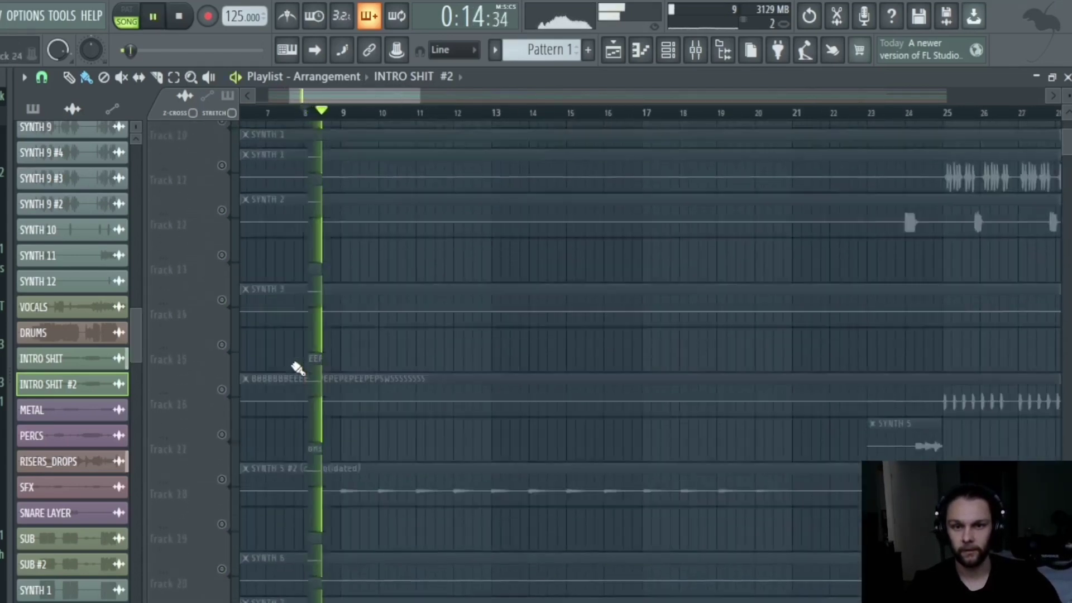
ctrl+scroll(309, 358, up, 2)
key(space)
Solo Track 4 with the DRUMS clip, play its hit leading into bar 9, and enable all tracks again.
click(222, 292)
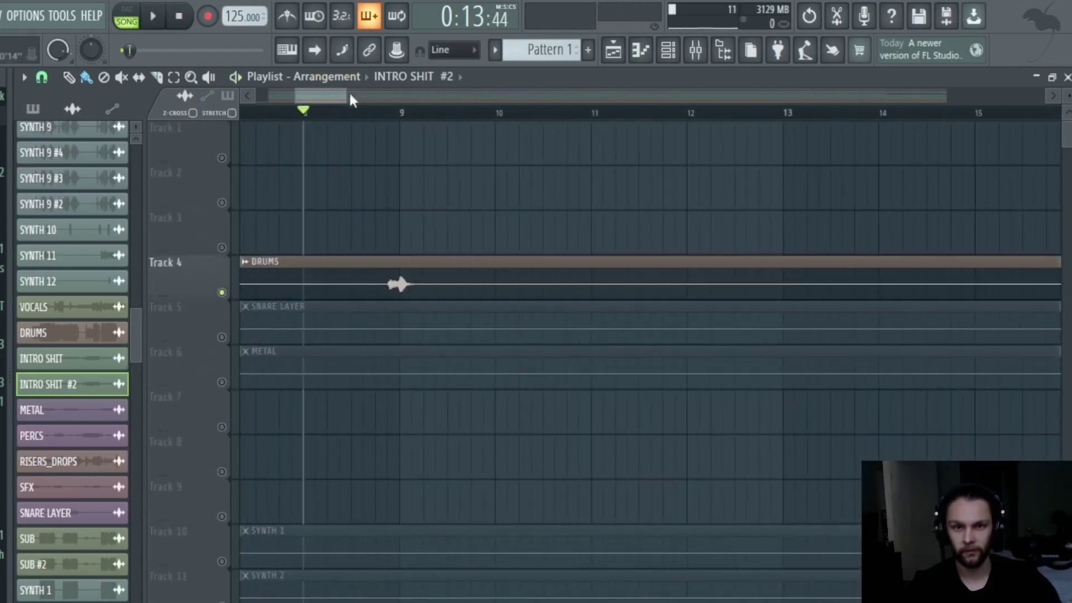
key(space)
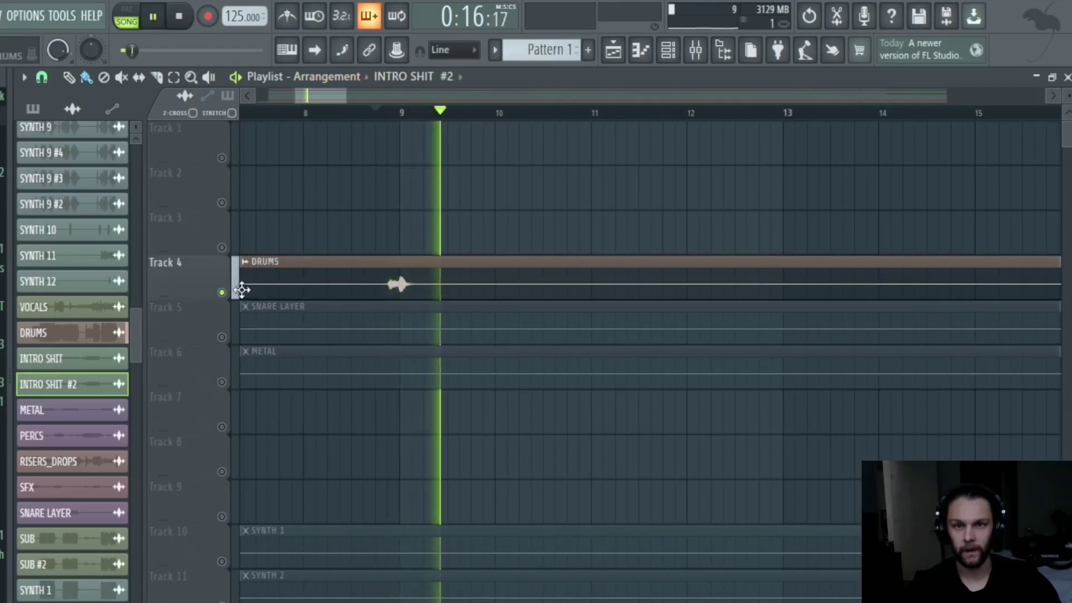
ctrl+click(222, 293)
Make a time selection from bar 9 to bar 17 and look through the tracks that sound in this section.
scroll(296, 299, down, 3)
ctrl+scroll(320, 289, down, 2)
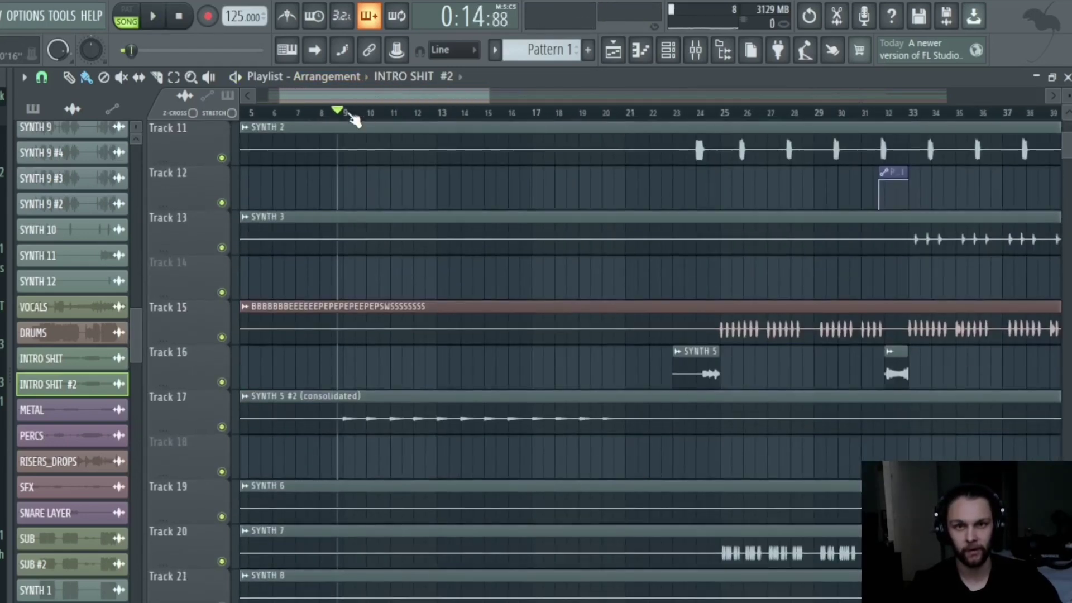
drag(347, 114, 546, 149)
scroll(263, 323, down, 2)
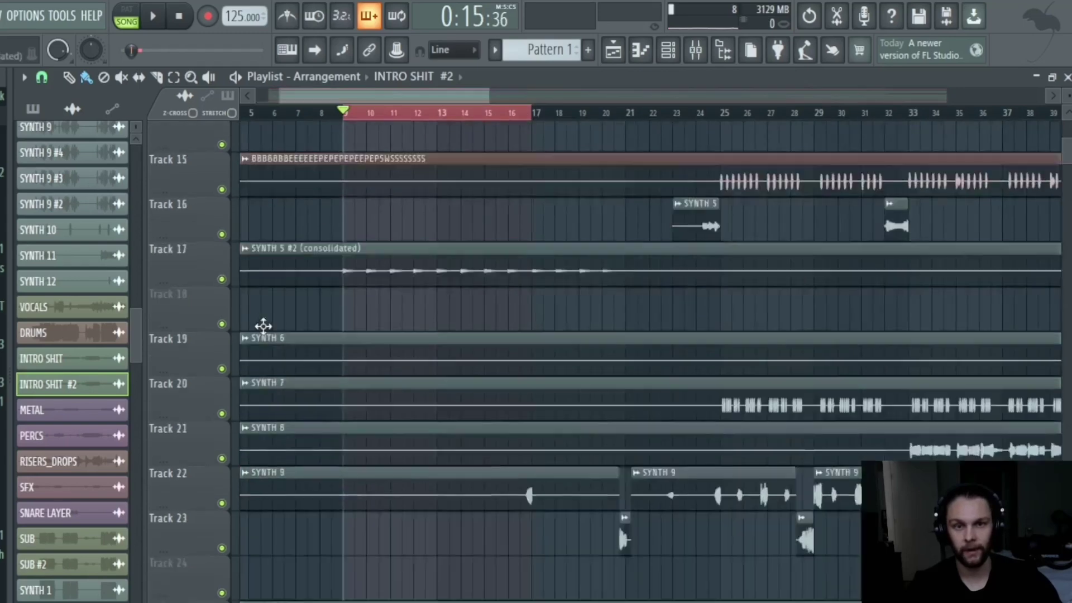
scroll(342, 372, up, 2)
ctrl+scroll(342, 364, up, 2)
scroll(345, 344, down, 4)
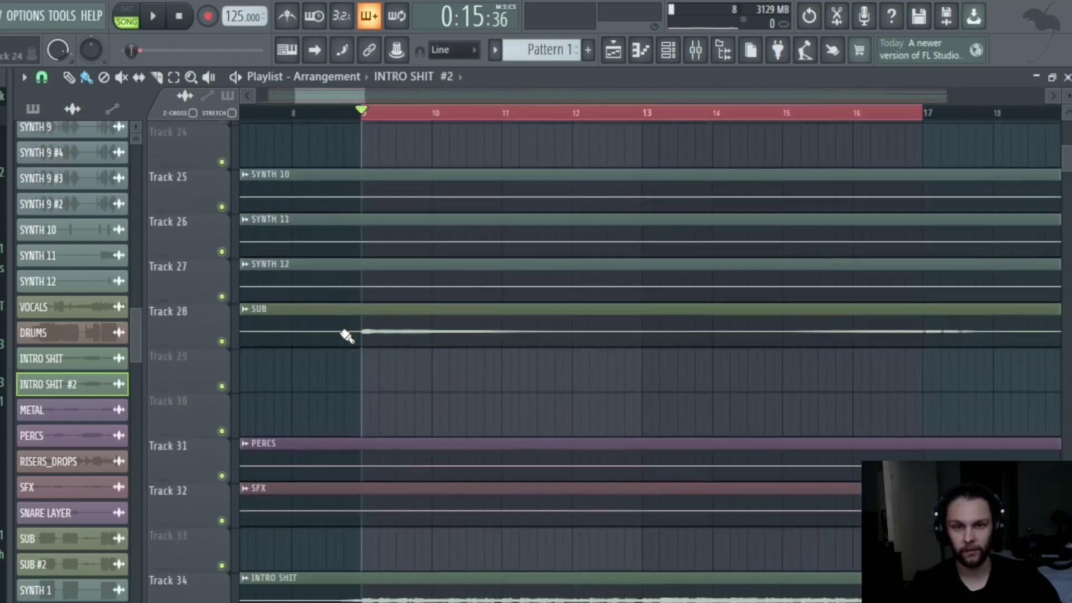
scroll(346, 336, down, 2)
ctrl+scroll(346, 347, up, 3)
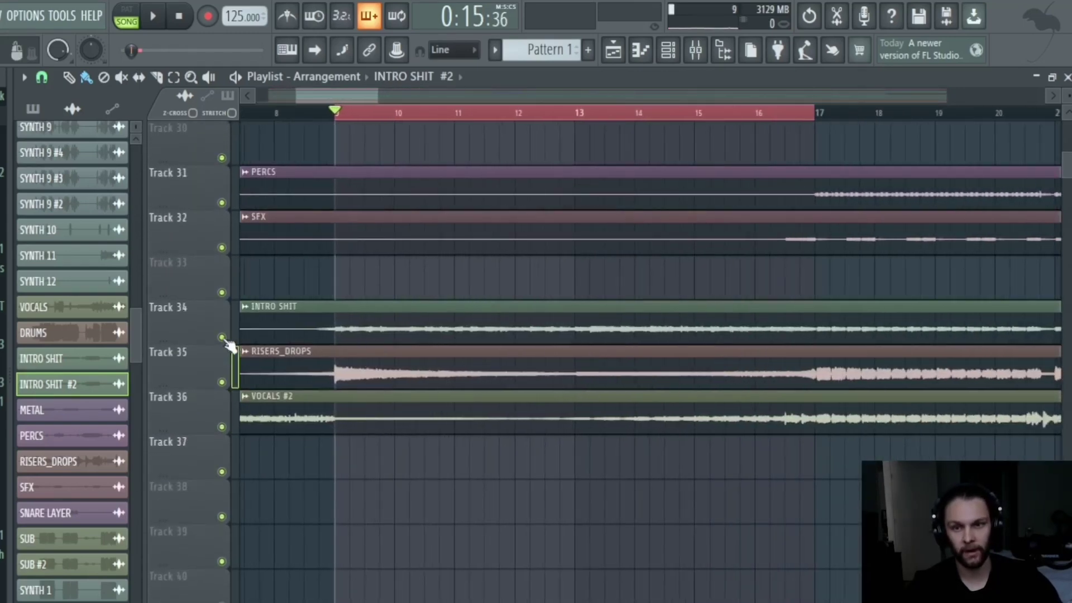
Solo Track 34 with the INTRO SHIT clip, play it from bar 9 past bar 15, and stop playback.
right_click(223, 337)
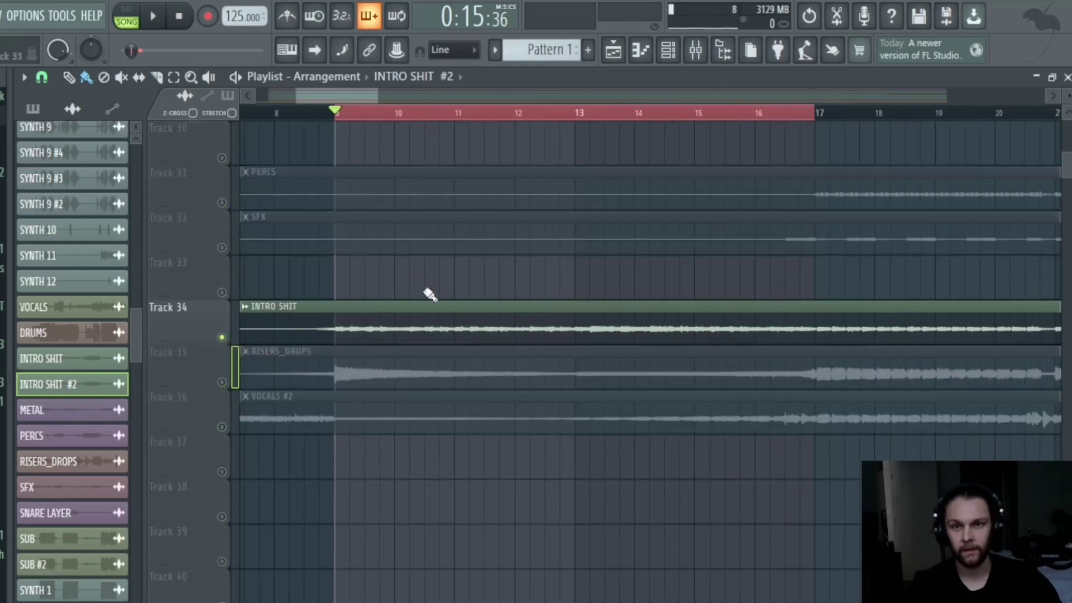
ctrl+scroll(382, 304, up, 2)
key(space)
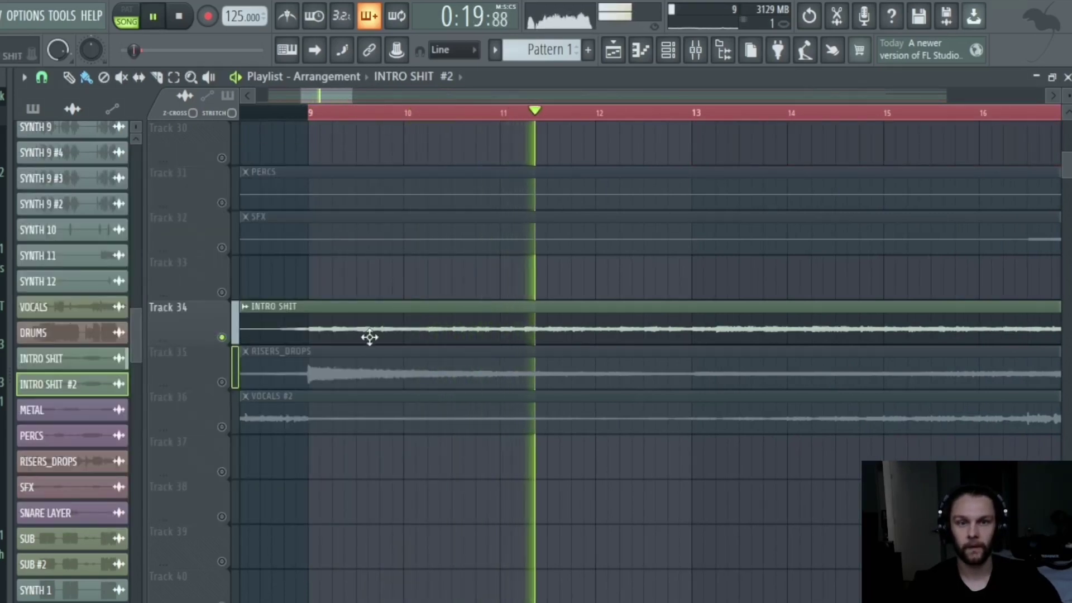
ctrl+scroll(366, 318, down, 2)
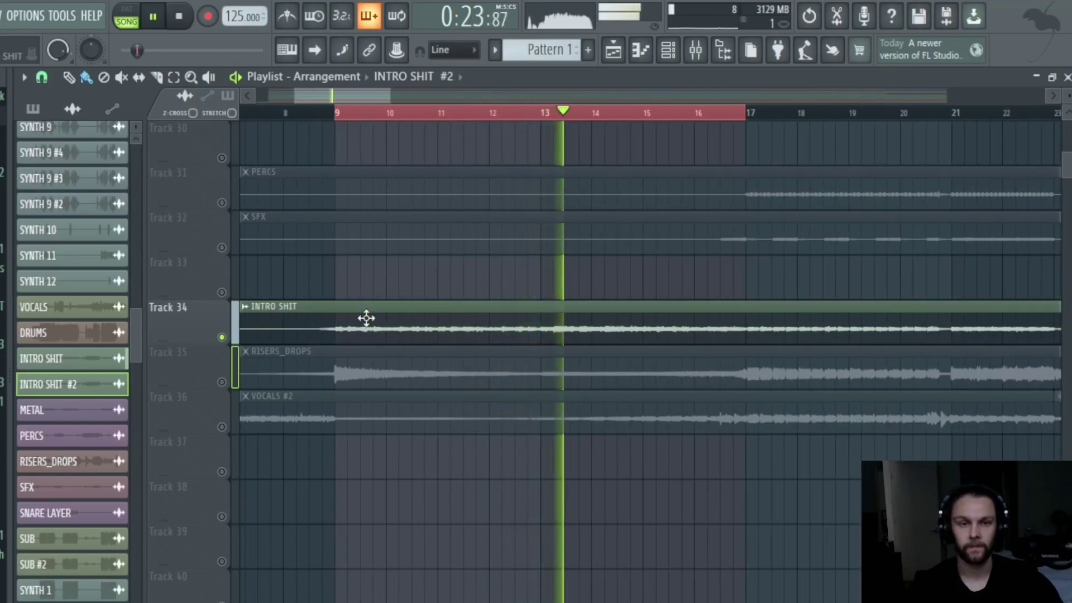
ctrl+scroll(366, 303, down, 2)
scroll(426, 326, up, 1)
ctrl+scroll(485, 348, up, 1)
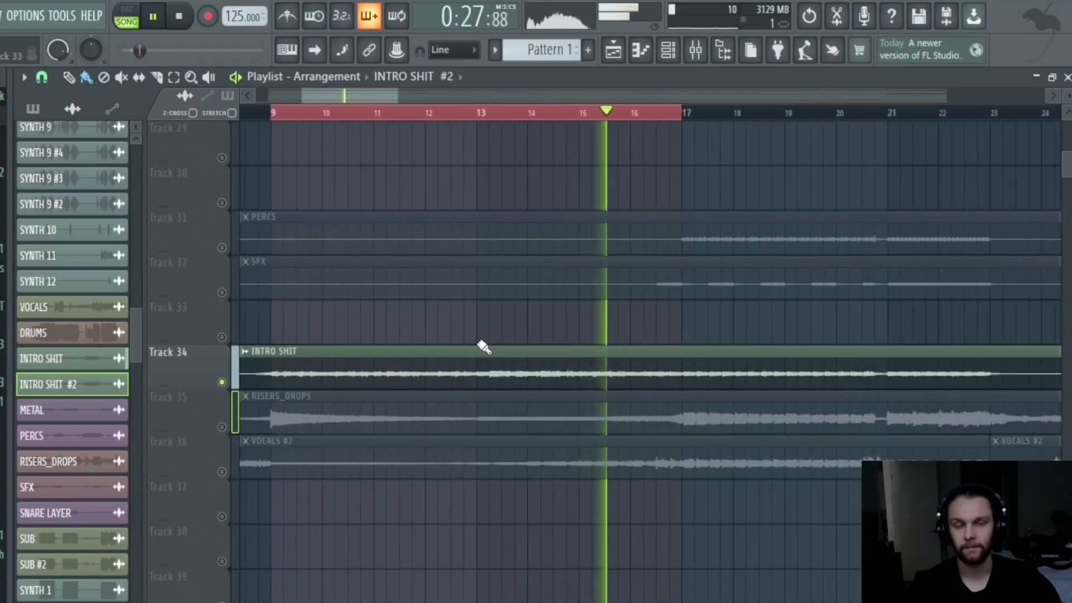
ctrl+scroll(479, 335, up, 1)
key(space)
scroll(335, 378, up, 1)
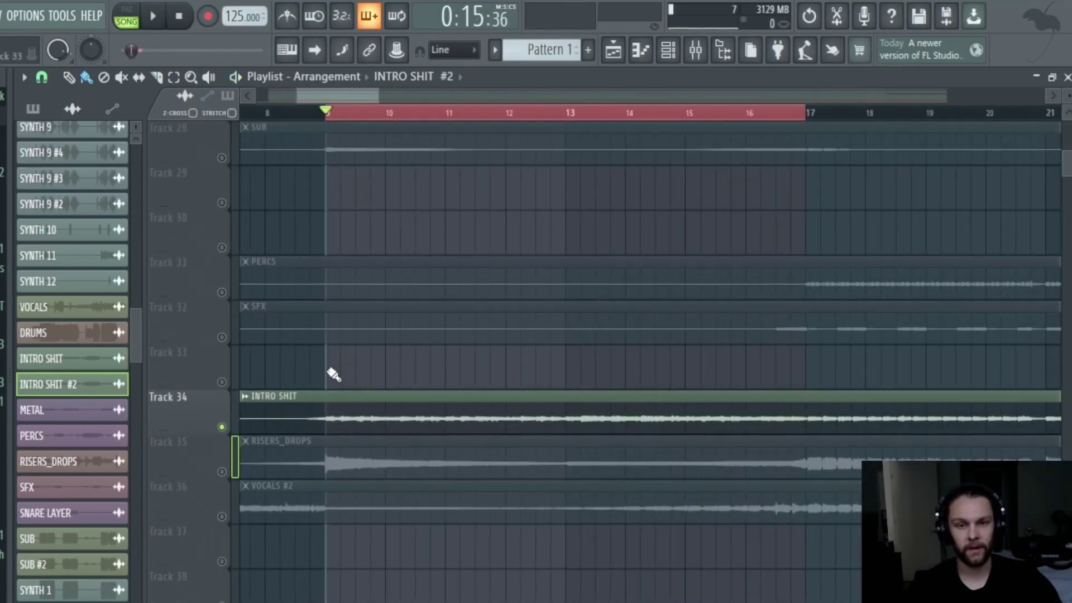
Solo Track 17 with the SYNTH 5 #2 (consolidated) clip and clear the time selection from bar 9 to bar 17.
ctrl+scroll(331, 418, up, 3)
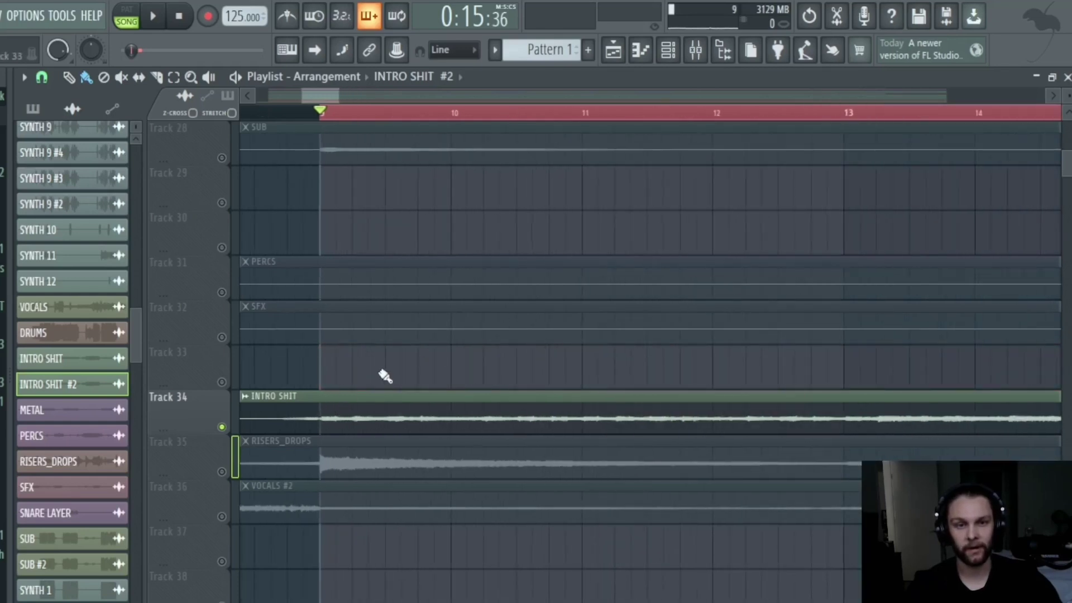
scroll(343, 366, down, 2)
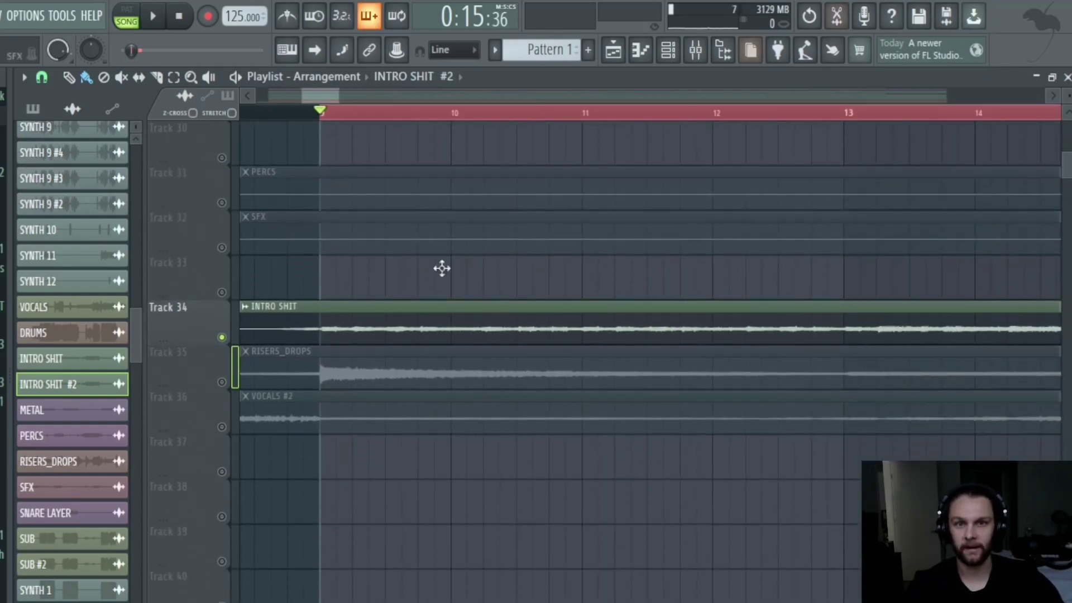
ctrl+scroll(331, 351, down, 1)
scroll(329, 358, up, 15)
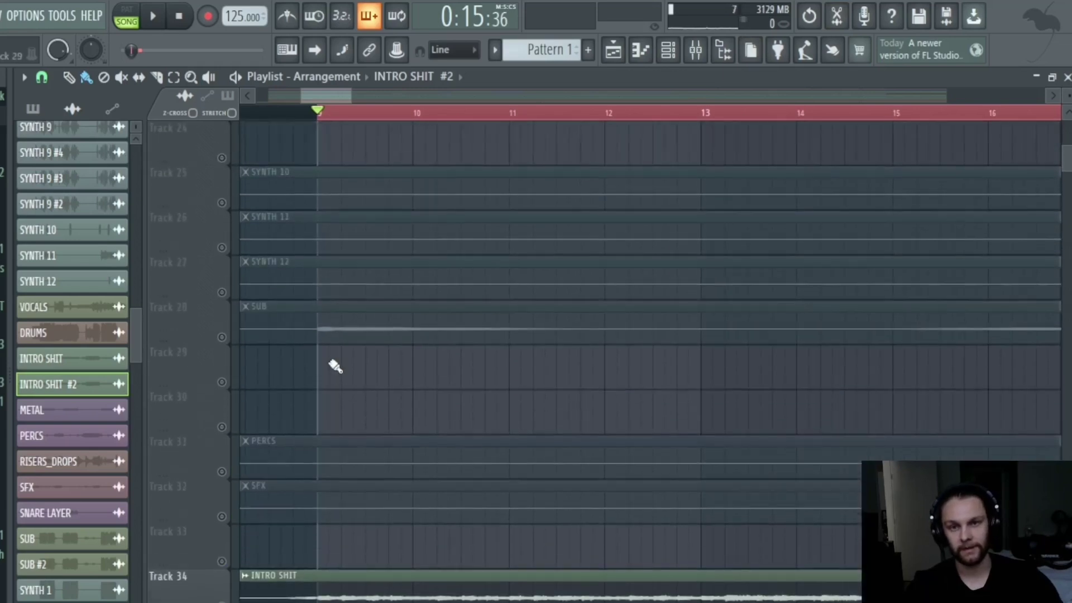
scroll(335, 365, up, 3)
ctrl+scroll(320, 337, up, 1)
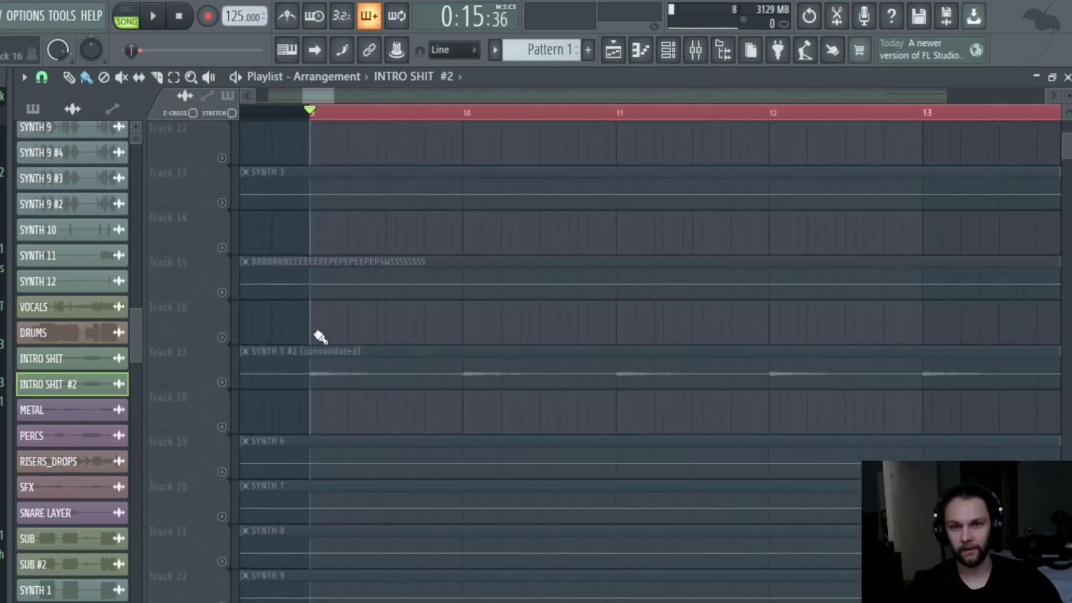
click(222, 382)
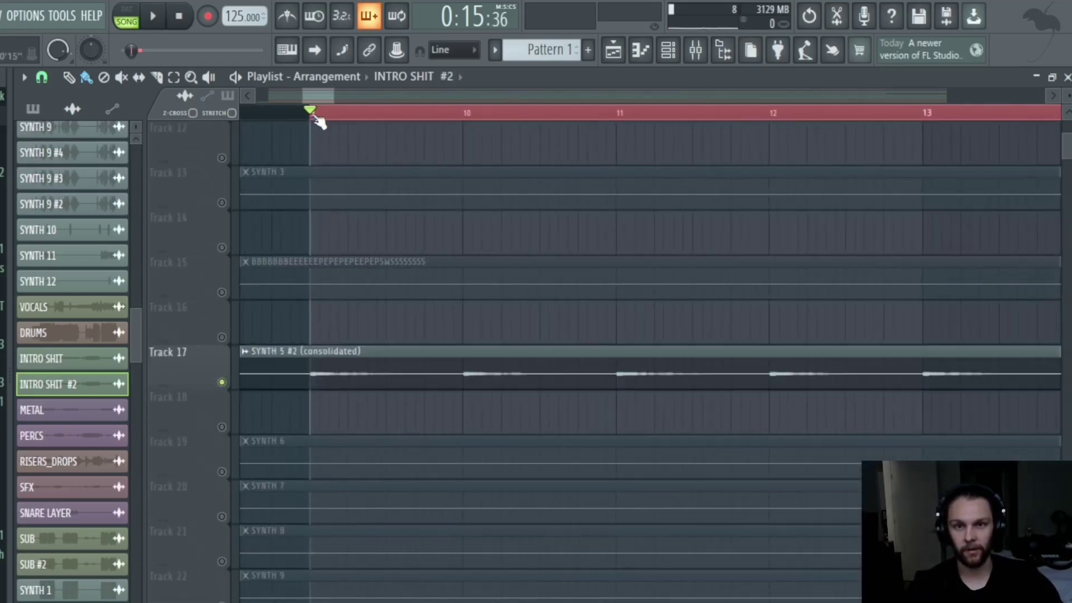
ctrl+scroll(331, 333, down, 6)
ctrl+scroll(327, 374, down, 4)
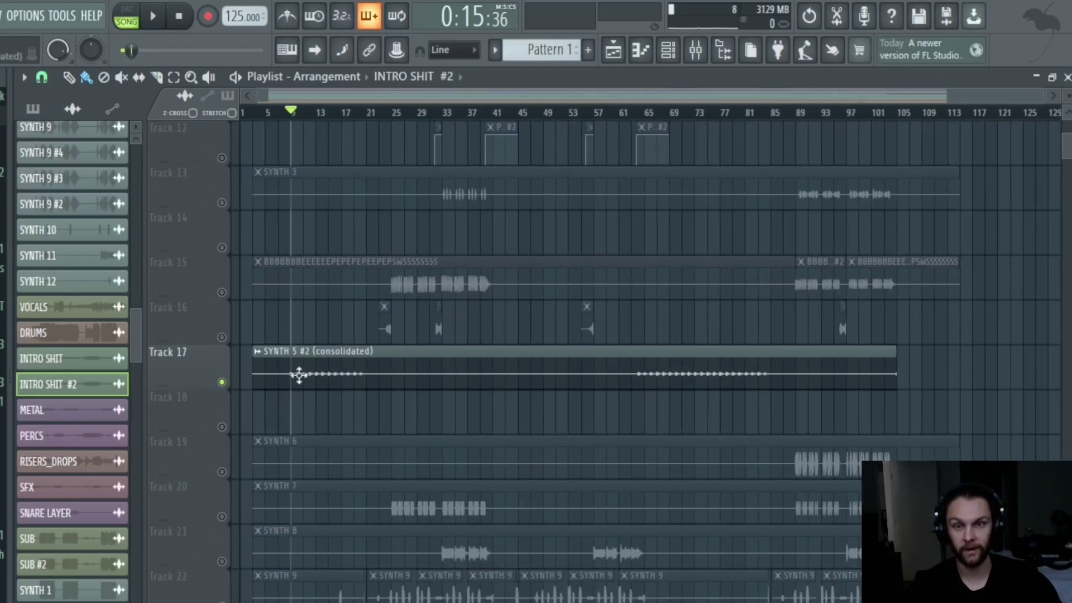
Solo Track 15, the synth track above SYNTH 5, briefly play it from bar 25, and stop playback.
ctrl+scroll(296, 371, up, 8)
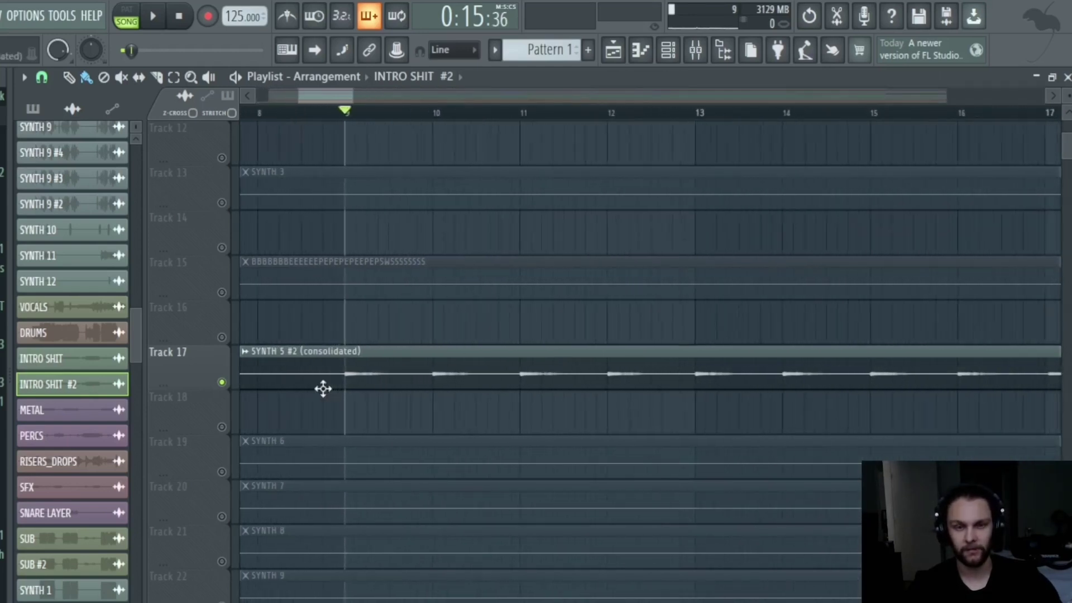
ctrl+scroll(323, 387, down, 3)
ctrl+scroll(351, 382, up, 2)
ctrl+scroll(332, 332, down, 4)
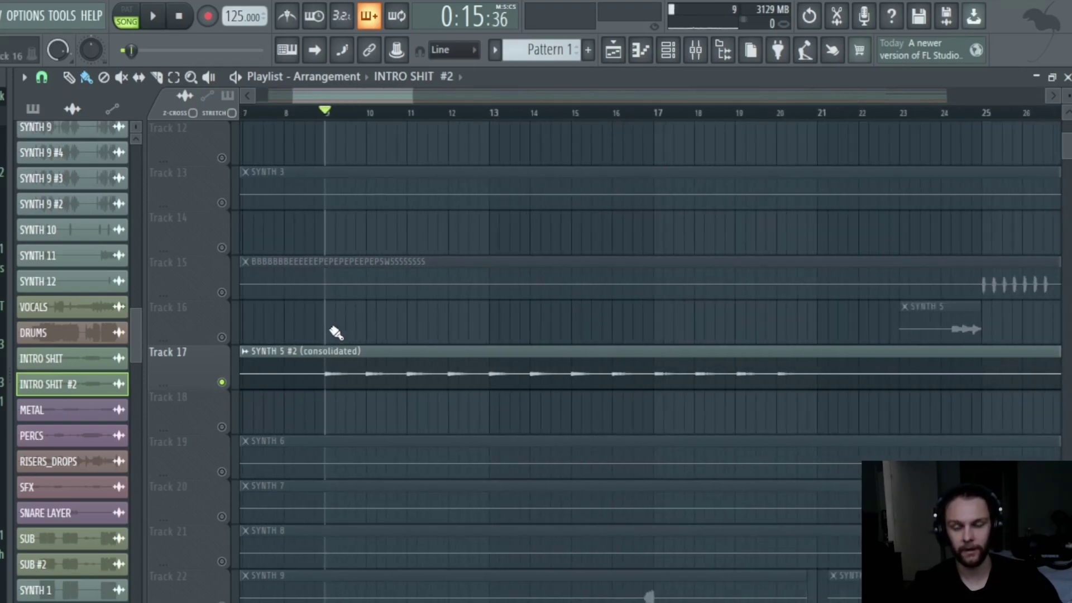
ctrl+scroll(304, 359, down, 3)
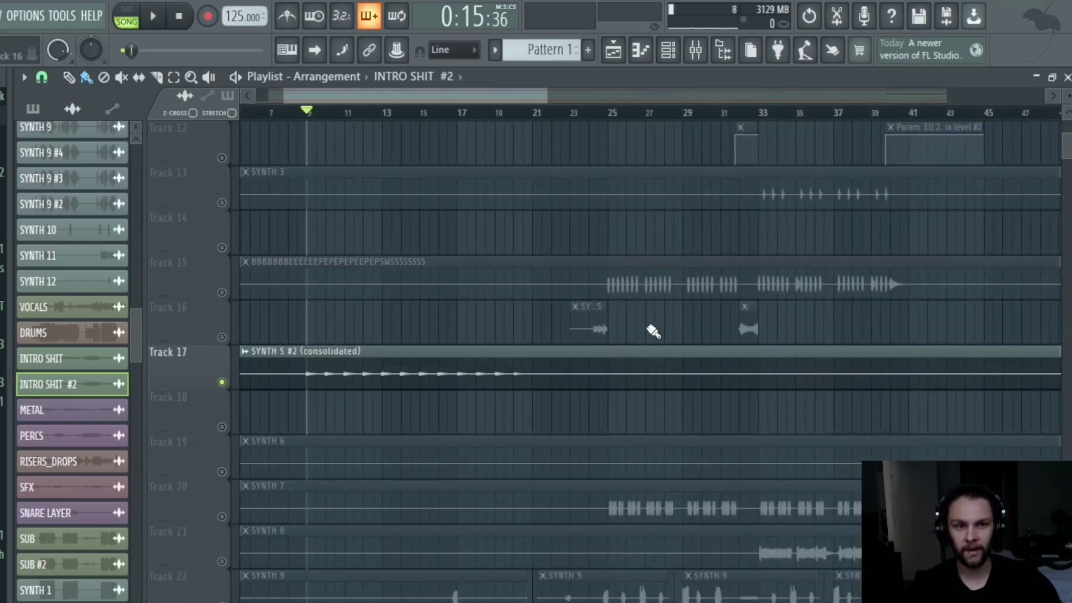
ctrl+scroll(616, 299, up, 3)
ctrl+scroll(616, 300, up, 2)
click(225, 298)
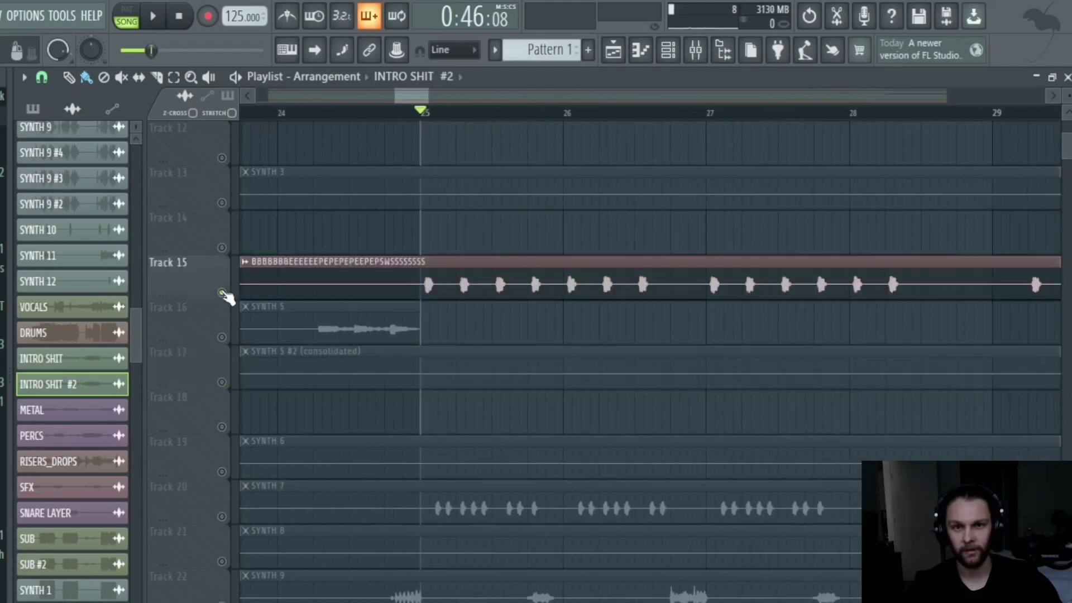
key(space)
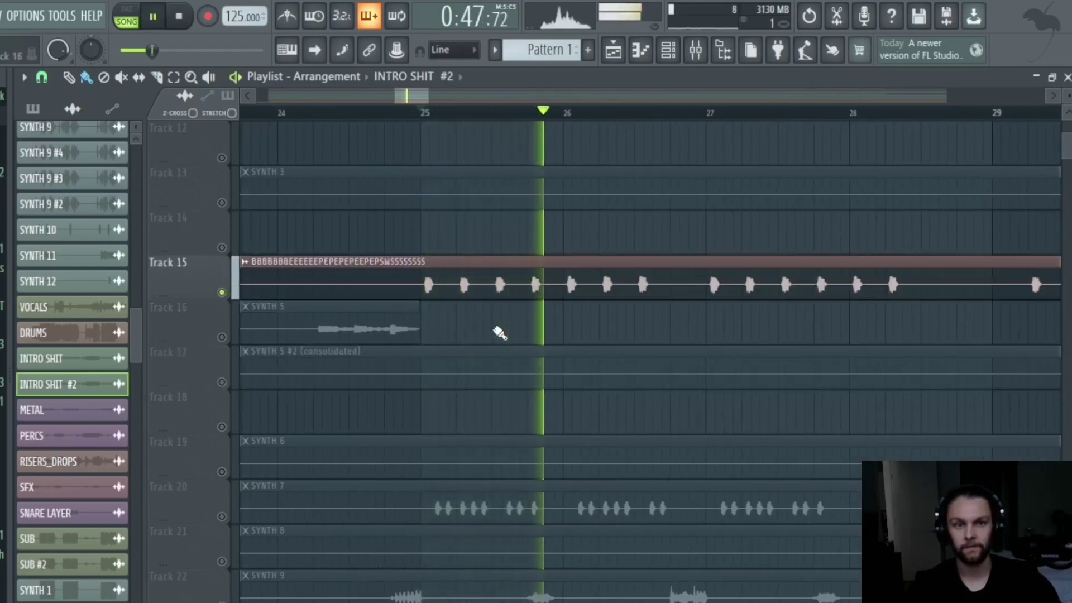
key(space)
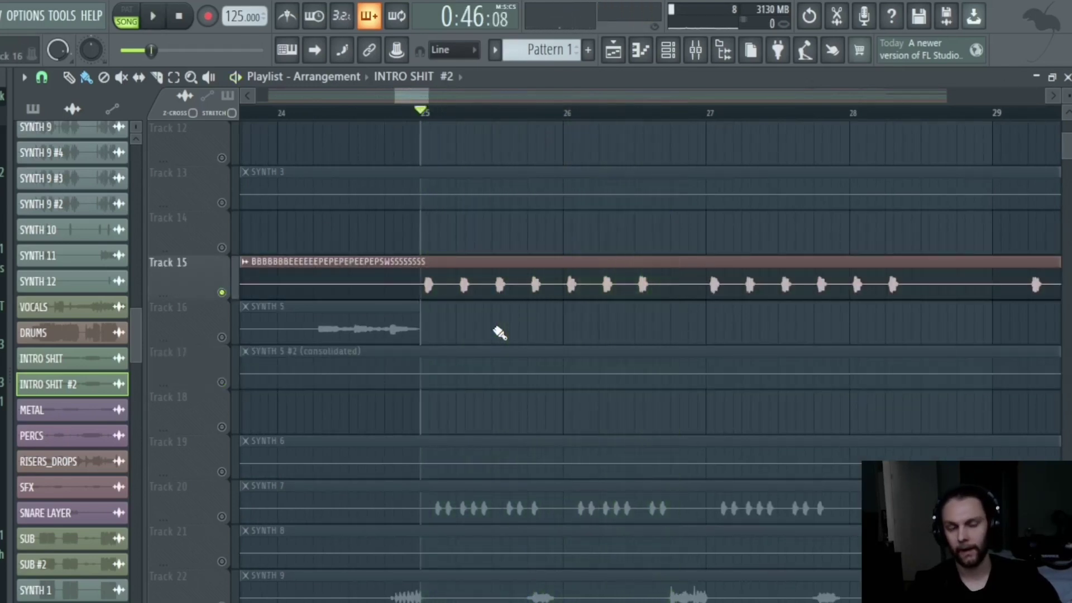
Return the playback position to bar 9, solo Track 17 again, play its first synth hits, and stop playback.
ctrl+scroll(497, 330, down, 3)
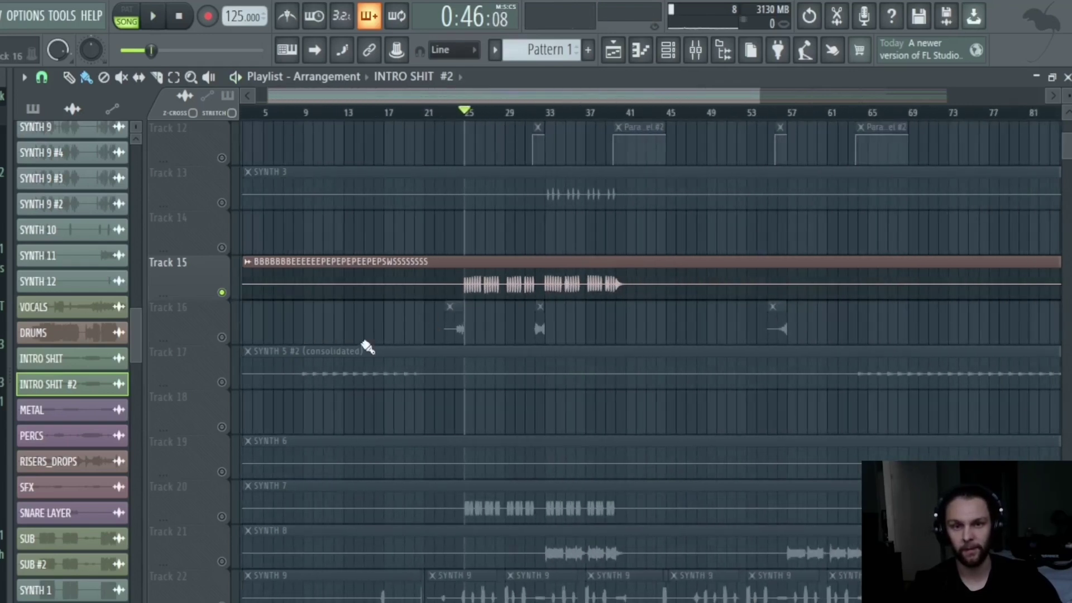
ctrl+scroll(302, 376, up, 5)
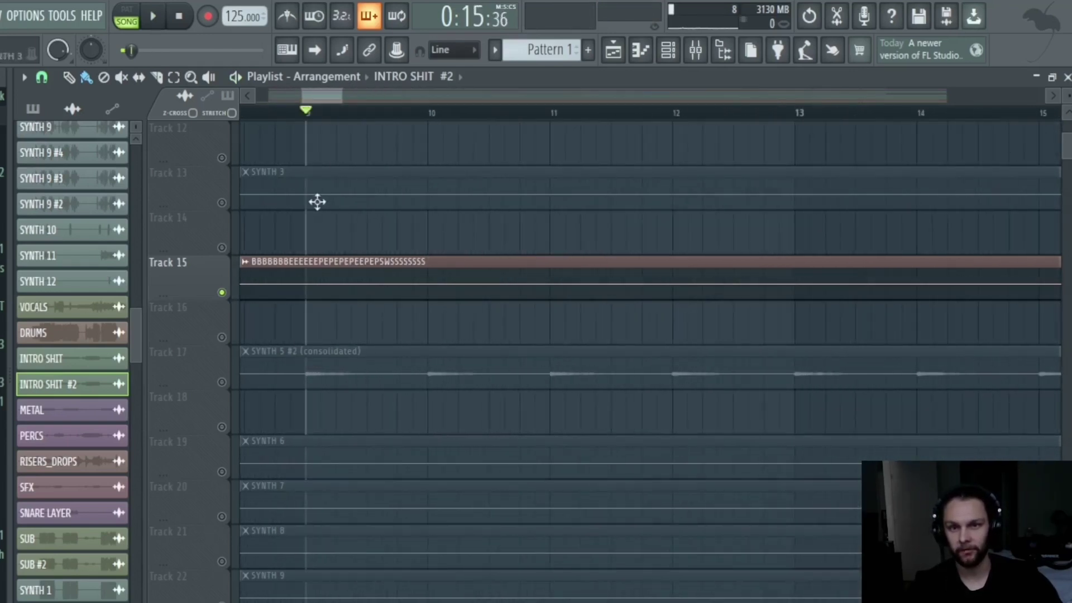
scroll(317, 202, down, 2)
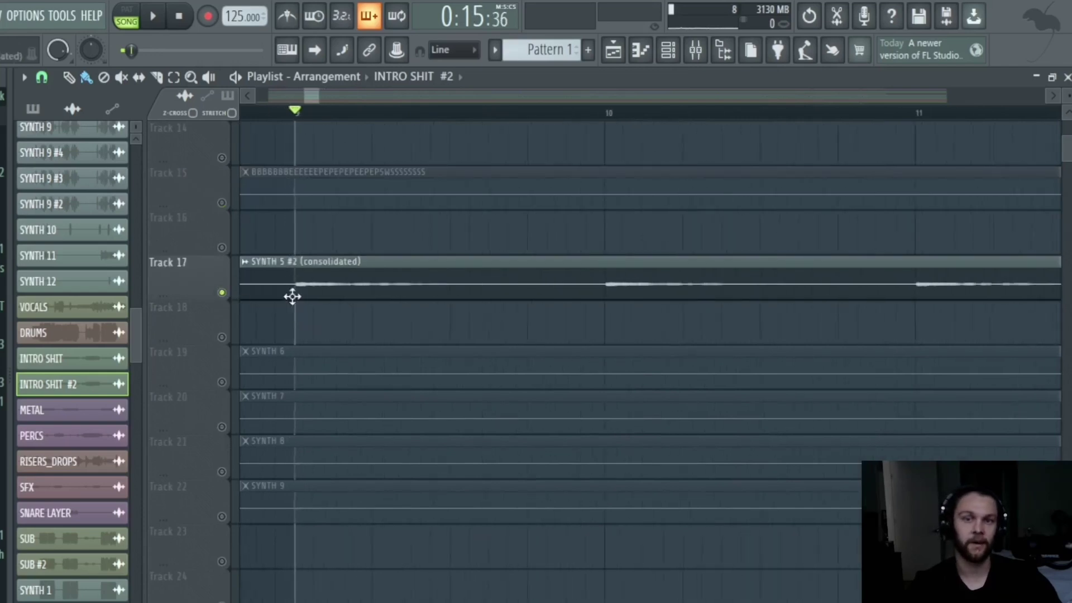
ctrl+scroll(297, 294, down, 3)
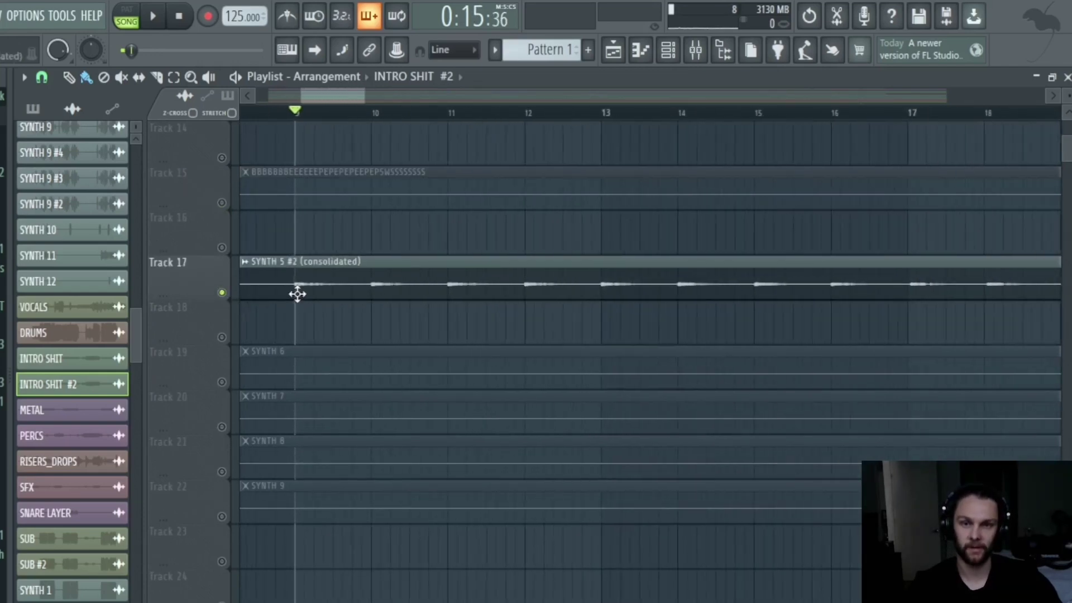
key(space)
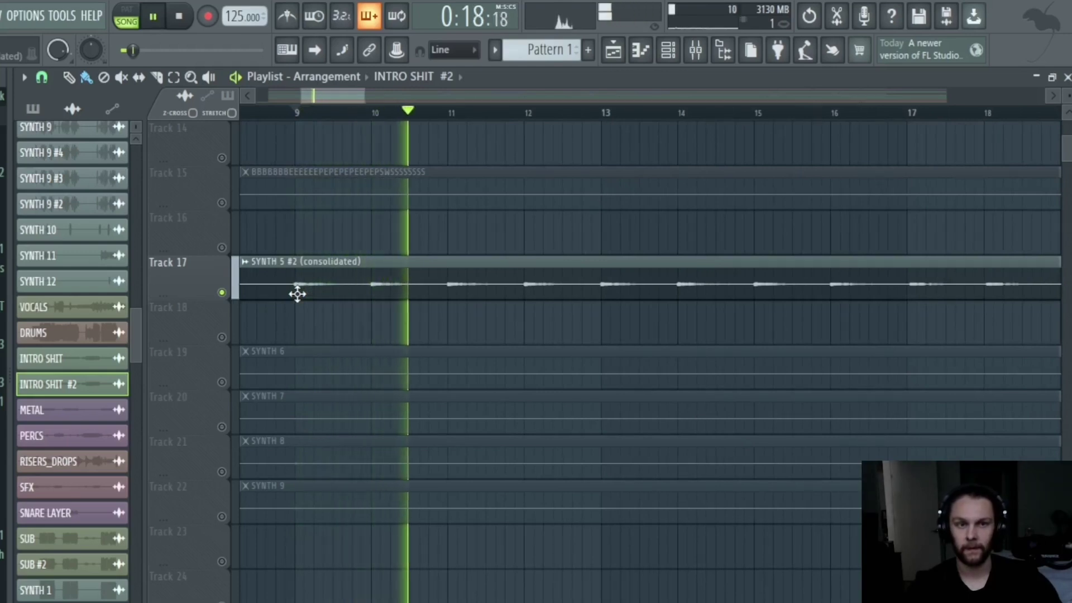
key(space)
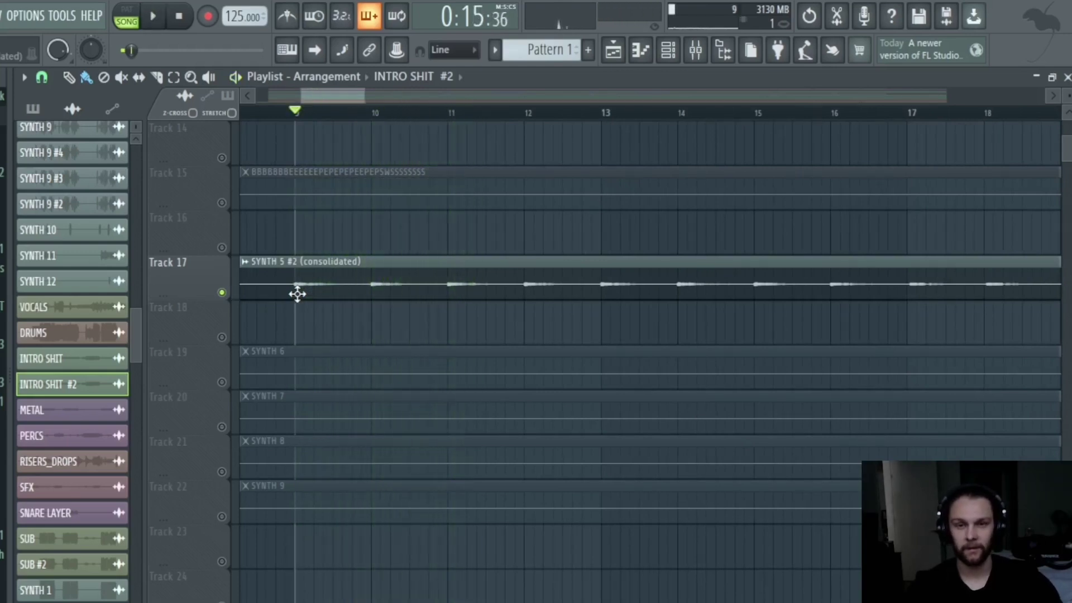
ctrl+scroll(302, 292, down, 3)
ctrl+scroll(304, 291, down, 3)
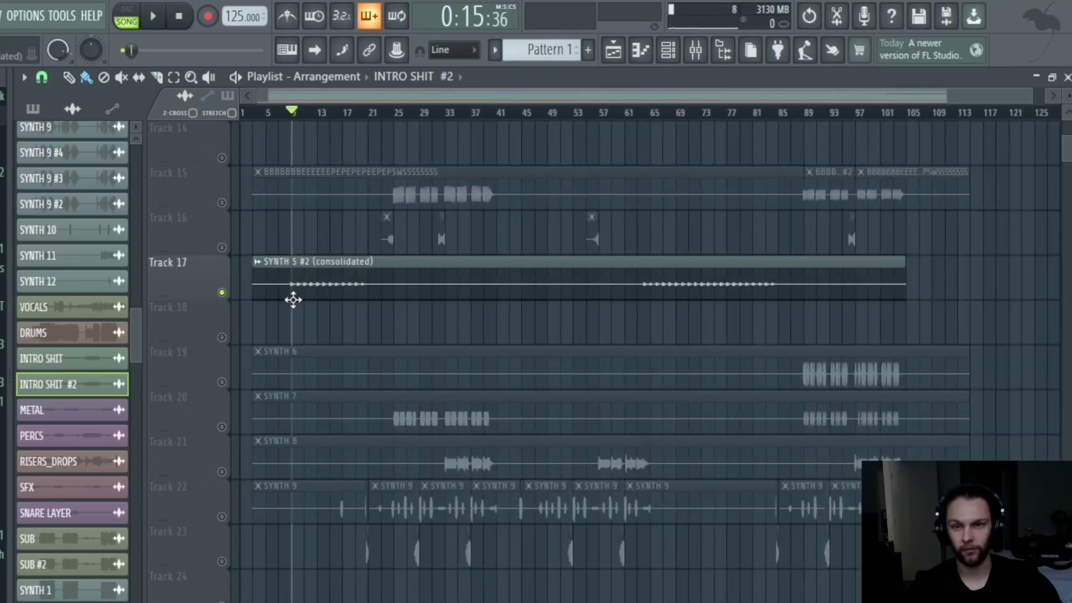
Solo Track 34 with the INTRO SHIT clip in the playlist.
ctrl+scroll(296, 328, down, 3)
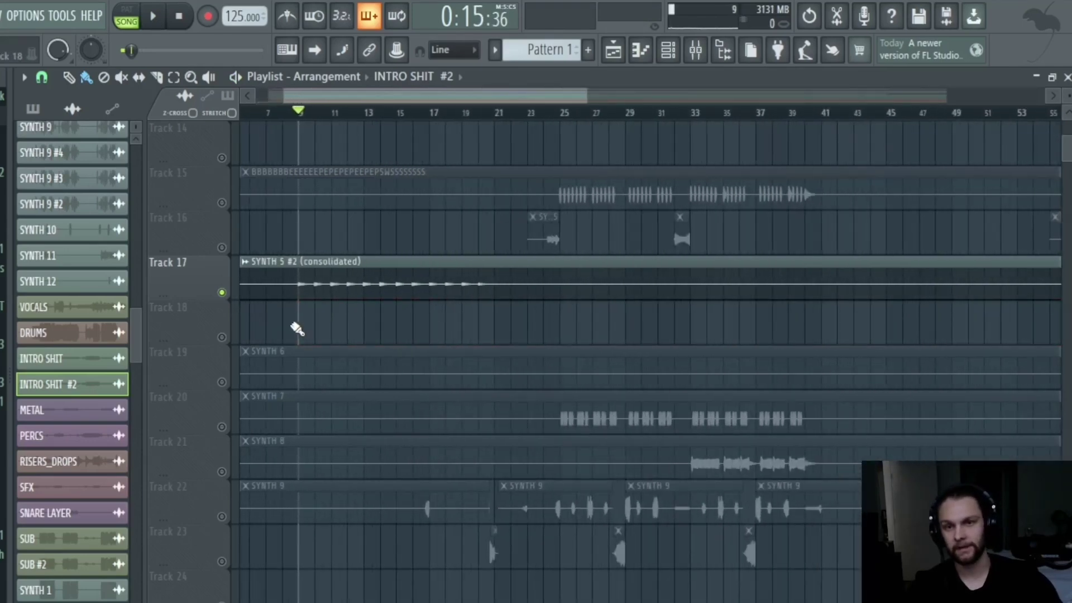
scroll(377, 272, up, 2)
scroll(448, 324, up, 5)
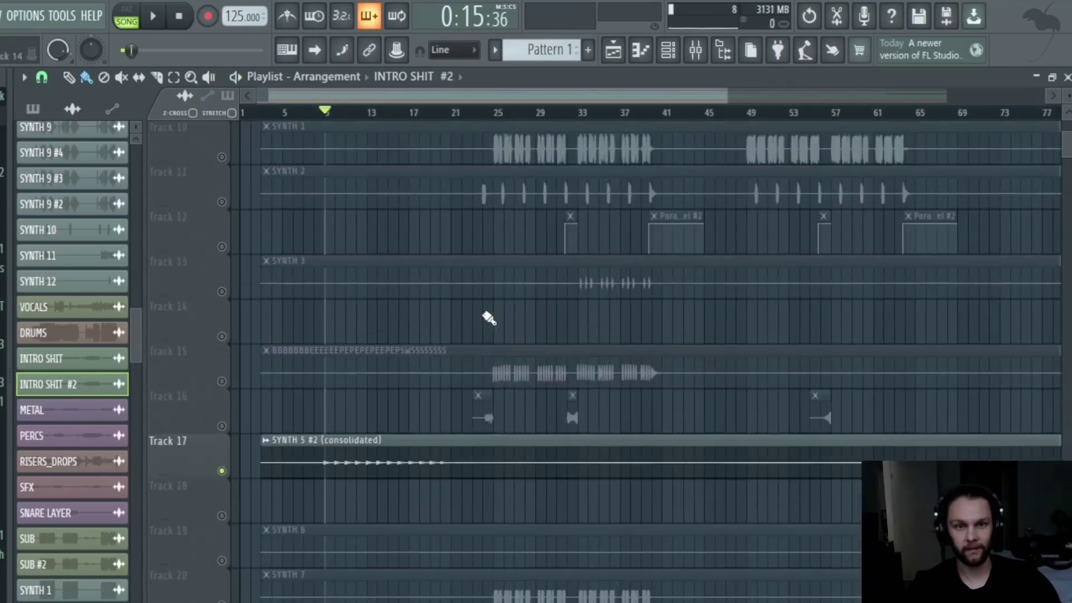
scroll(335, 376, down, 8)
scroll(340, 360, down, 10)
scroll(345, 338, up, 5)
click(222, 292)
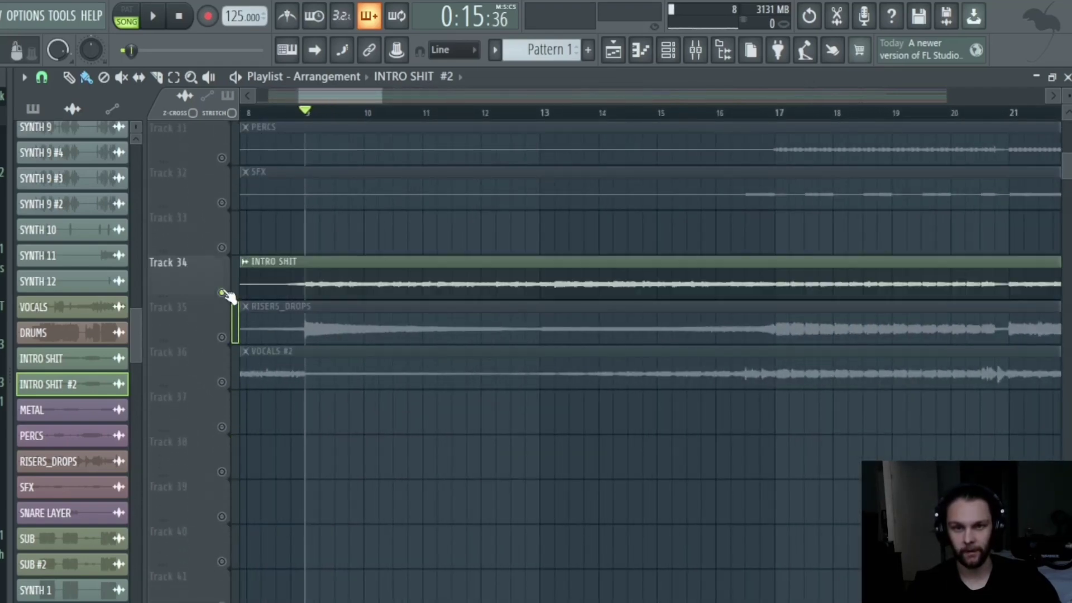
Switch the solo to Track 35 with the RISERS_DROPS clip.
scroll(314, 311, up, 3)
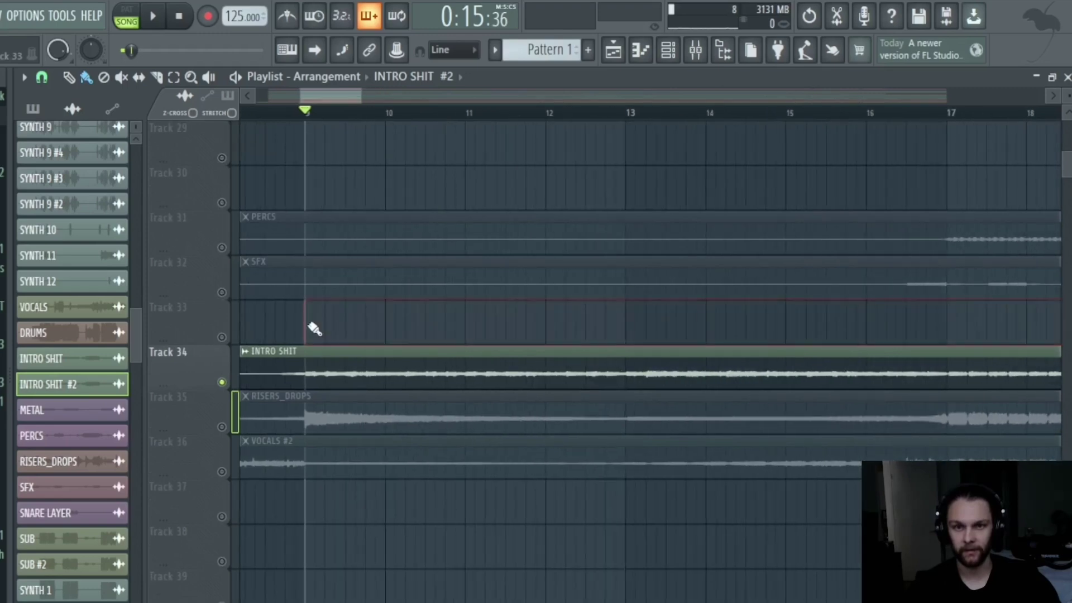
scroll(314, 329, down, 2)
click(223, 426)
scroll(309, 363, up, 9)
scroll(310, 369, down, 2)
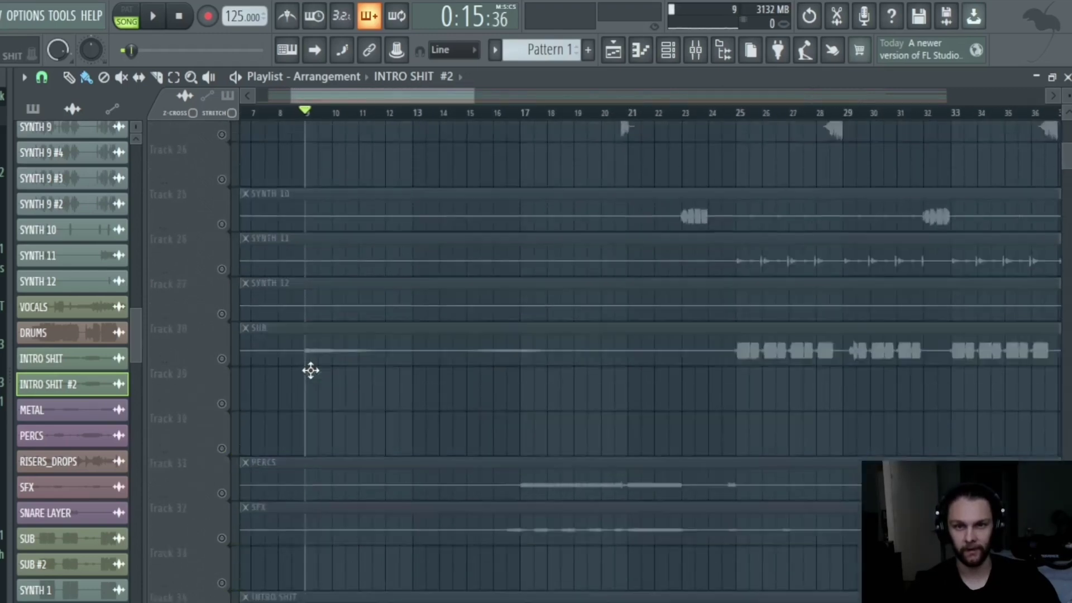
scroll(327, 346, up, 4)
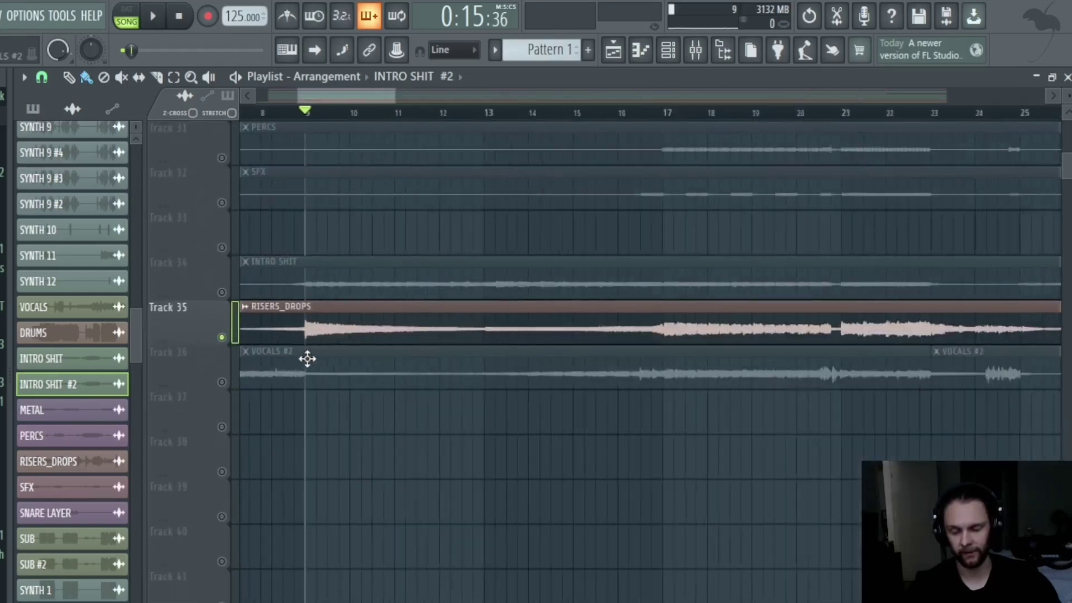
Enable Track 28 (SUB) and Track 36 (VOCALS #2) alongside RISERS_DROPS, play them together from bar 9, and stop playback.
scroll(240, 200, up, 3)
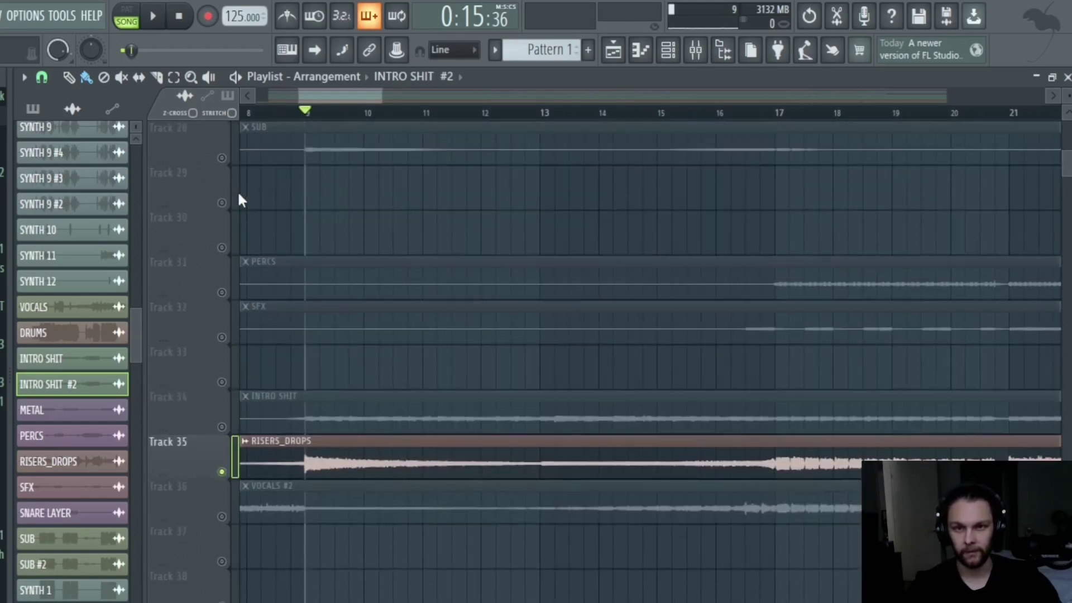
click(222, 158)
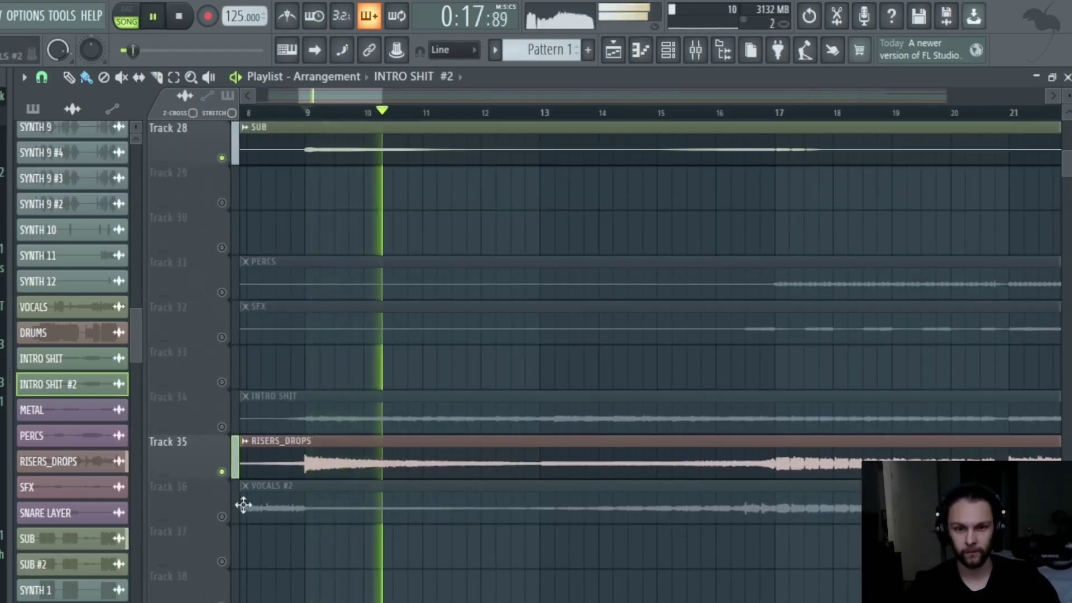
click(223, 516)
scroll(472, 186, up, 4)
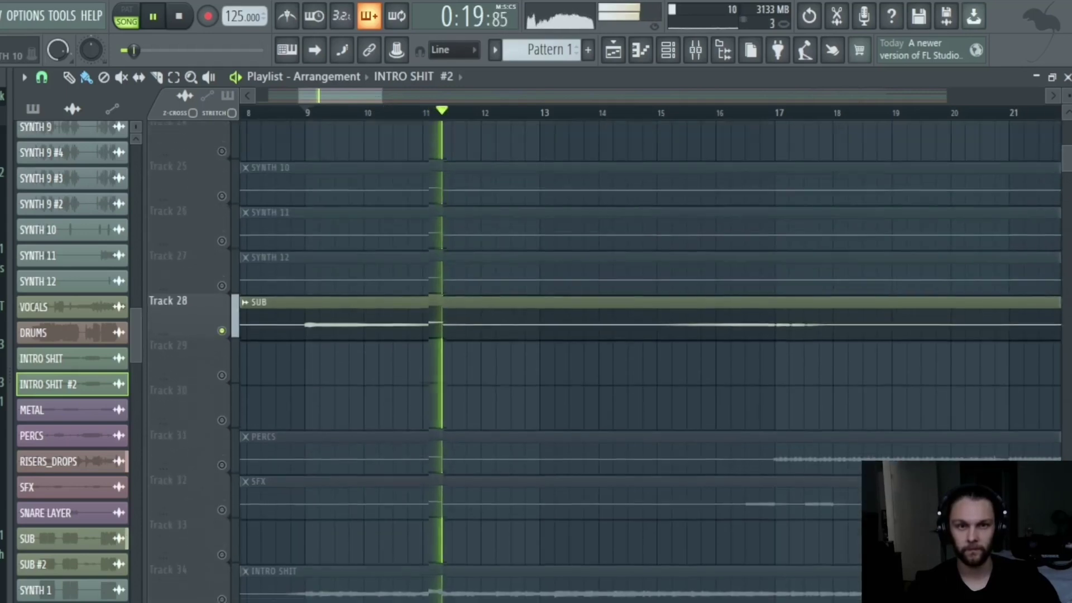
scroll(469, 383, down, 4)
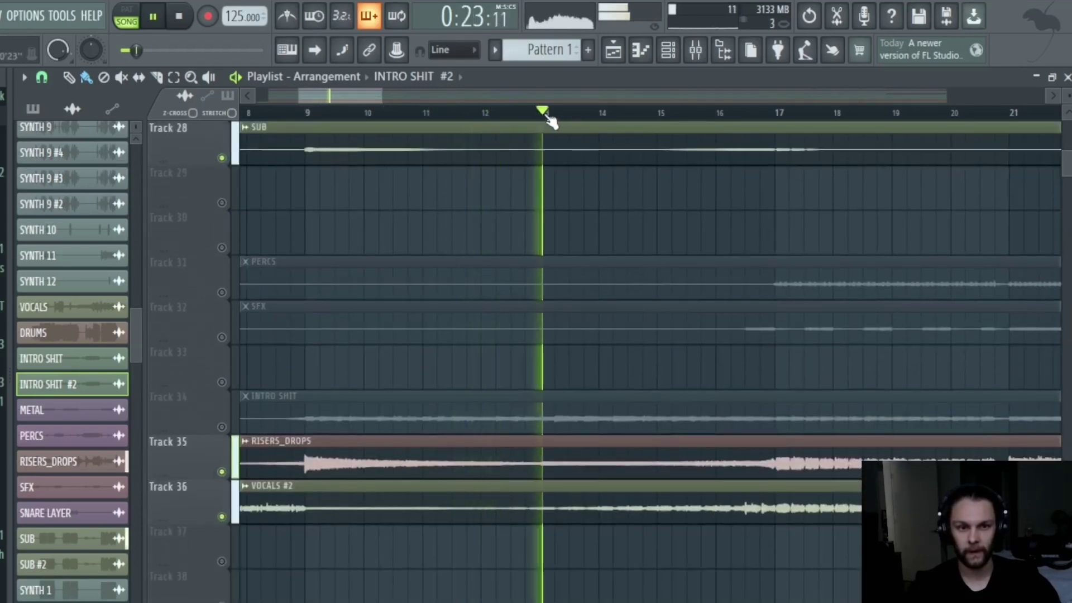
scroll(419, 355, down, 3)
key(space)
Solo Track 35 with the RISERS_DROPS clip, play it from bar 16, and stop playback.
click(510, 113)
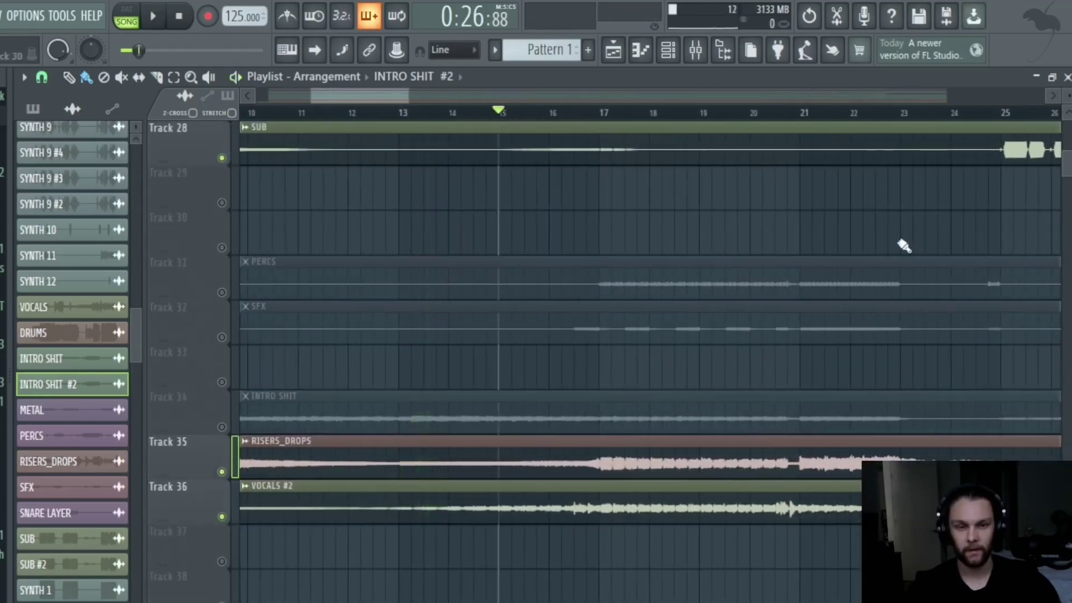
scroll(905, 241, down, 4)
scroll(438, 371, down, 2)
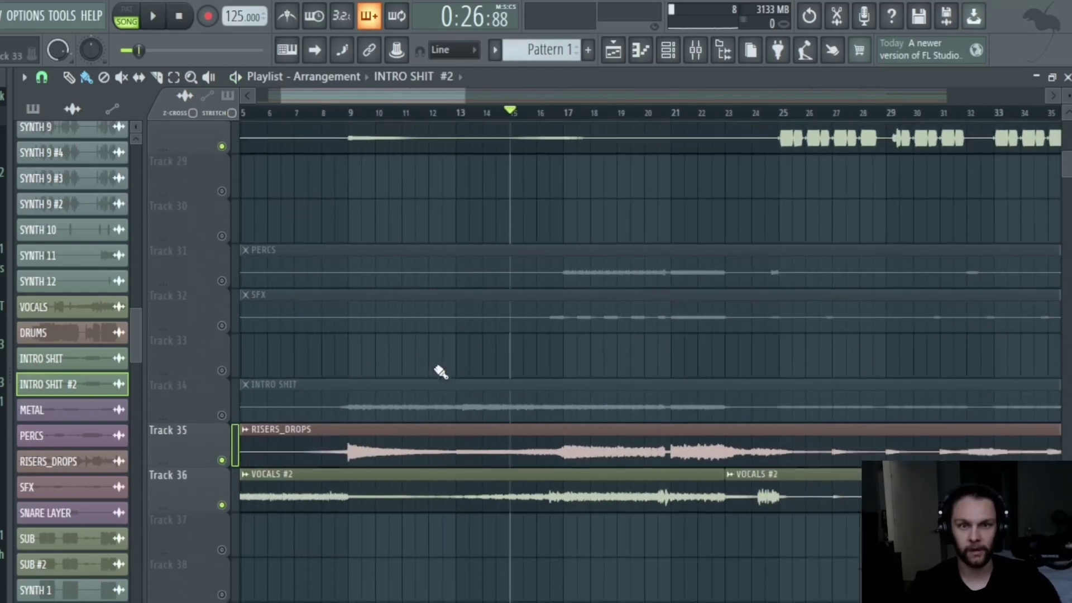
scroll(546, 328, up, 4)
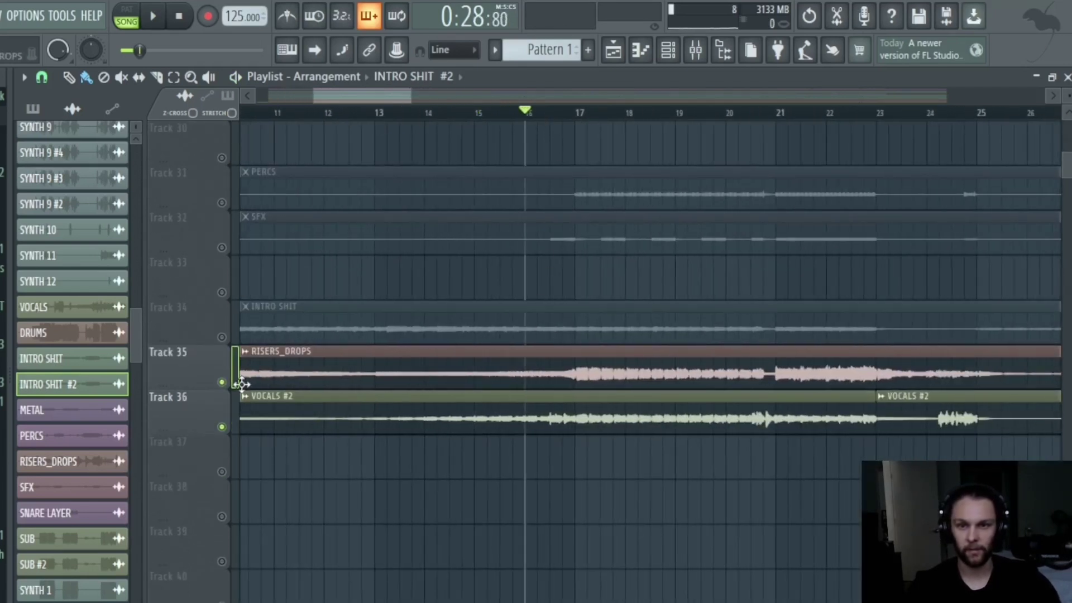
right_click(222, 383)
right_click(232, 383)
key(space)
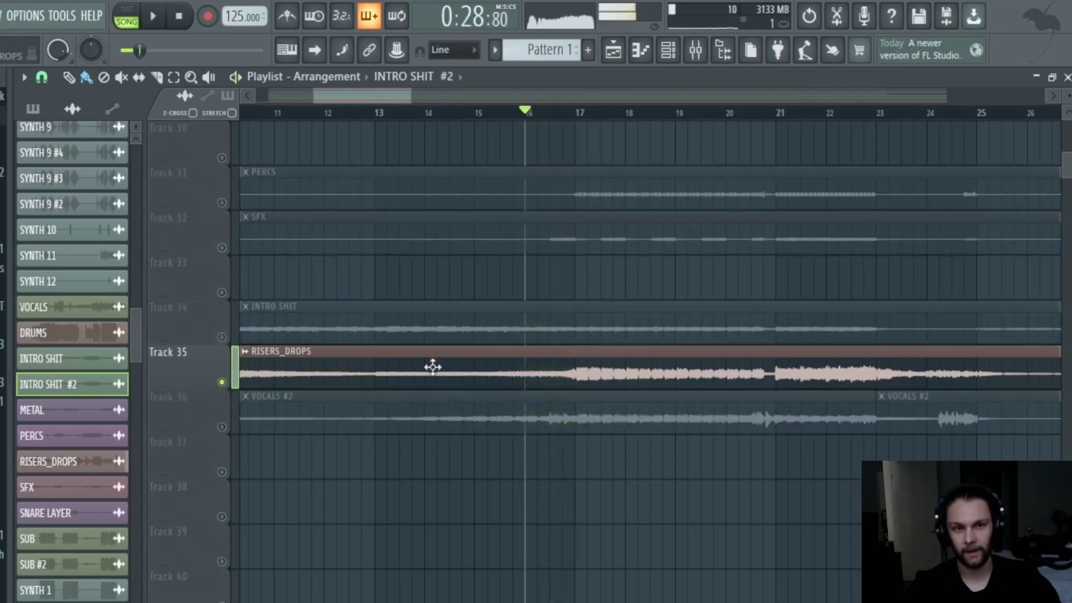
Unsolo the tracks, play the full arrangement from bar 9 past bar 13 while viewing its tracks, and stop playback.
scroll(339, 322, down, 4)
right_click(223, 338)
right_click(223, 338)
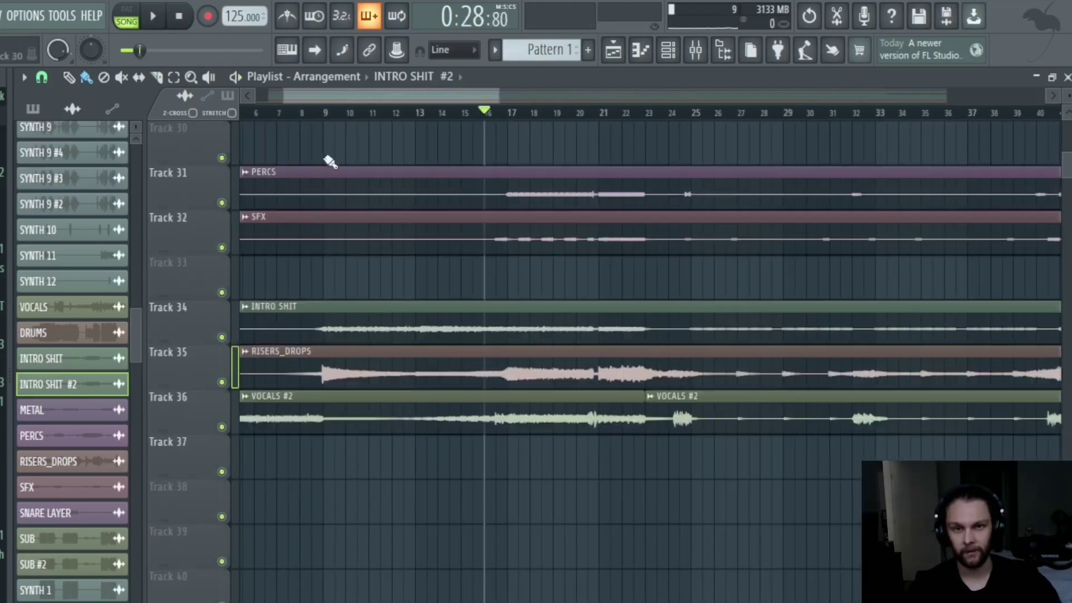
click(329, 114)
scroll(351, 356, up, 10)
key(space)
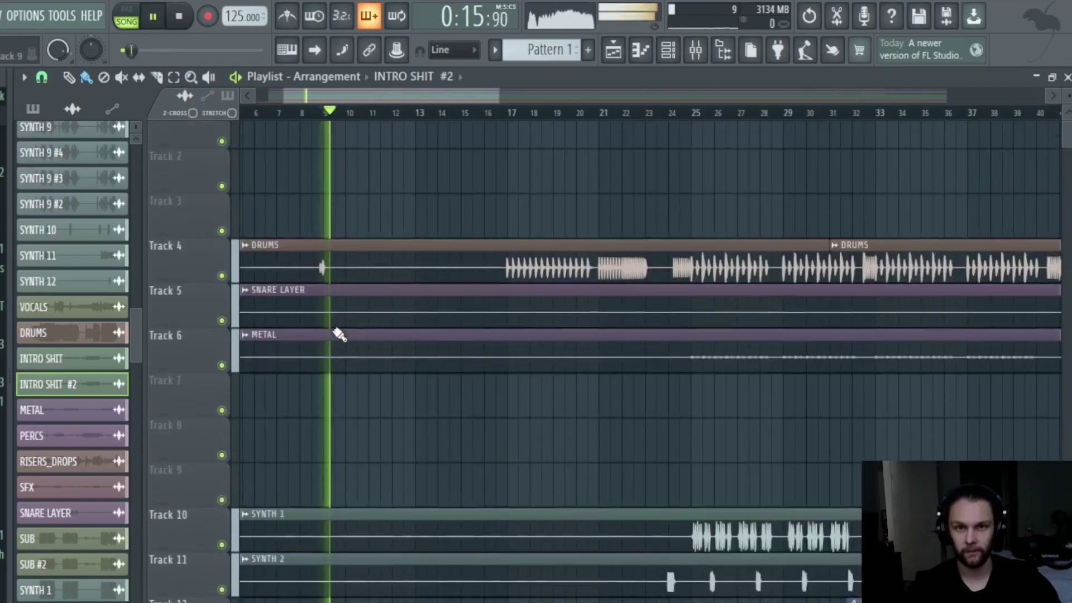
scroll(341, 307, up, 1)
scroll(385, 229, down, 4)
scroll(436, 218, down, 7)
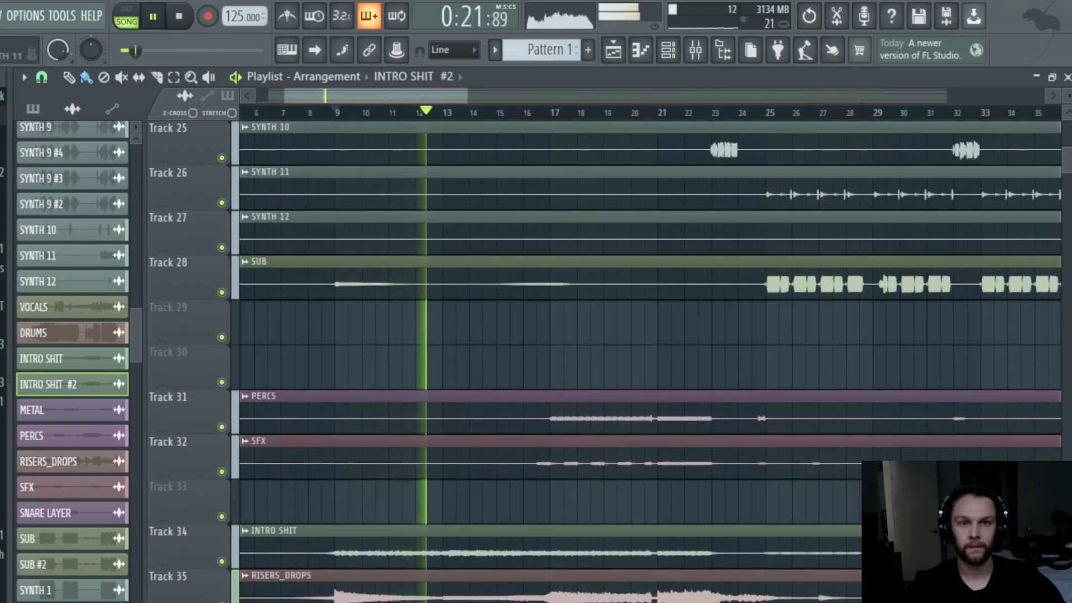
scroll(558, 290, down, 2)
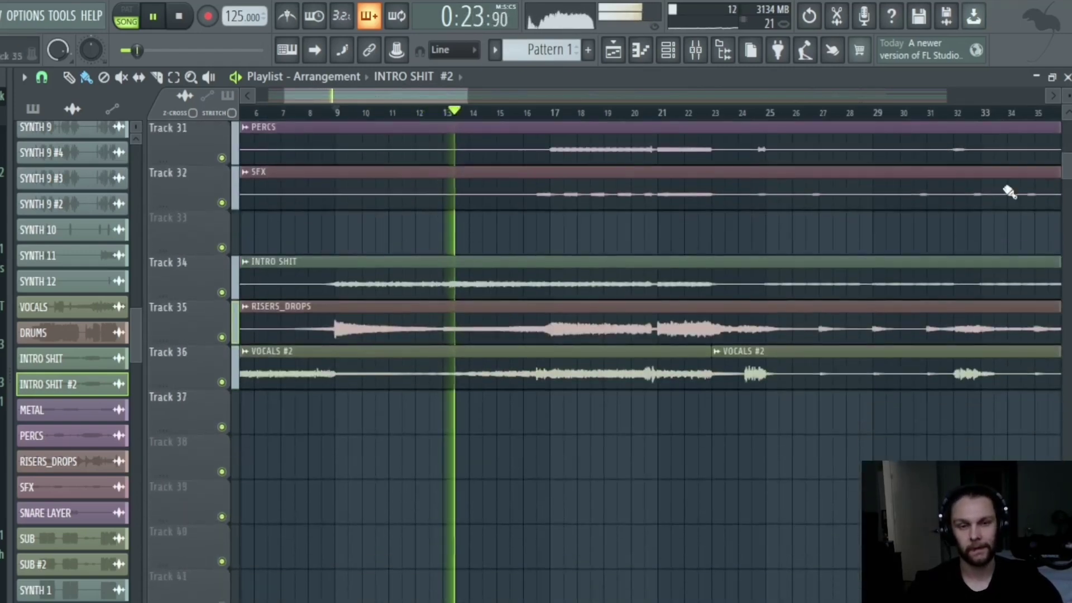
ctrl+scroll(615, 330, up, 2)
key(space)
Solo Track 36 with the VOCALS #2 clips, play it from bar 14 past bar 15, stop playback, and unsolo it.
right_click(222, 382)
ctrl+scroll(419, 302, down, 2)
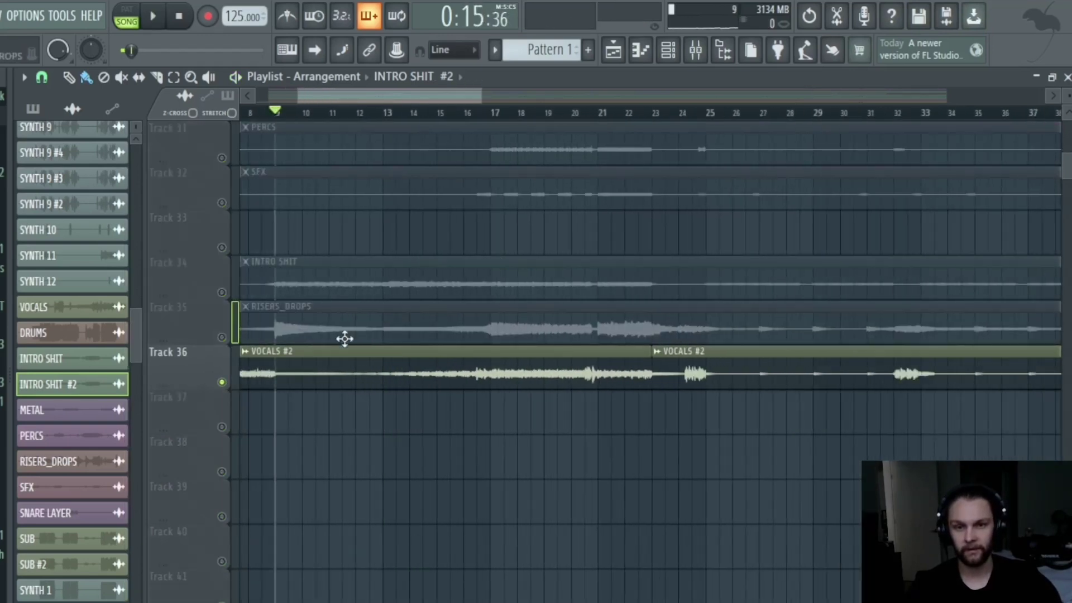
scroll(354, 332, up, 1)
ctrl+scroll(301, 375, up, 1)
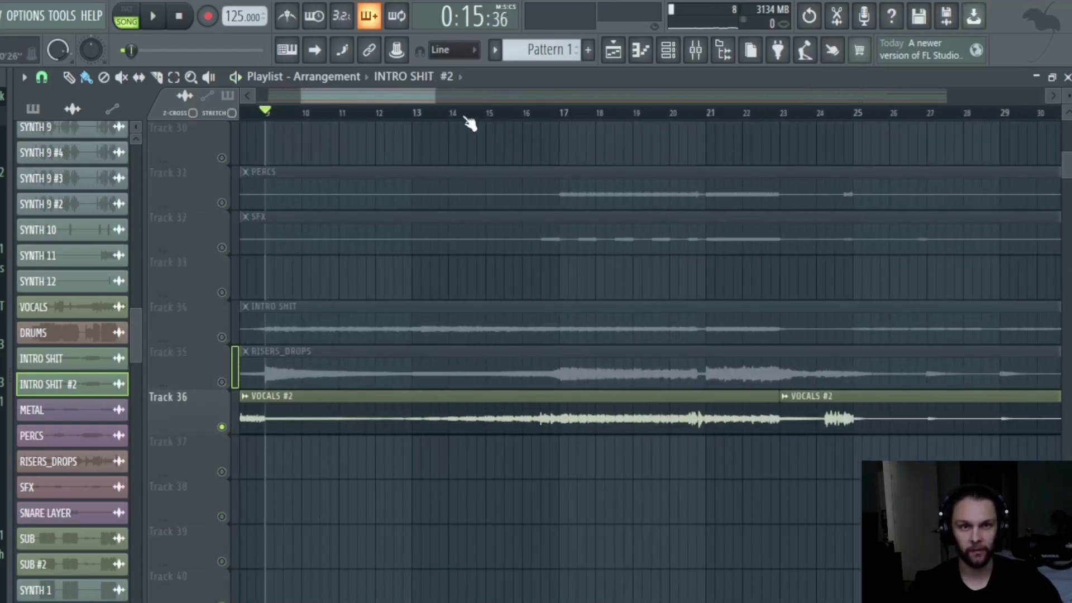
ctrl+scroll(523, 279, up, 2)
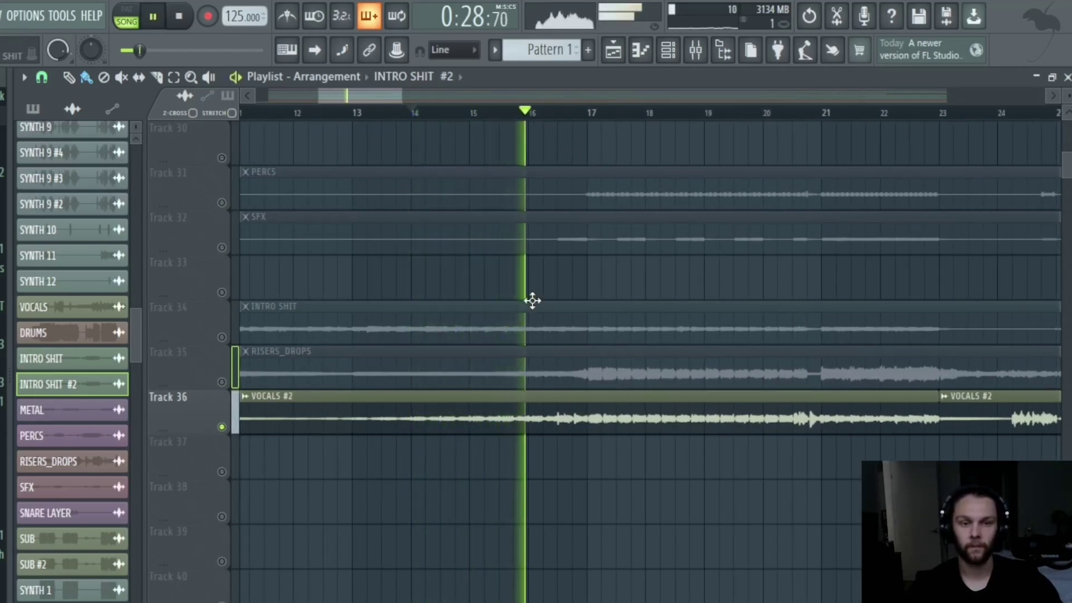
ctrl+scroll(277, 376, down, 3)
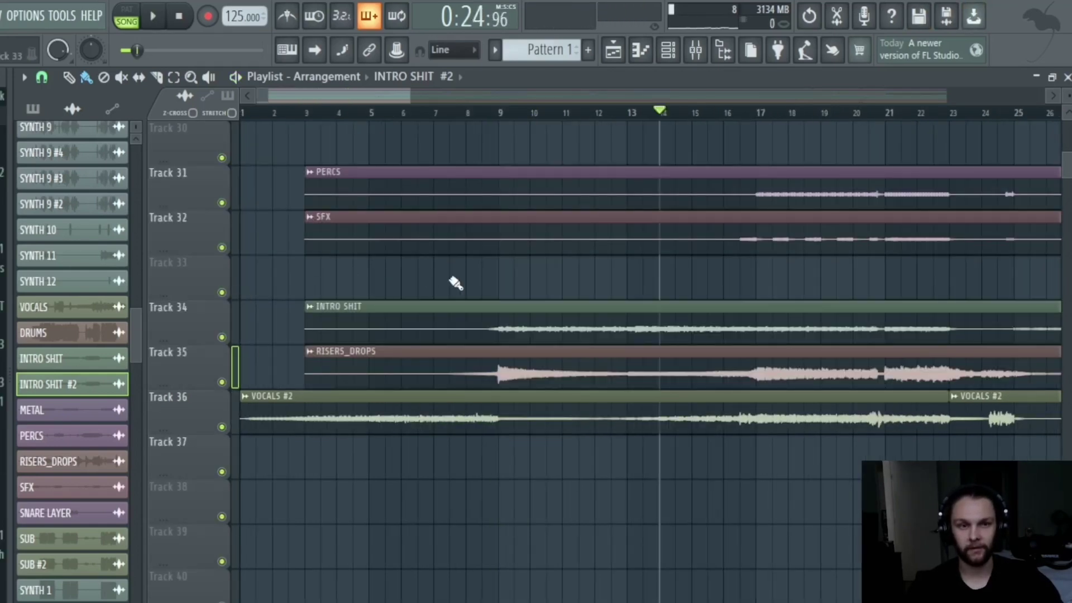
Solo Track 36 with the VOCALS #2 clips again and move the playback position to bar 17.
ctrl+scroll(395, 307, down, 2)
scroll(443, 343, up, 3)
scroll(404, 365, up, 2)
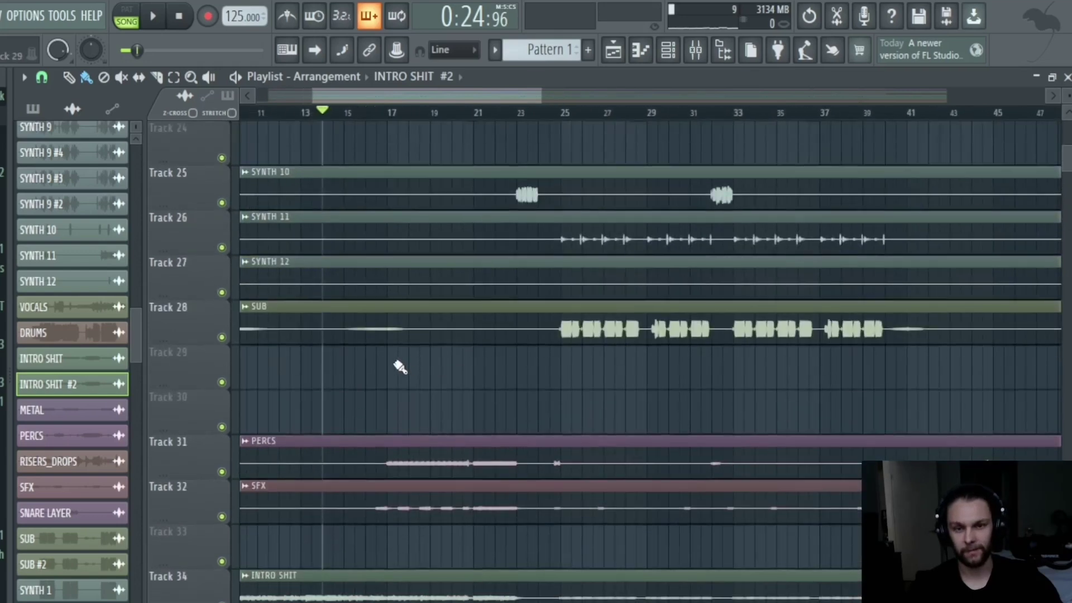
scroll(383, 354, down, 6)
right_click(223, 428)
ctrl+scroll(326, 272, up, 3)
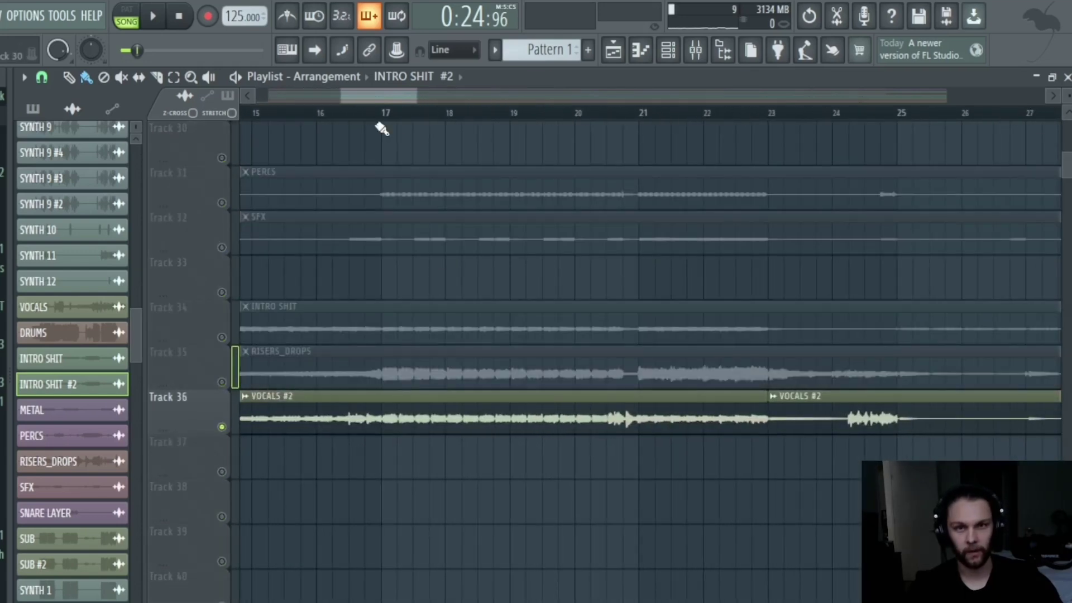
scroll(391, 234, down, 2)
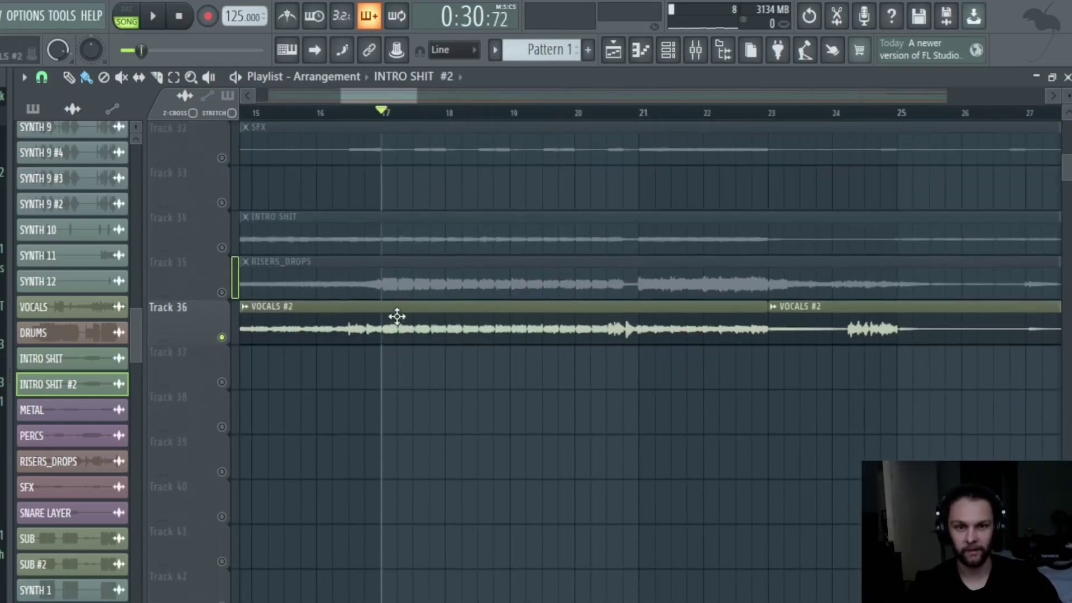
Select the time range from bar 17 to bar 23, play the soloed vocals from bars 17 and 21, and stop playback.
ctrl+scroll(376, 325, up, 3)
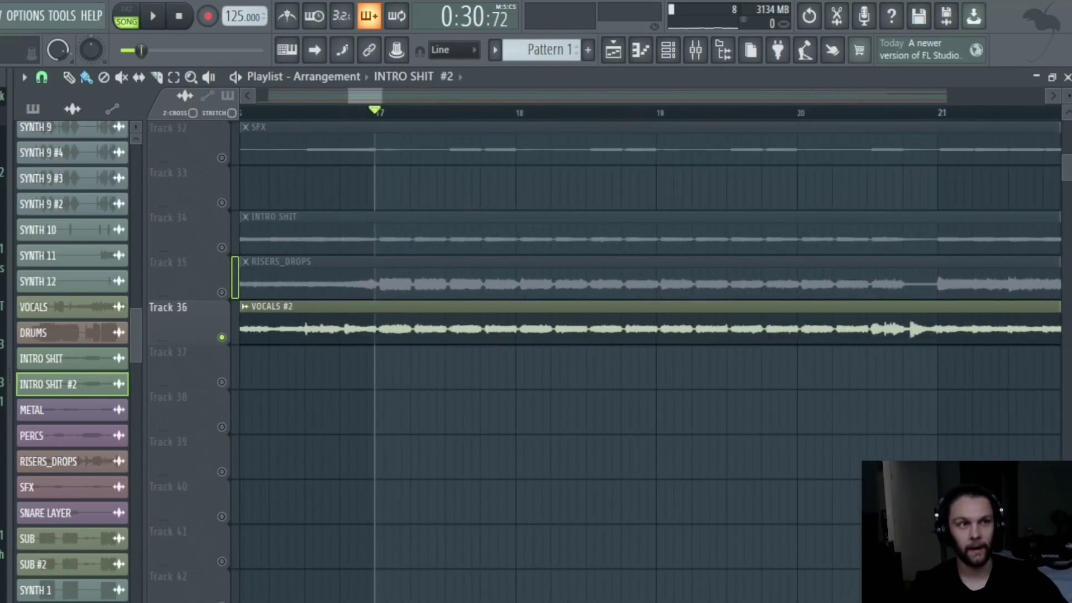
ctrl+scroll(414, 270, down, 1)
scroll(426, 290, up, 2)
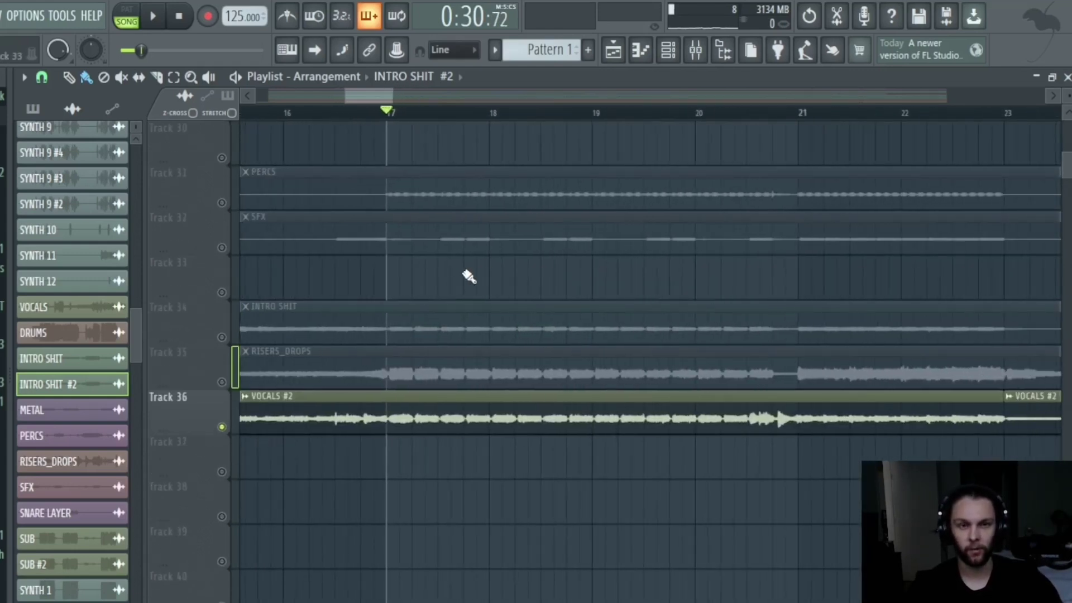
ctrl+scroll(363, 337, down, 1)
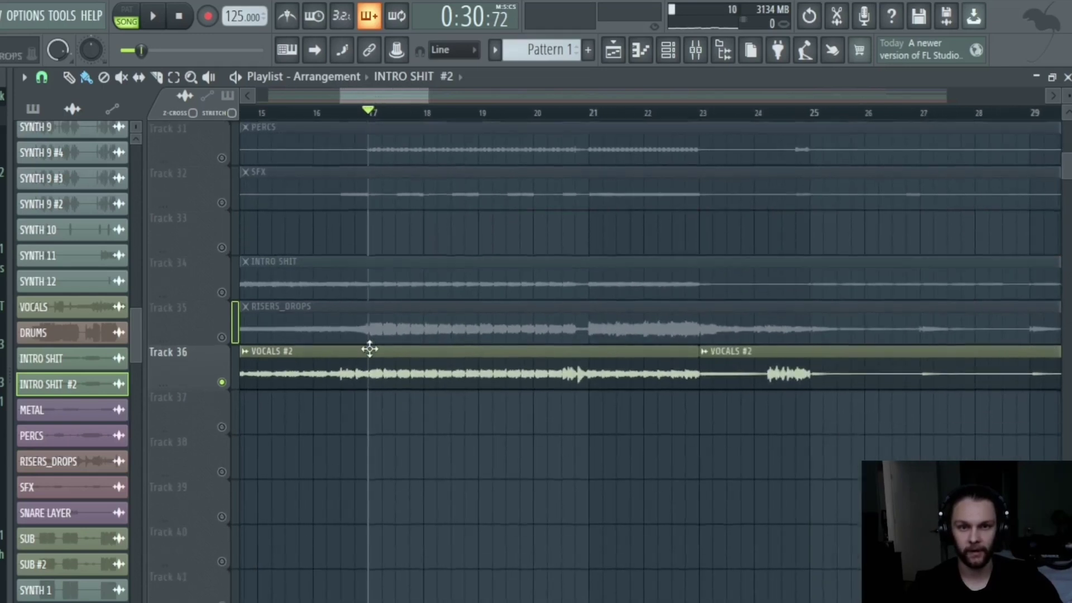
alt+scroll(374, 358, up, 2)
alt+scroll(340, 342, down, 2)
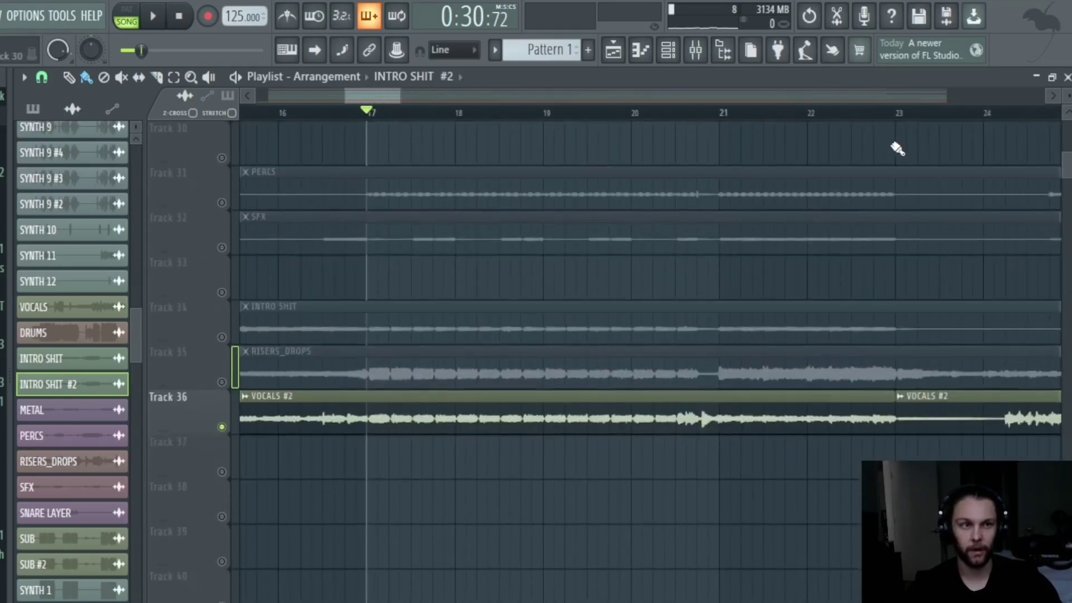
drag(895, 115, 364, 136)
key(space)
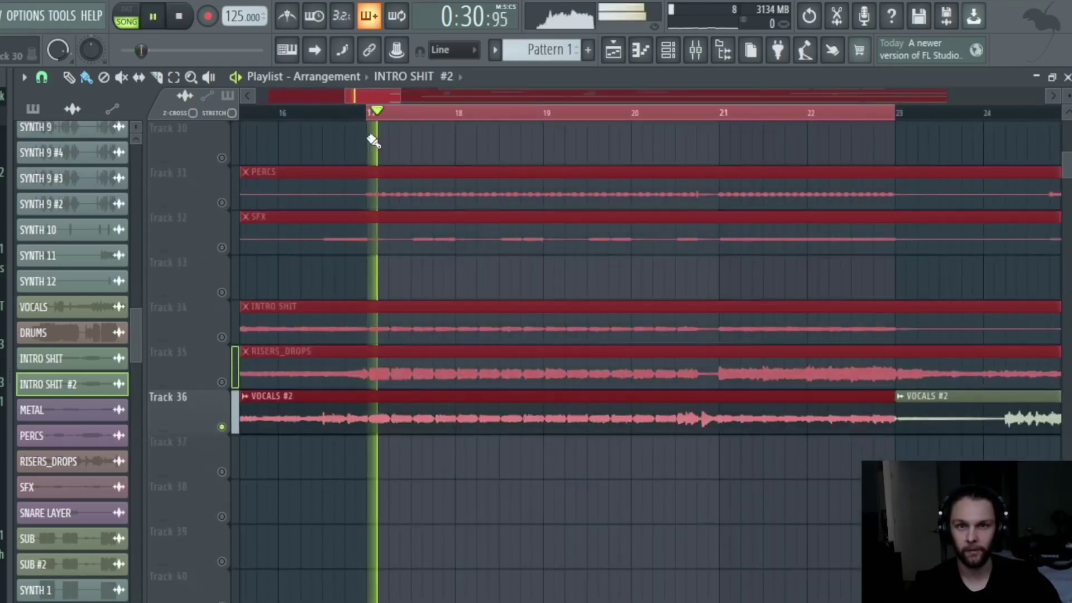
key(space)
key(space)
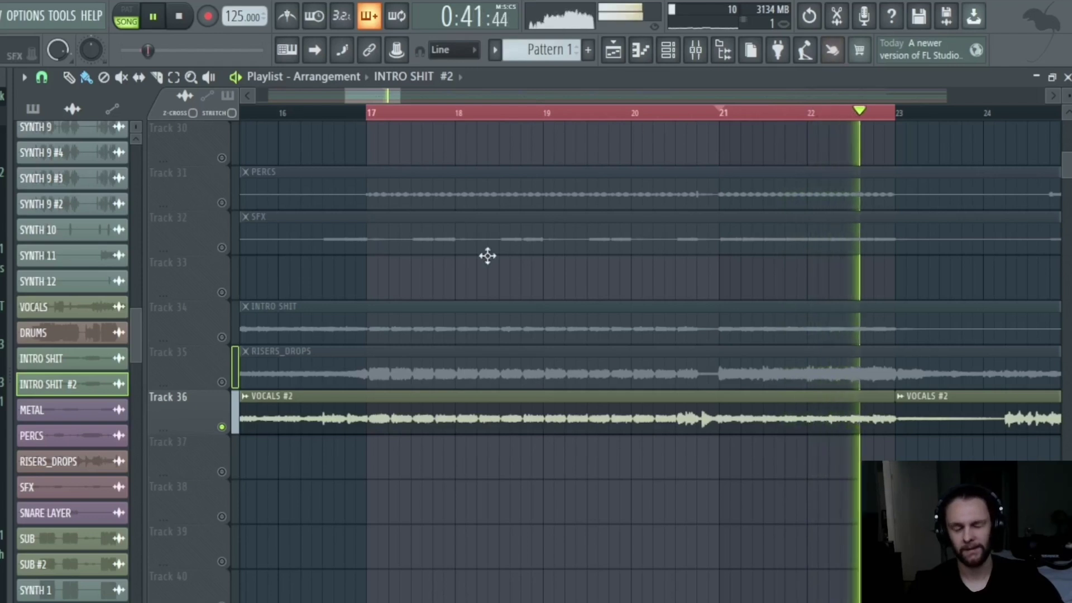
key(space)
Clear the time selection, play the soloed vocals from midway through bar 20 past bar 21, and stop playback.
scroll(571, 369, up, 1)
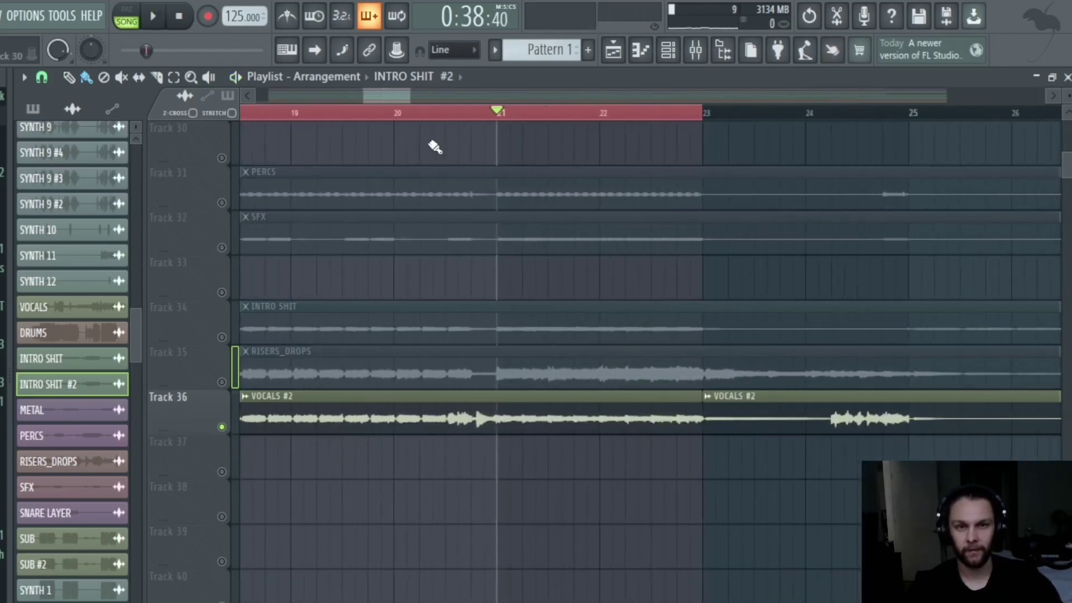
click(450, 120)
scroll(540, 278, down, 3)
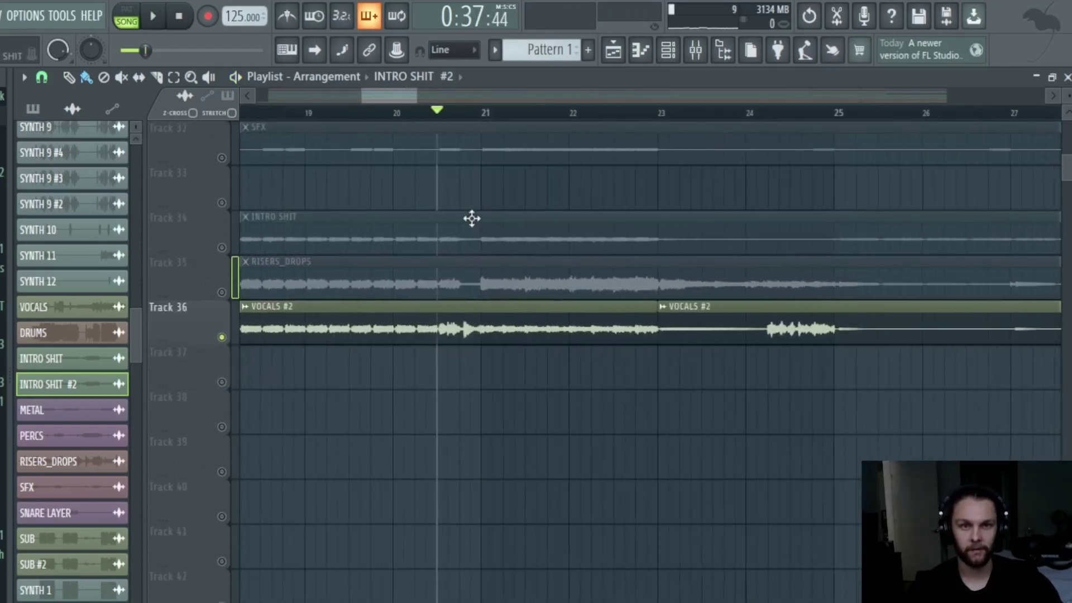
scroll(481, 257, up, 4)
key(space)
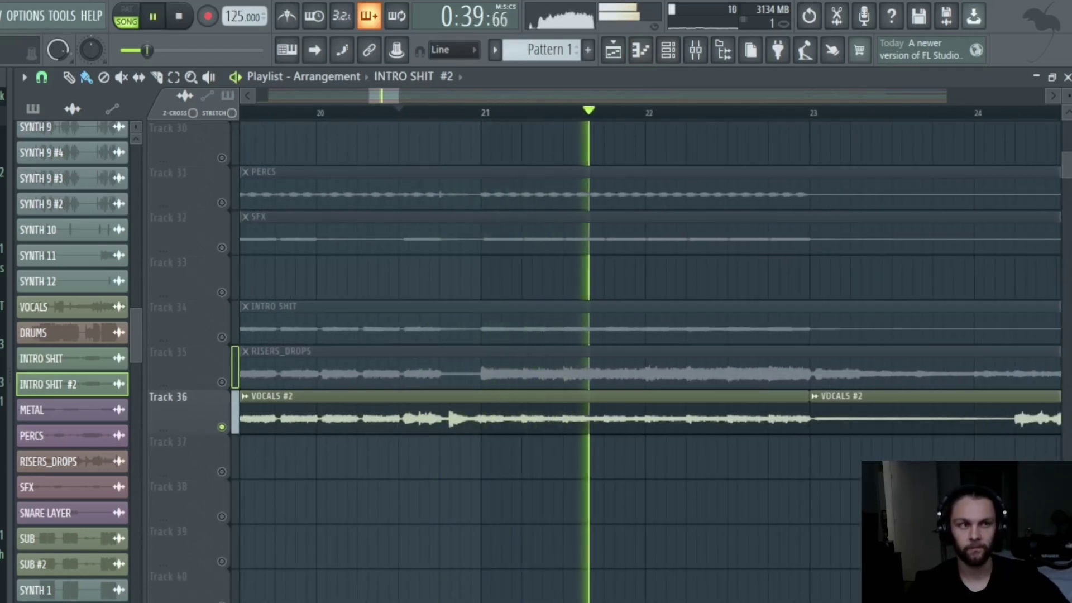
scroll(531, 311, down, 4)
key(space)
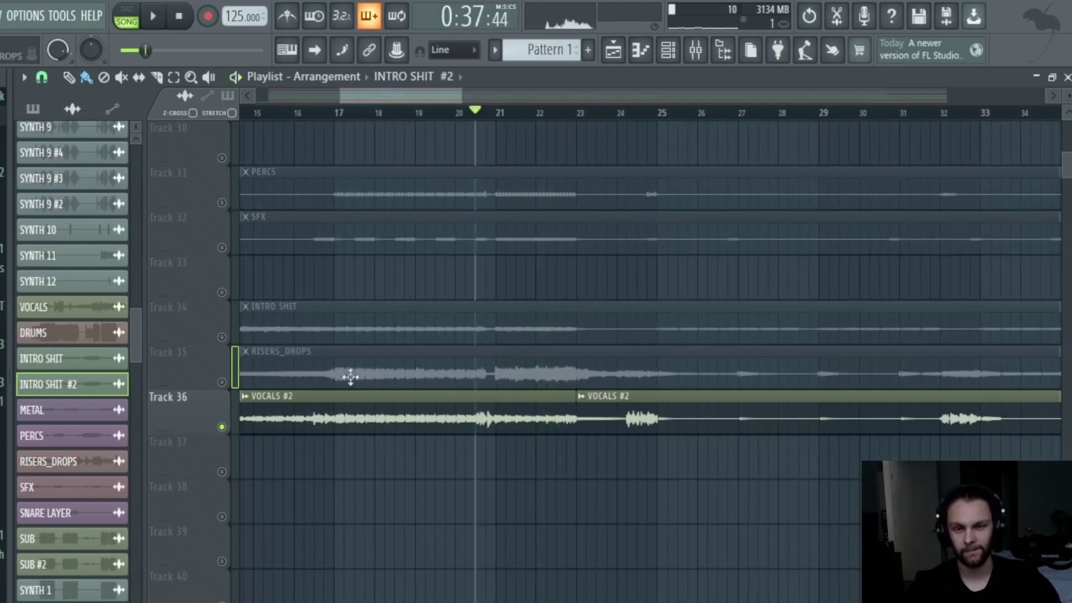
Solo Track 35 with the RISERS_DROPS clip and set the playback position to bar 17.
scroll(350, 377, up, 3)
right_click(222, 382)
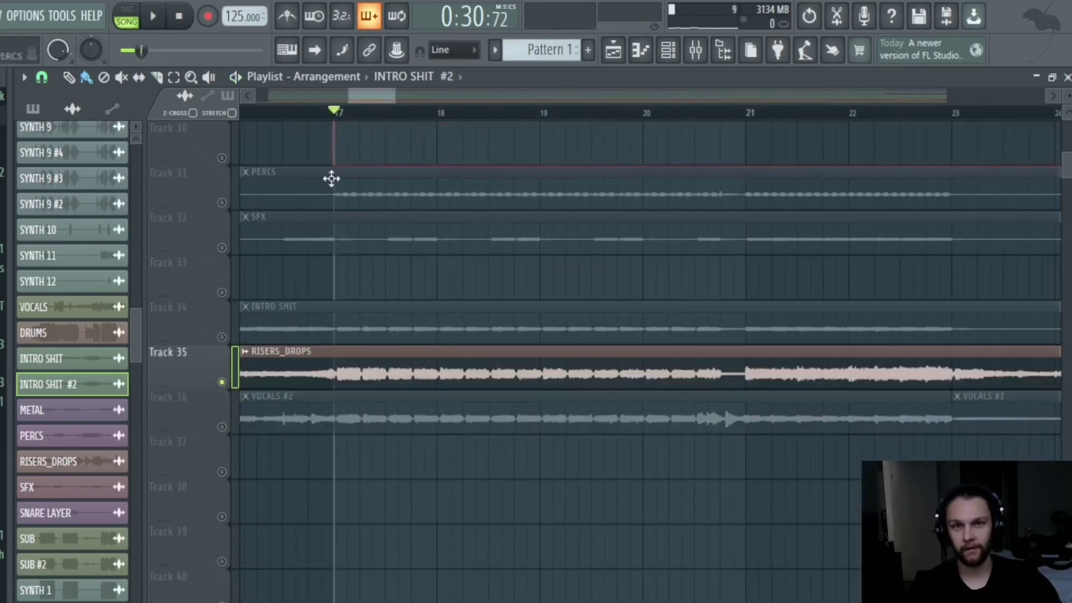
scroll(347, 312, down, 3)
scroll(348, 364, down, 2)
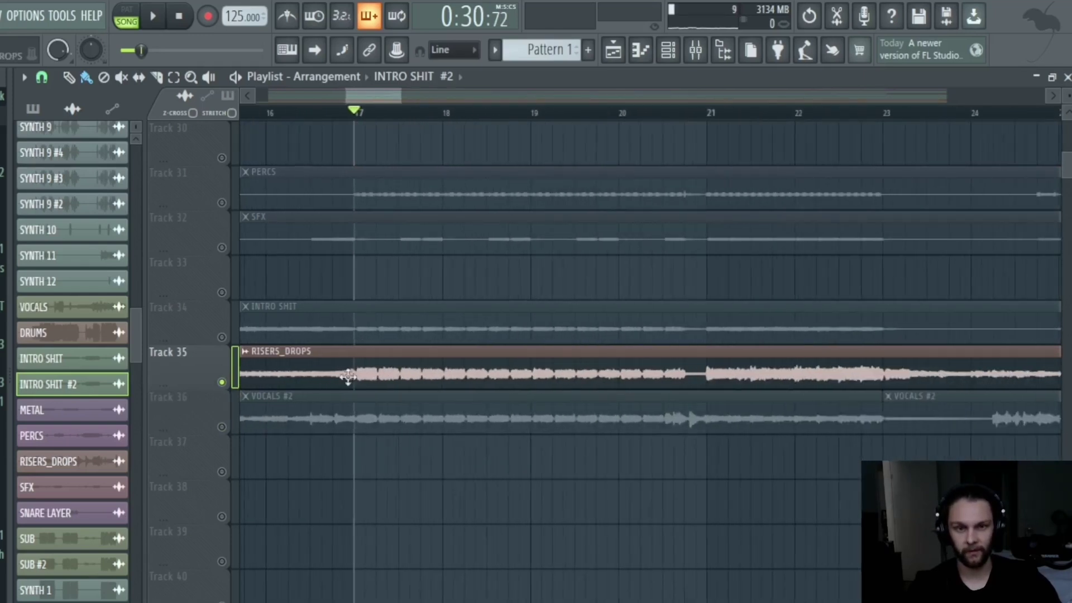
scroll(369, 374, up, 2)
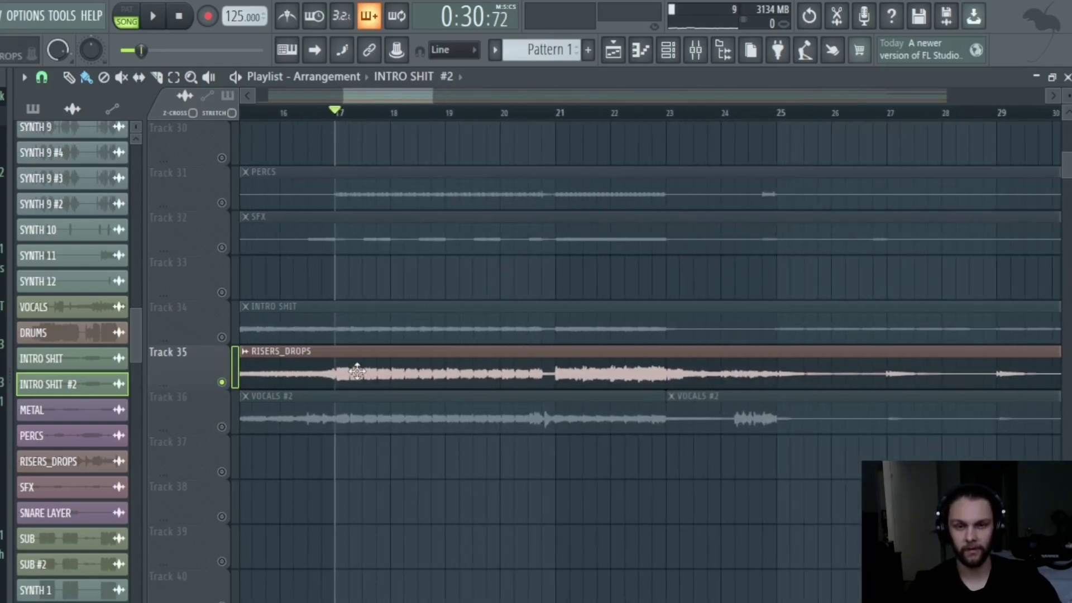
scroll(357, 372, up, 2)
Select the time range from bar 17 to bar 23, play the soloed risers from bars 17 and 21, and stop playback at bar 17.
drag(349, 114, 801, 175)
key(space)
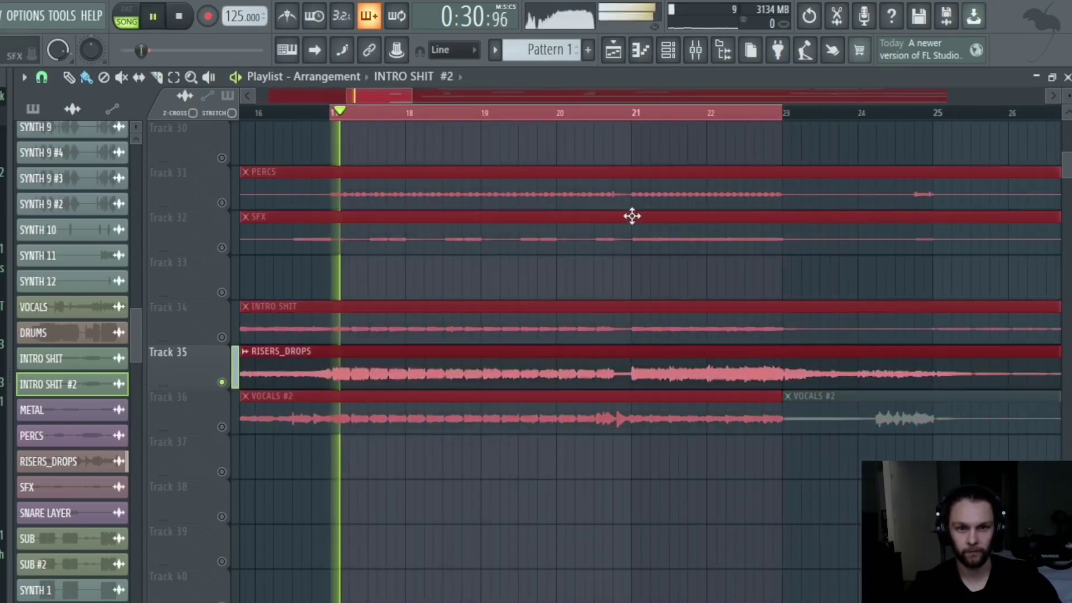
click(641, 146)
right_click(643, 150)
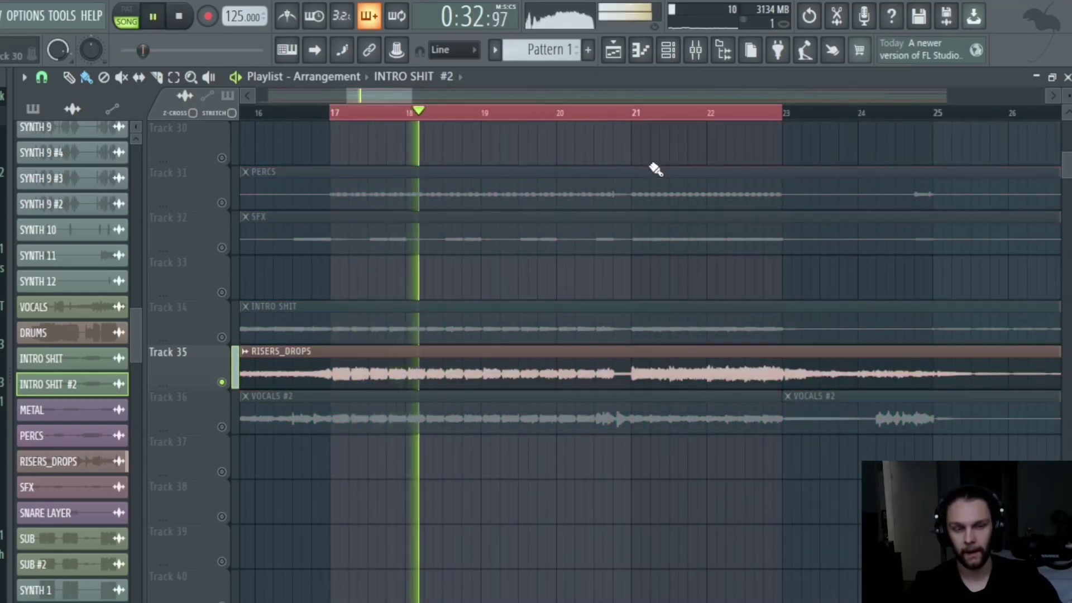
click(638, 115)
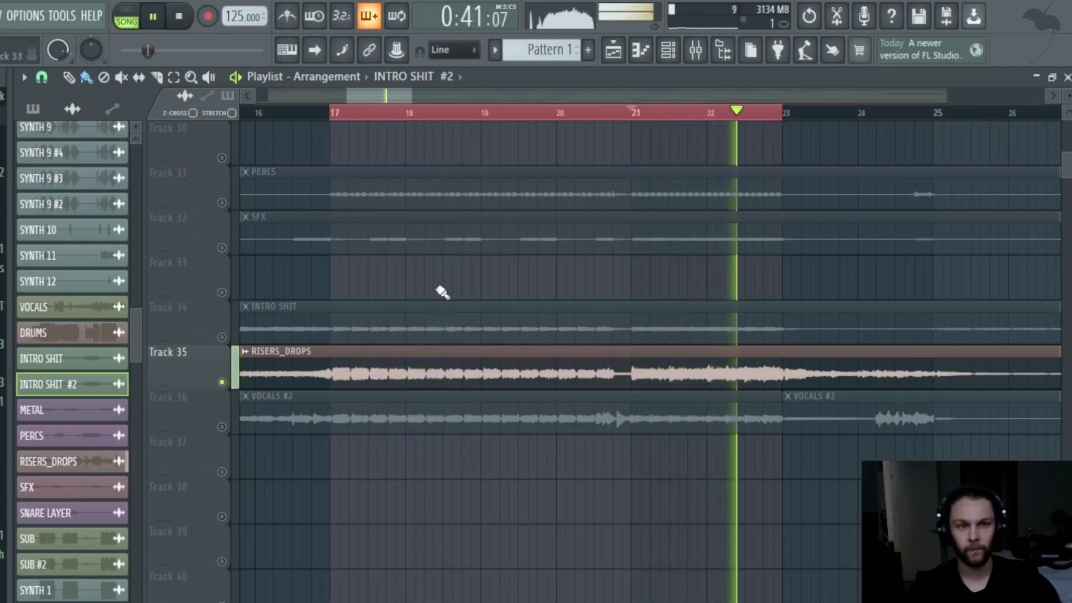
click(334, 118)
Solo Track 34 with the INTRO SHIT clip, keeping the playback position at bar 17.
scroll(369, 313, up, 2)
ctrl+scroll(335, 342, up, 2)
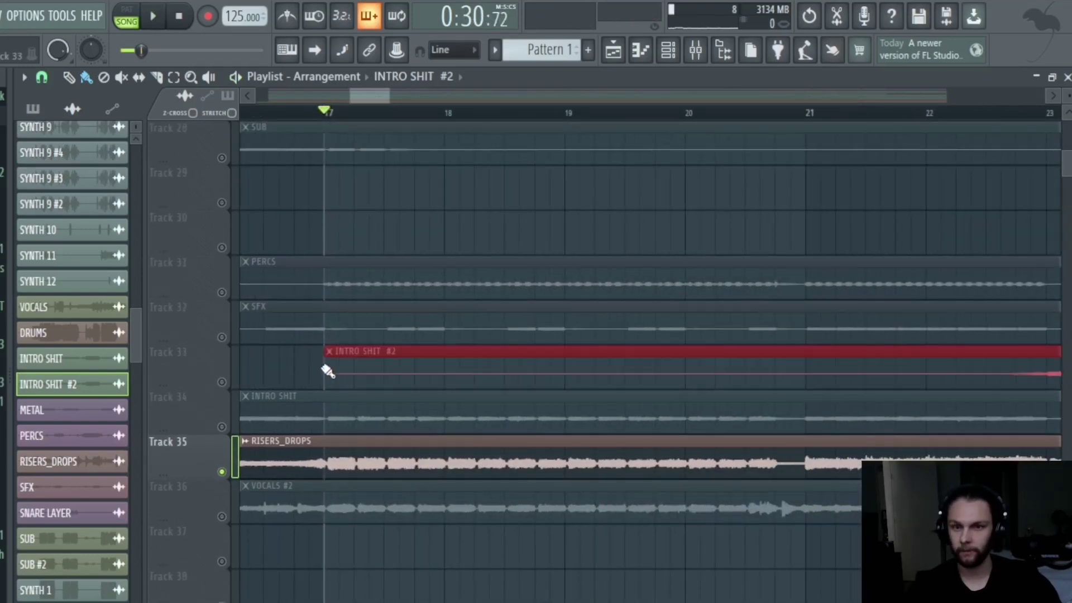
click(206, 425)
ctrl+scroll(390, 372, down, 8)
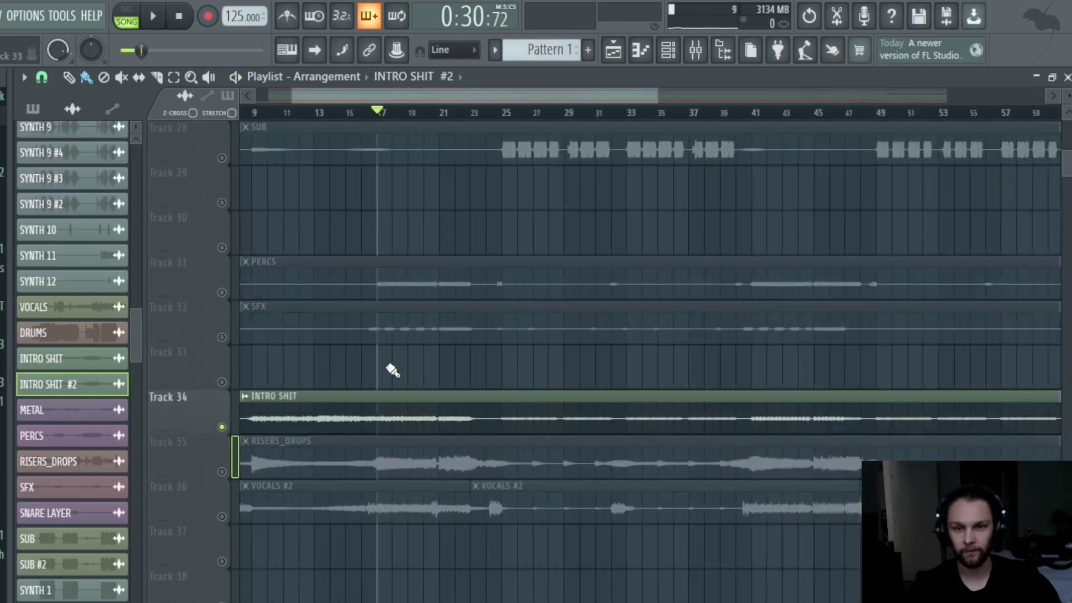
ctrl+scroll(276, 431, up, 8)
click(274, 116)
Play the soloed INTRO SHIT track from bar 17 and from bar 21 up to about bar 23, and stop playback.
ctrl+scroll(575, 378, down, 3)
ctrl+scroll(454, 395, up, 5)
ctrl+scroll(441, 393, up, 1)
ctrl+scroll(400, 426, down, 5)
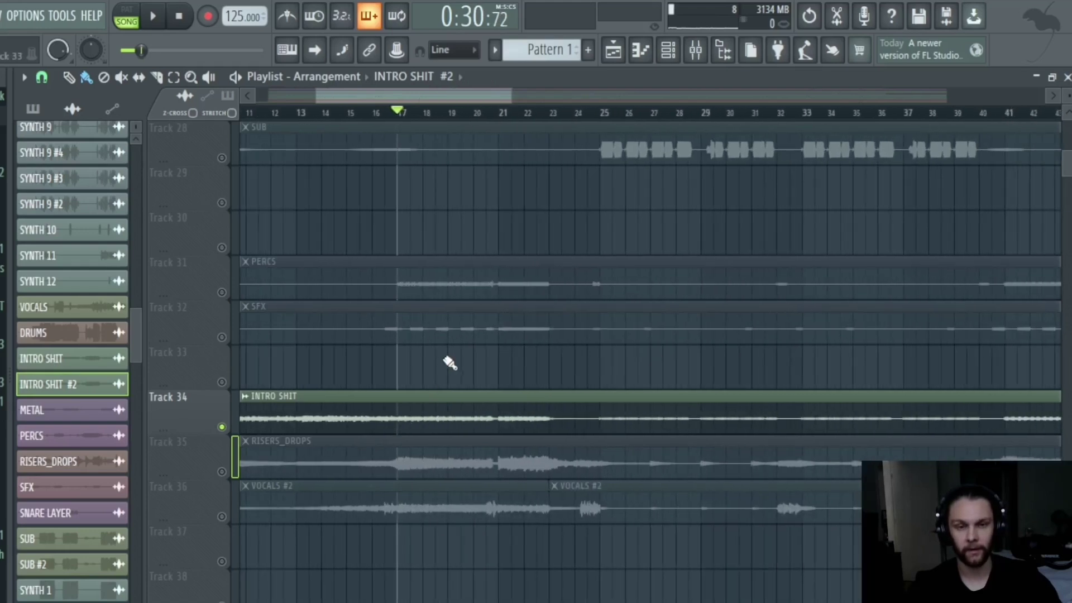
ctrl+scroll(455, 398, up, 2)
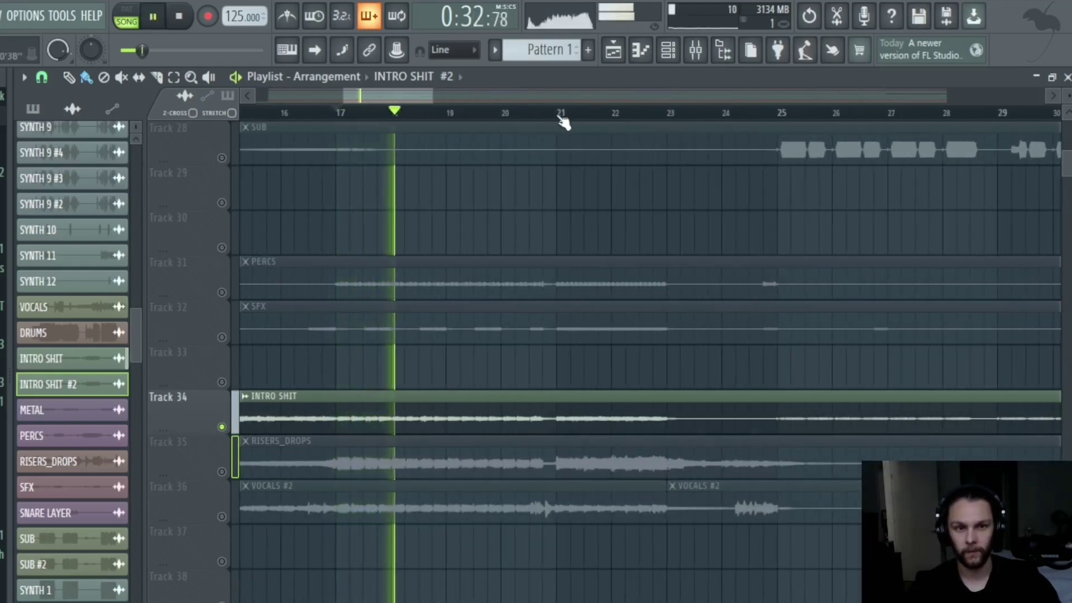
ctrl+scroll(608, 412, up, 2)
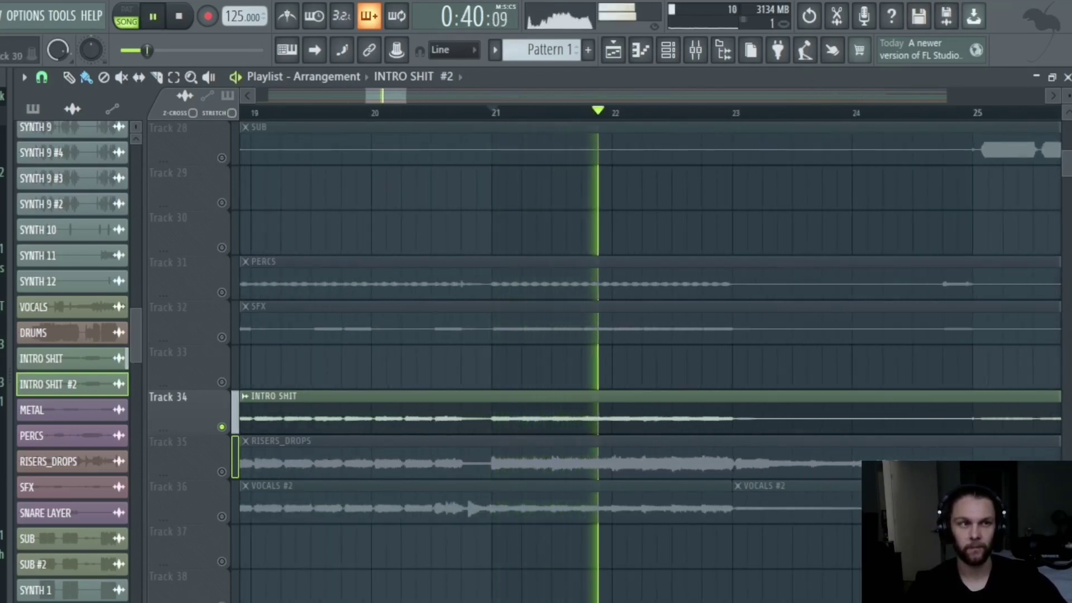
ctrl+scroll(690, 287, down, 3)
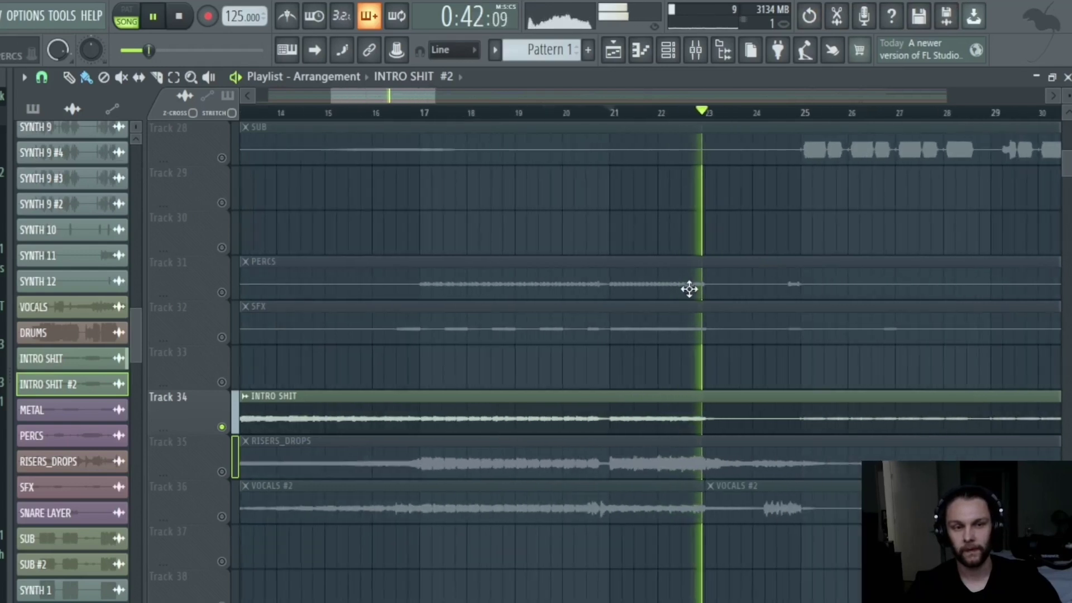
key(space)
scroll(548, 361, up, 2)
scroll(587, 361, down, 2)
ctrl+scroll(586, 361, up, 2)
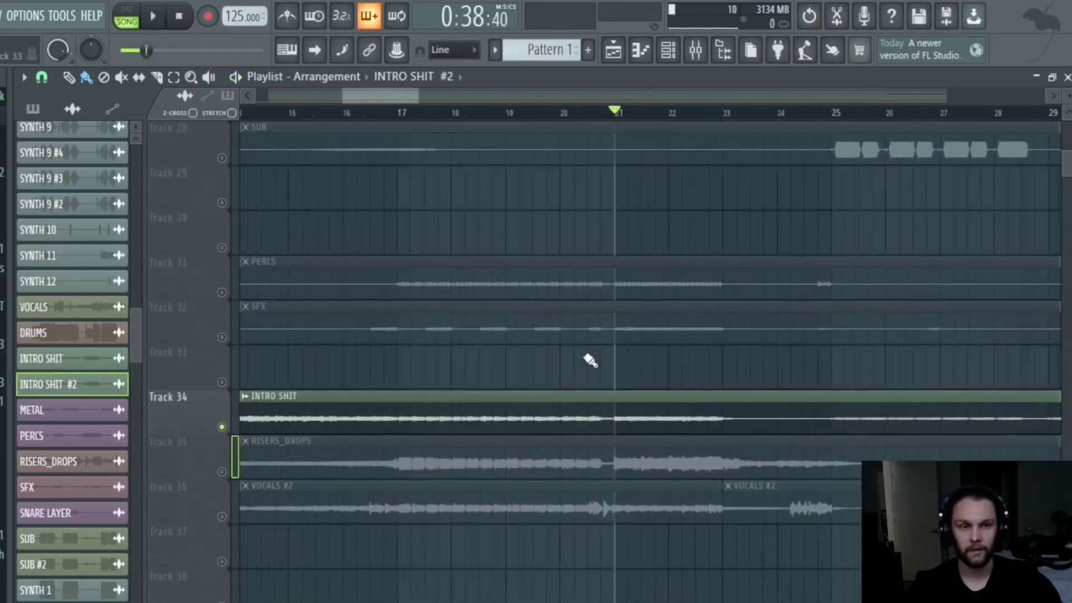
Solo Track 32 with the SFX clip, set the playback position midway through bar 17, and look over the synth tracks above it.
right_click(222, 336)
scroll(341, 280, up, 2)
ctrl+scroll(350, 242, up, 2)
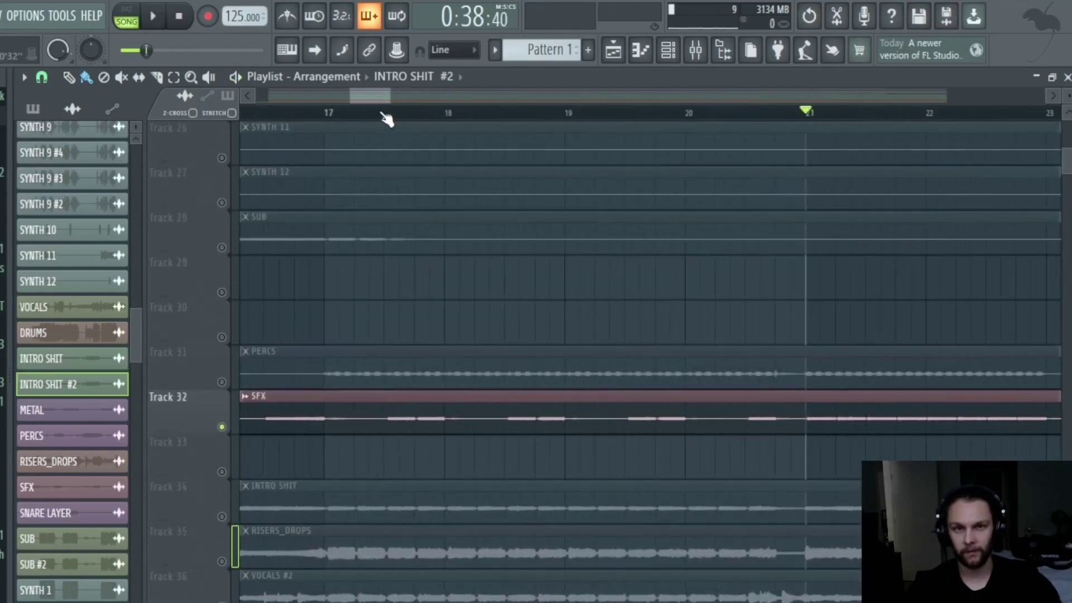
ctrl+scroll(401, 401, down, 2)
scroll(387, 412, up, 8)
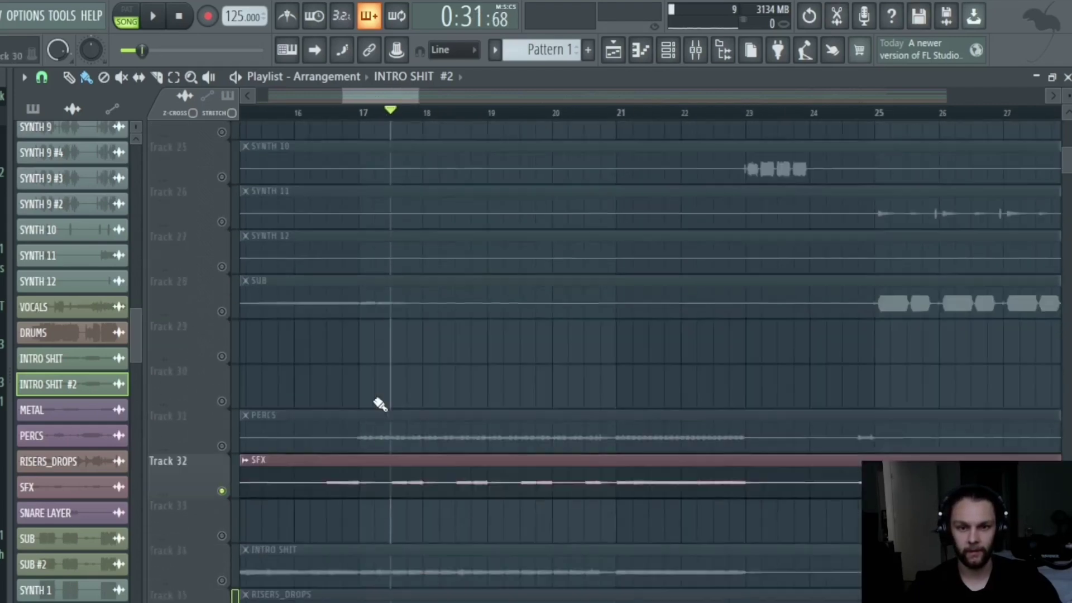
ctrl+scroll(376, 402, up, 2)
scroll(395, 352, down, 8)
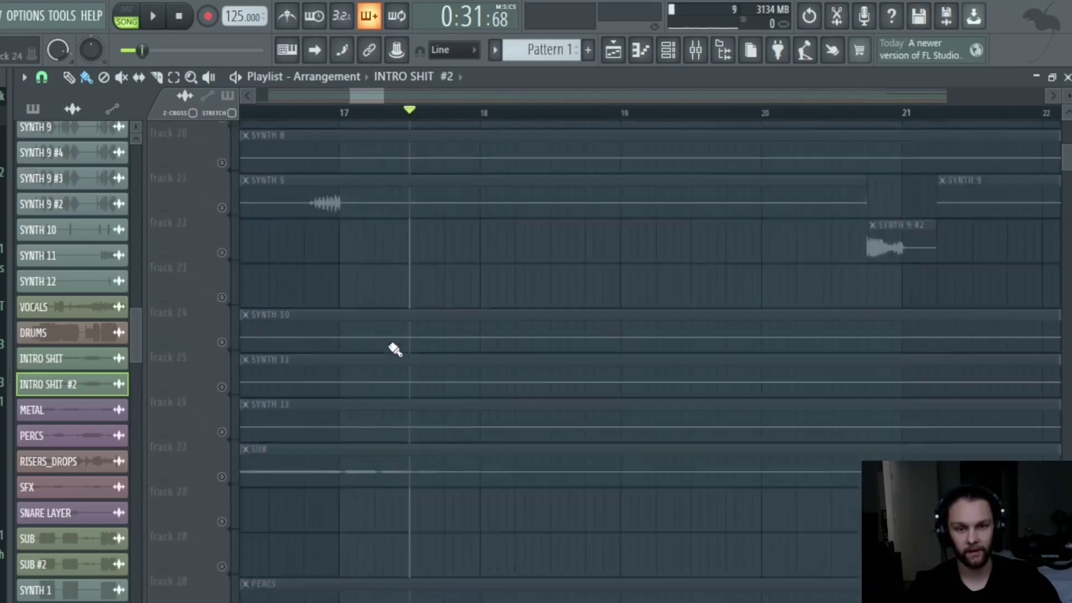
scroll(388, 344, up, 9)
ctrl+scroll(395, 275, down, 1)
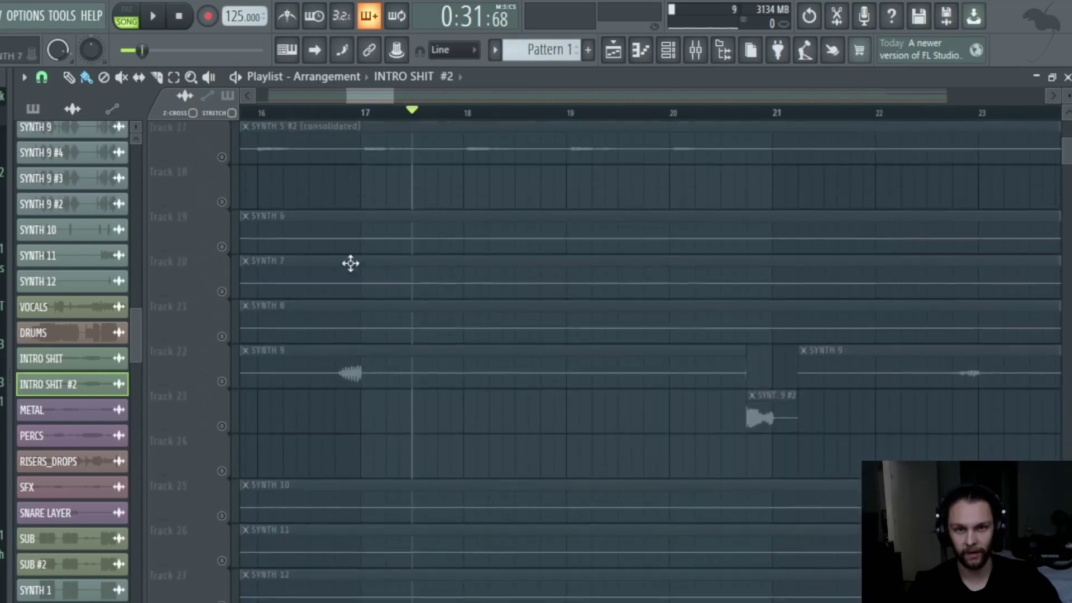
scroll(449, 358, down, 10)
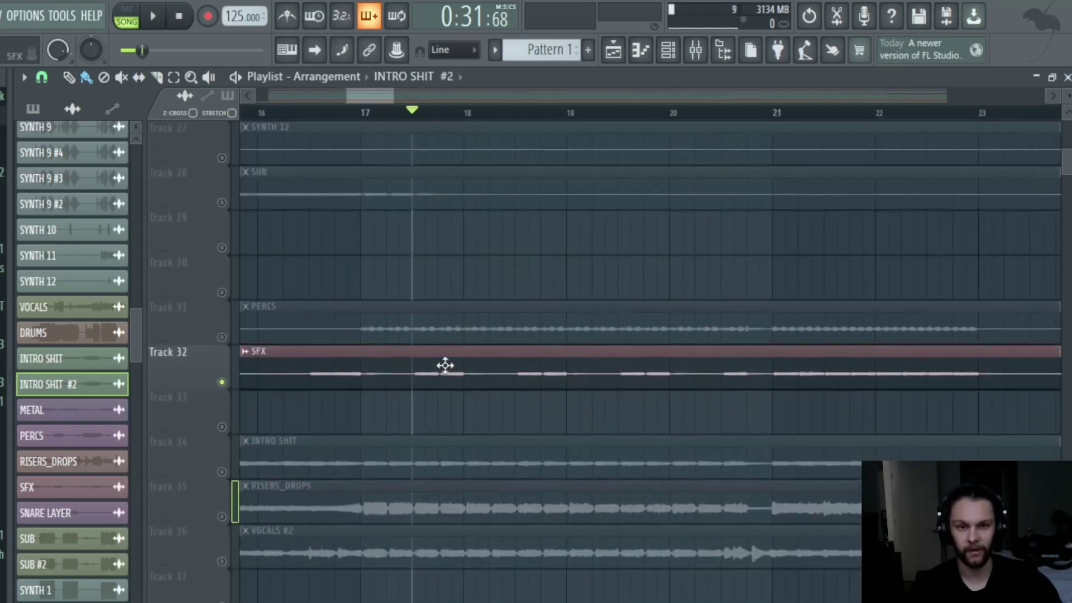
Add Track 17 with the SYNTH 5 #2 (consolidated) clip to the solo, play it with the SFX from bar 17, and stop playback.
scroll(445, 366, up, 13)
key(space)
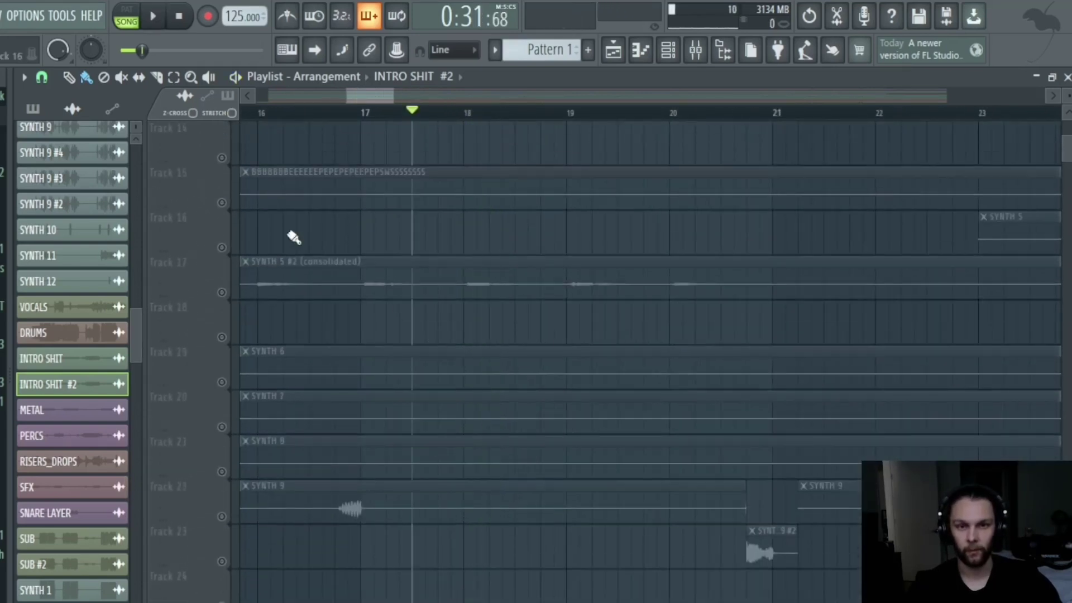
click(229, 296)
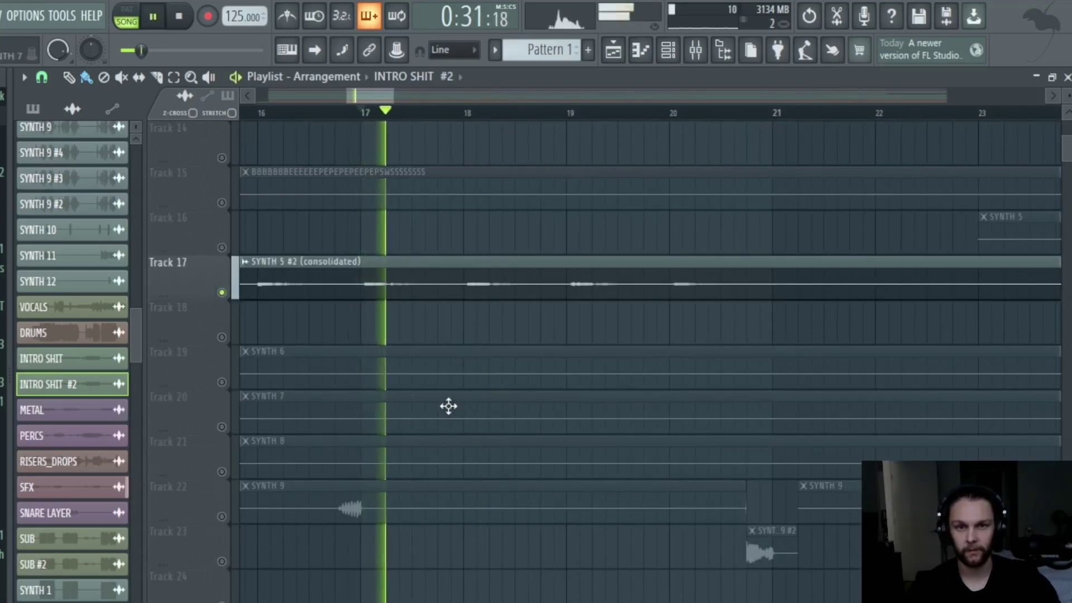
scroll(486, 319, down, 9)
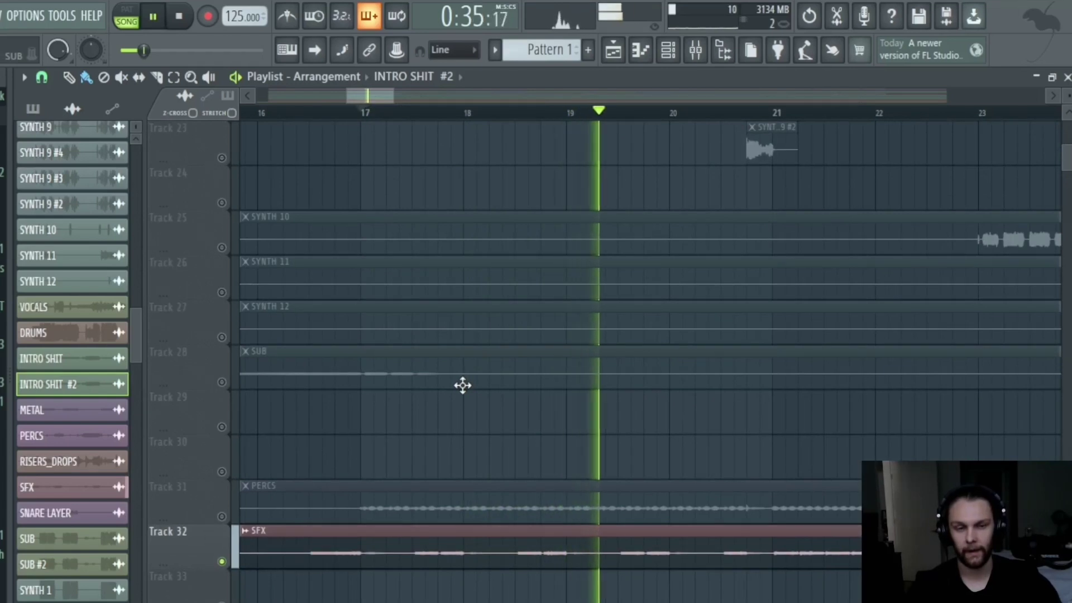
key(space)
Solo Track 31 with the PERCS clip, play it from bar 17, and stop playback.
scroll(385, 380, down, 5)
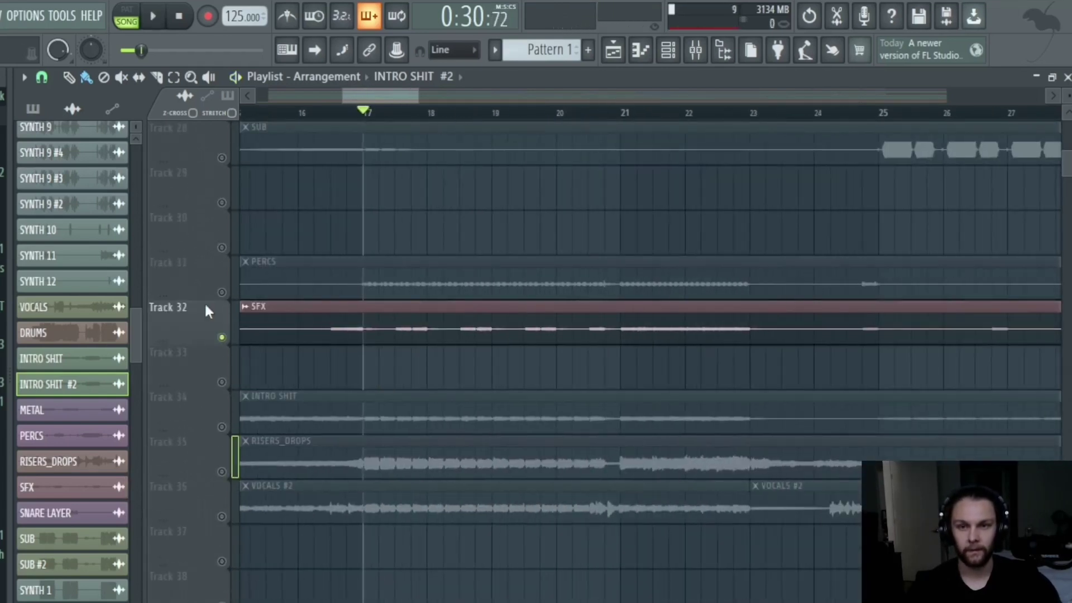
click(232, 288)
scroll(387, 320, up, 3)
scroll(366, 324, up, 2)
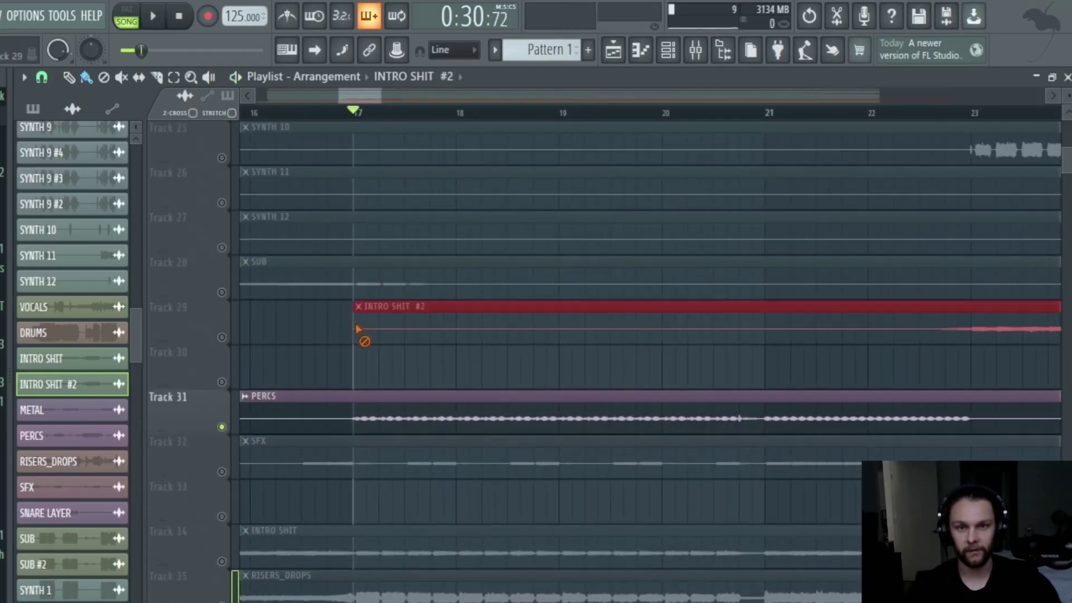
scroll(366, 337, down, 2)
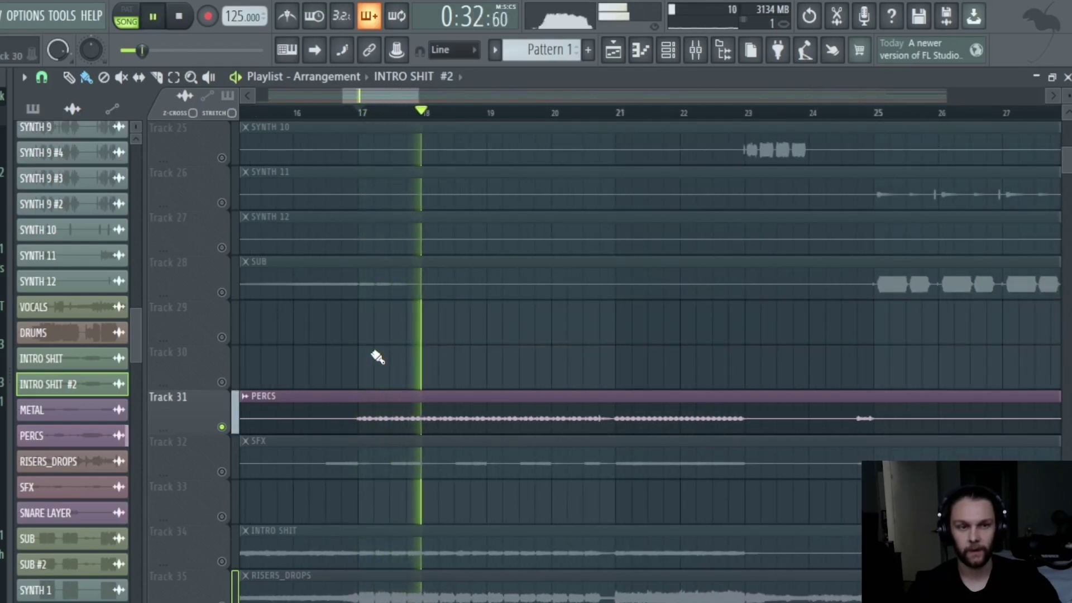
scroll(430, 354, down, 3)
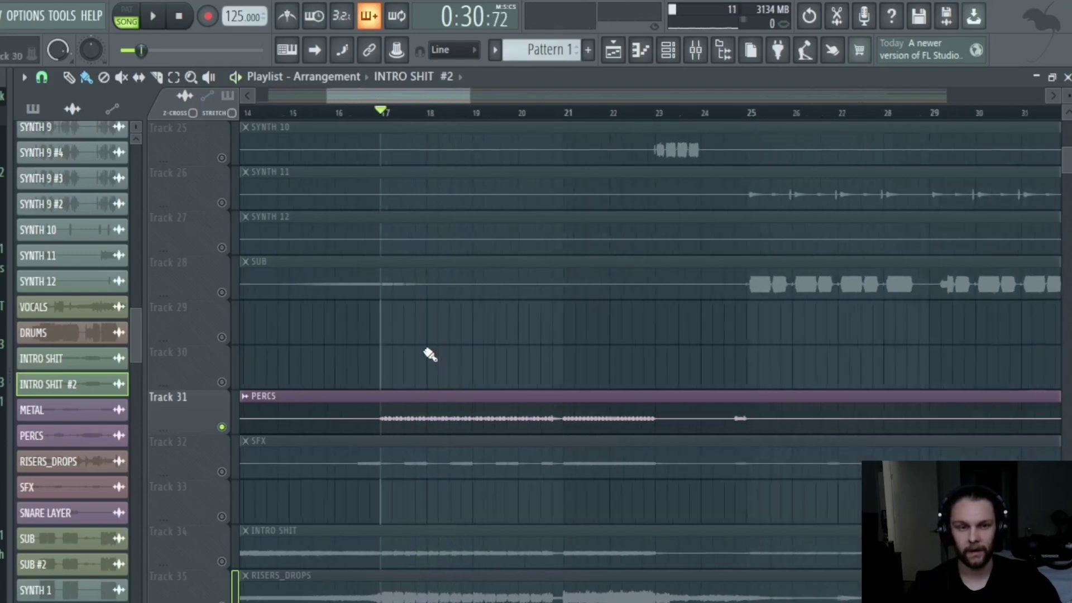
Move the playback position to bar 25 and examine the synth, sub and percussion tracks around it.
scroll(682, 208, up, 5)
click(675, 113)
scroll(574, 350, down, 7)
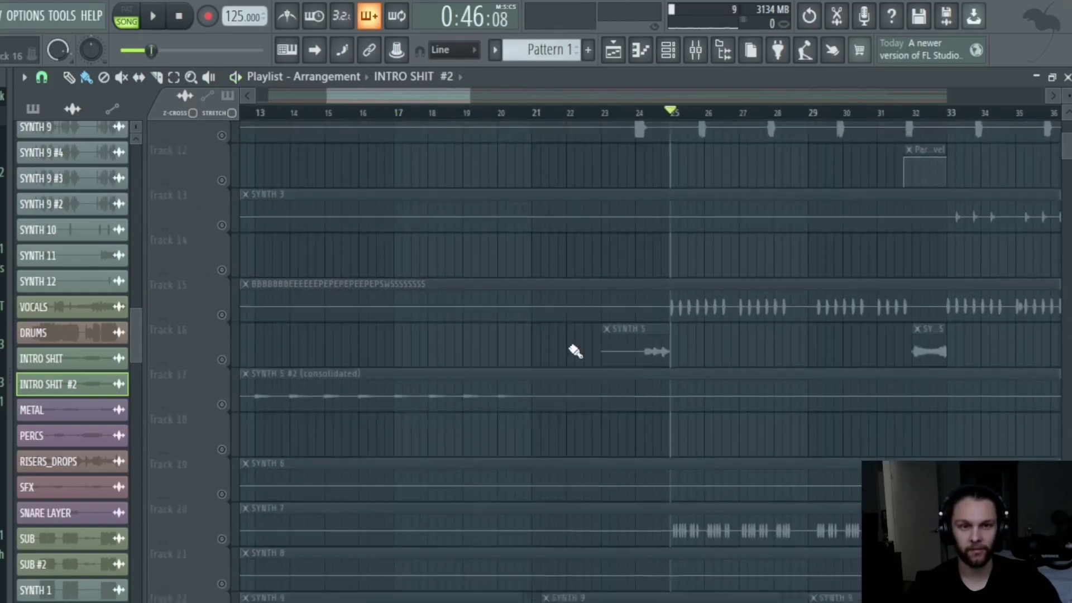
scroll(383, 343, up, 2)
scroll(395, 329, down, 2)
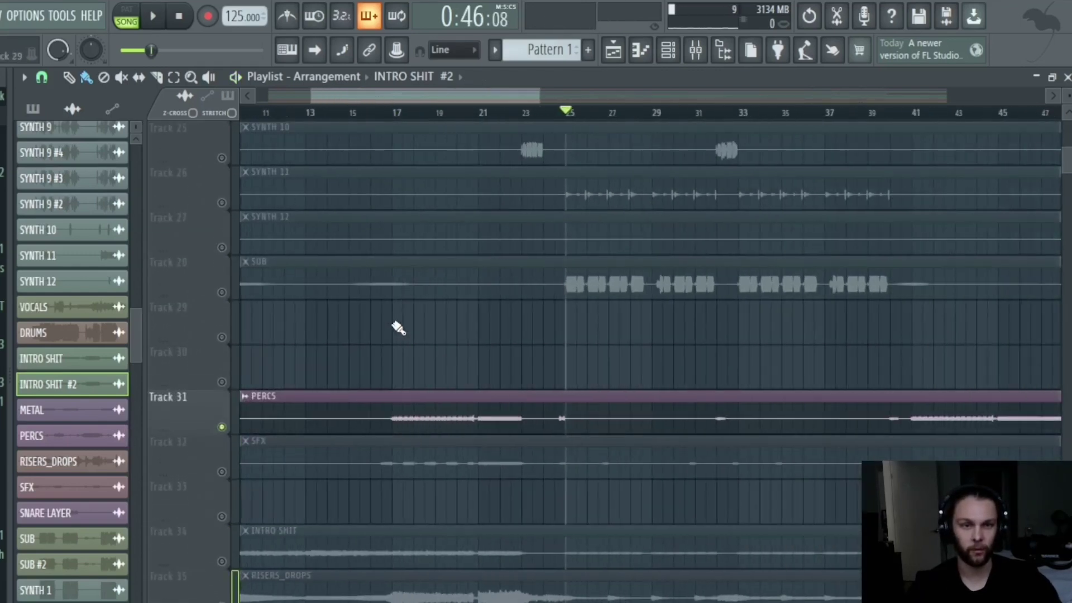
scroll(405, 335, up, 4)
scroll(399, 332, down, 7)
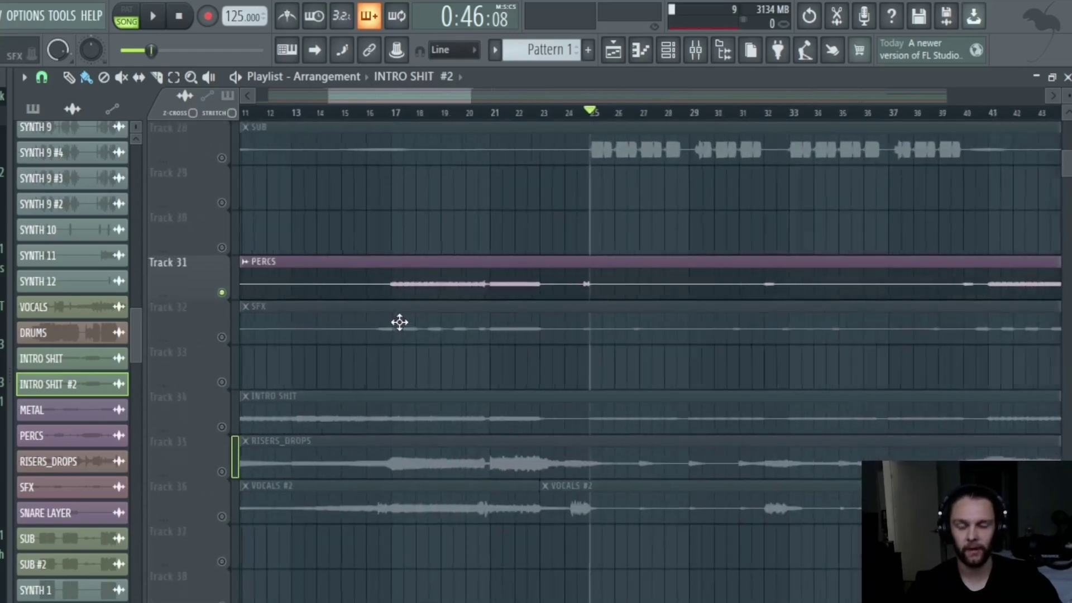
Return the playback position to bar 17 and examine the percussion and synth tracks from there.
scroll(400, 318, up, 5)
scroll(396, 333, up, 3)
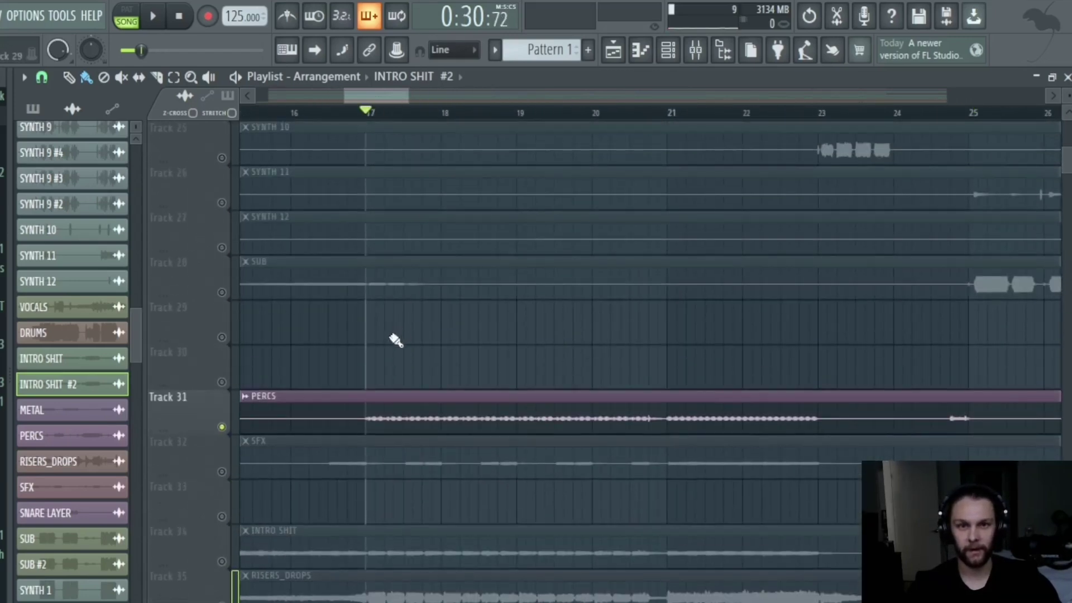
scroll(376, 357, up, 3)
scroll(338, 355, up, 1)
scroll(335, 354, down, 5)
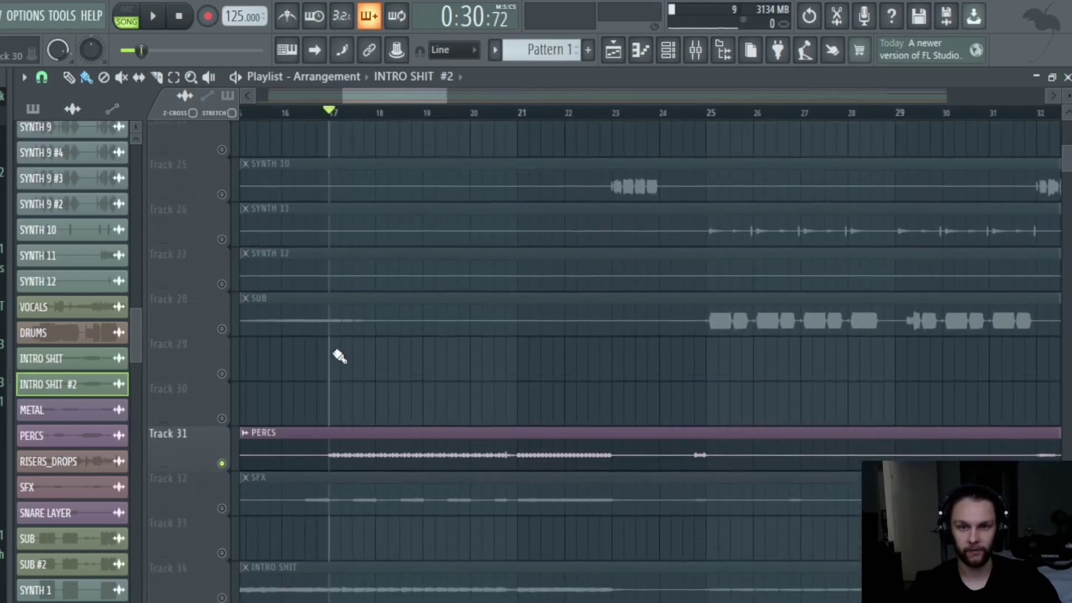
scroll(330, 369, up, 4)
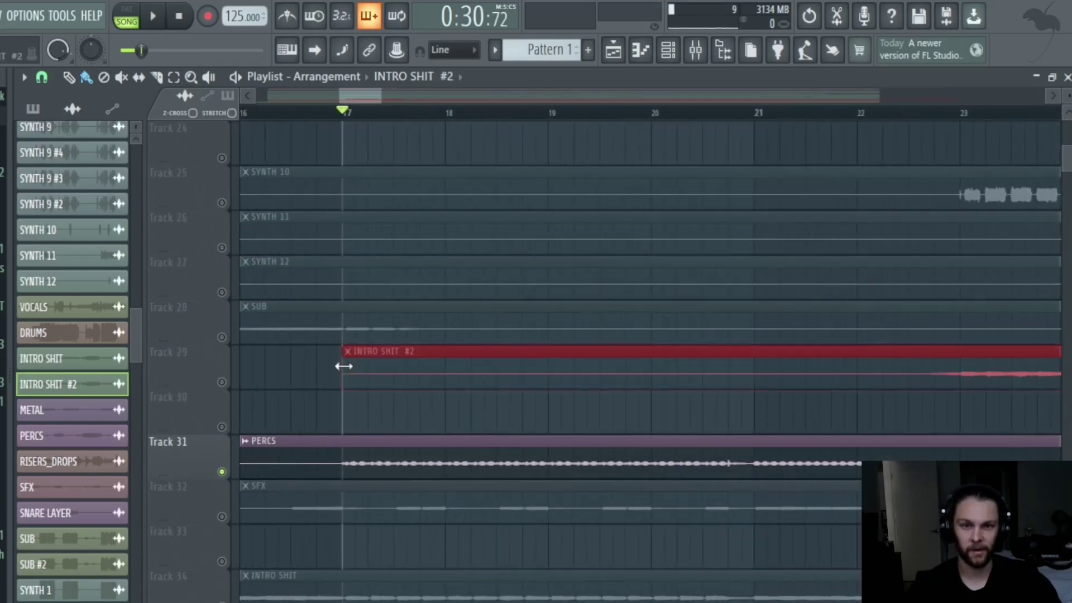
scroll(349, 370, down, 4)
scroll(355, 376, up, 5)
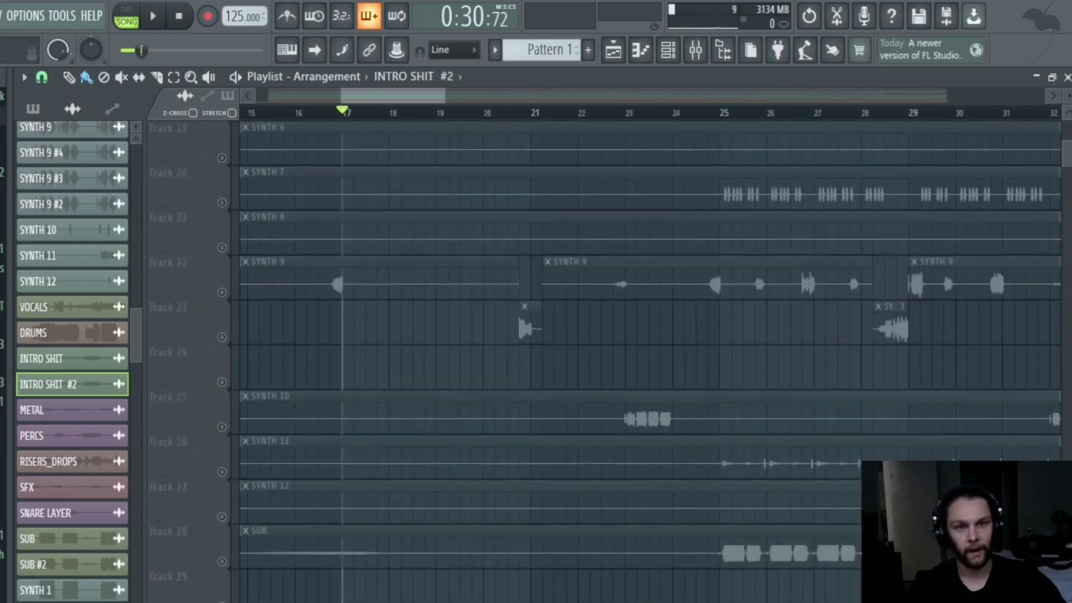
Solo Track 4 with the DRUMS clip, play it from bar 17, skip to bar 21, and stop playback.
scroll(336, 397, up, 3)
scroll(395, 406, up, 15)
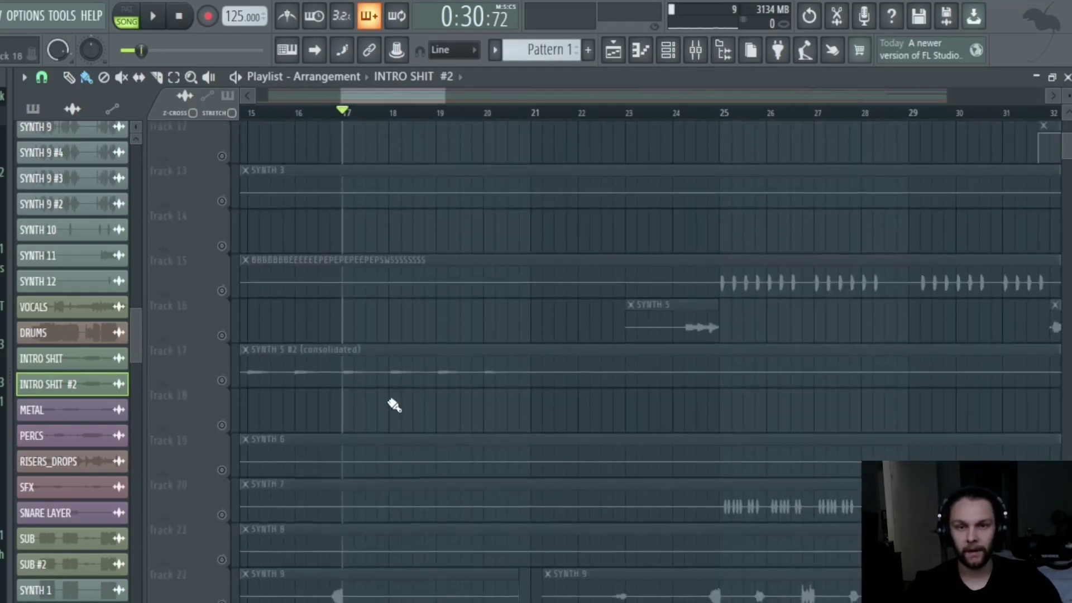
scroll(350, 330, up, 4)
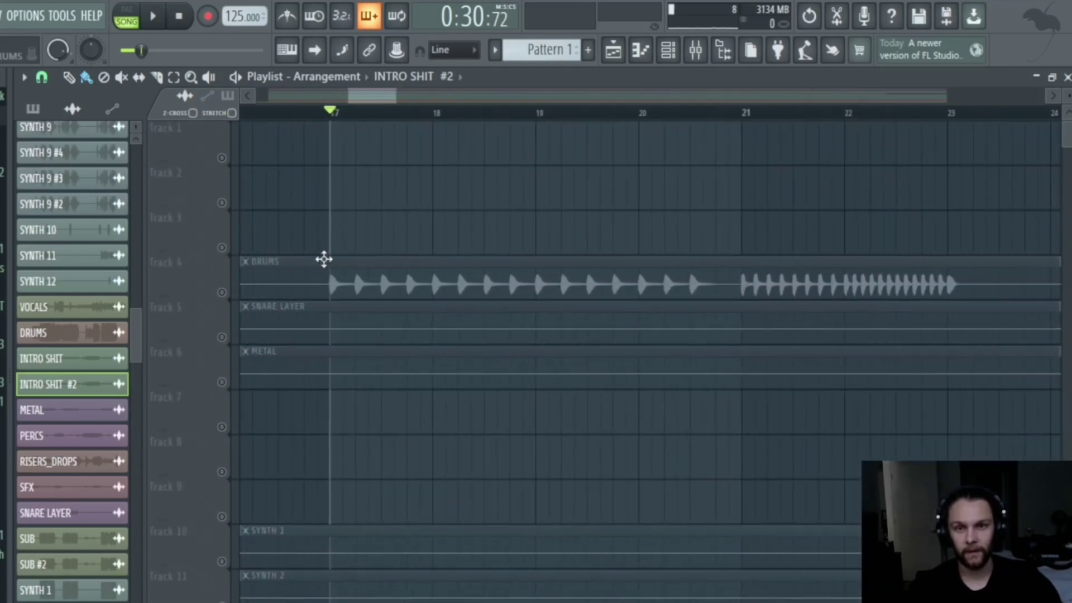
click(222, 292)
scroll(332, 250, down, 4)
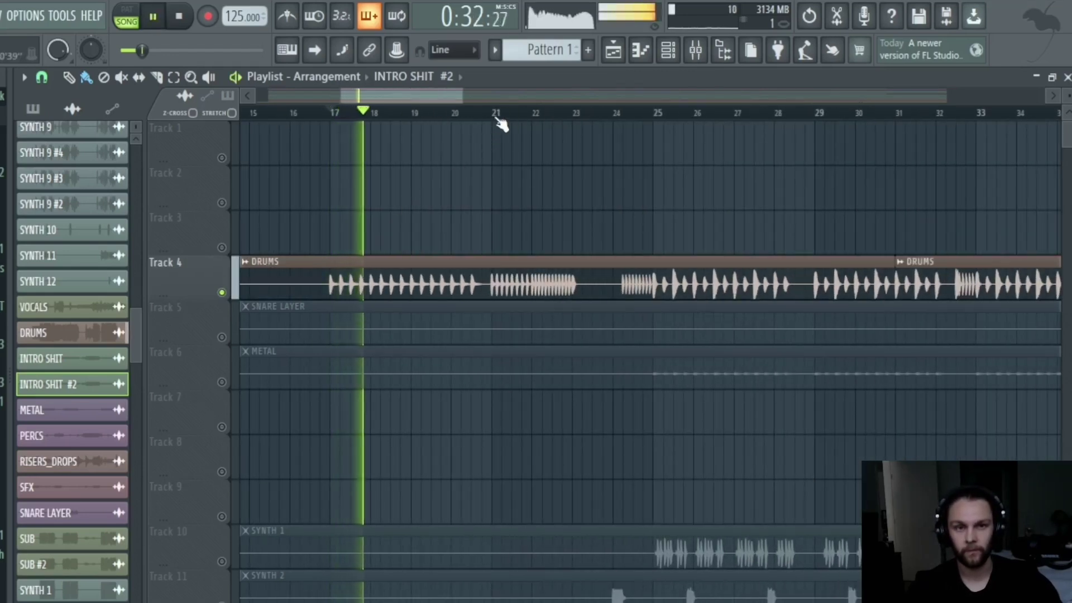
click(495, 114)
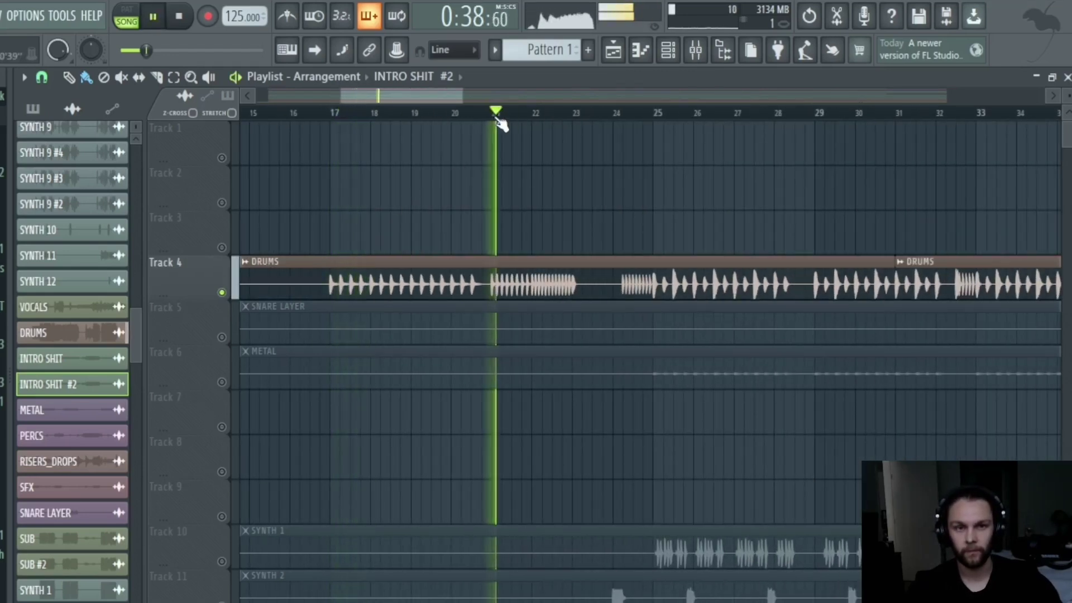
scroll(569, 297, up, 4)
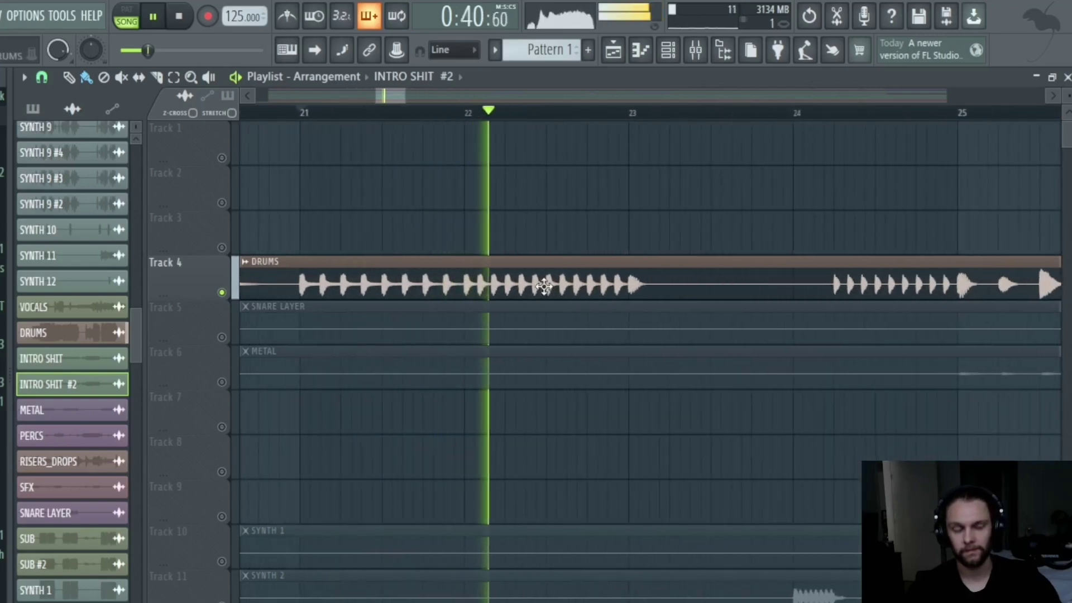
scroll(404, 338, down, 4)
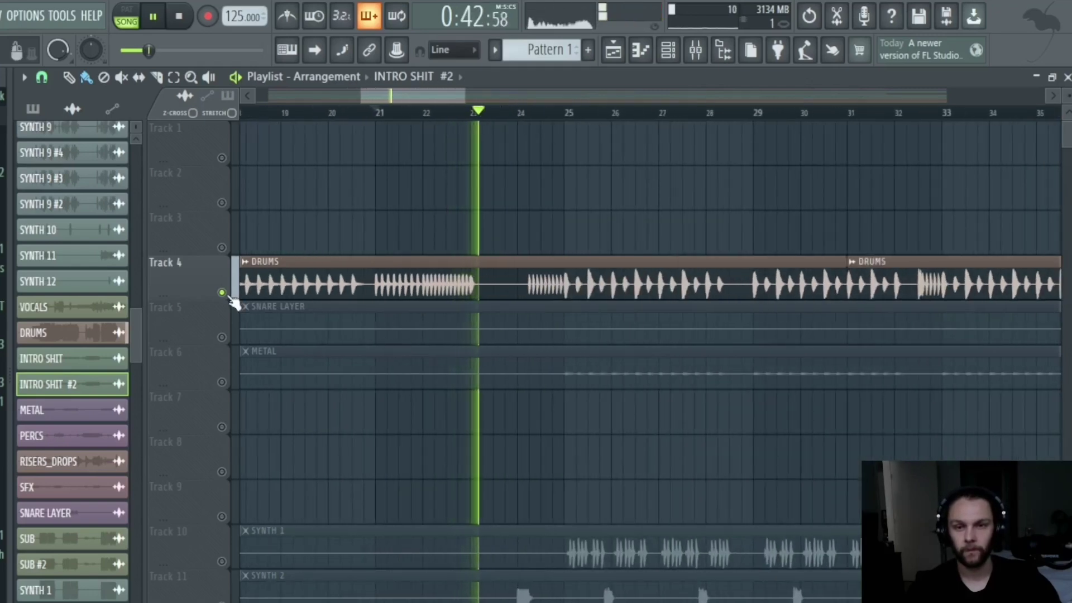
key(space)
Turn all tracks back on, play the full arrangement from bar 17 into the drop at bar 25, and stop playback.
scroll(387, 264, down, 8)
scroll(403, 223, down, 3)
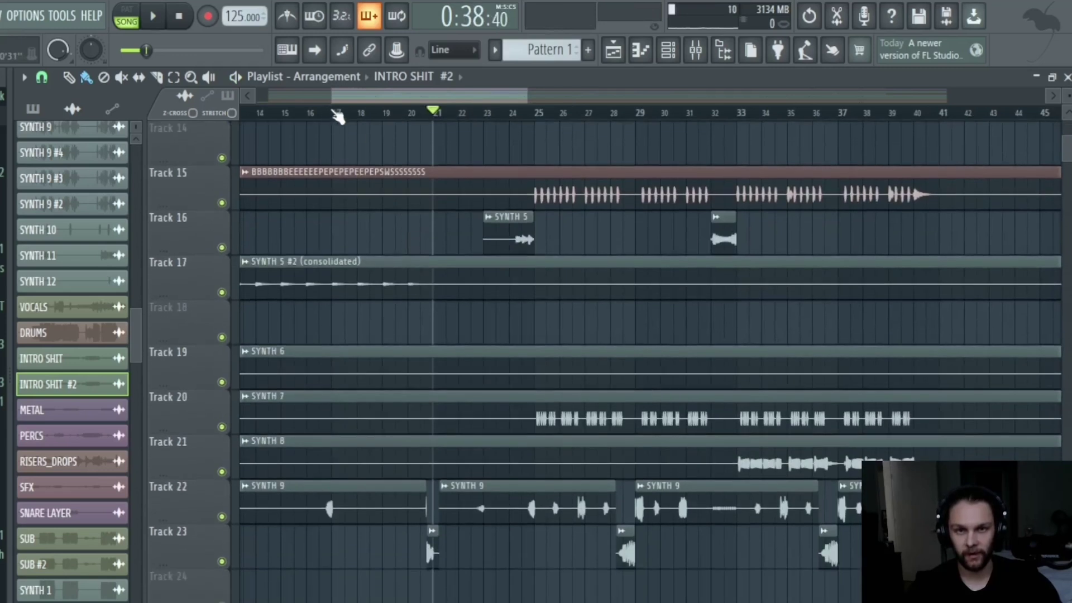
key(space)
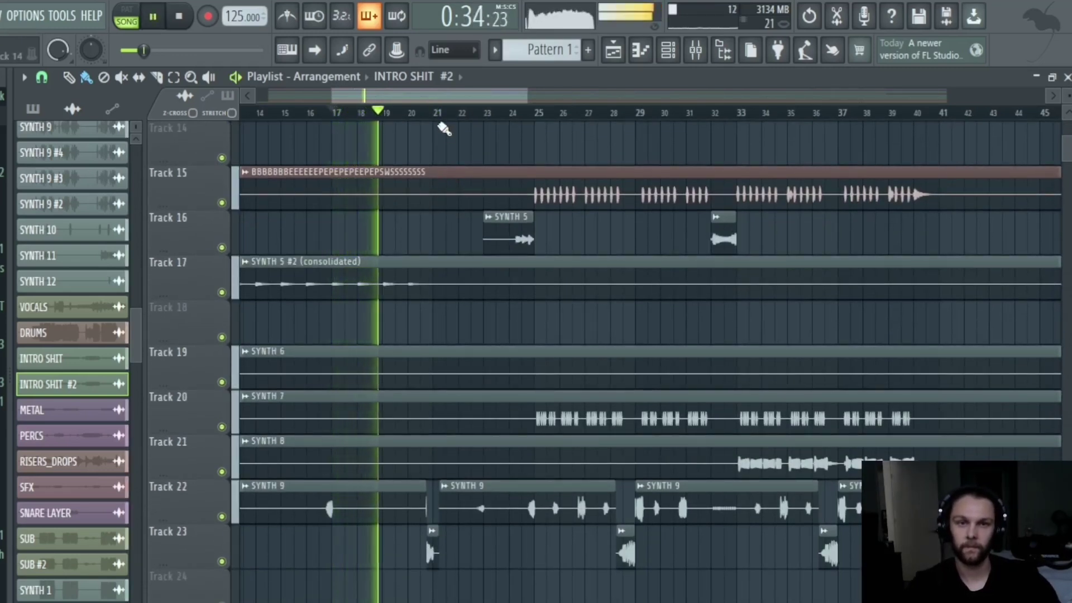
scroll(428, 250, up, 6)
scroll(426, 227, down, 3)
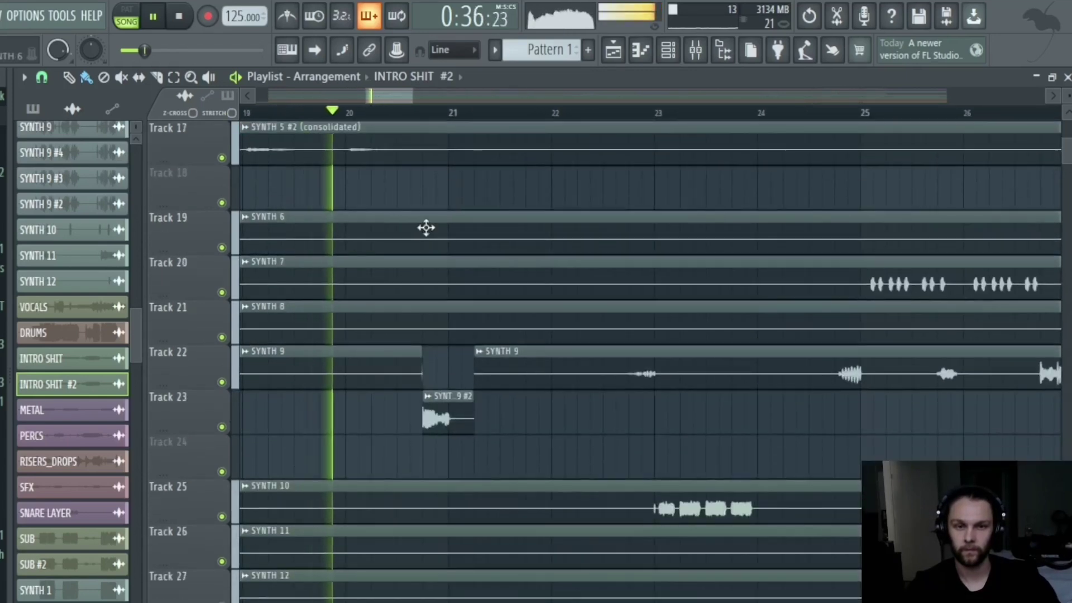
scroll(425, 291, up, 3)
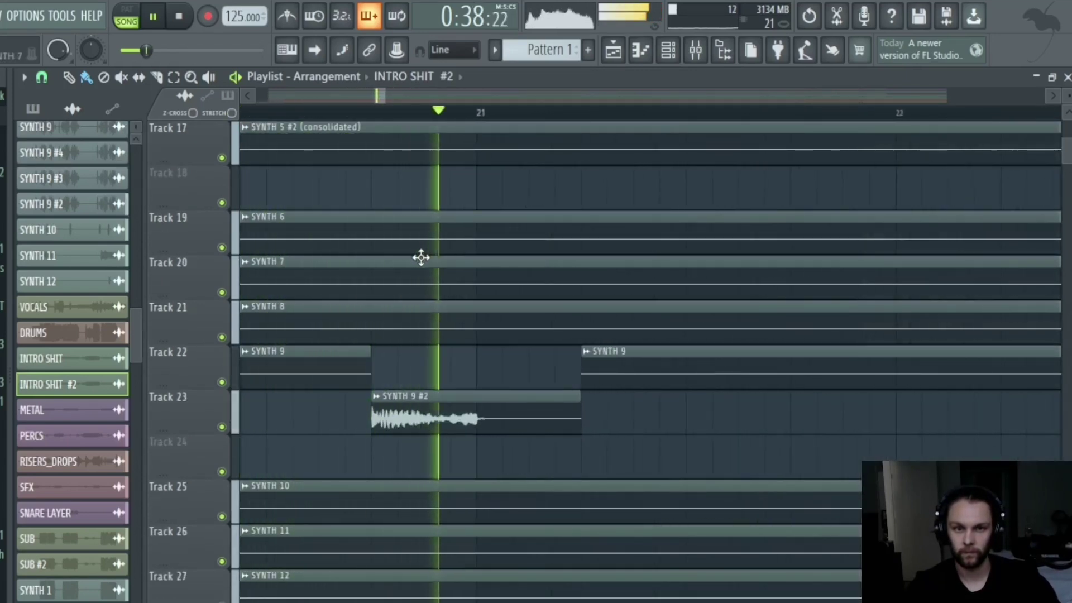
scroll(584, 393, down, 6)
scroll(493, 347, up, 5)
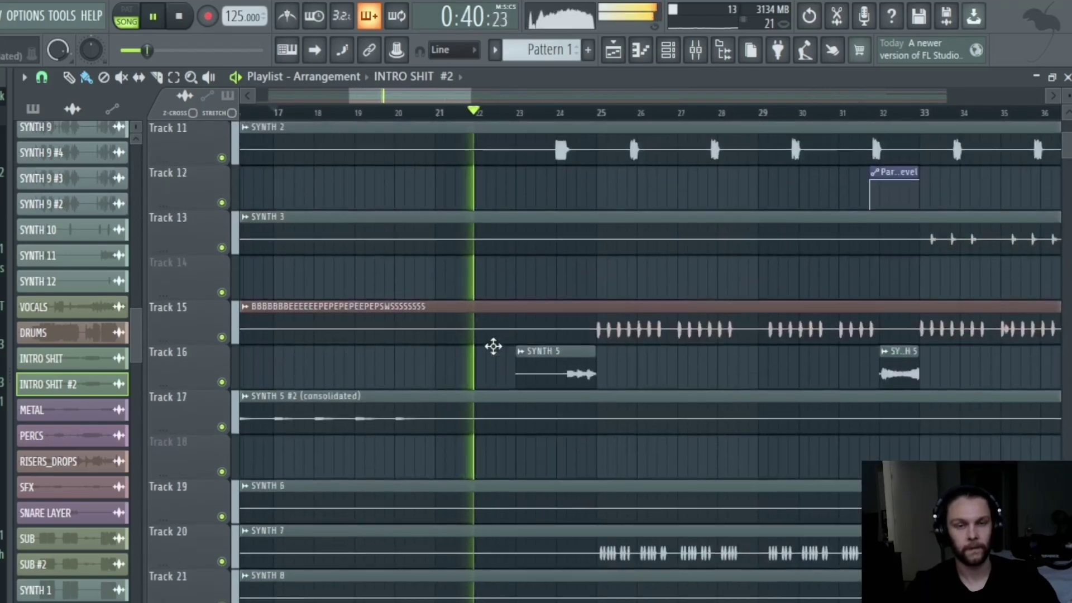
scroll(486, 351, up, 1)
scroll(546, 335, up, 5)
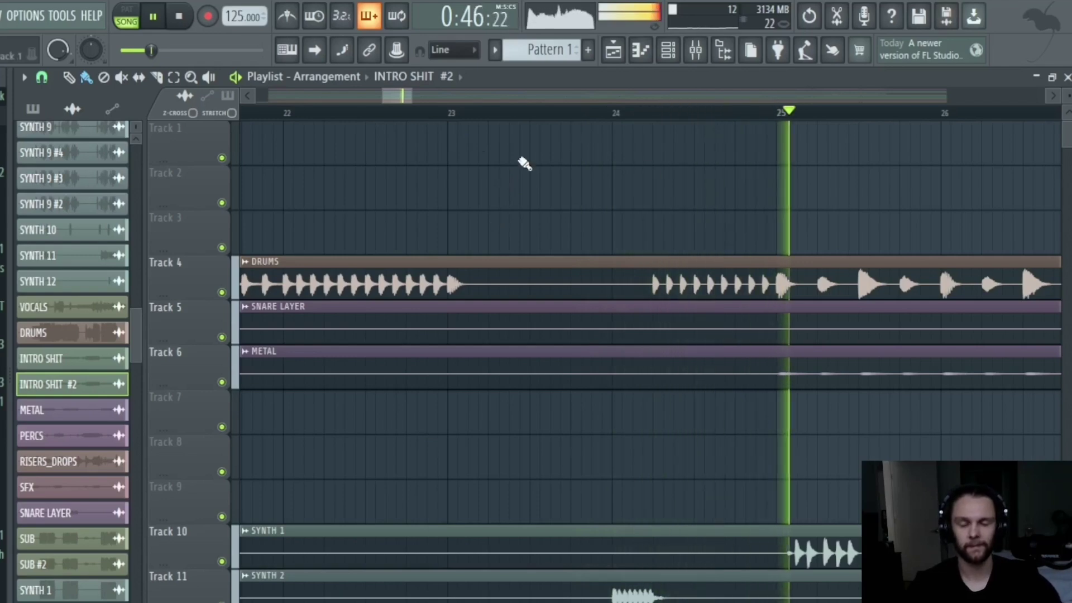
key(space)
Set the playback position to bar 23 and examine the synth, sub, percussion, riser and vocal tracks from there.
scroll(404, 294, down, 2)
scroll(437, 294, down, 3)
scroll(422, 285, up, 3)
scroll(449, 307, up, 3)
scroll(447, 299, down, 7)
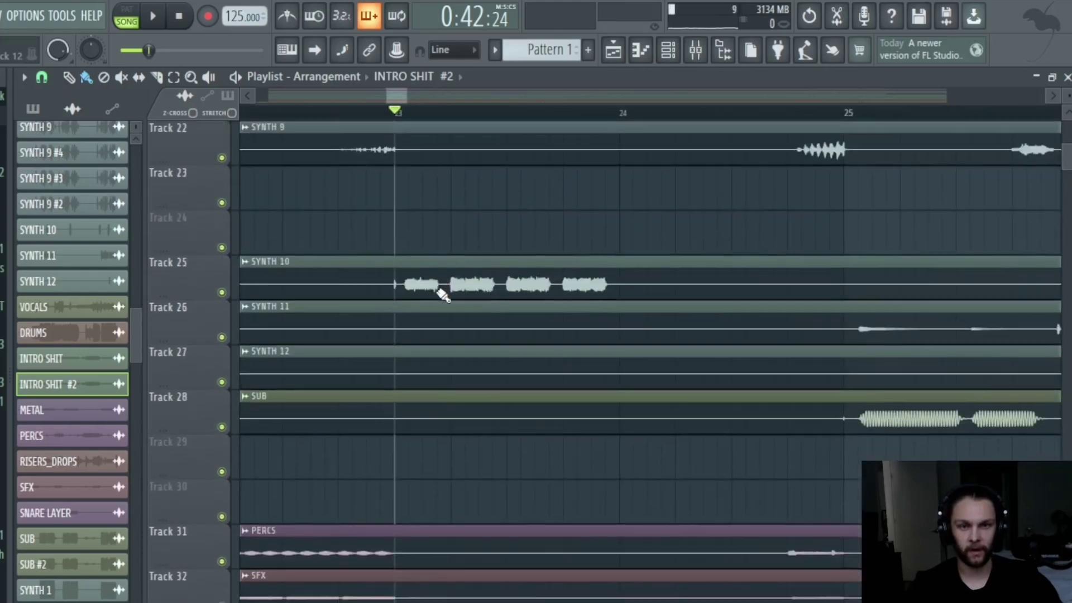
scroll(515, 285, down, 3)
scroll(443, 437, down, 3)
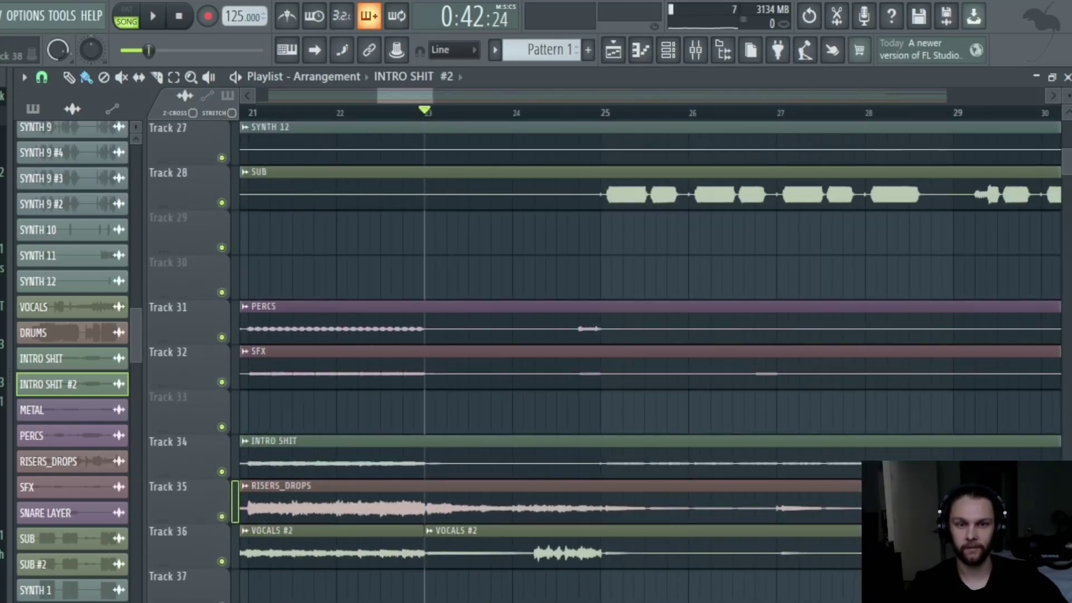
scroll(485, 331, up, 5)
scroll(462, 371, up, 3)
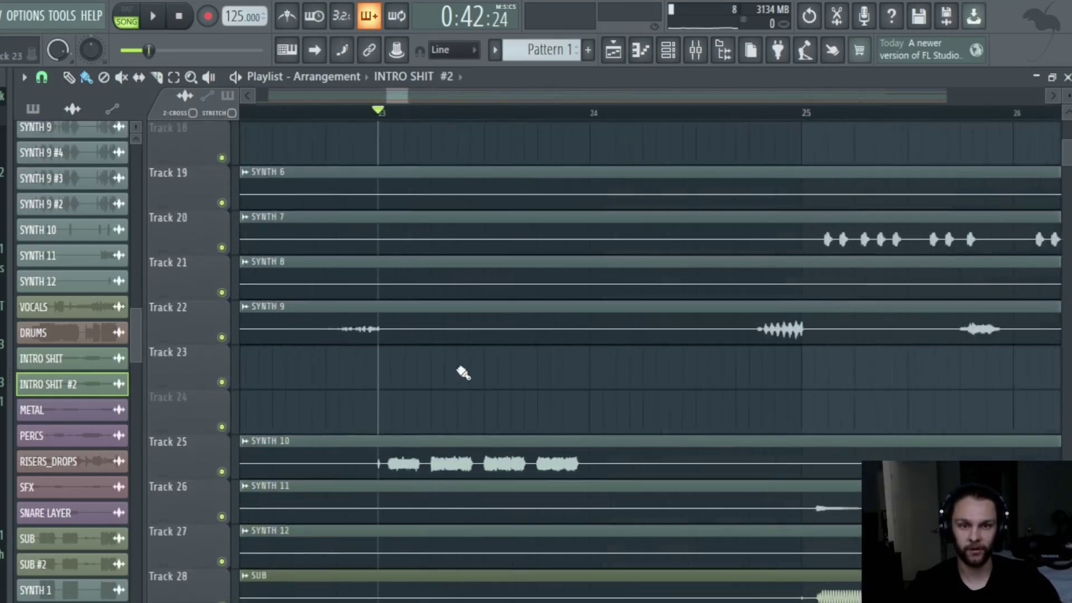
Solo Track 25 with the SYNTH 10 clip, play it twice from bar 23, and stop playback.
right_click(221, 472)
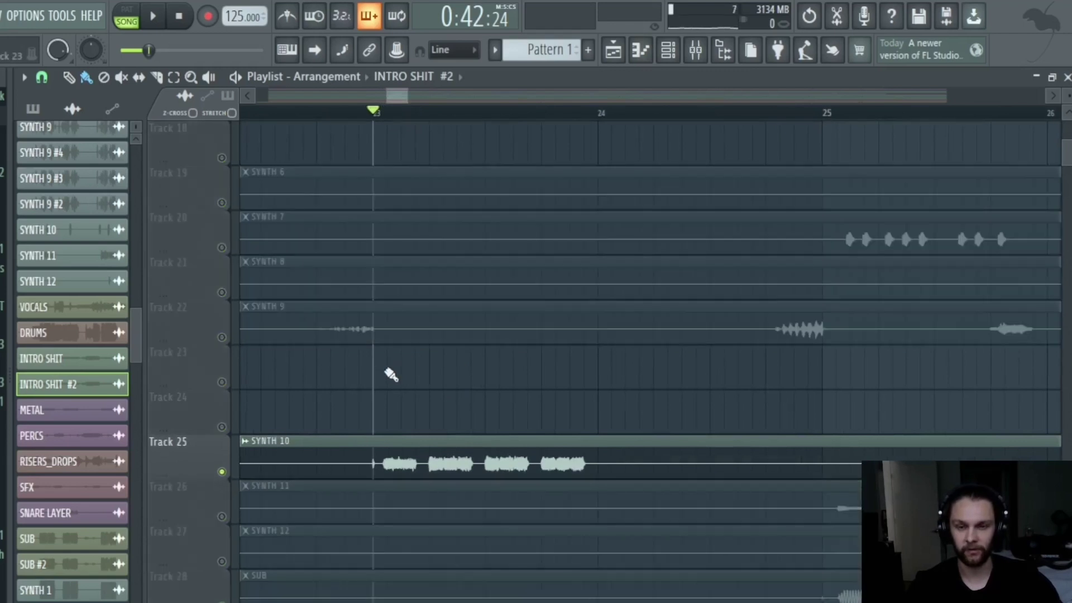
scroll(307, 426, down, 1)
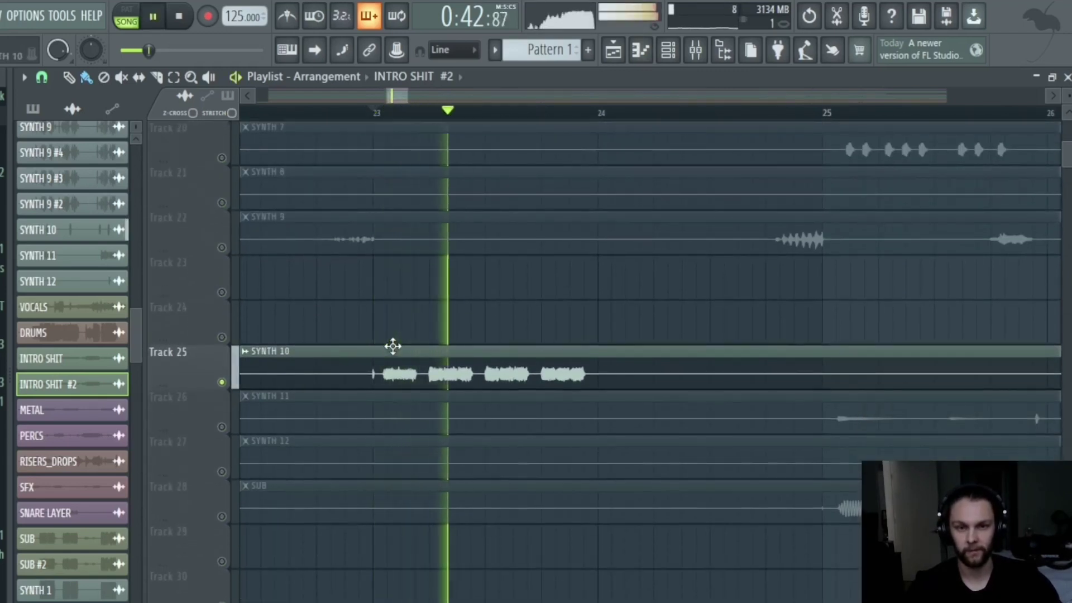
key(space)
scroll(407, 433, down, 2)
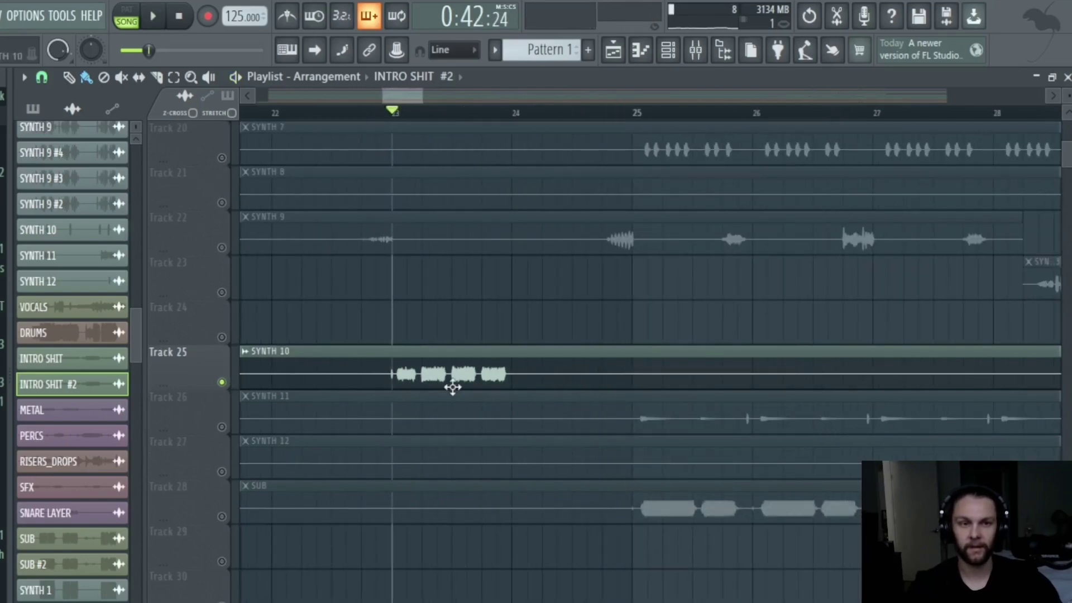
scroll(417, 395, up, 3)
scroll(422, 386, down, 5)
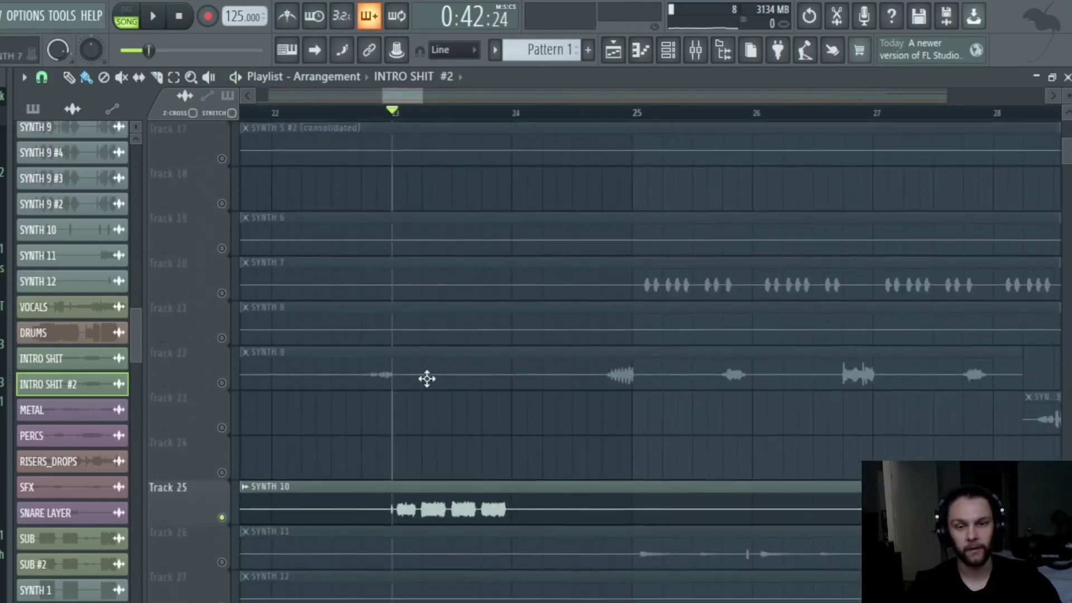
key(space)
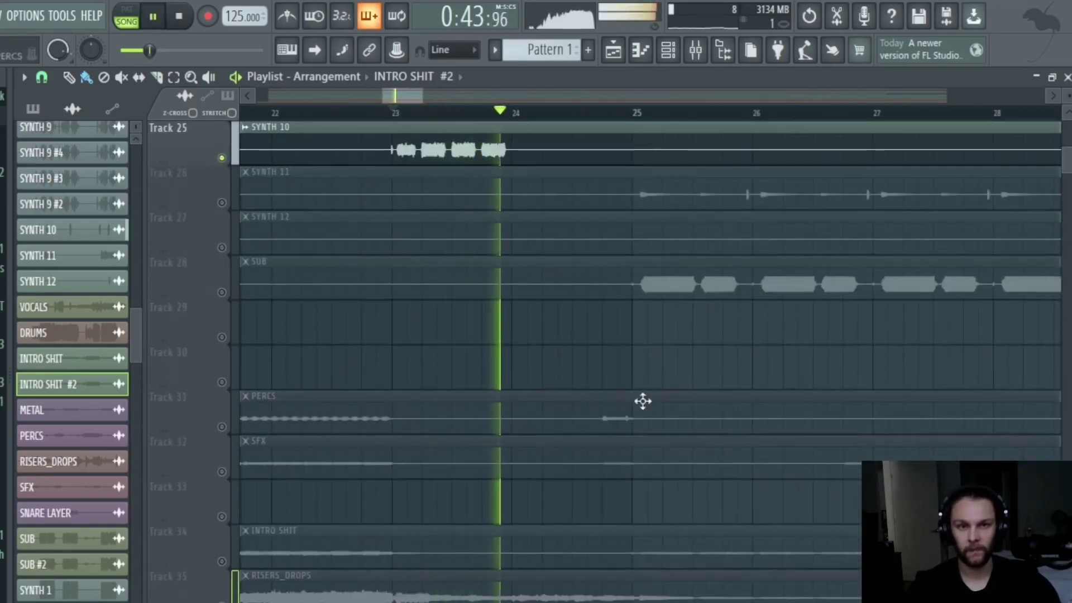
key(space)
Examine the tracks around bar 23 from the drums to the vocals, and remove the stray INTRO SHIT #2 clip from Track 33.
scroll(462, 313, up, 5)
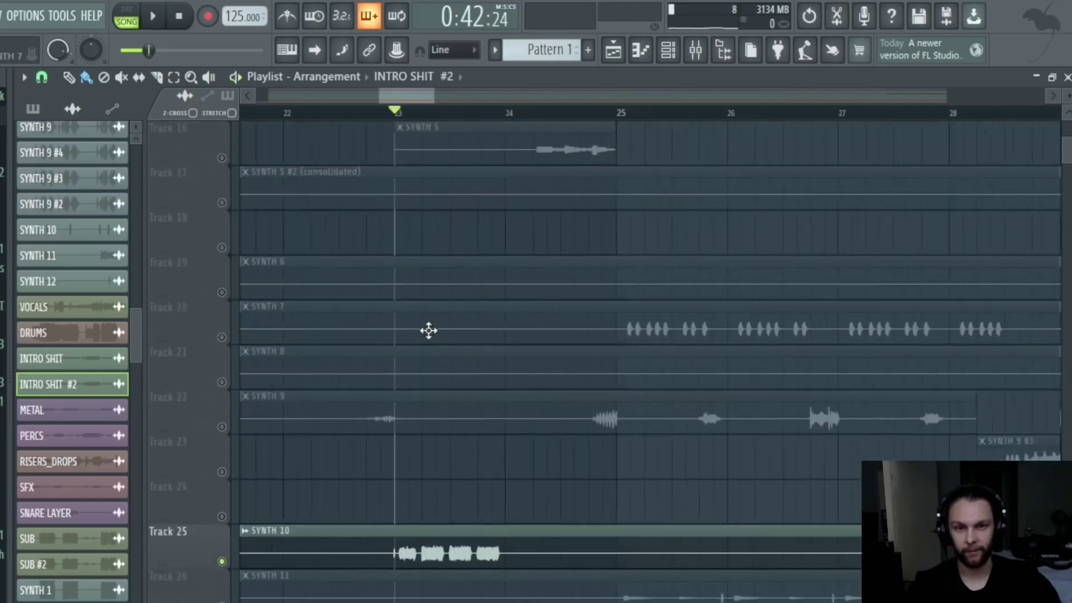
scroll(428, 330, down, 4)
scroll(404, 371, up, 8)
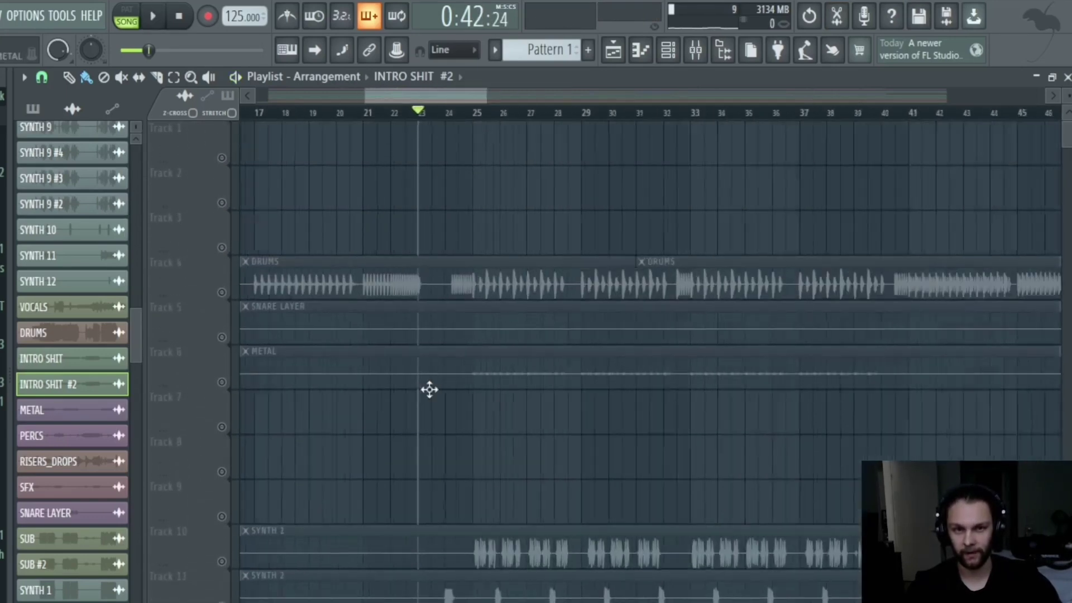
click(383, 192)
right_click(402, 207)
scroll(407, 293, up, 4)
scroll(407, 294, down, 6)
scroll(407, 294, down, 12)
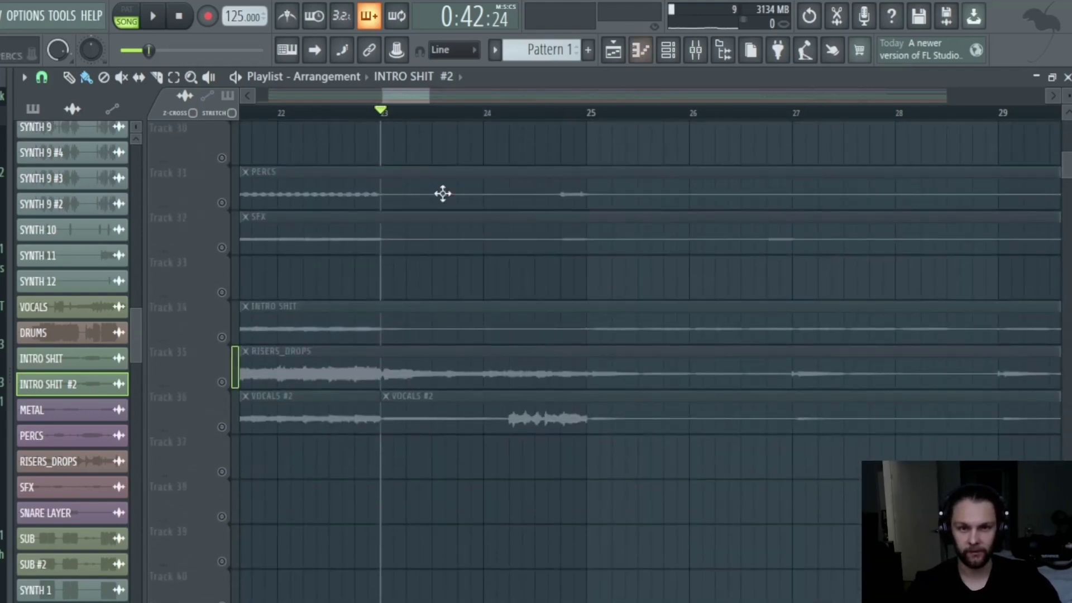
scroll(413, 358, up, 2)
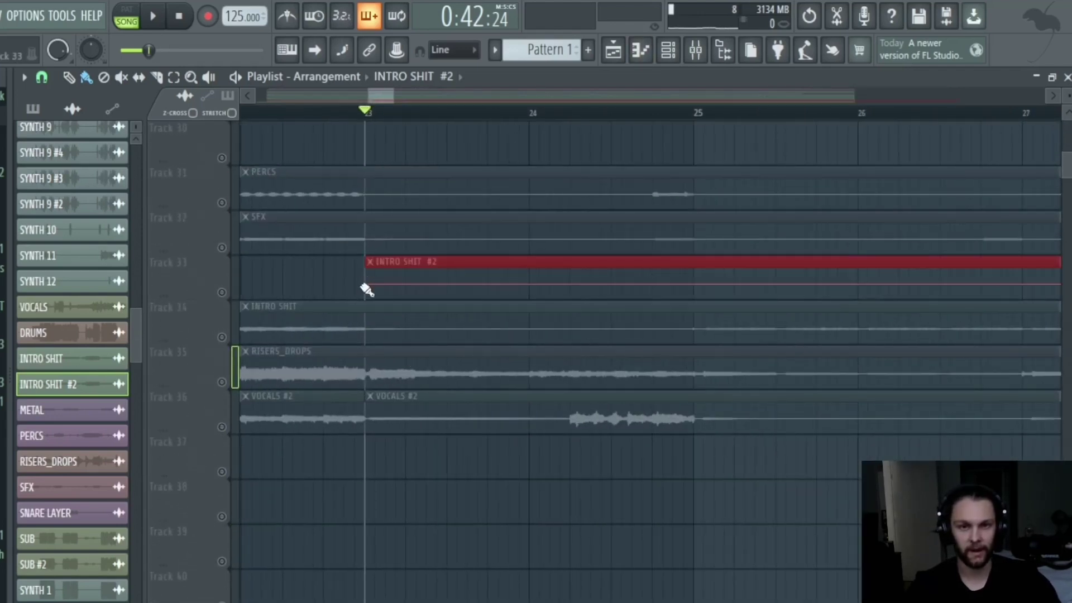
right_click(366, 284)
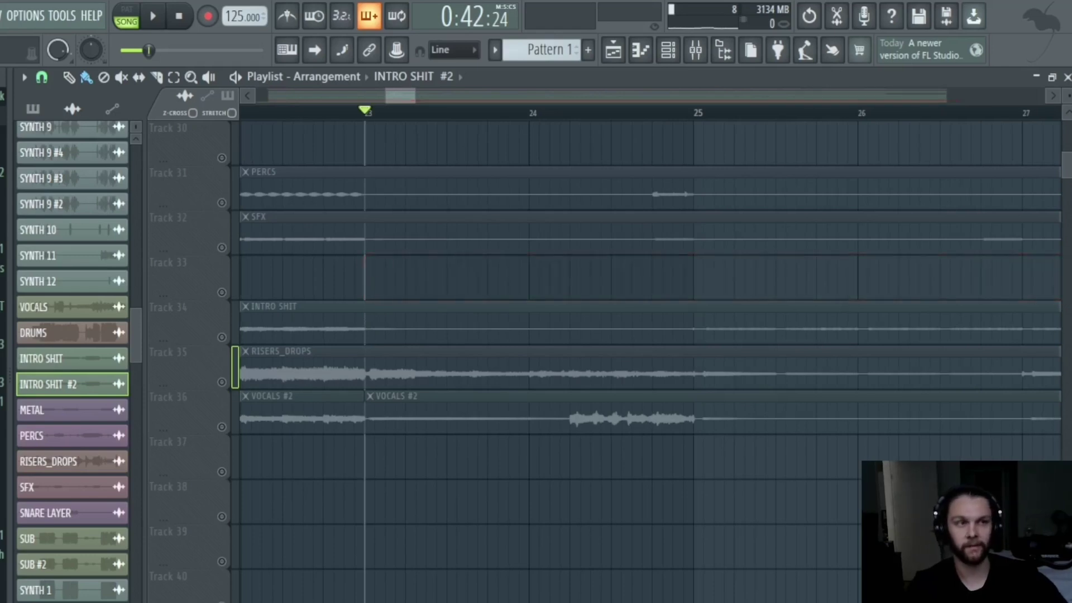
Solo the PERCS, SFX, INTRO SHIT, RISERS_DROPS and VOCALS #2 tracks together, play them from bar 23, and stop playback.
click(225, 384)
ctrl+click(226, 428)
scroll(235, 385, up, 3)
ctrl+click(221, 371)
ctrl+click(222, 335)
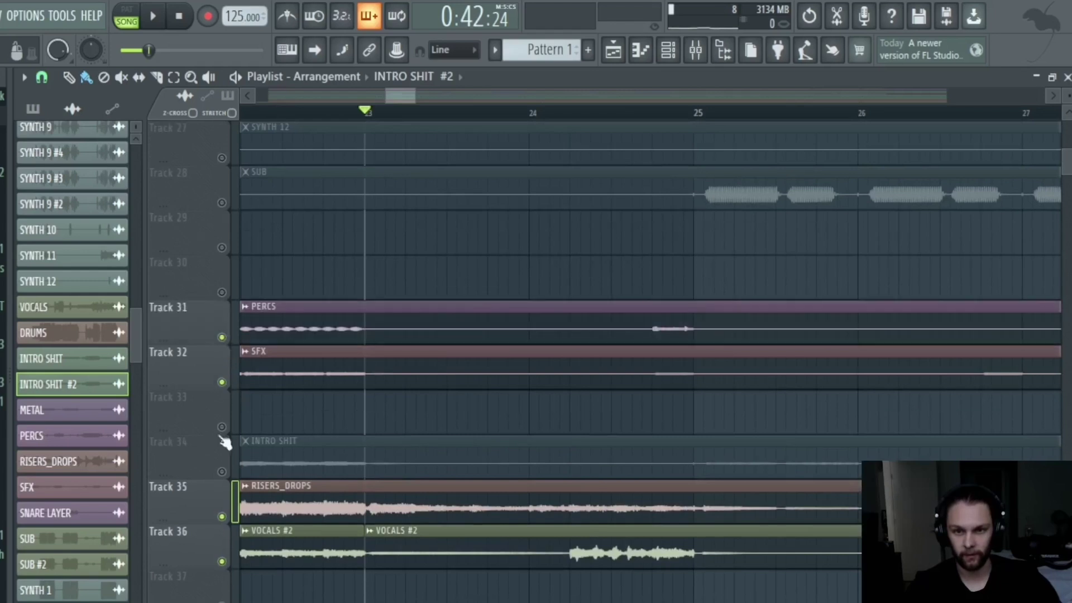
ctrl+click(223, 472)
key(space)
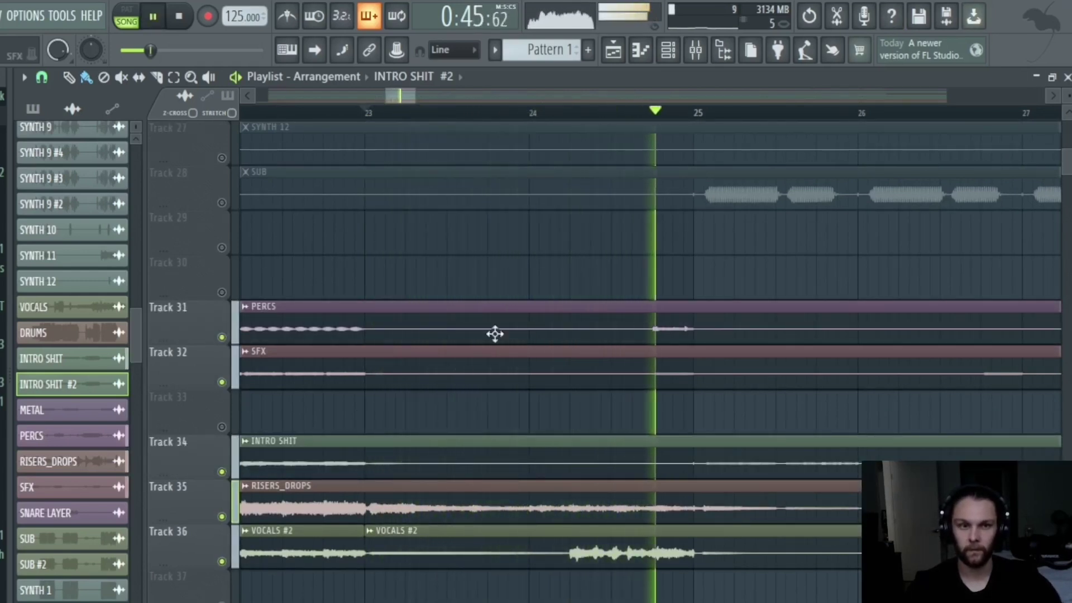
key(space)
Examine the percussion, SFX, riser and vocal clips between bars 23 and 25.
scroll(422, 367, down, 2)
scroll(422, 367, down, 1)
ctrl+scroll(400, 347, up, 2)
drag(353, 291, 354, 287)
scroll(352, 306, up, 2)
ctrl+scroll(357, 347, down, 2)
scroll(364, 416, down, 1)
ctrl+scroll(363, 441, up, 2)
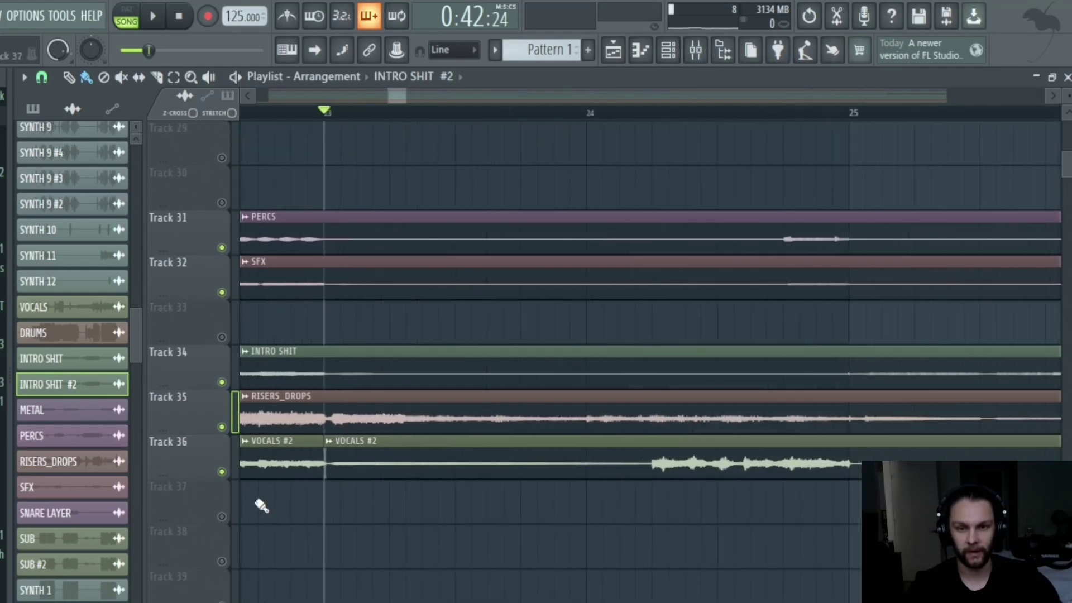
Solo Track 36 with the VOCALS #2 clips, play it from bar 23, replay the vocal shortly after bar 24, and stop playback.
ctrl+click(221, 471)
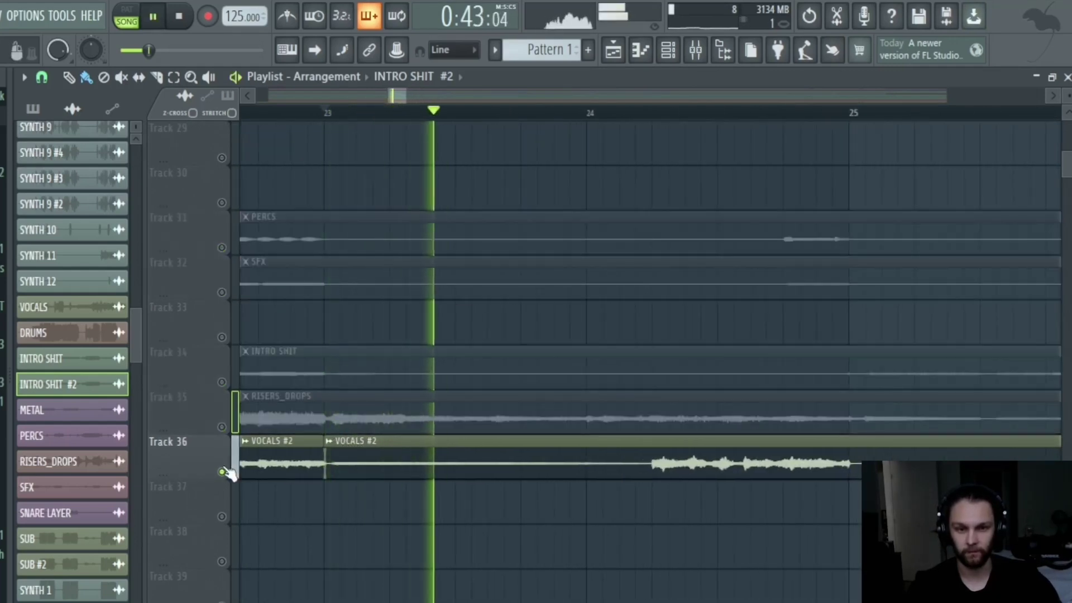
key(space)
ctrl+scroll(407, 551, down, 2)
ctrl+scroll(586, 335, up, 2)
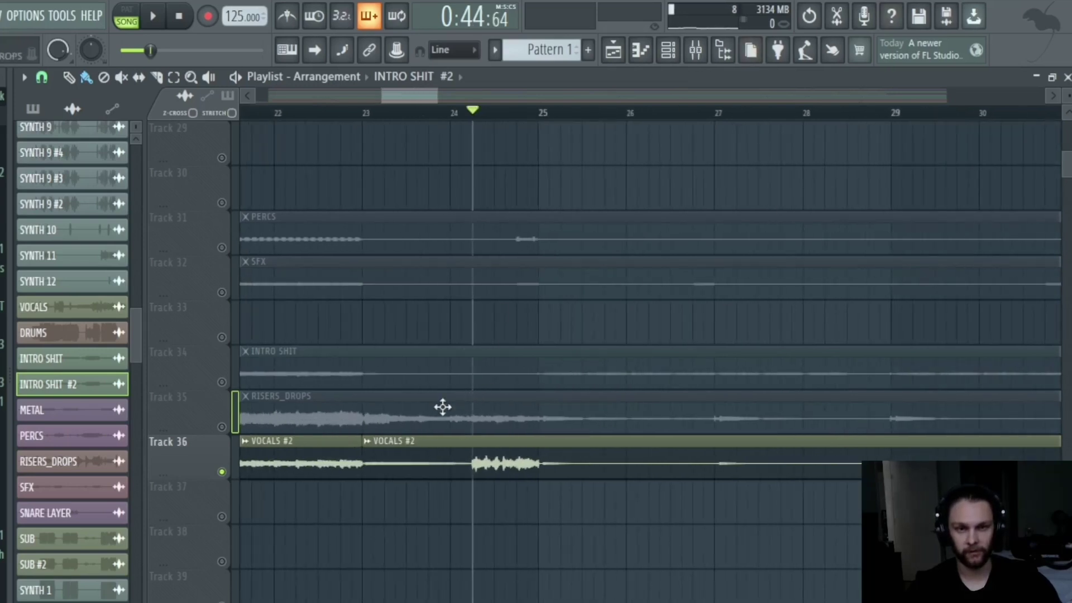
ctrl+scroll(481, 391, down, 2)
scroll(502, 386, up, 1)
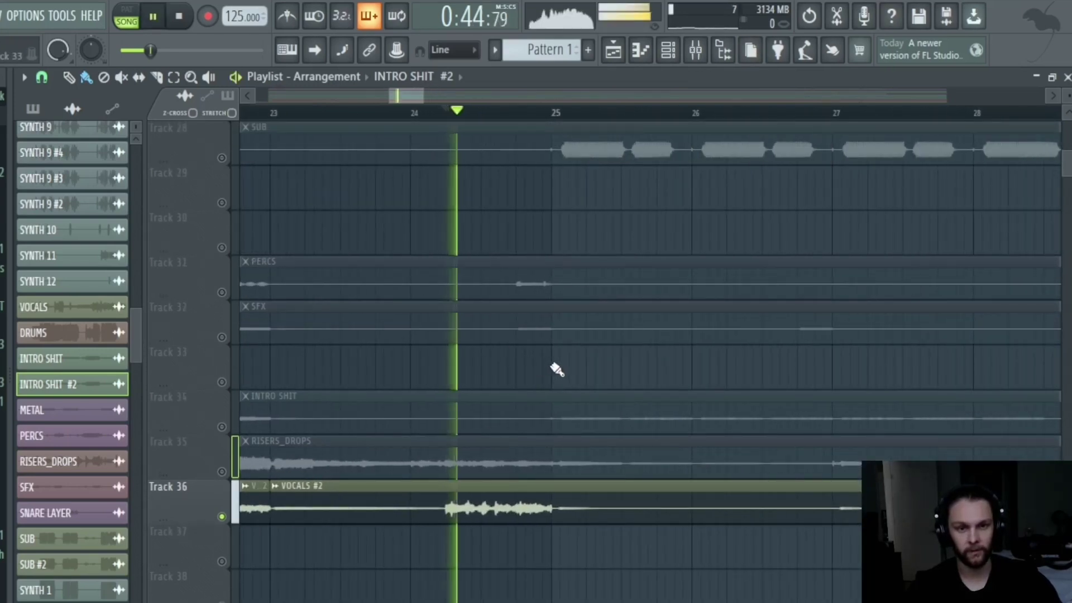
ctrl+scroll(558, 371, down, 2)
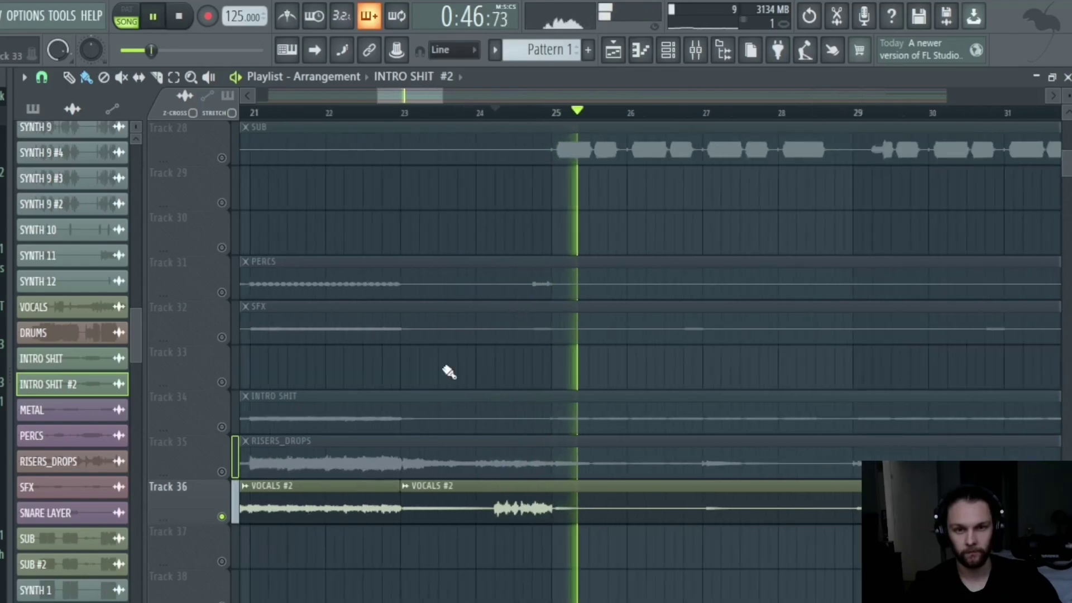
key(space)
Examine the drum and synth clips around bar 24 leading up to the drop.
scroll(426, 386, up, 8)
ctrl+scroll(510, 366, up, 2)
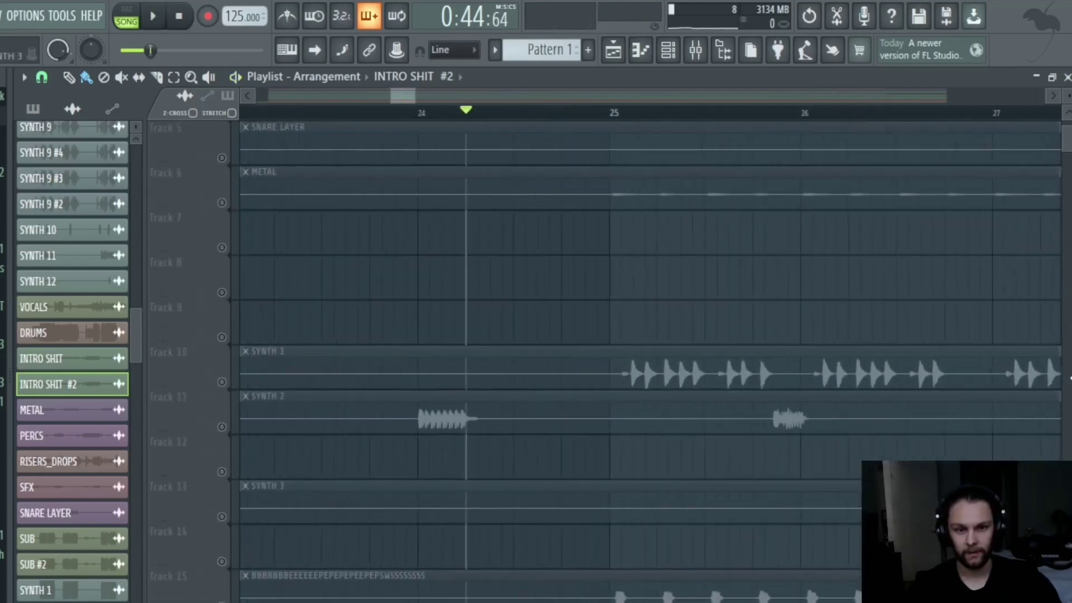
scroll(467, 424, down, 5)
scroll(603, 383, up, 8)
ctrl+scroll(337, 324, up, 2)
ctrl+scroll(306, 281, down, 1)
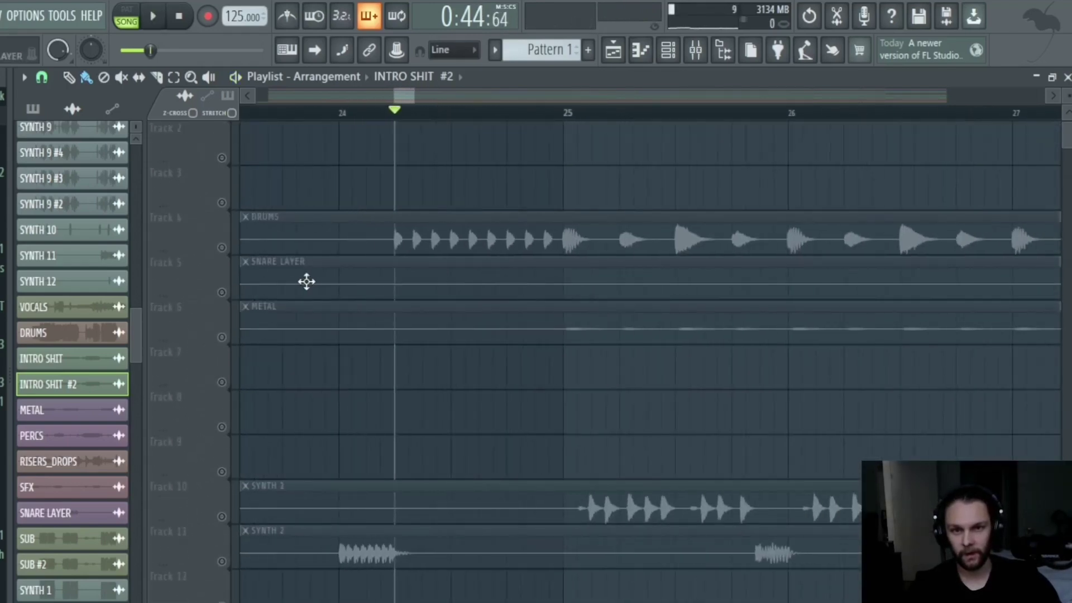
ctrl+scroll(307, 282, up, 1)
Move the playback position to bar 24 and solo Track 11 with the SYNTH 2 clip.
click(221, 248)
click(346, 114)
click(222, 561)
scroll(425, 380, down, 5)
ctrl+scroll(427, 364, up, 1)
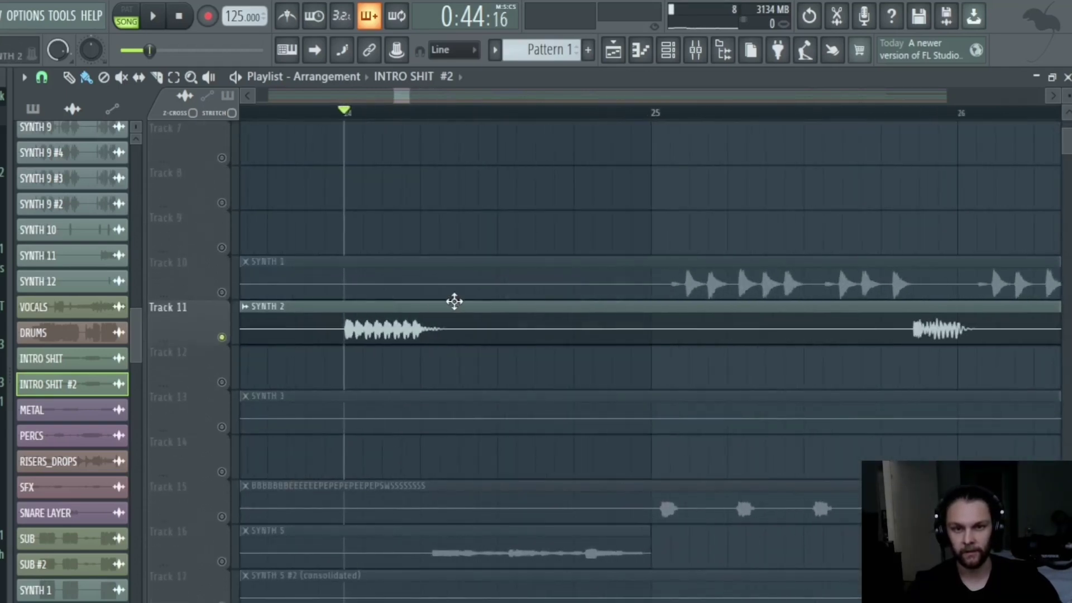
Play the SYNTH 2 clip from bar 24 together with the DRUMS clip on Track 4, and stop playback.
key(space)
ctrl+scroll(517, 287, down, 2)
scroll(378, 300, up, 3)
key(space)
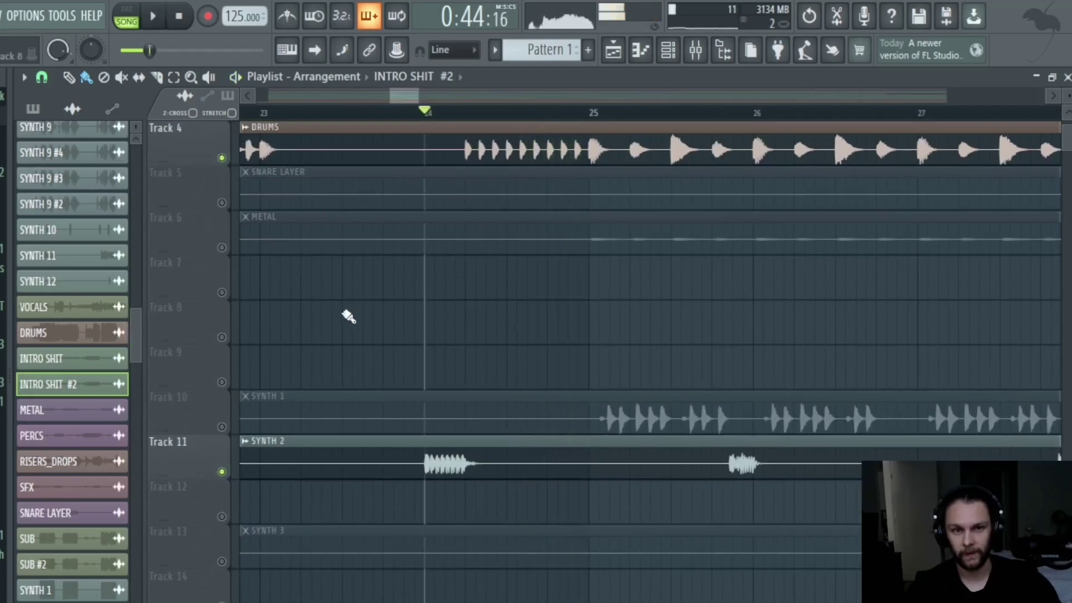
scroll(355, 324, down, 6)
scroll(519, 313, up, 6)
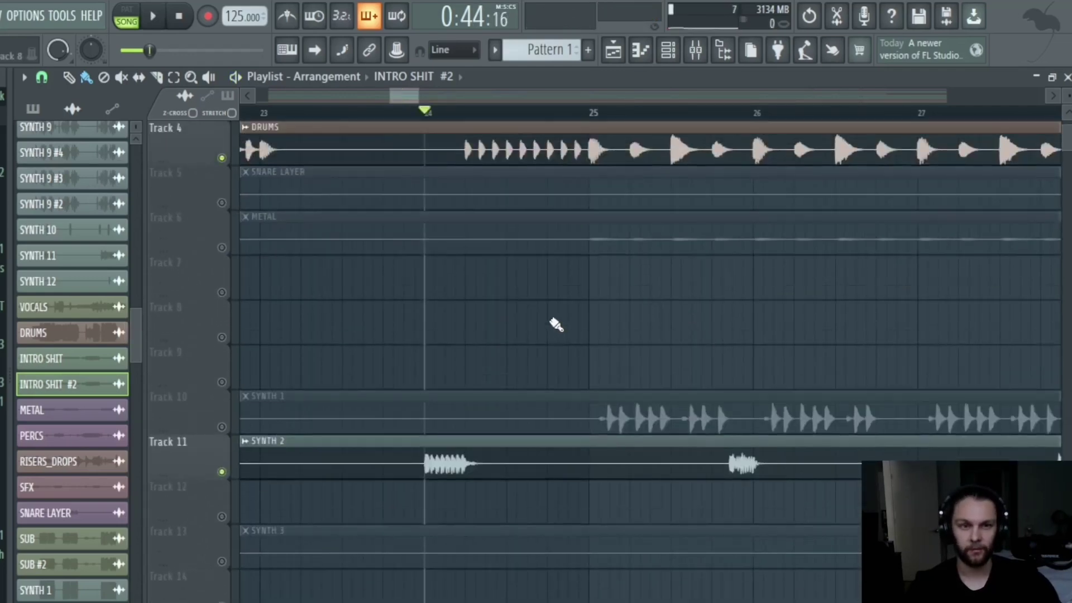
Solo Track 16 with the SYNTH 5 clip and set the playback position just before its sound after bar 24.
scroll(559, 307, up, 3)
ctrl+scroll(578, 288, up, 3)
scroll(571, 269, down, 5)
scroll(503, 312, down, 6)
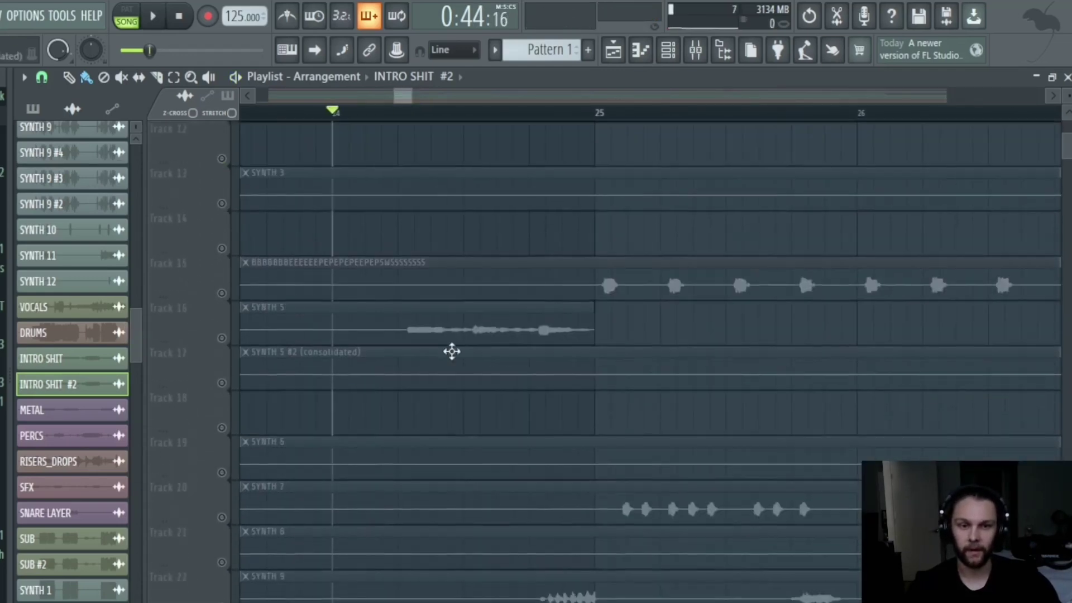
ctrl+scroll(363, 338, down, 2)
ctrl+click(221, 337)
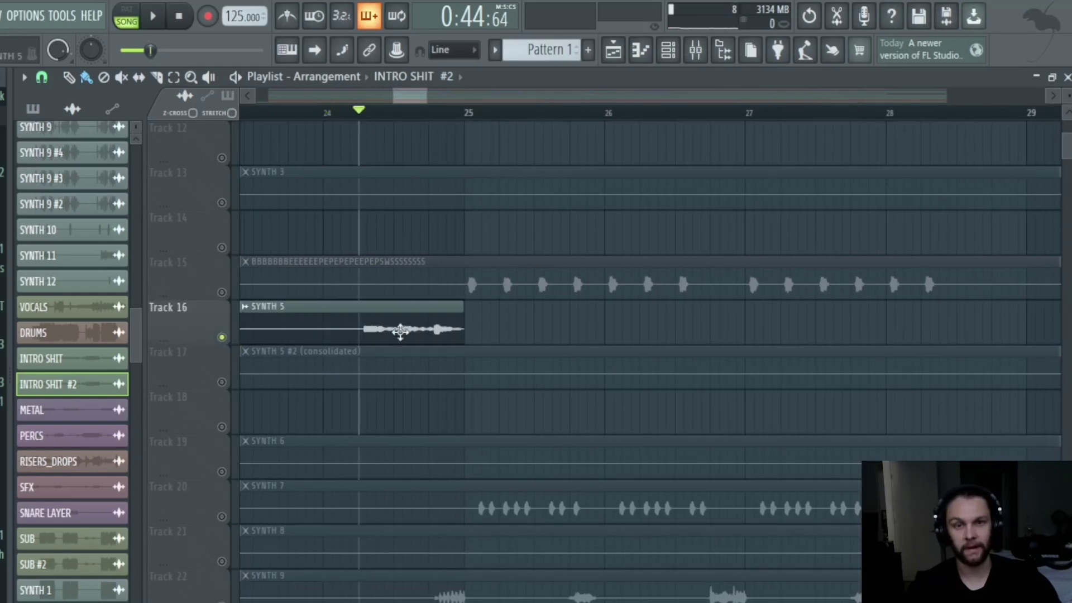
ctrl+scroll(380, 344, up, 2)
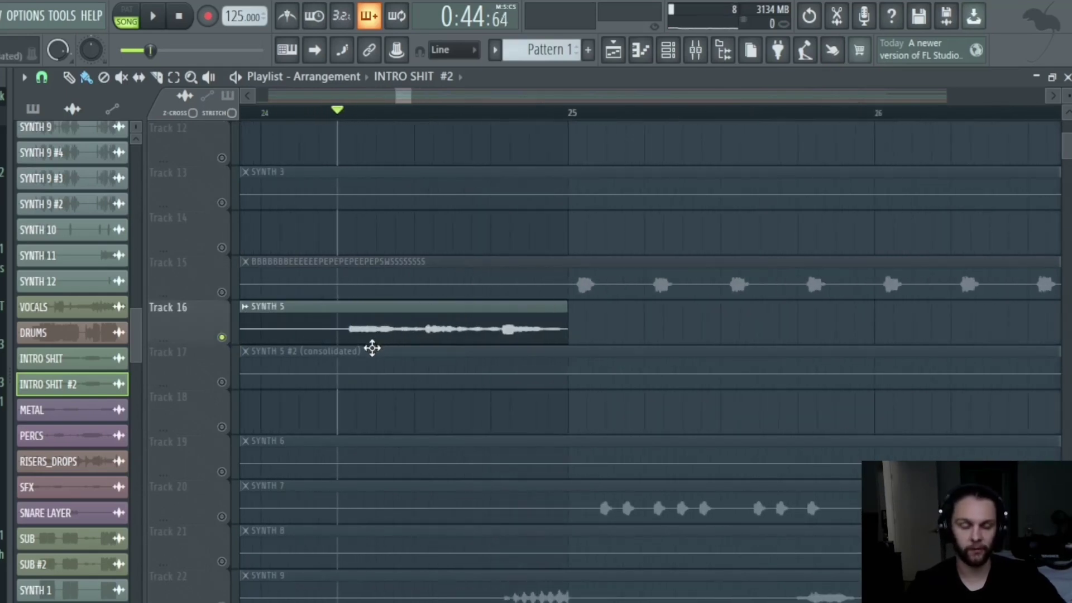
ctrl+scroll(373, 348, down, 2)
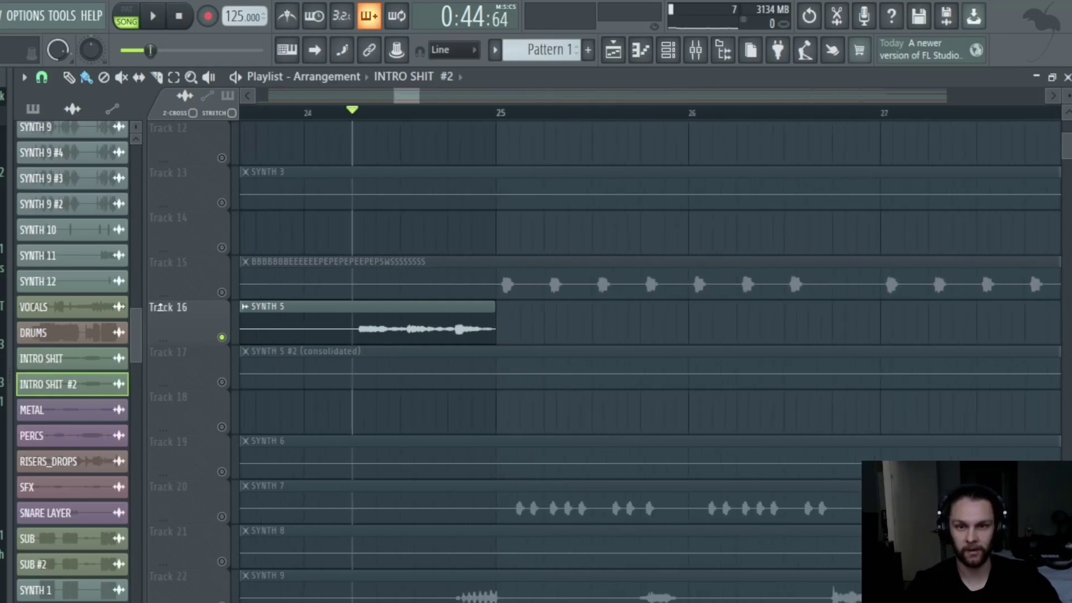
Enable Track 15 alongside the SYNTH 5 track, play both towards bar 25, and stop playback.
click(222, 292)
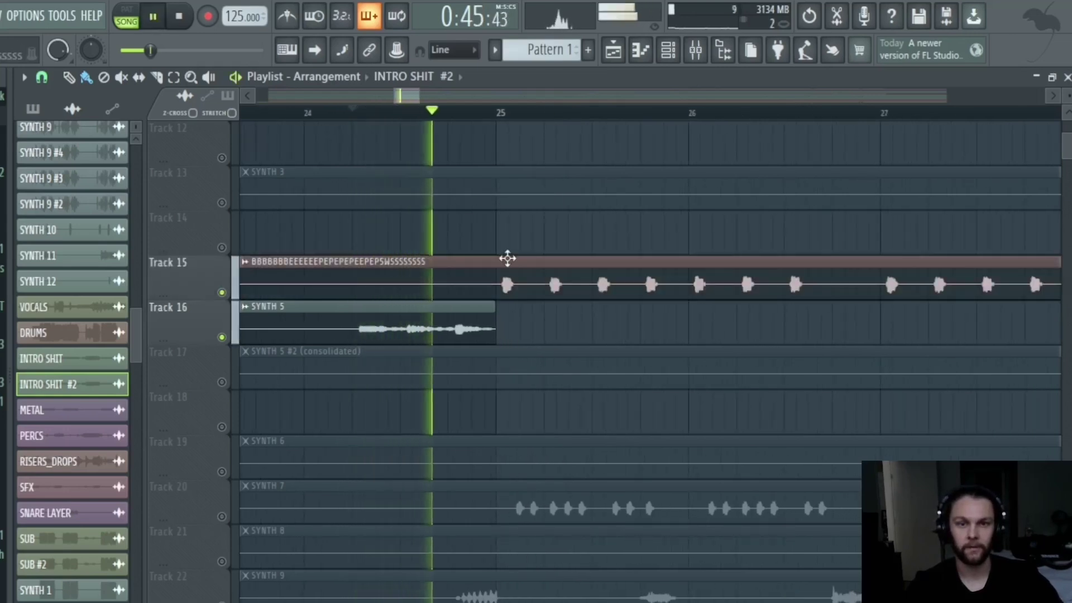
key(space)
ctrl+scroll(494, 287, down, 2)
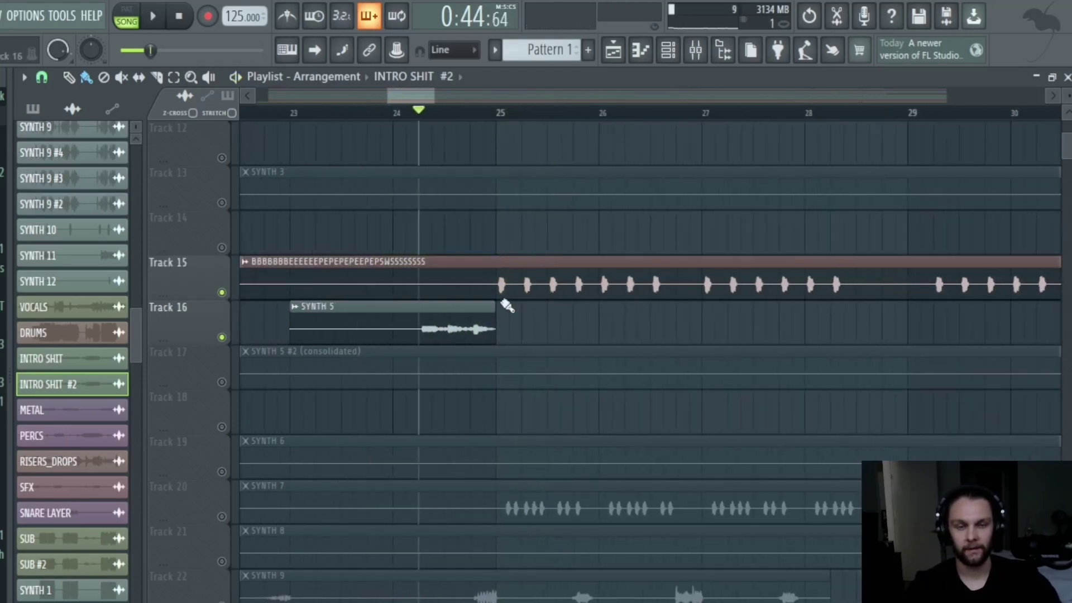
Move the playback position to bar 25 and turn all playlist tracks back on.
scroll(561, 398, up, 3)
ctrl+scroll(492, 371, up, 2)
right_click(511, 370)
ctrl+scroll(455, 153, down, 2)
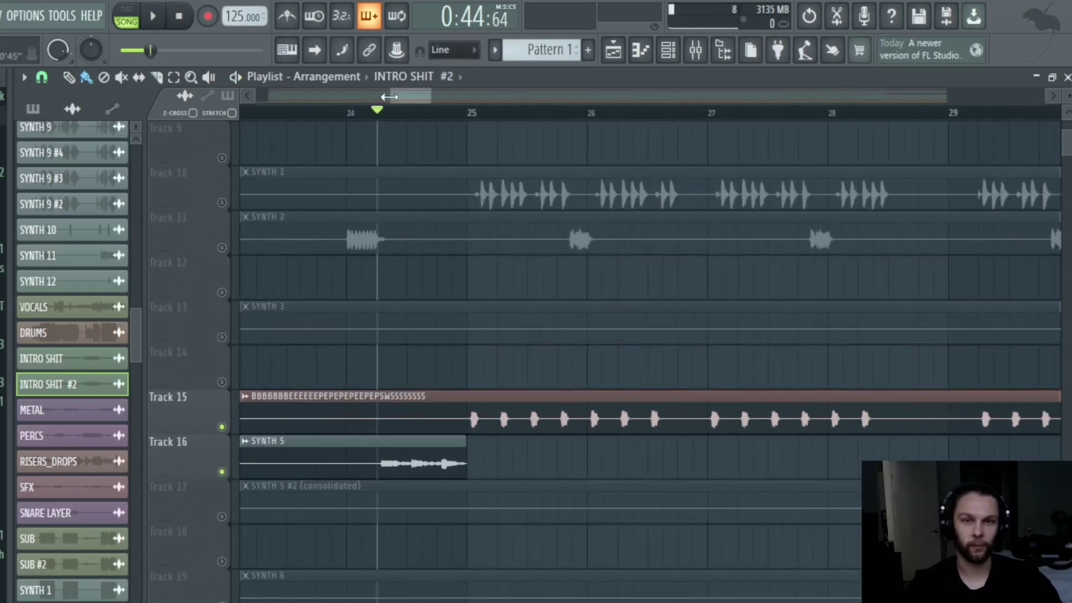
drag(382, 113, 958, 141)
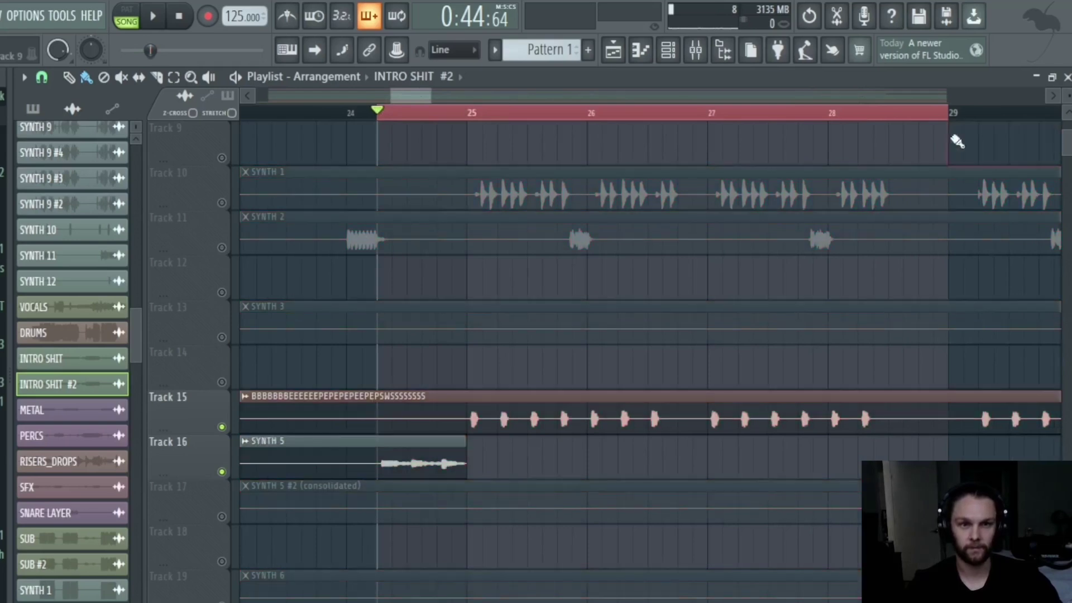
click(470, 119)
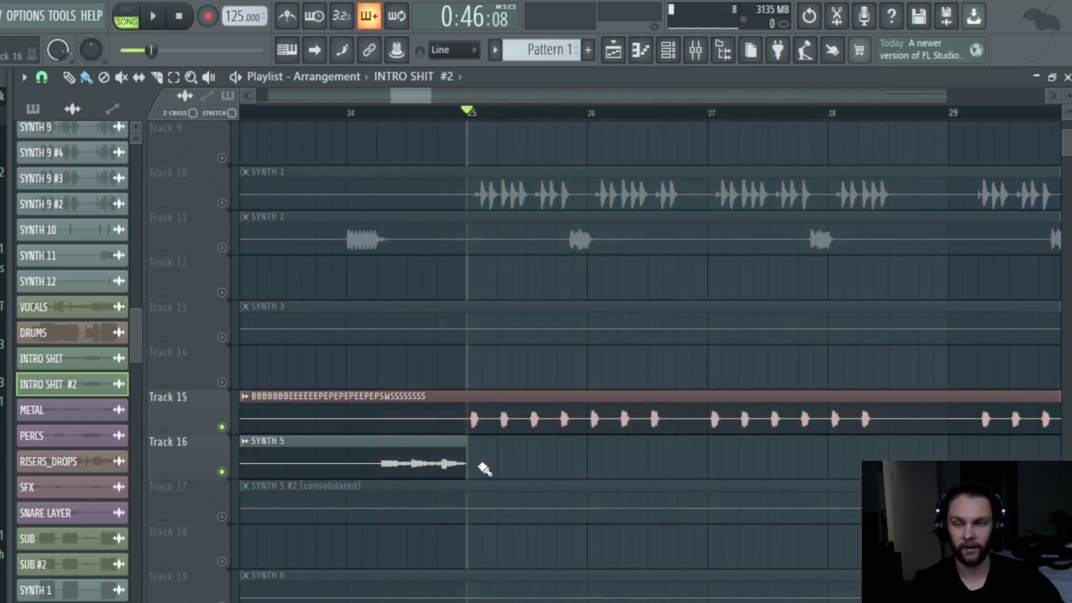
scroll(233, 215, down, 2)
scroll(232, 211, down, 1)
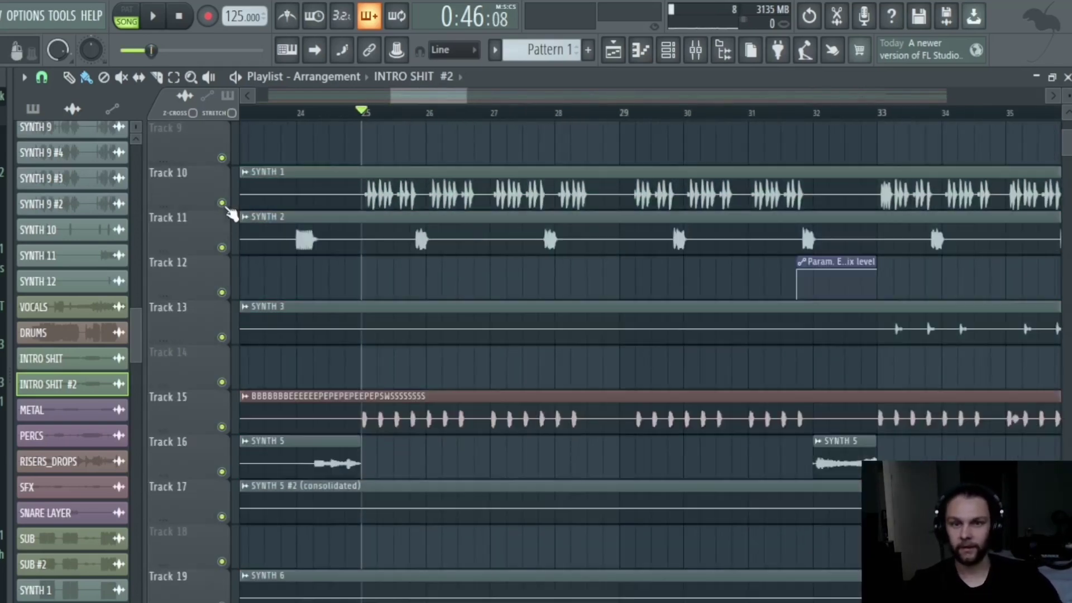
Examine the synth, sub, percussion, SFX and drum clips that make up the drop from bar 25.
scroll(426, 297, down, 2)
scroll(445, 291, down, 5)
scroll(445, 291, down, 5)
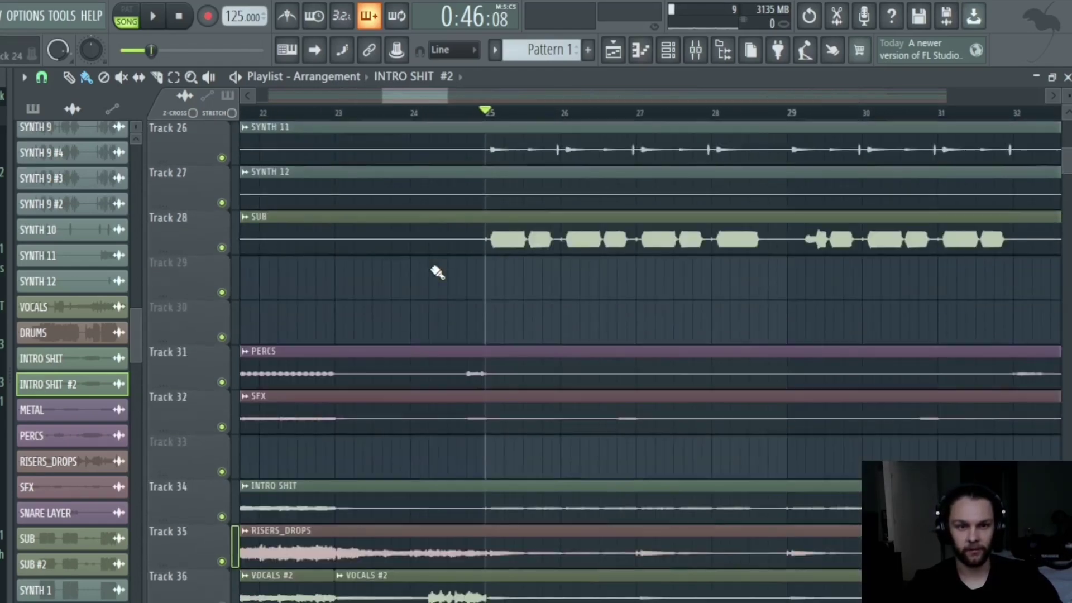
scroll(439, 271, up, 3)
scroll(359, 426, down, 2)
scroll(419, 426, down, 3)
scroll(419, 426, up, 10)
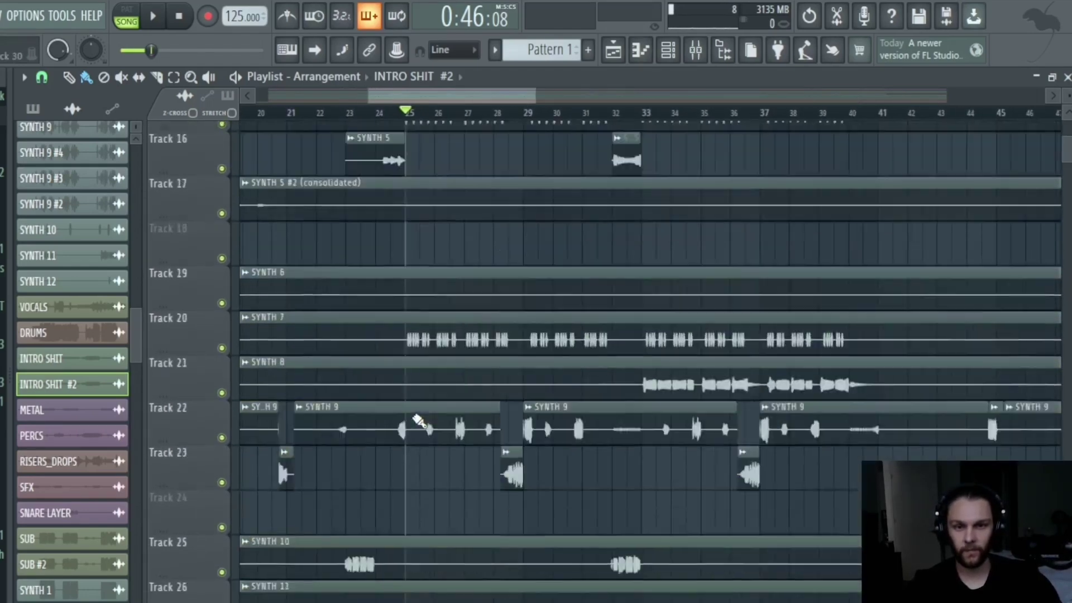
scroll(441, 342, up, 4)
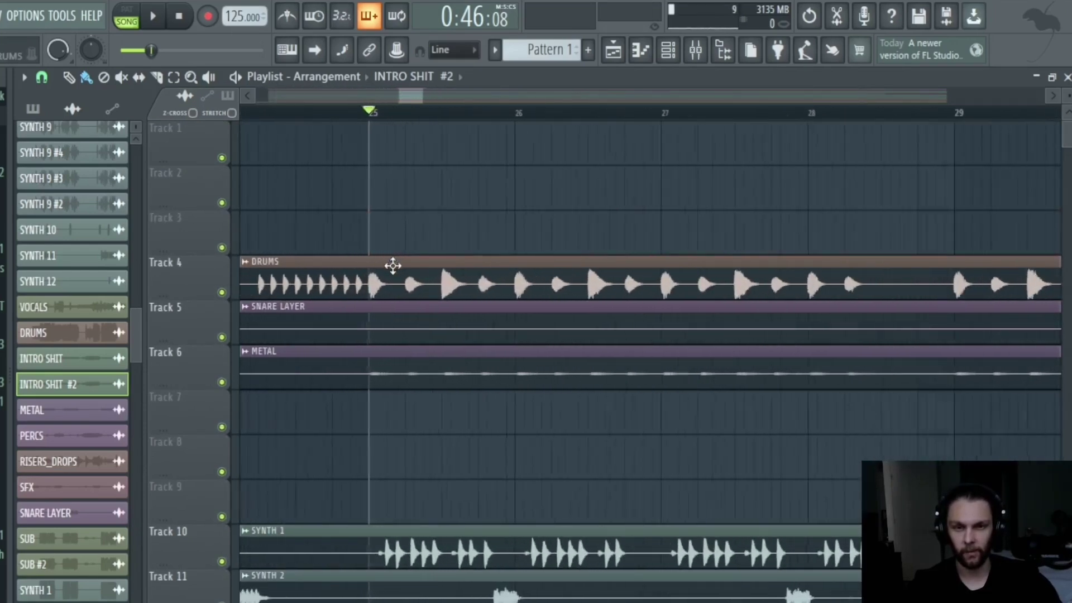
scroll(399, 337, down, 3)
scroll(382, 319, down, 5)
scroll(381, 318, up, 3)
scroll(385, 321, down, 2)
scroll(385, 321, down, 2)
scroll(385, 321, up, 5)
scroll(376, 354, down, 5)
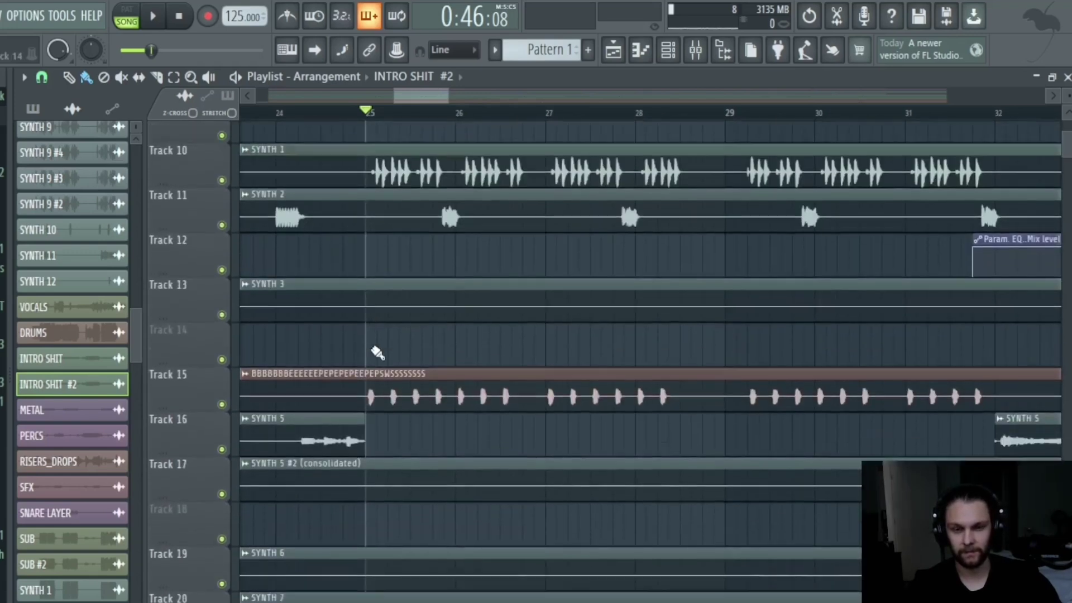
Solo Track 4 with the DRUMS clip, play it from bar 25, and stop playback.
scroll(371, 350, up, 5)
scroll(388, 335, up, 3)
scroll(366, 317, up, 2)
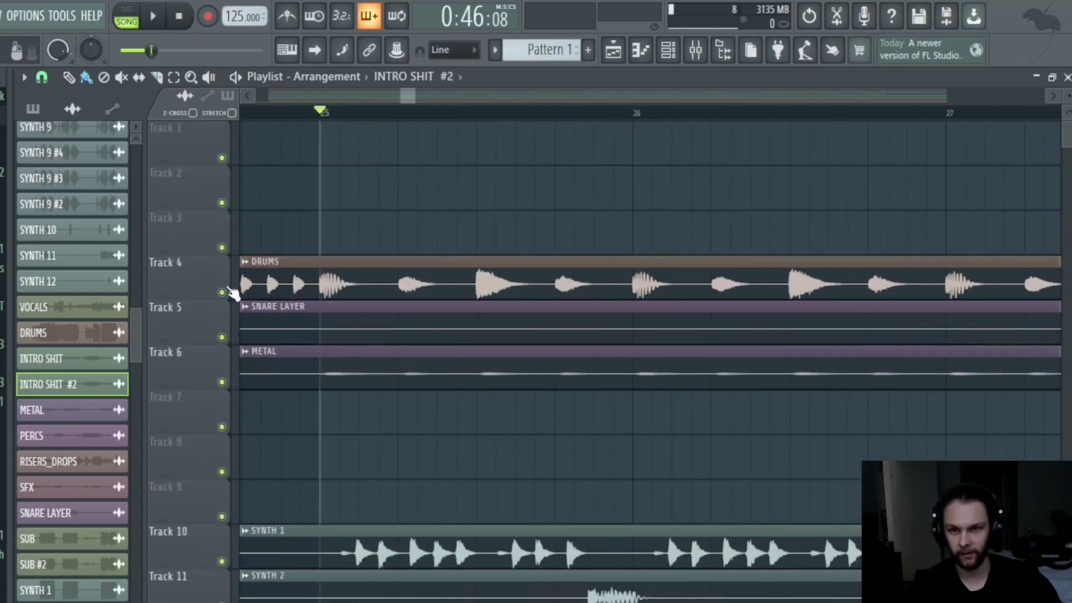
right_click(222, 293)
key(space)
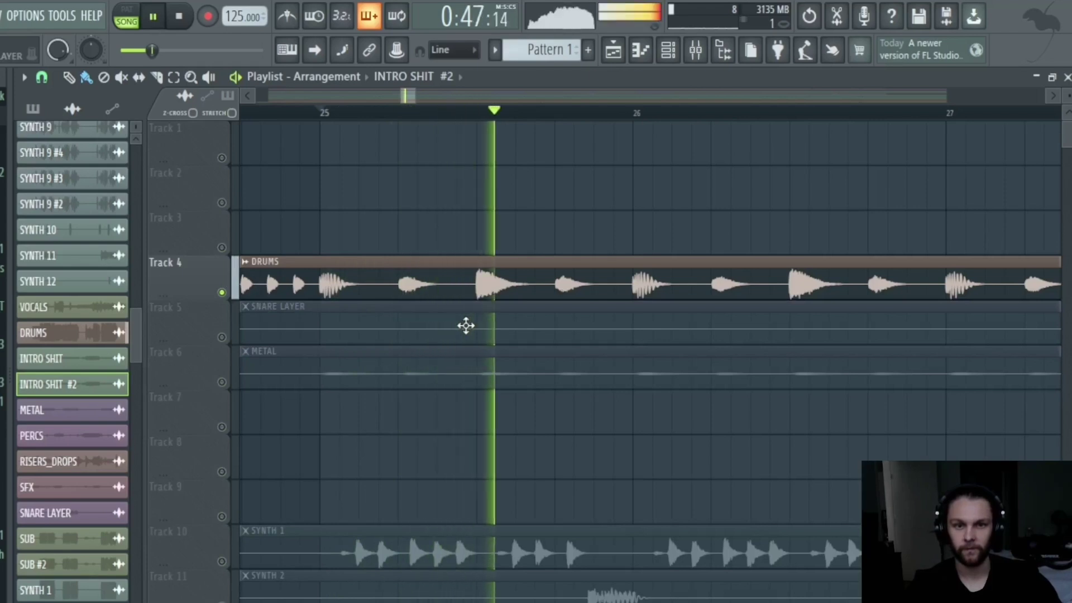
key(space)
scroll(394, 313, down, 2)
scroll(358, 274, up, 2)
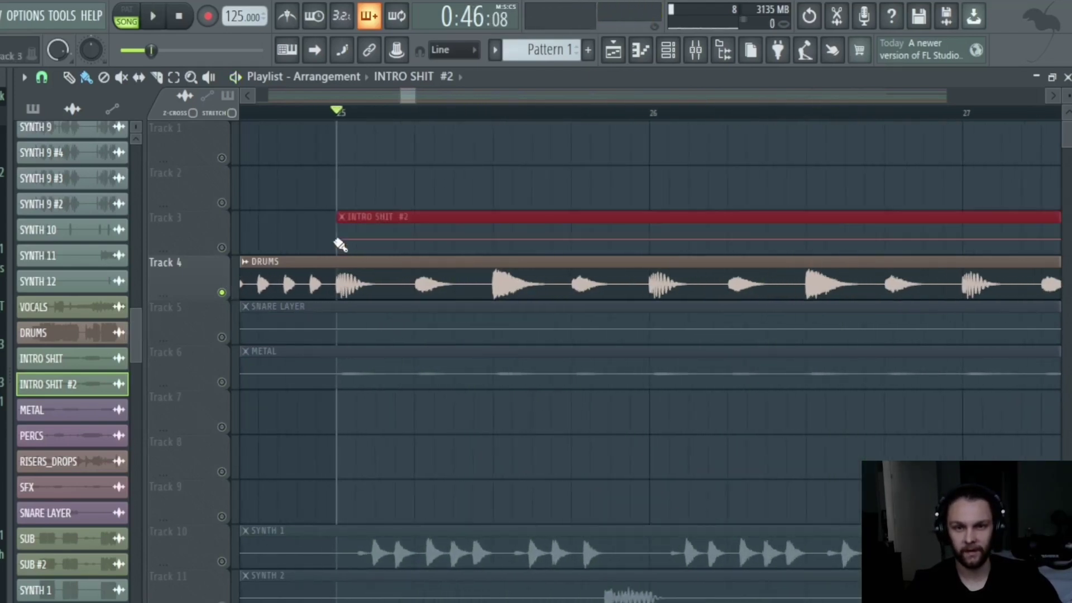
Solo Track 6 with the METAL clip, play it from bar 25, and stop playback.
scroll(371, 301, down, 2)
scroll(335, 352, up, 3)
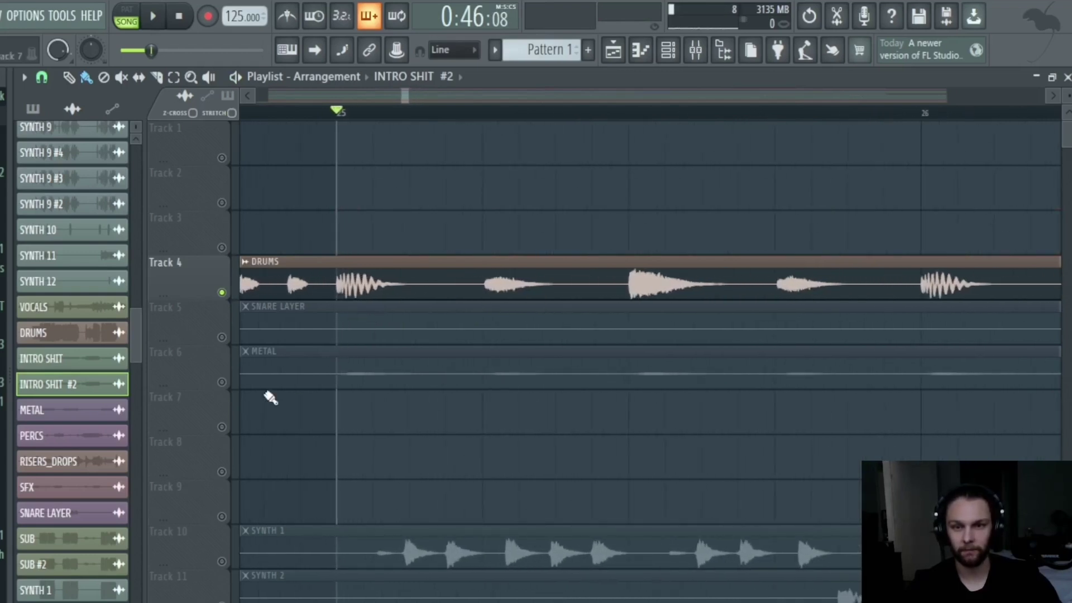
ctrl+click(222, 382)
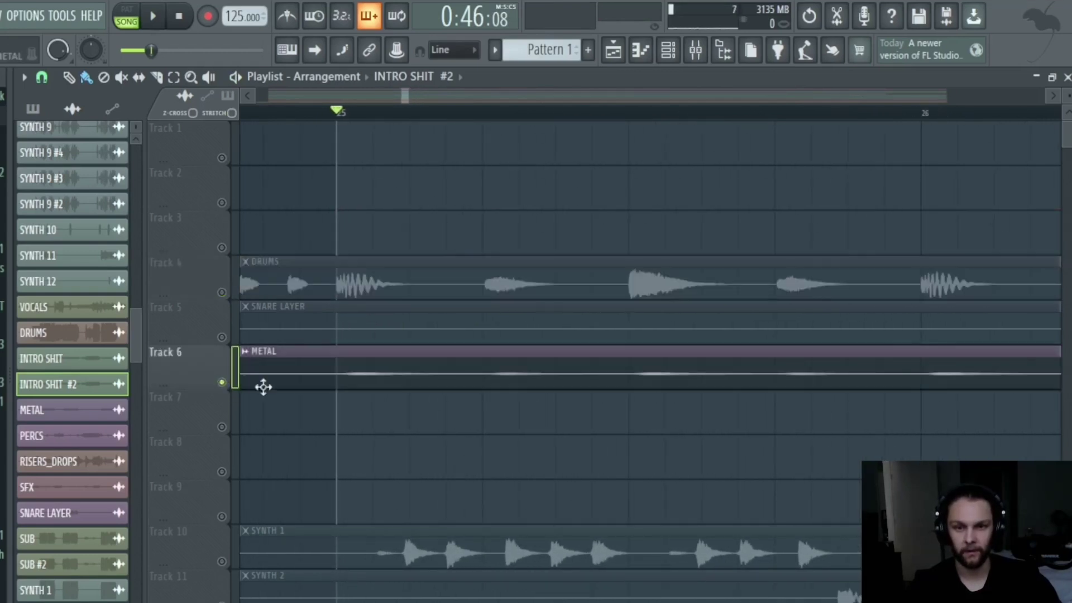
key(space)
scroll(357, 363, down, 4)
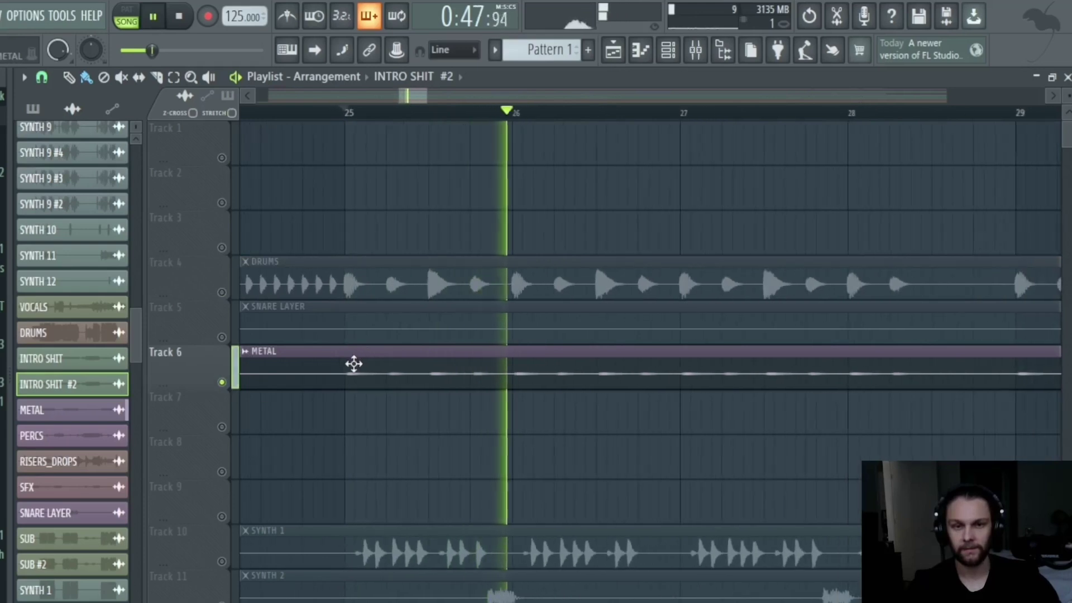
key(space)
scroll(354, 377, up, 2)
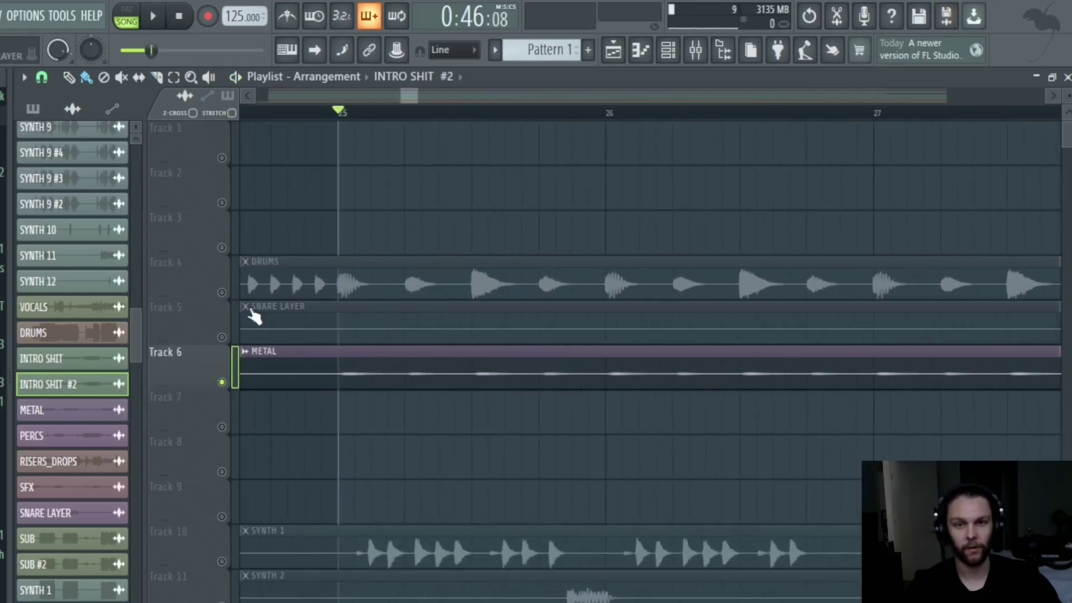
Enable Track 4 so DRUMS and METAL play together from bar 25, and stop playback.
click(222, 292)
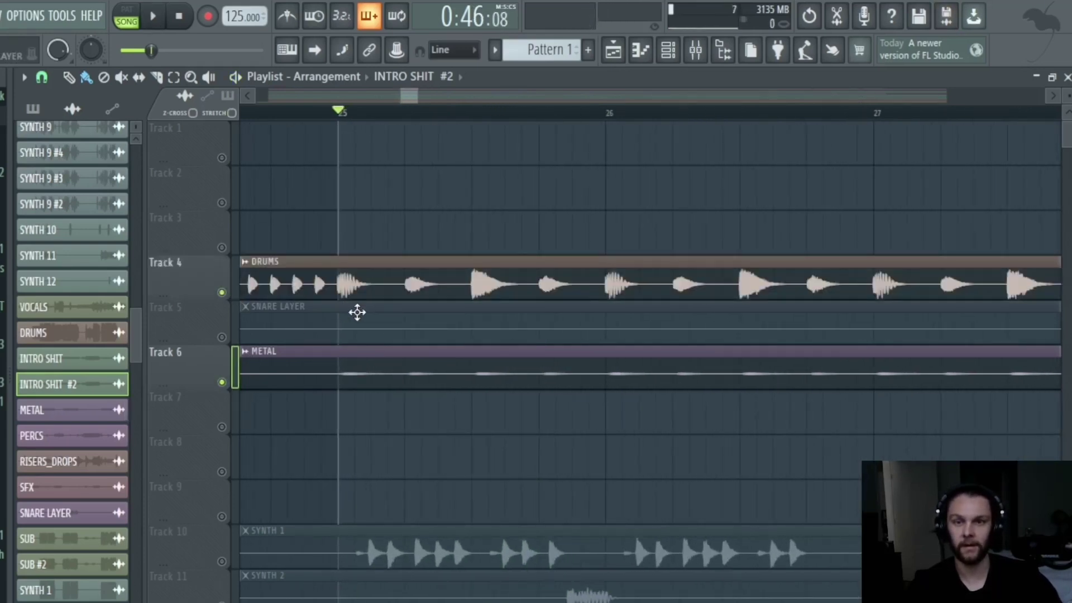
scroll(358, 312, down, 2)
key(space)
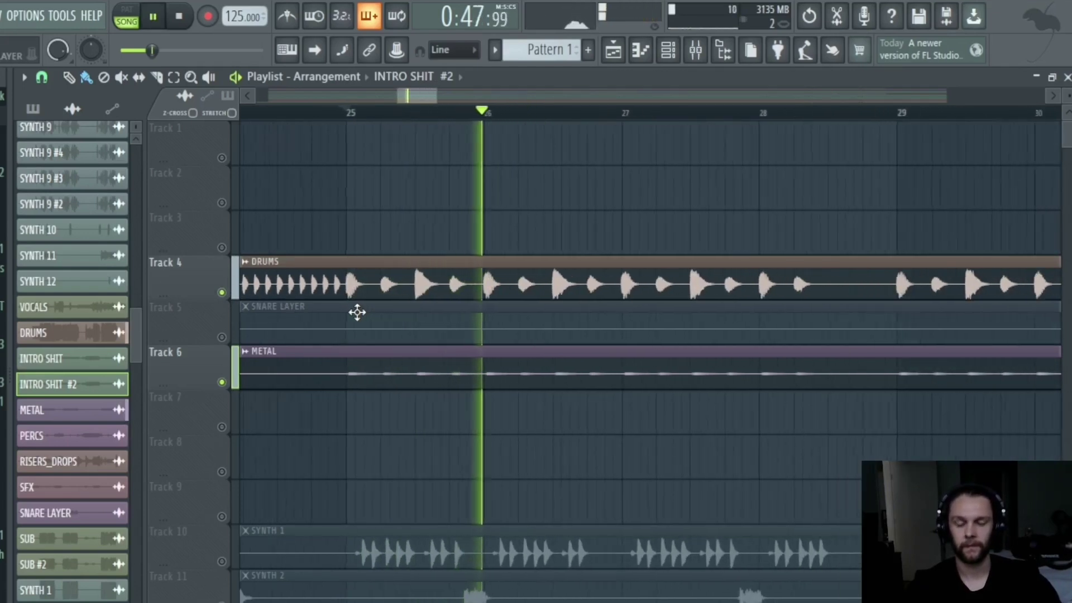
scroll(357, 312, down, 3)
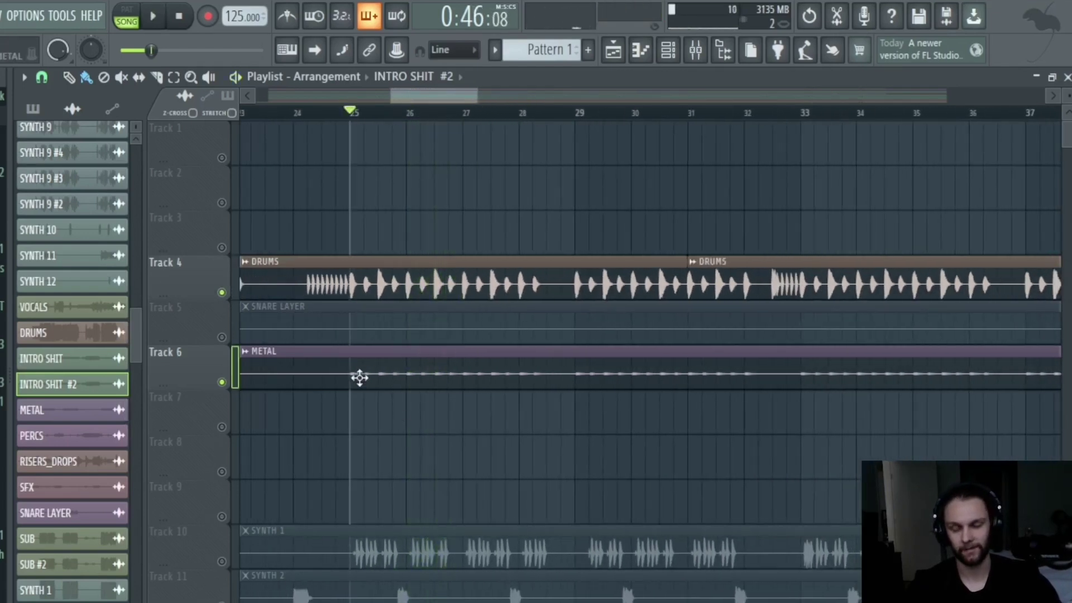
Enable Track 5 with the SNARE LAYER clip alongside the DRUMS and METAL tracks.
click(223, 338)
scroll(355, 318, down, 2)
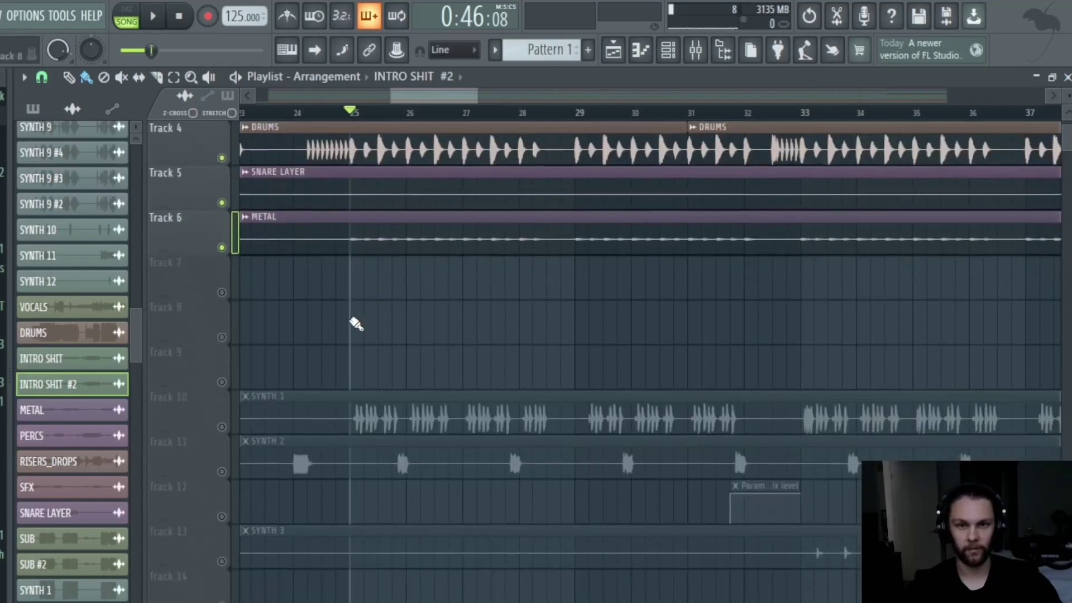
scroll(348, 306, up, 4)
Open the DRUMS clip's channel settings, inspect the METAL and DRUMS mixer tracks, and return to the playlist.
click(407, 274)
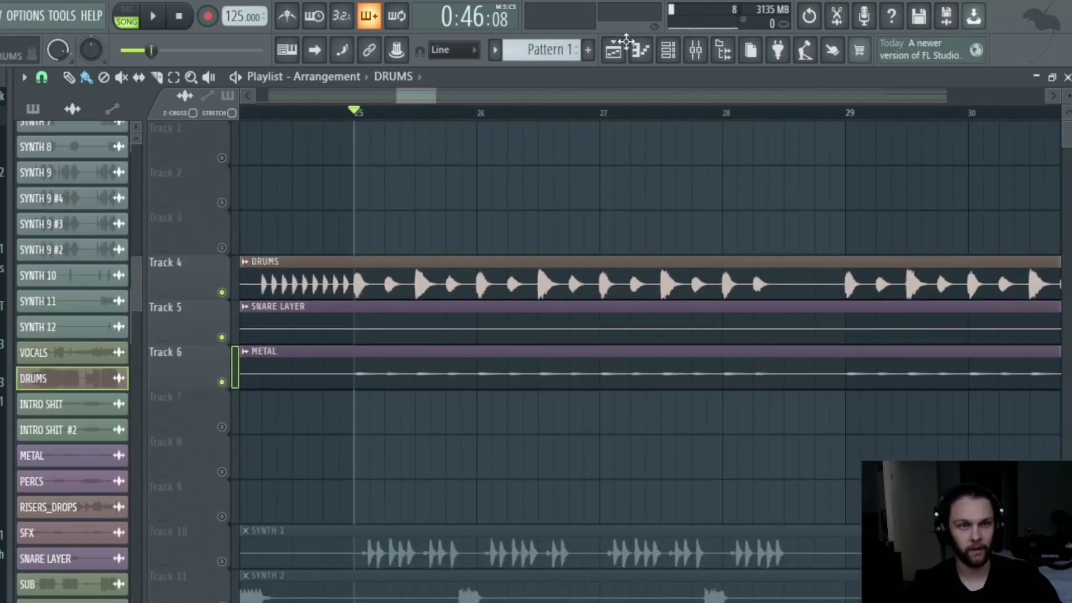
double_click(582, 185)
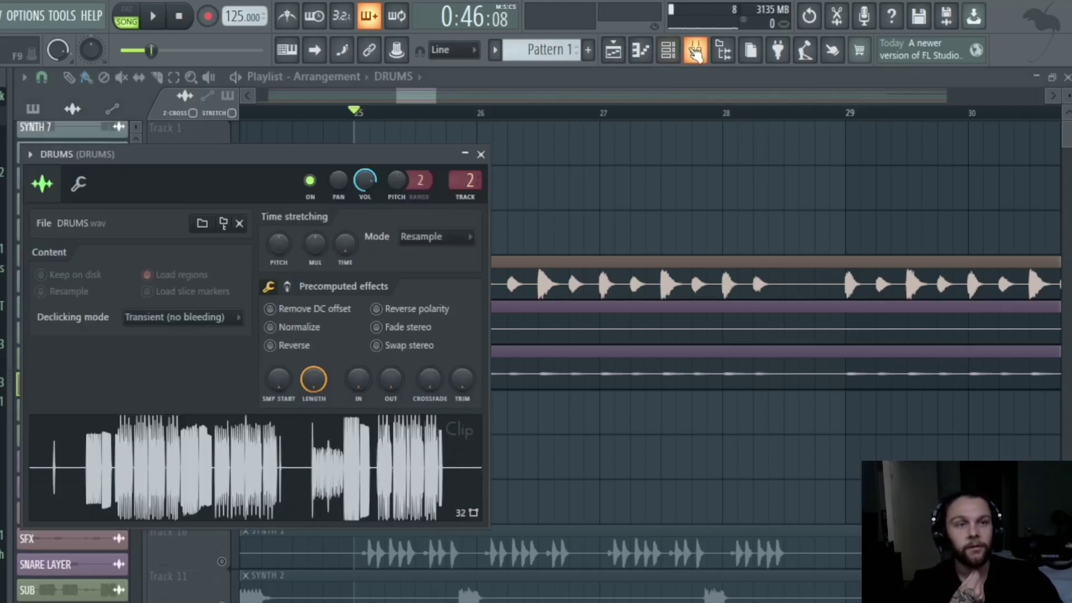
click(696, 50)
click(204, 243)
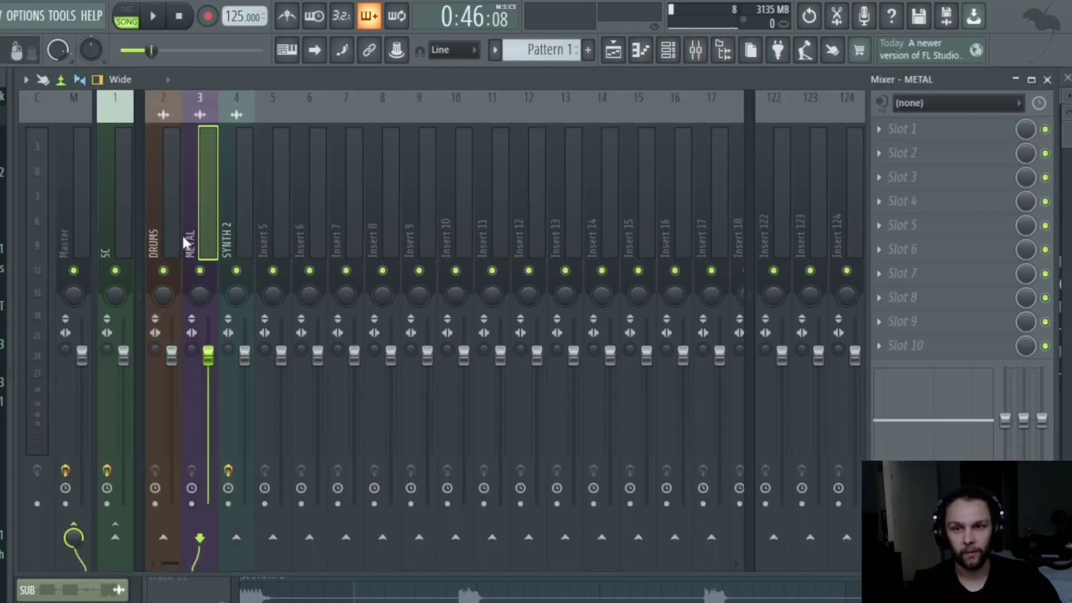
click(185, 244)
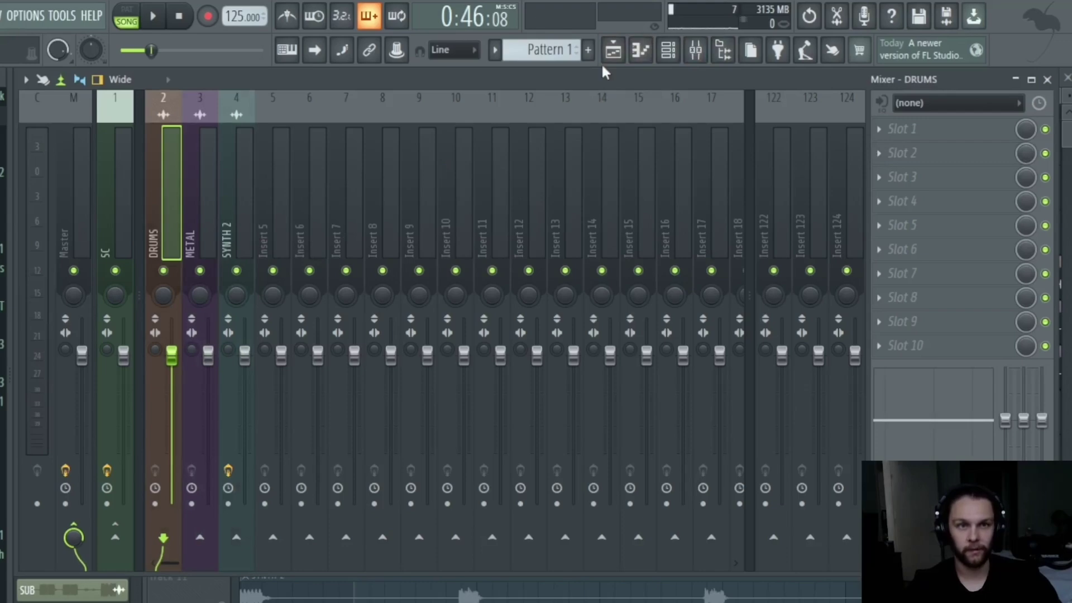
click(613, 50)
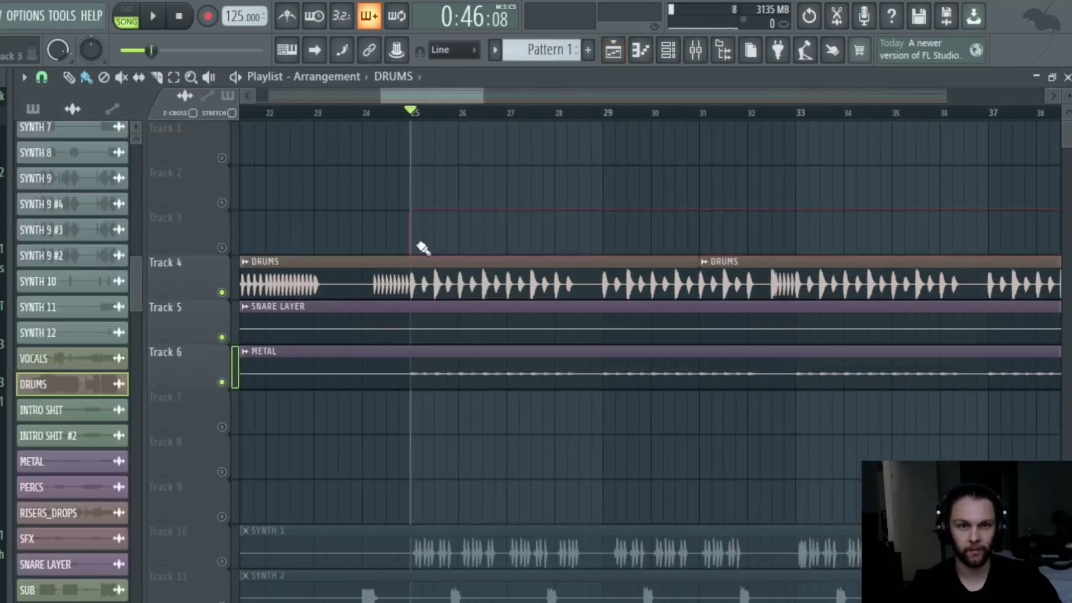
scroll(450, 312, down, 2)
scroll(433, 316, up, 5)
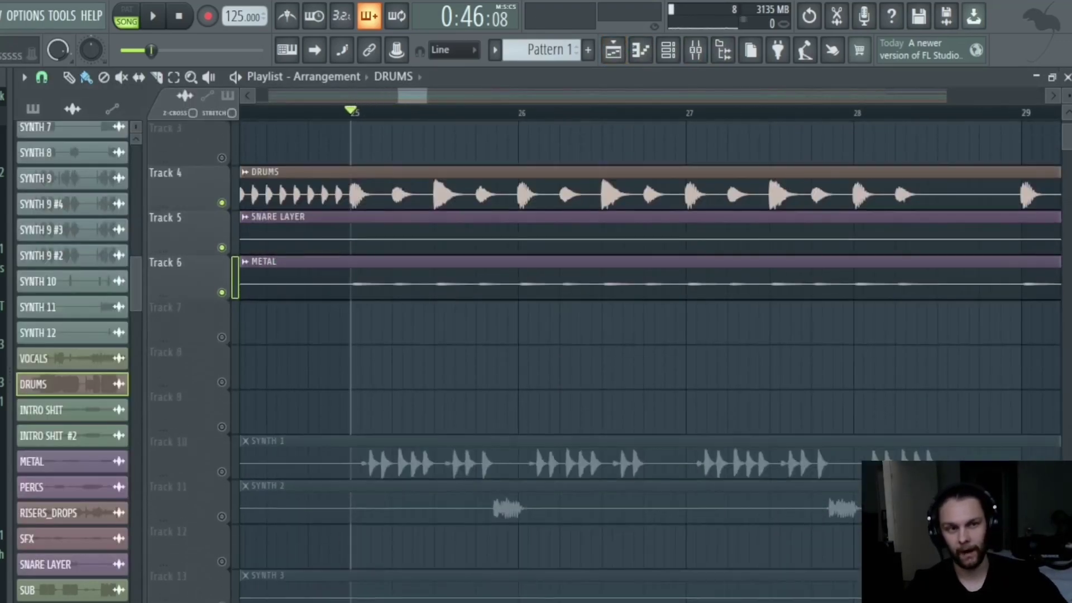
scroll(364, 329, down, 3)
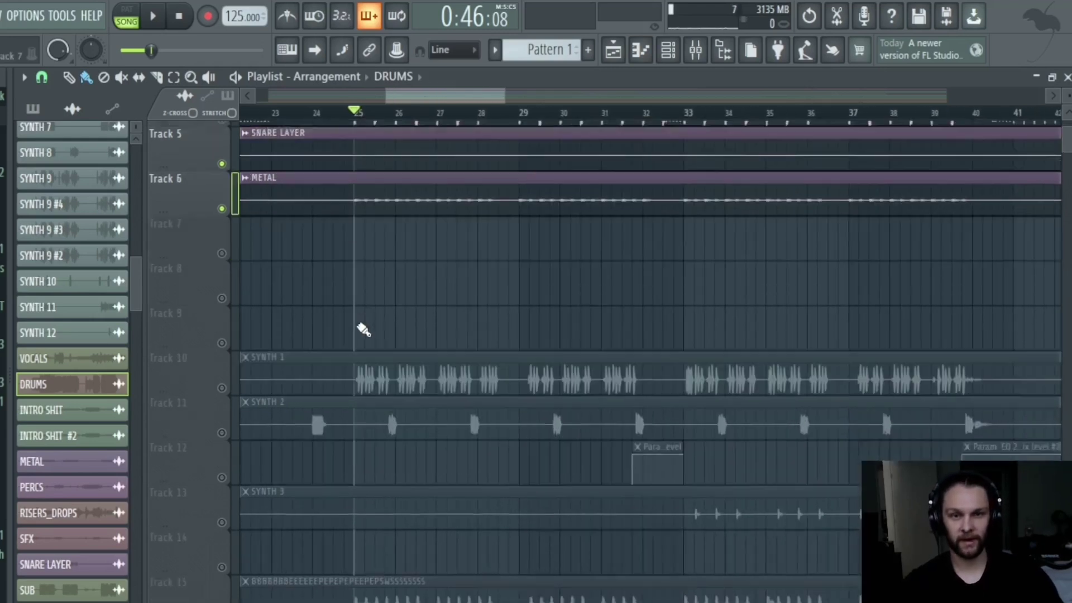
scroll(352, 329, up, 2)
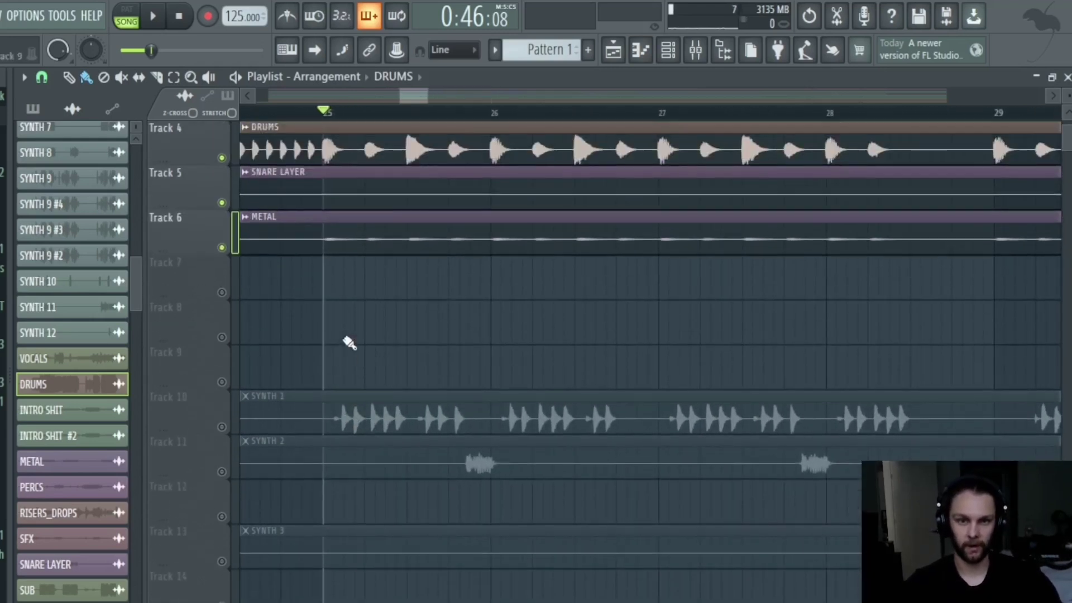
Solo Track 10 with the SYNTH 1 clip around bar 25.
scroll(350, 342, down, 1)
scroll(350, 342, up, 2)
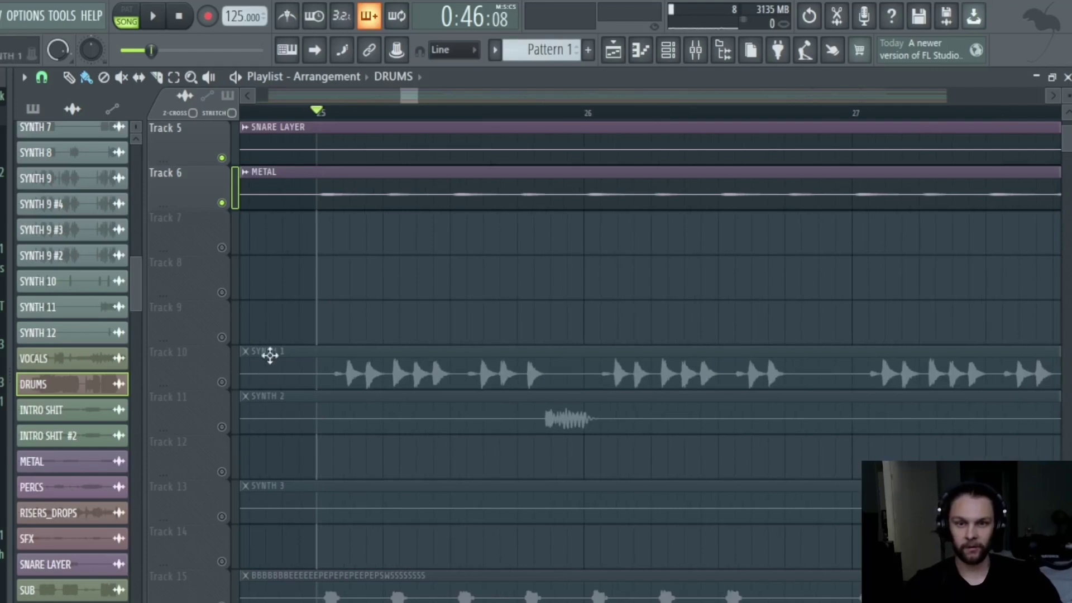
right_click(224, 382)
scroll(330, 283, down, 2)
scroll(320, 276, up, 2)
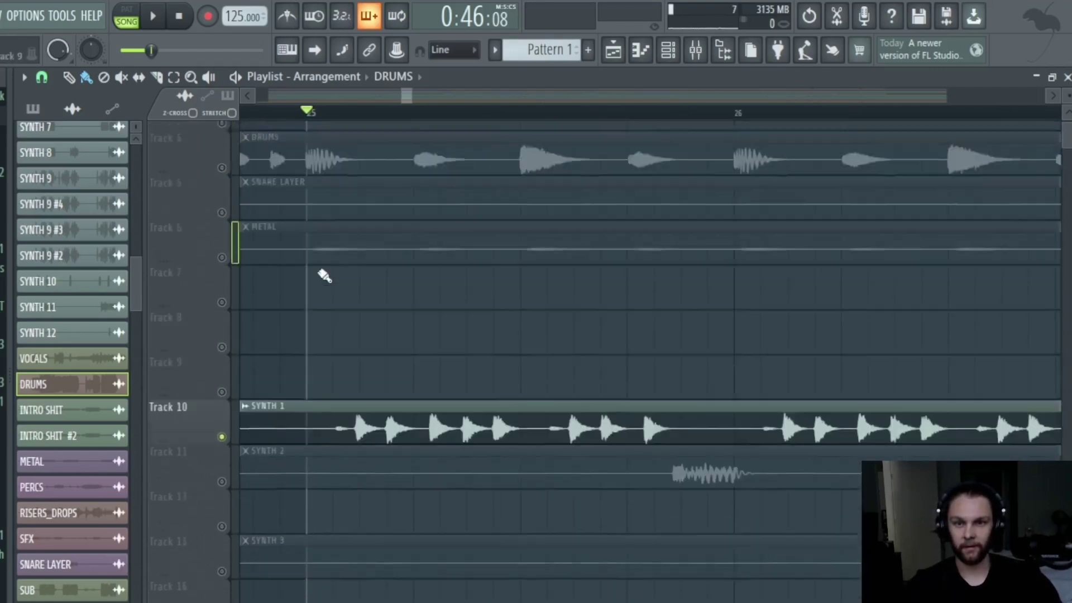
Enable Tracks 4, 5 and 6 so DRUMS, SNARE LAYER and METAL sound together with SYNTH 1.
scroll(240, 313, up, 5)
click(223, 292)
click(224, 337)
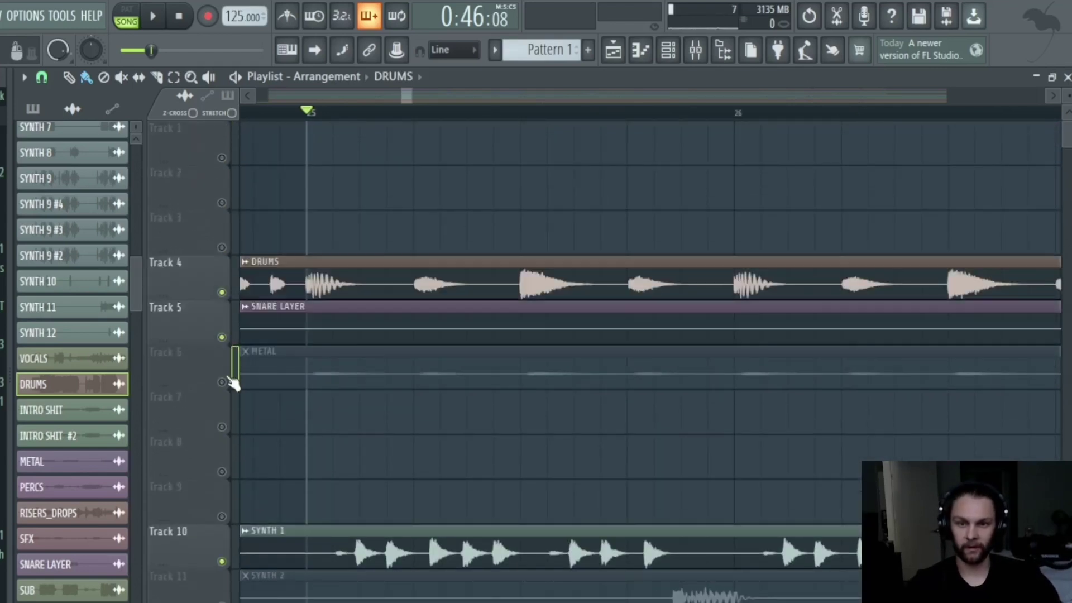
click(223, 382)
scroll(316, 318, down, 4)
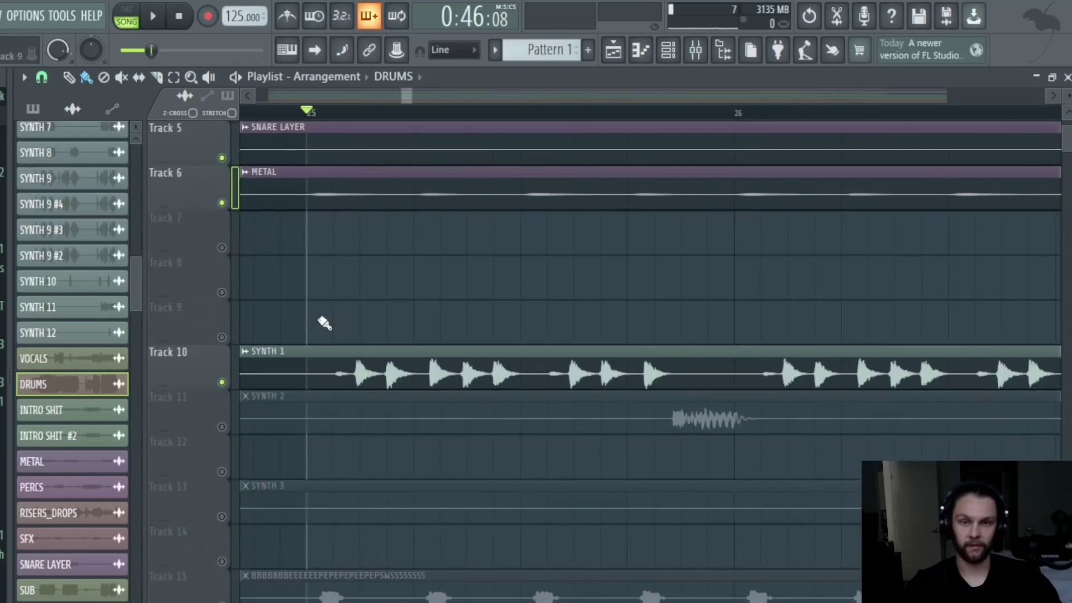
Play the DRUMS, SNARE LAYER, METAL and SYNTH 1 tracks together from bar 25, and stop playback.
key(space)
scroll(313, 307, up, 3)
scroll(313, 308, down, 4)
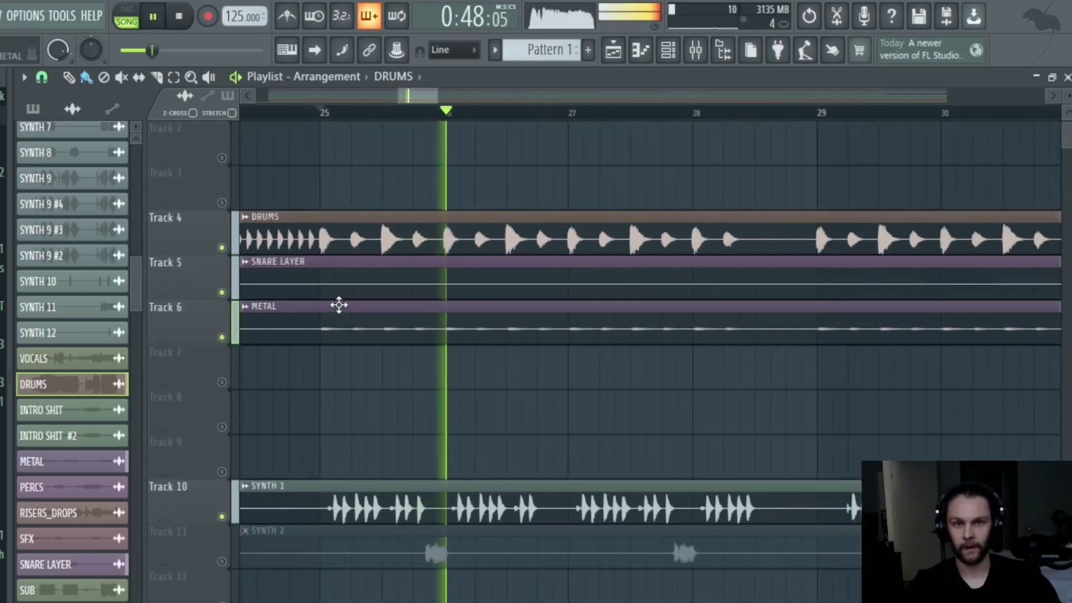
scroll(335, 305, down, 3)
scroll(334, 330, up, 2)
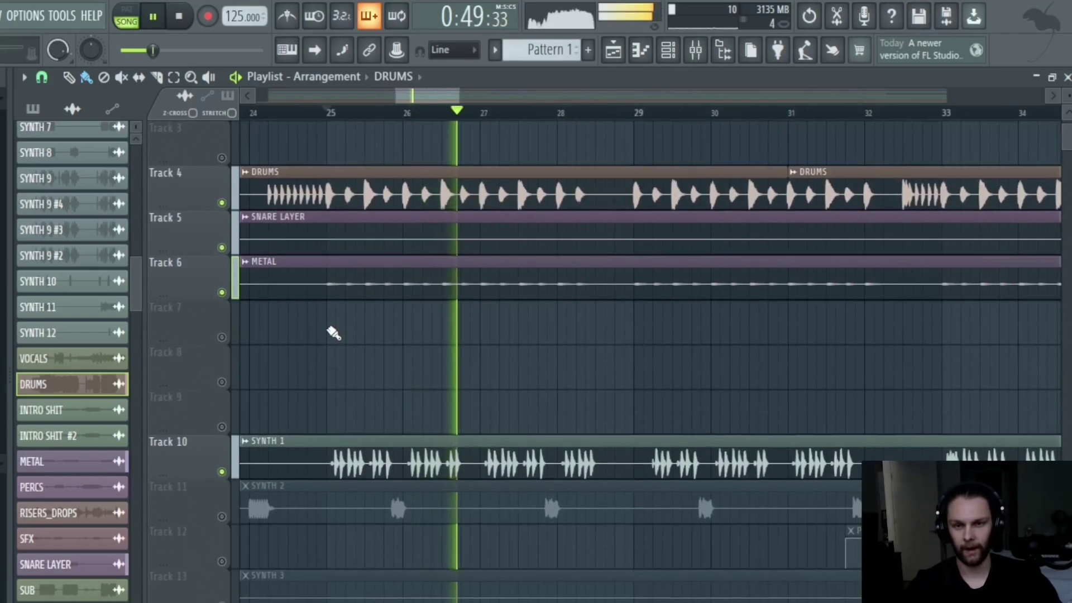
scroll(333, 333, up, 5)
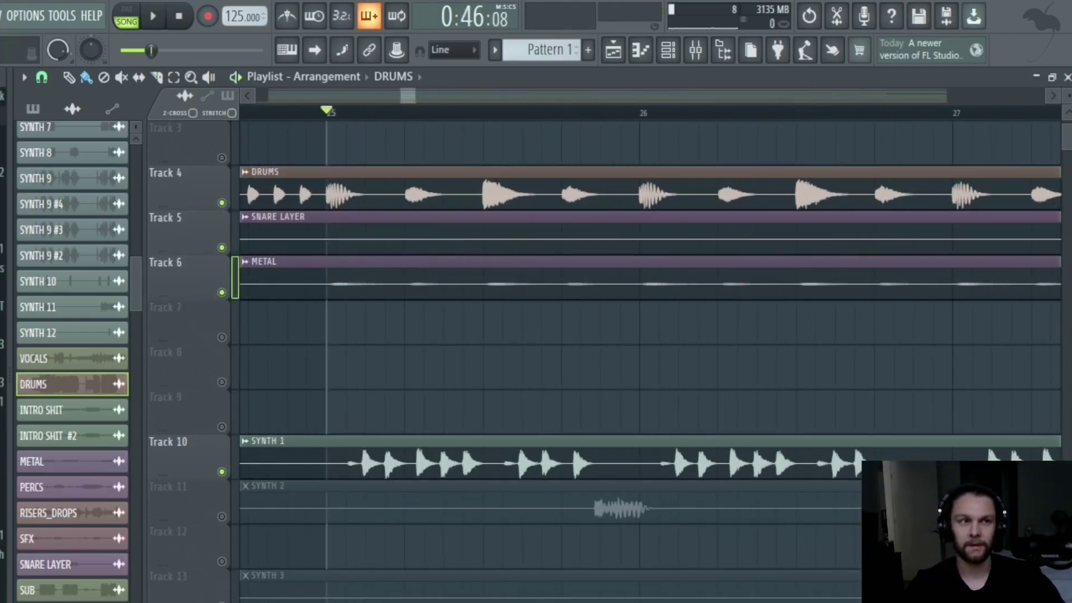
Solo Track 10 with the SYNTH 1 clip again and play it from bar 25.
scroll(289, 384, down, 3)
scroll(232, 342, up, 2)
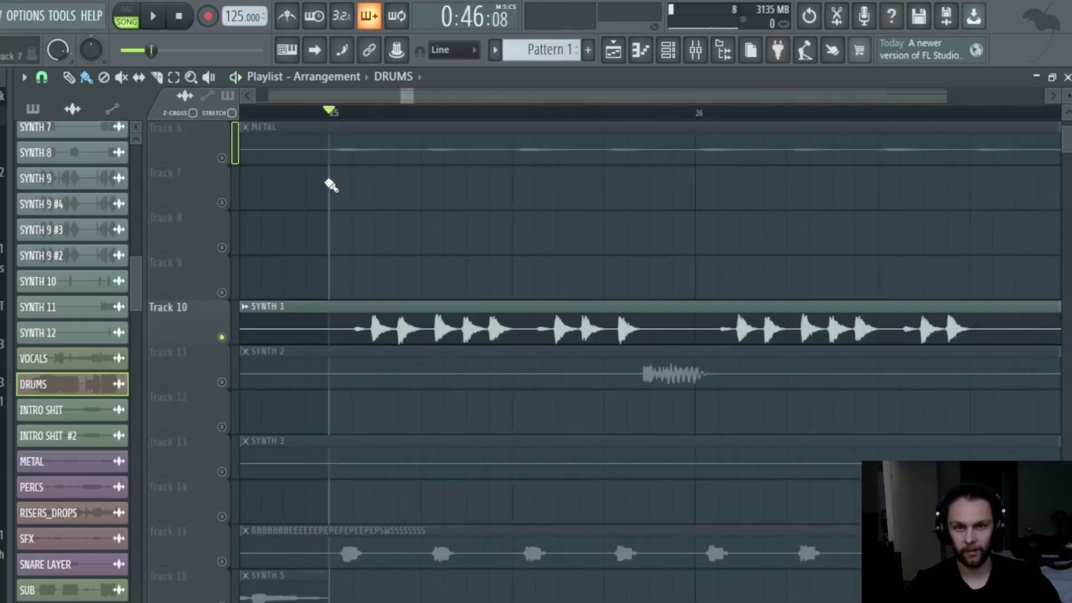
scroll(338, 192, down, 1)
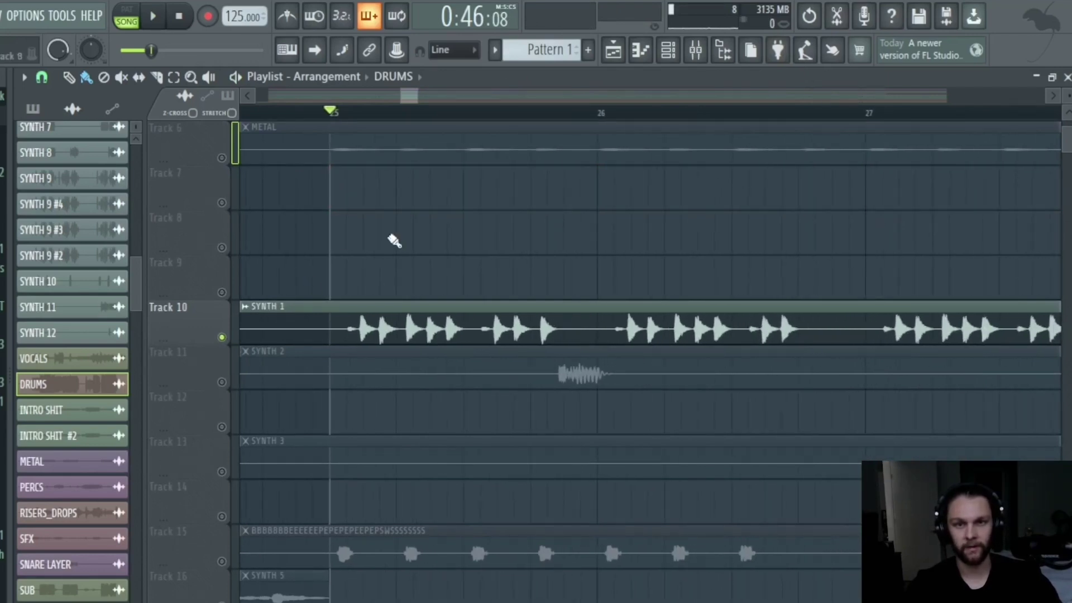
scroll(355, 299, up, 2)
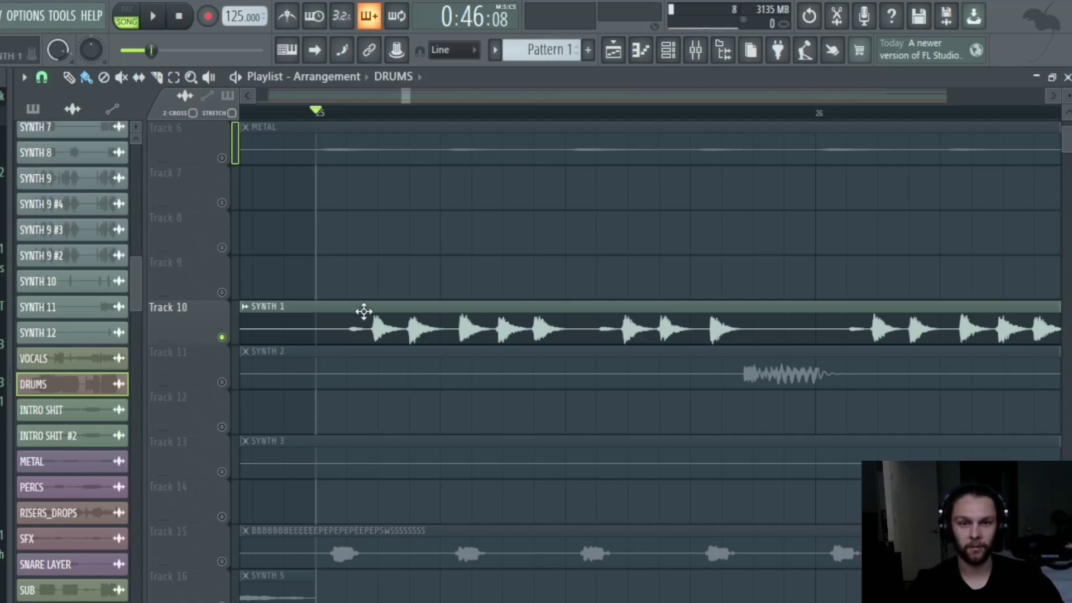
key(space)
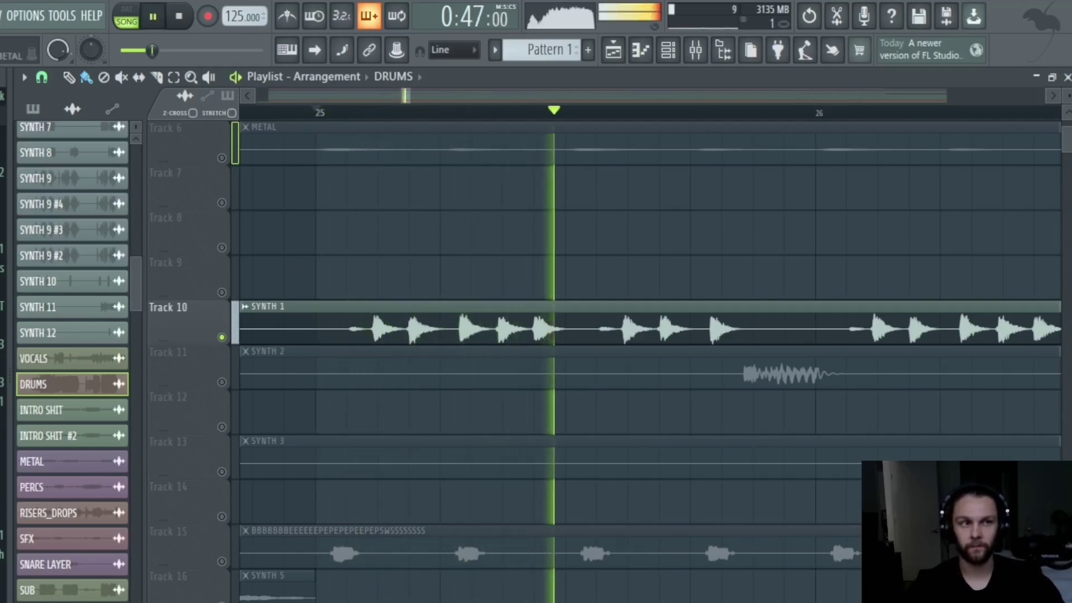
Stop playback, solo the SYNTH 7 track (Track 20), and listen to it from bar 25.
key(space)
scroll(387, 360, down, 7)
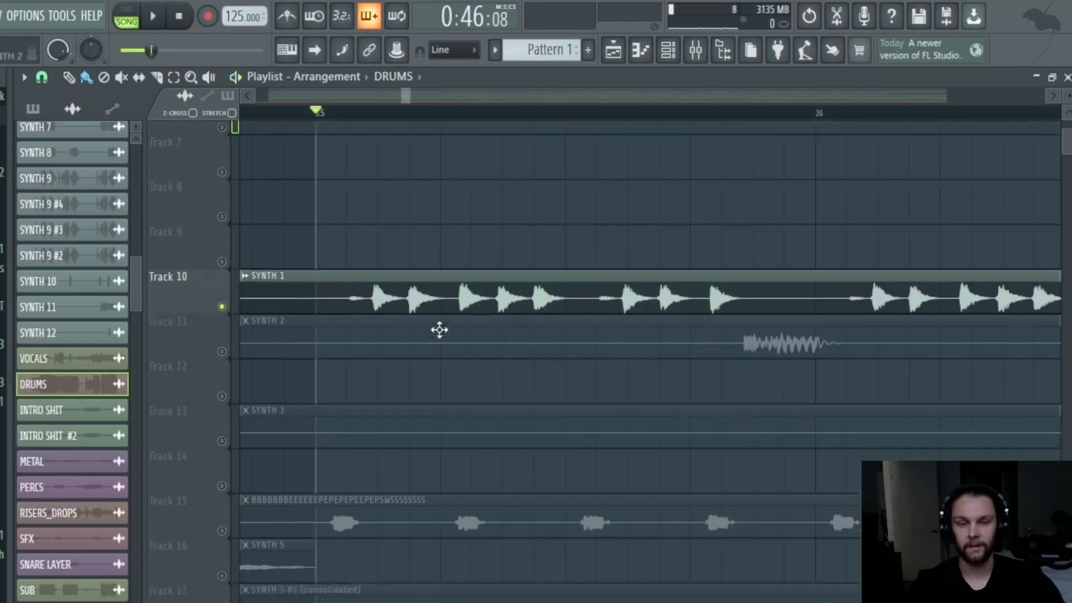
click(222, 473)
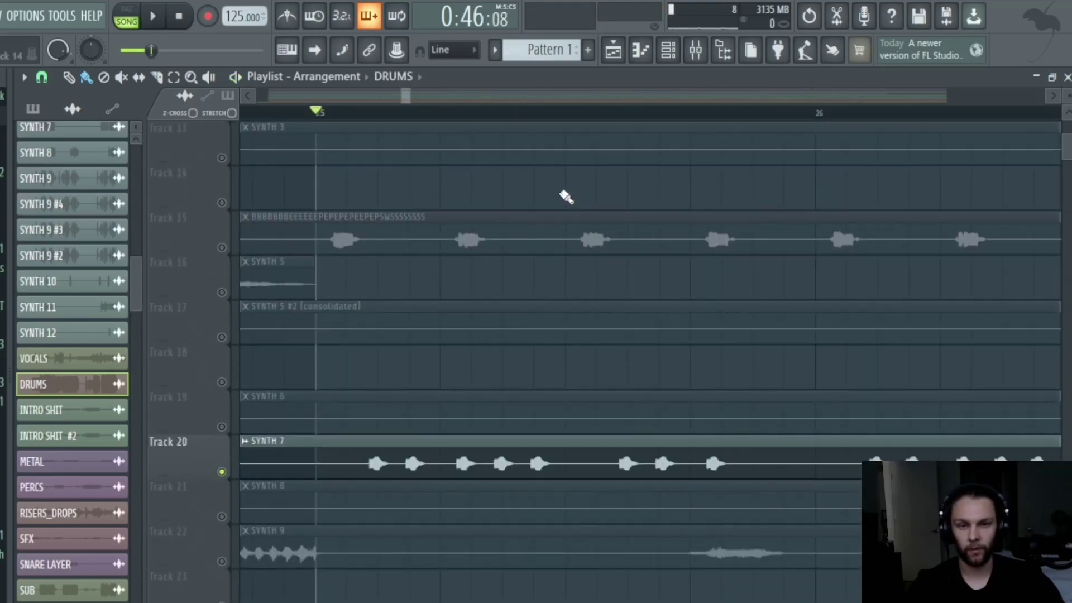
scroll(371, 354, down, 8)
scroll(385, 300, up, 10)
scroll(356, 280, down, 3)
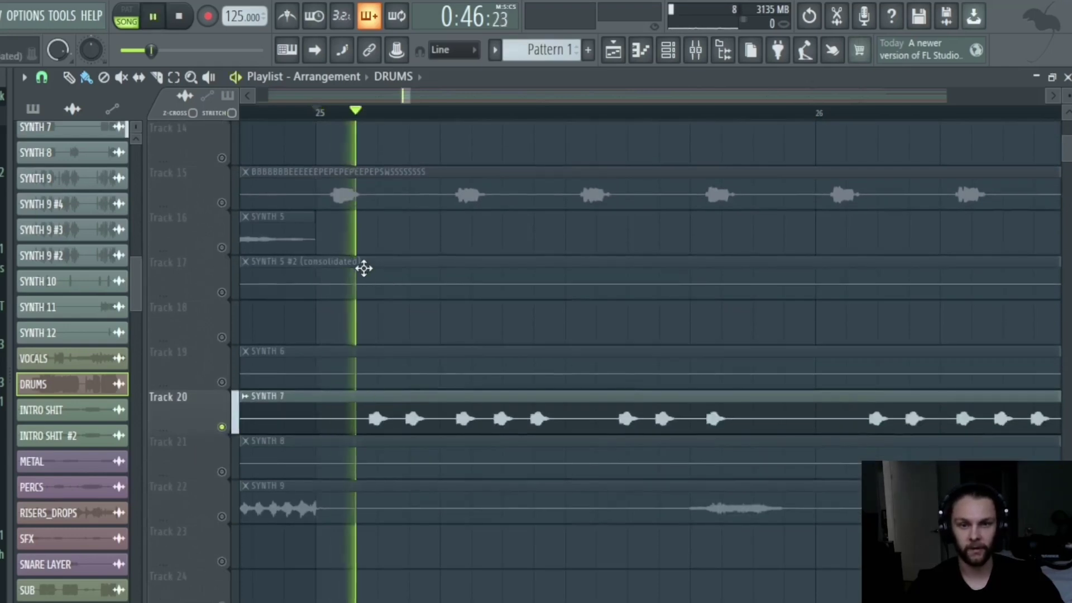
scroll(364, 268, up, 6)
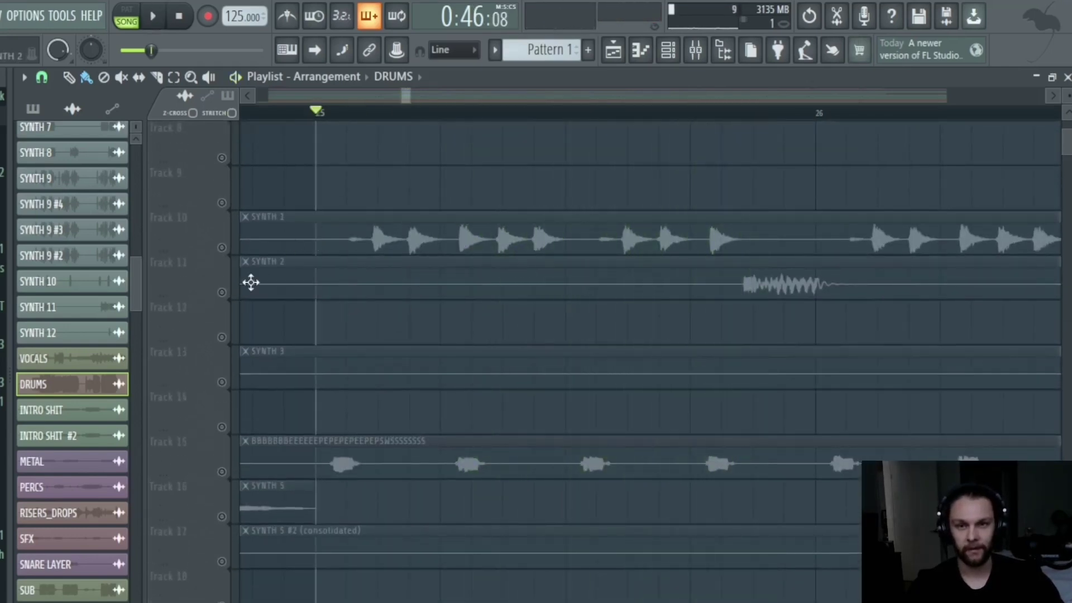
Solo SYNTH 1 on Track 10 together with SYNTH 7 on Track 20 and play them from bar 25.
click(222, 248)
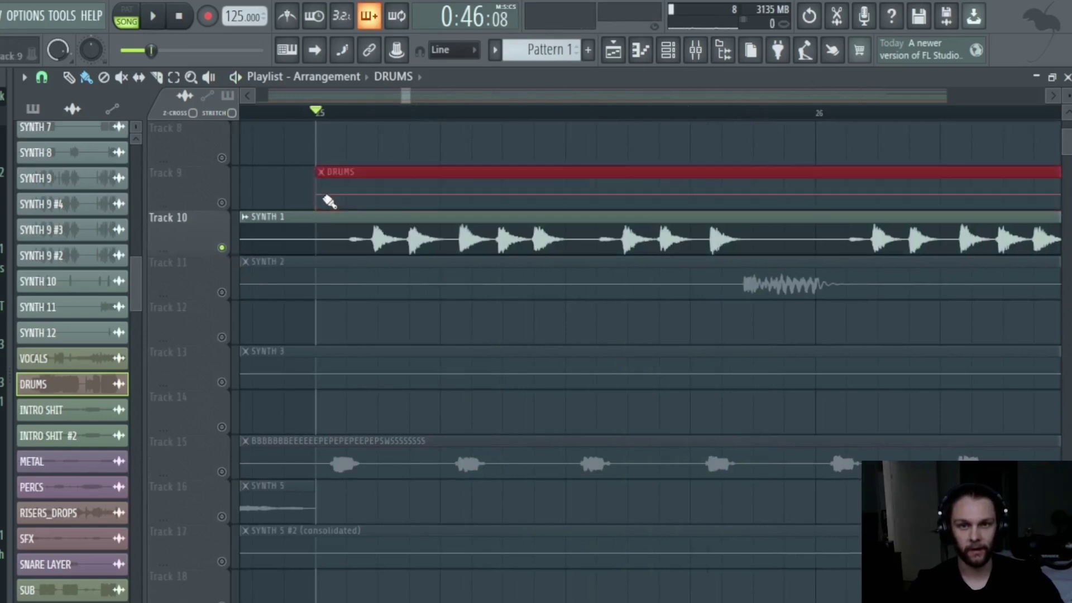
scroll(328, 201, down, 2)
scroll(319, 311, up, 4)
scroll(412, 393, down, 11)
scroll(391, 335, up, 10)
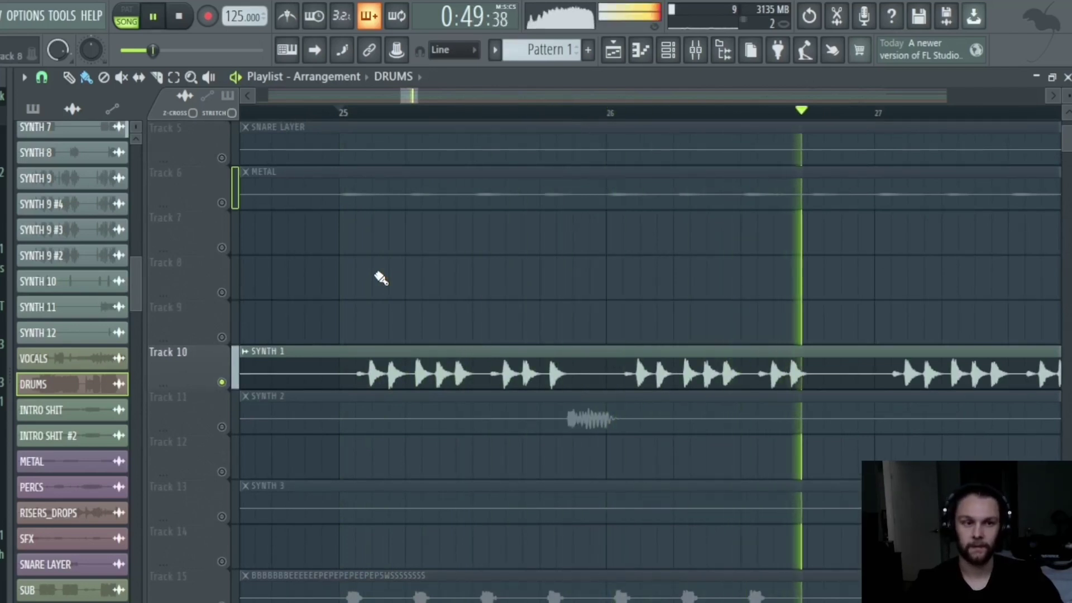
Stop playback and add Track 15 to the soloed SYNTH 1 and SYNTH 7 tracks.
key(space)
scroll(547, 316, down, 5)
scroll(355, 305, up, 3)
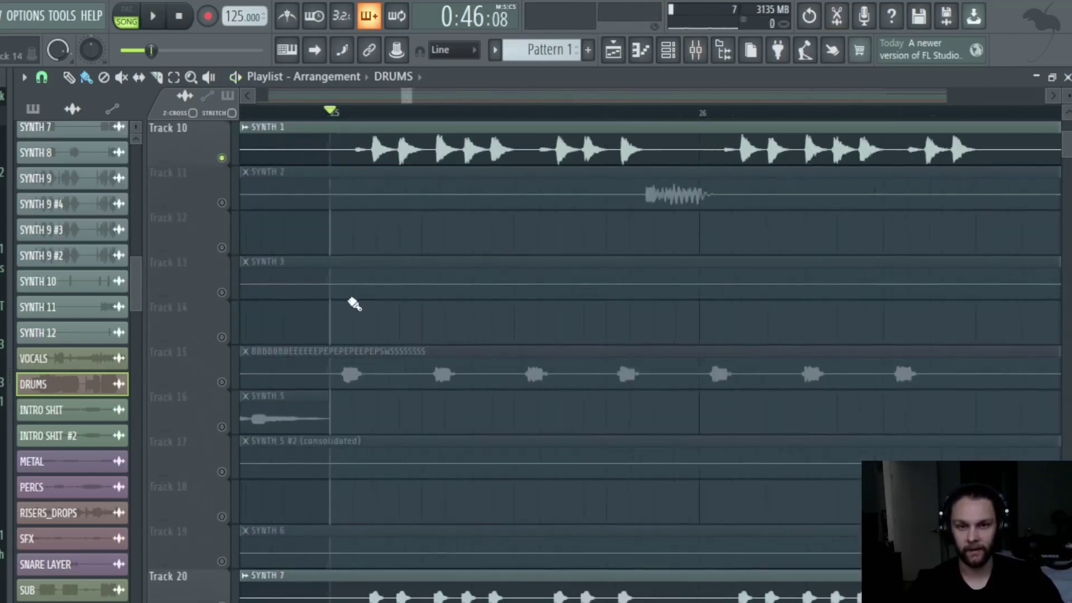
click(222, 383)
scroll(328, 340, down, 3)
scroll(318, 343, up, 2)
scroll(320, 337, down, 2)
scroll(320, 336, down, 1)
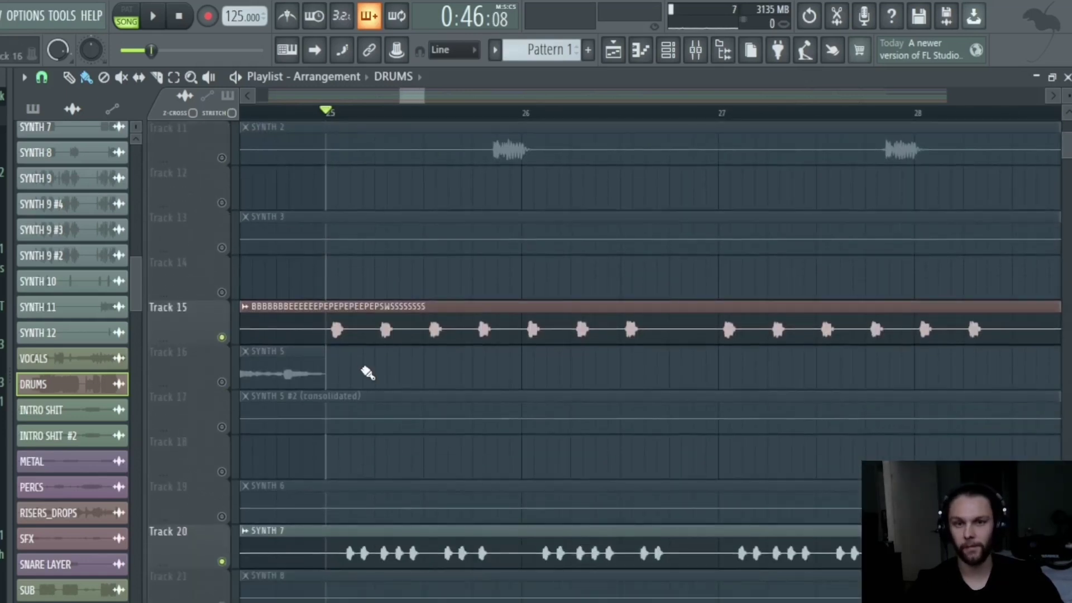
Play the three soloed tracks together from bar 25 to past bar 28, checking how their patterns line up, and stop.
key(space)
scroll(369, 374, up, 4)
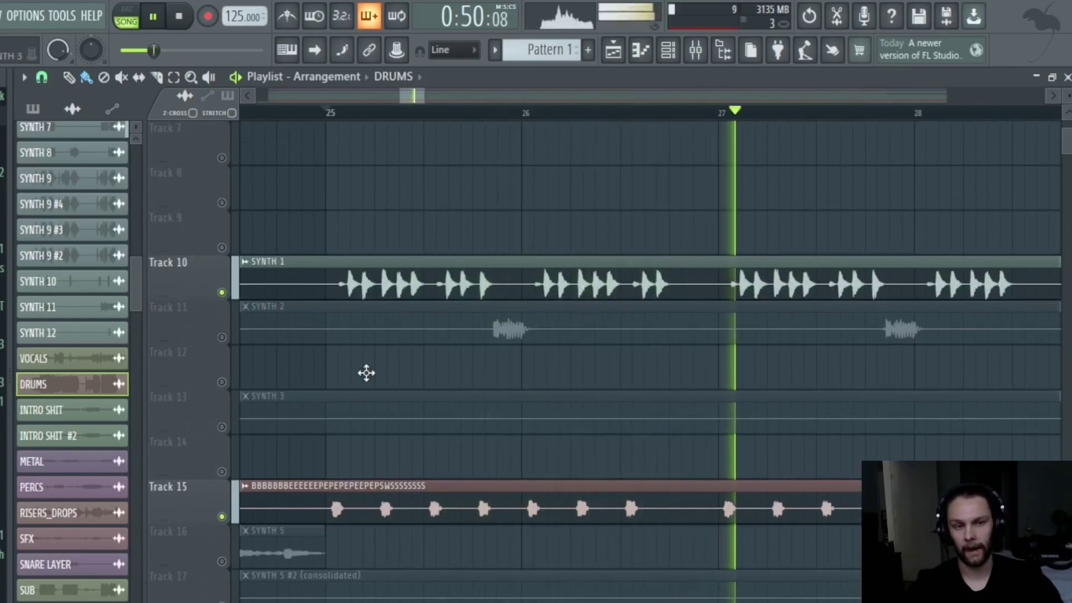
ctrl+scroll(354, 377, down, 3)
scroll(367, 376, up, 2)
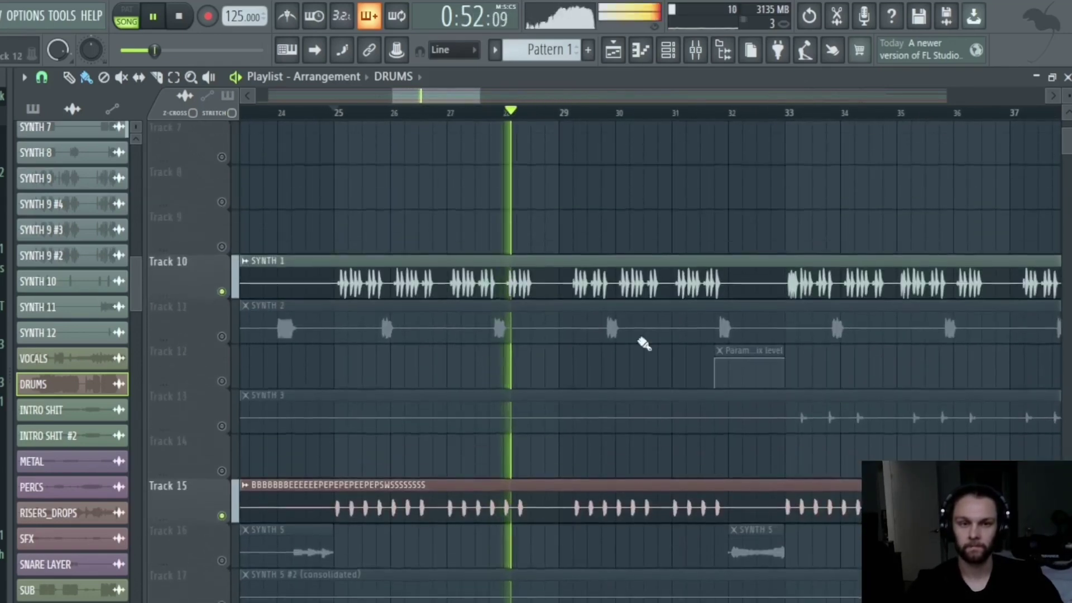
scroll(371, 343, down, 5)
scroll(356, 362, up, 2)
key(space)
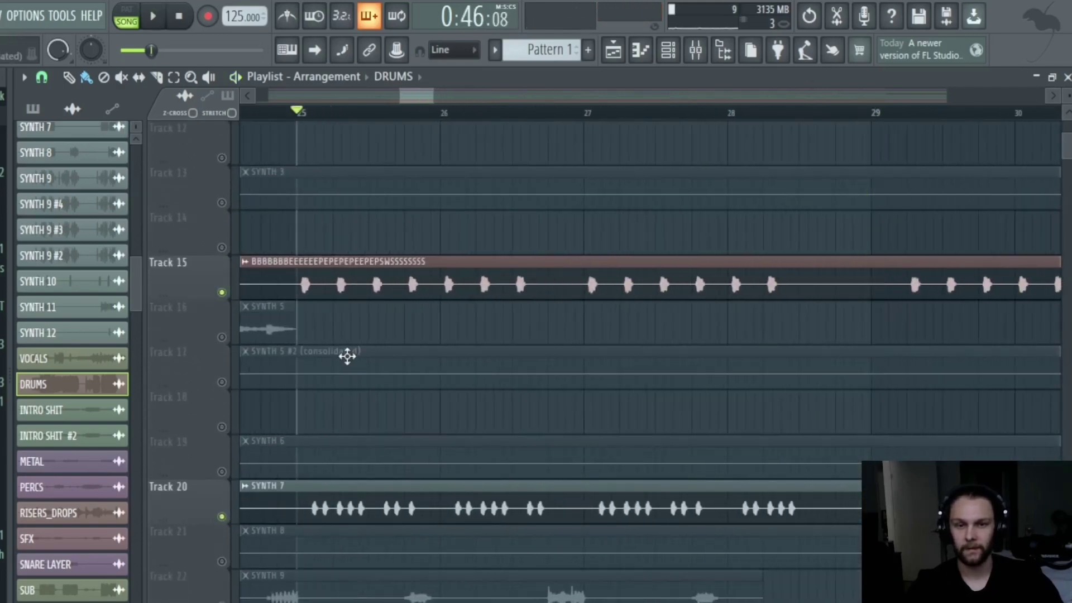
Find SYNTH 9 on Track 22 below the other synths and make it the only soloed track.
scroll(330, 366, down, 4)
scroll(340, 354, down, 2)
scroll(342, 352, down, 2)
scroll(341, 352, down, 4)
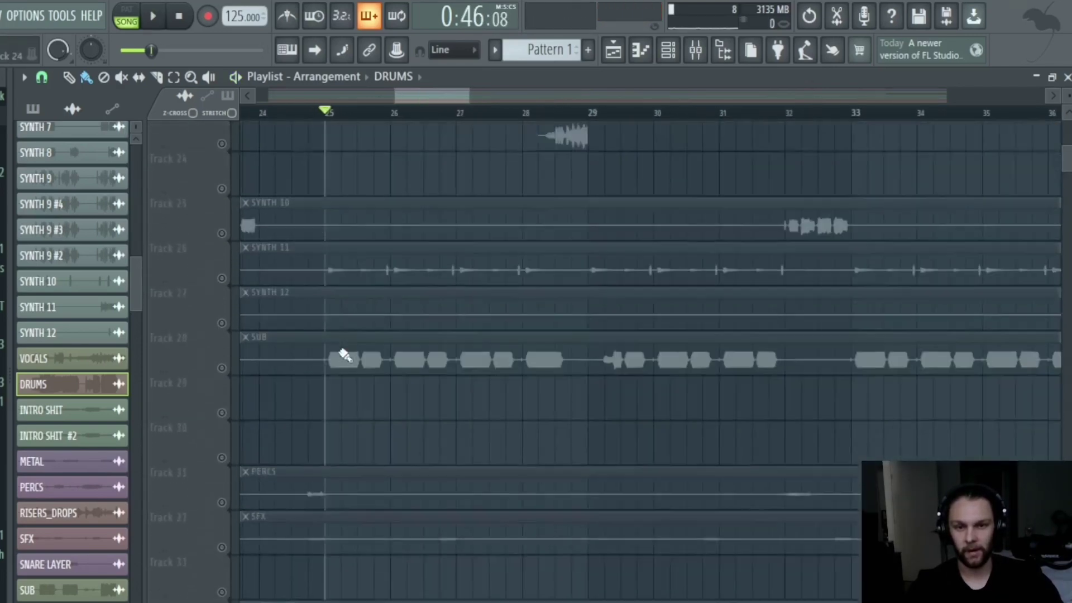
scroll(335, 375, up, 5)
scroll(328, 395, up, 3)
scroll(423, 157, up, 2)
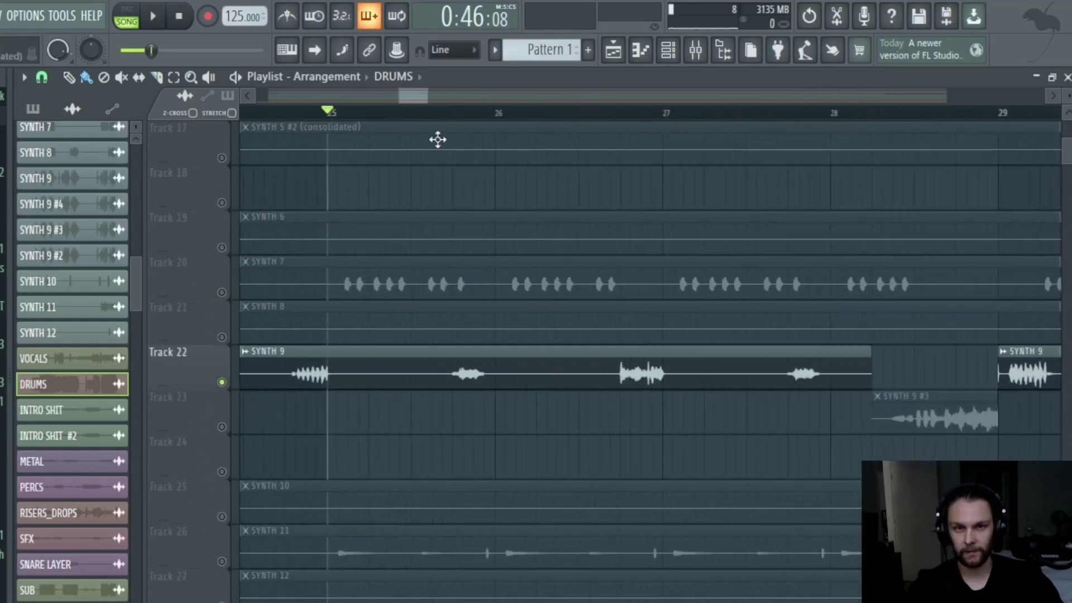
Add SYNTH 9 #3 on Track 23 to the soloed SYNTH 9 and play both tracks up to about bar 29.
scroll(400, 454, down, 4)
scroll(239, 280, up, 1)
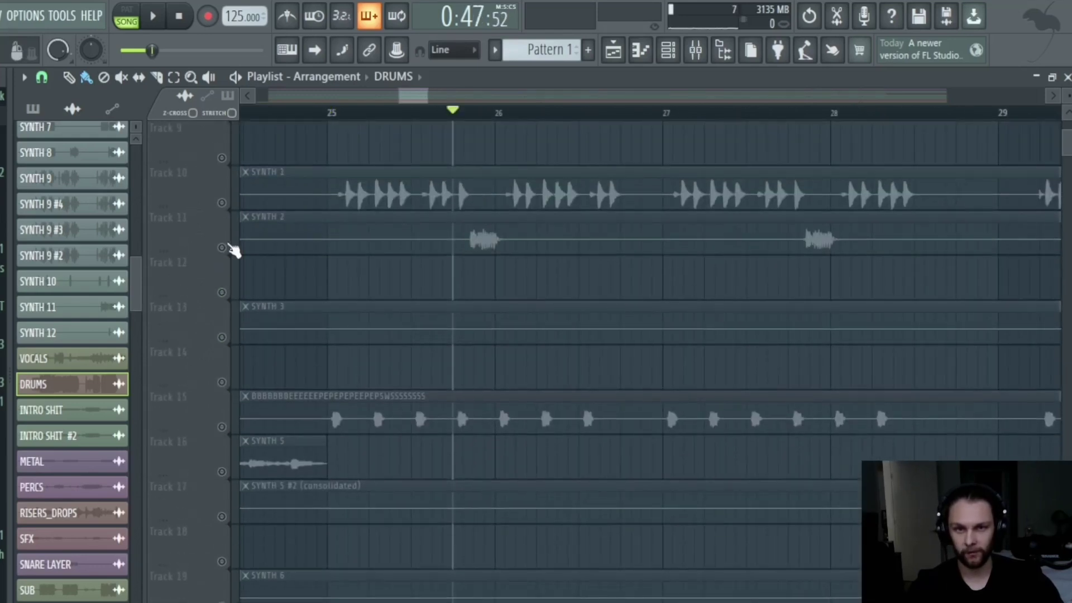
scroll(402, 401, up, 8)
scroll(402, 401, down, 3)
scroll(330, 453, down, 2)
key(space)
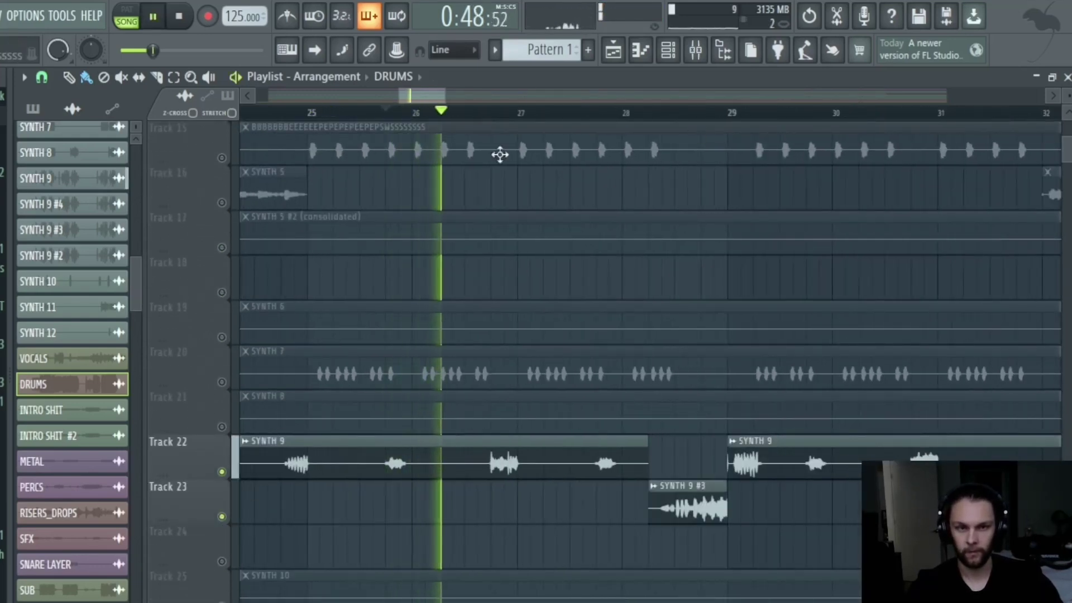
click(596, 113)
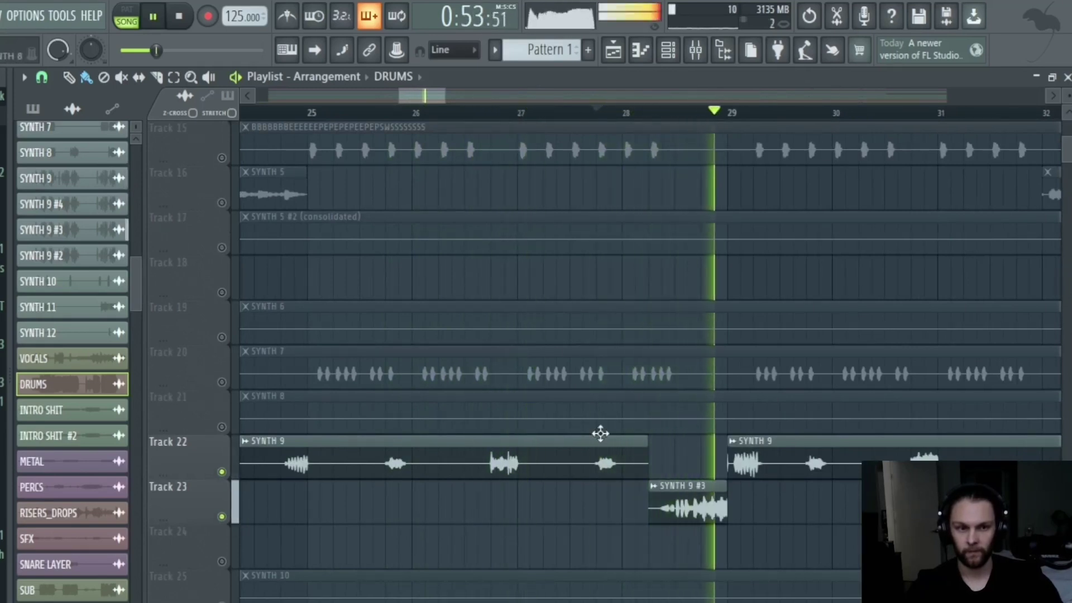
key(space)
Mark a quarter-bar time selection from the start of the SYNTH 9 #3 clip after bar 28 and briefly play it.
scroll(691, 383, down, 3)
scroll(691, 384, up, 3)
drag(651, 115, 573, 120)
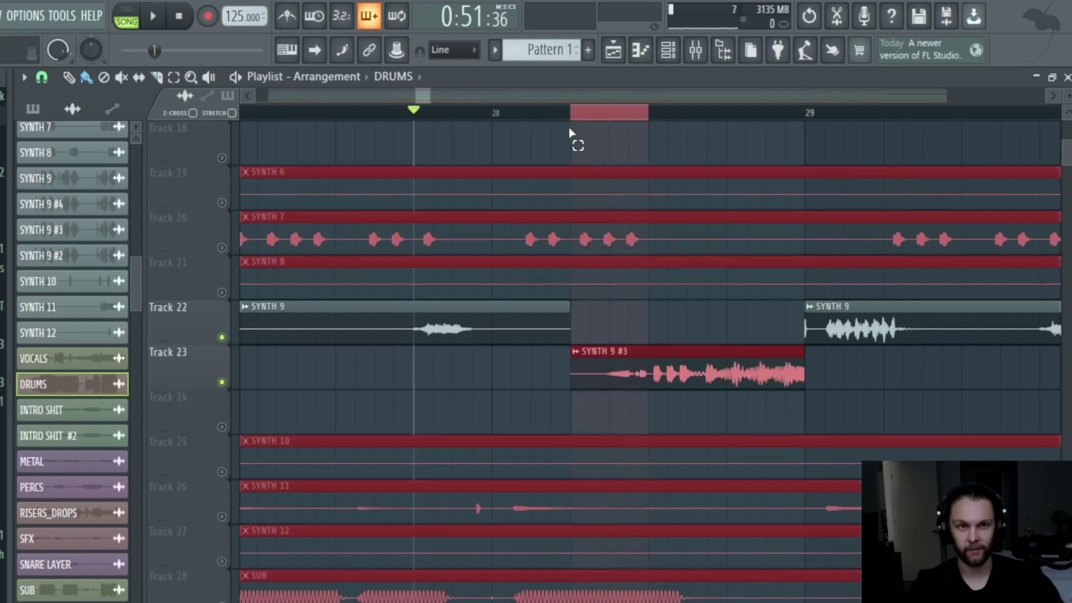
key(space)
key(space)
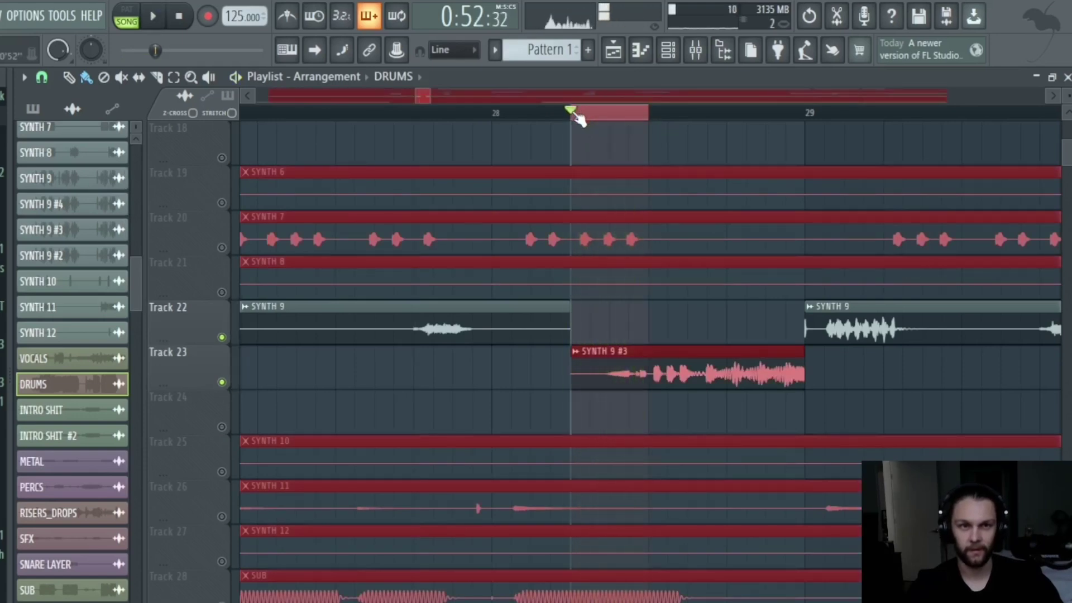
Clear the time selection and return the playhead to bar 25.
click(575, 112)
scroll(598, 249, down, 3)
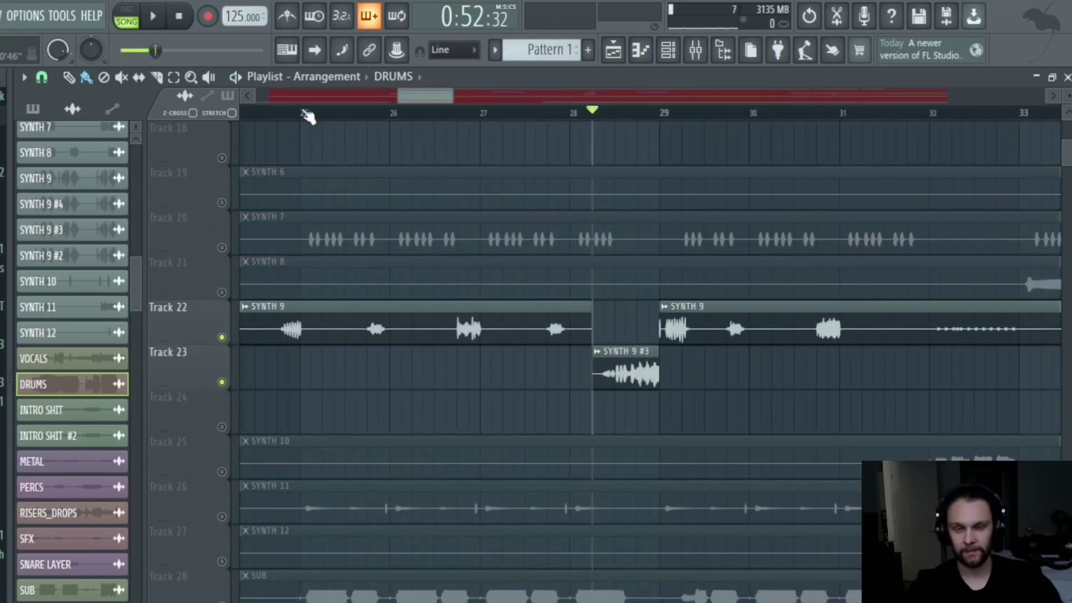
click(304, 114)
scroll(306, 247, down, 5)
scroll(285, 268, up, 2)
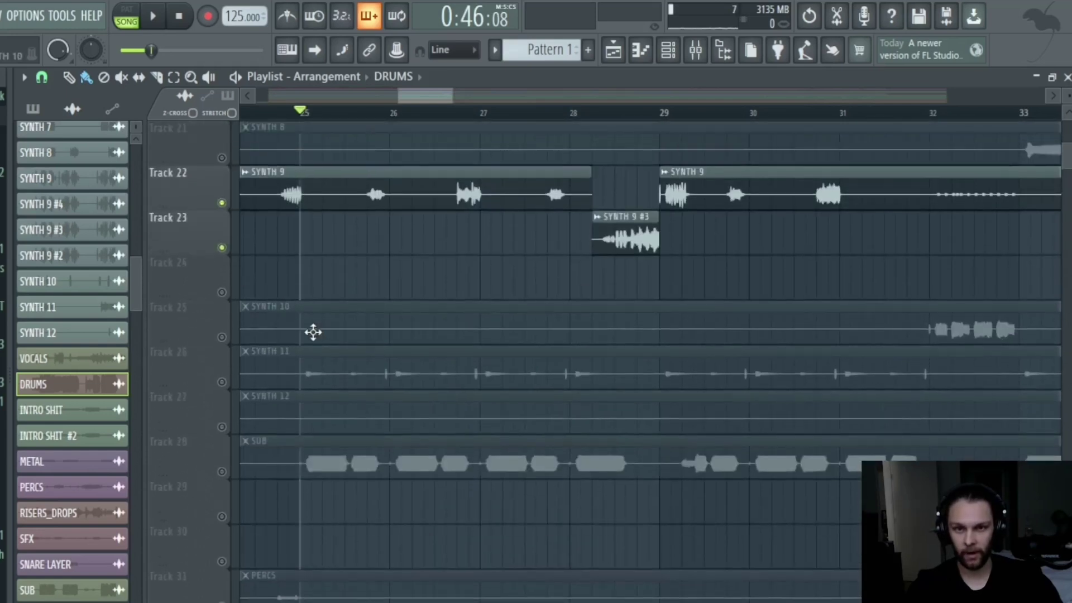
Solo the SUB track (Track 28) in place of the SYNTH 9 tracks.
scroll(313, 333, down, 2)
scroll(288, 383, up, 3)
right_click(311, 411)
scroll(306, 407, down, 2)
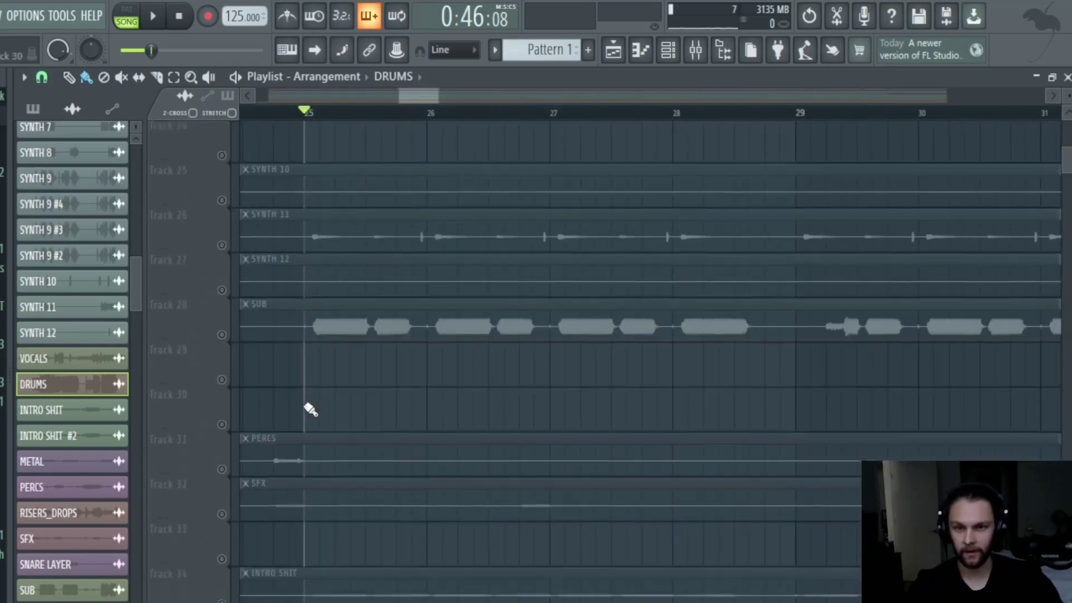
scroll(222, 319, up, 2)
click(222, 292)
scroll(318, 318, down, 2)
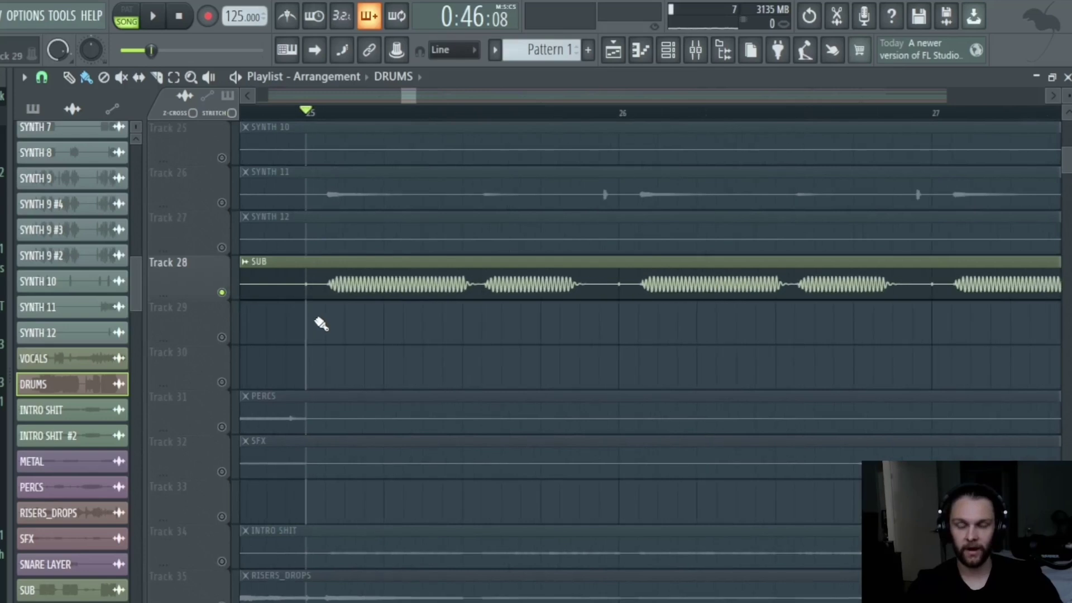
Examine the SUB waveform from bar 25 onward, comparing its note lengths and gaps at different zoom levels.
scroll(318, 323, up, 1)
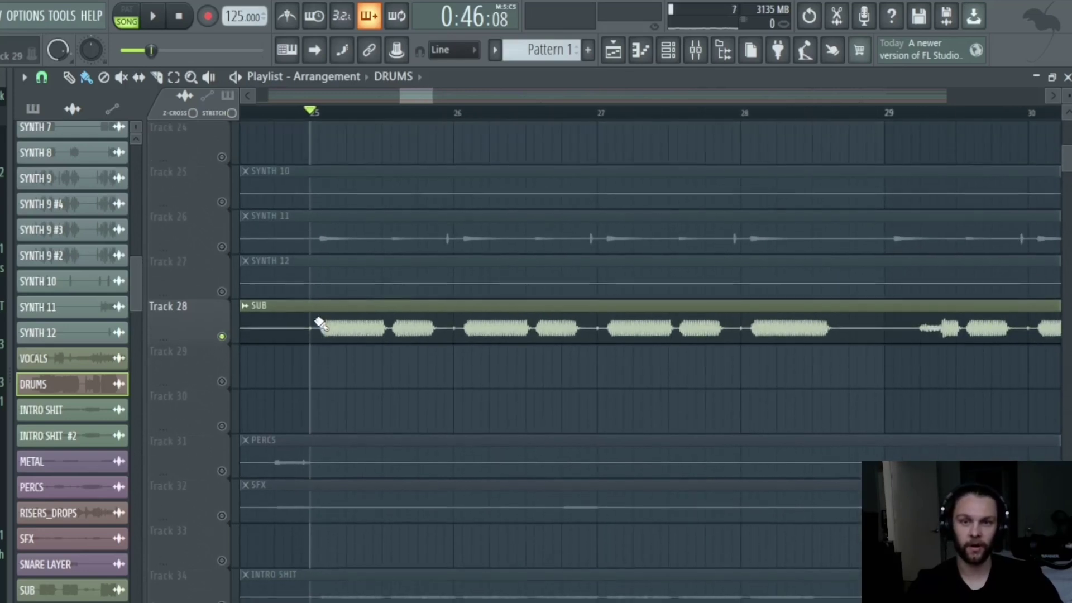
scroll(312, 337, up, 3)
scroll(349, 330, up, 1)
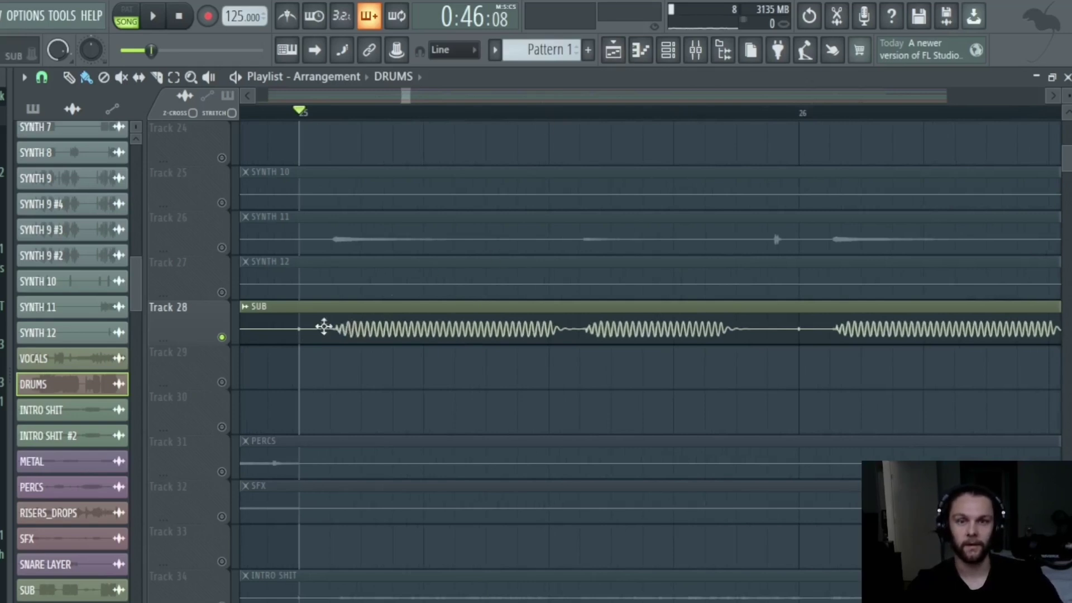
scroll(324, 326, down, 2)
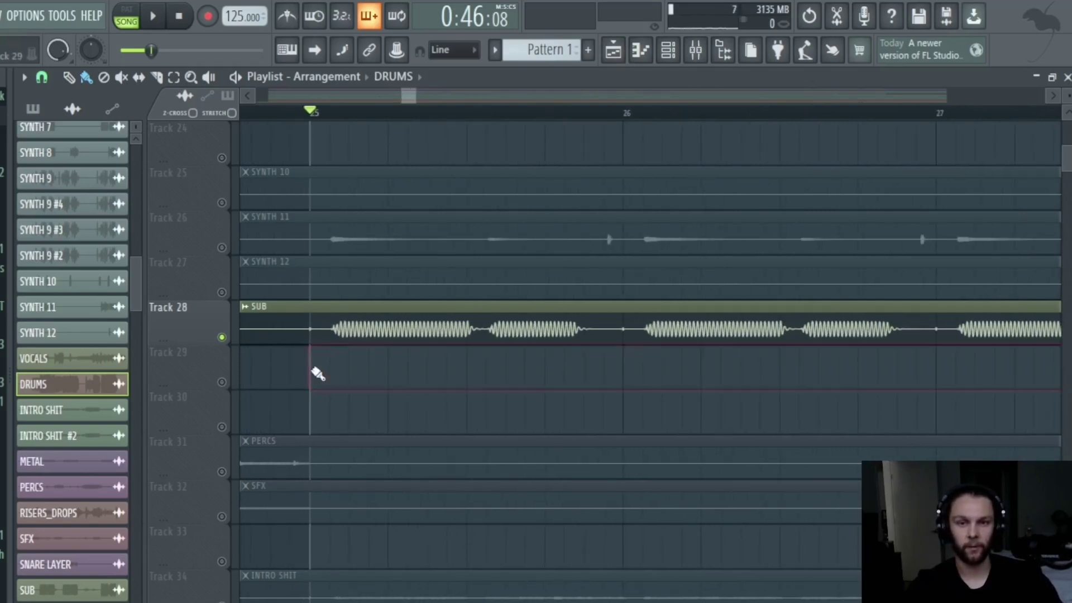
scroll(323, 366, down, 4)
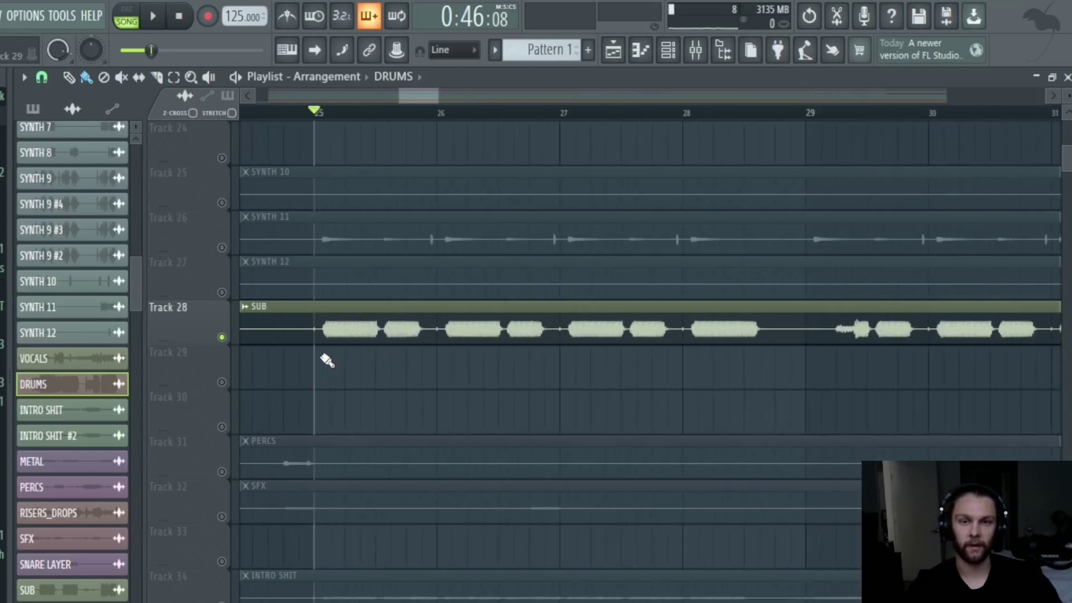
scroll(321, 355, up, 2)
scroll(316, 337, down, 4)
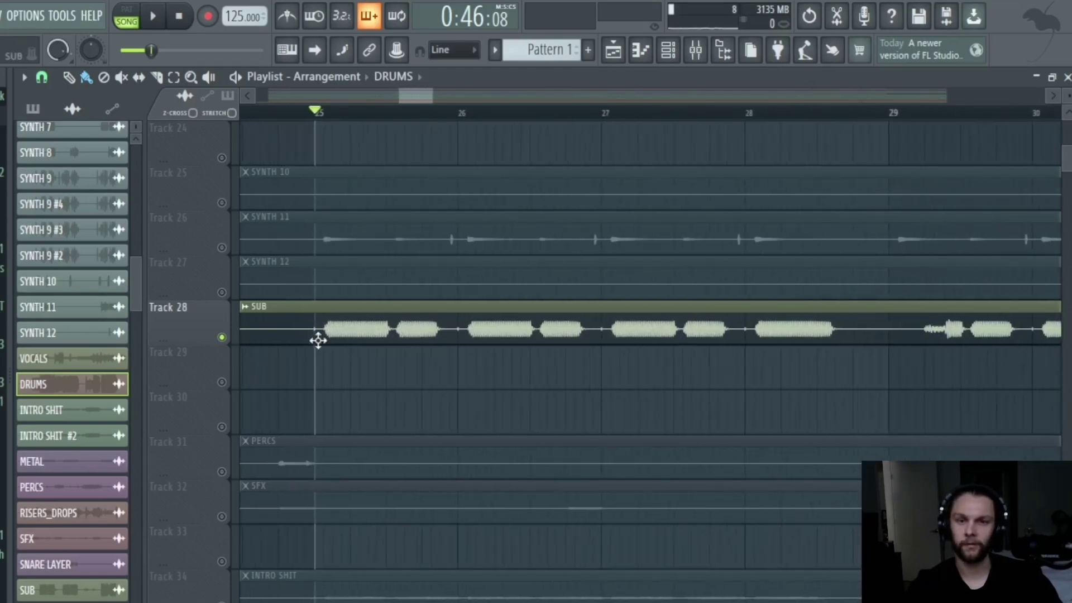
scroll(596, 275, up, 2)
scroll(319, 411, down, 2)
scroll(325, 366, up, 4)
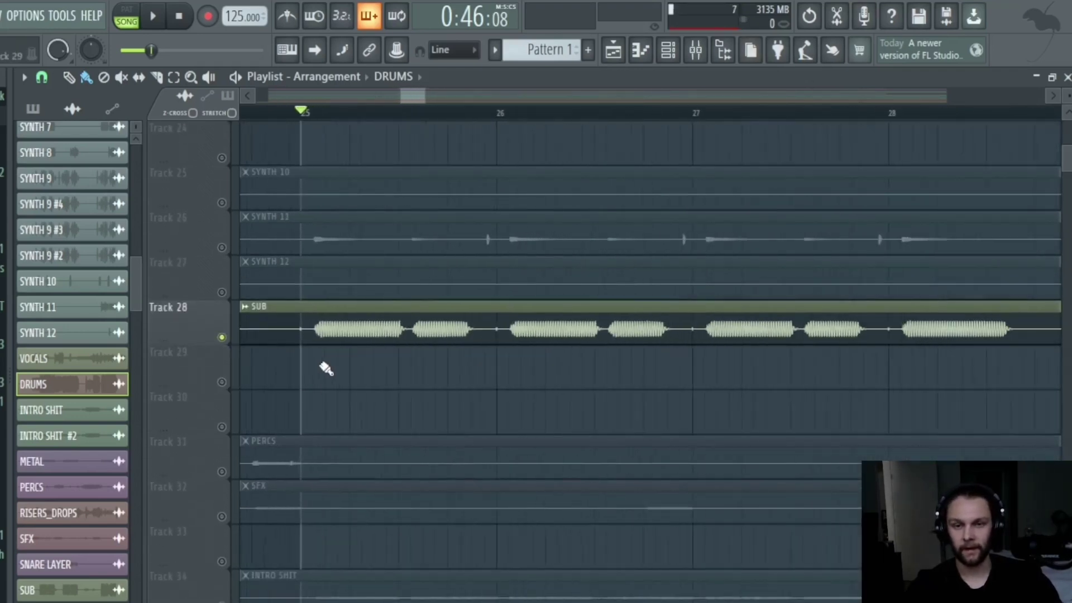
Open the SUB audio clip's channel settings and bring up the mixer.
click(317, 329)
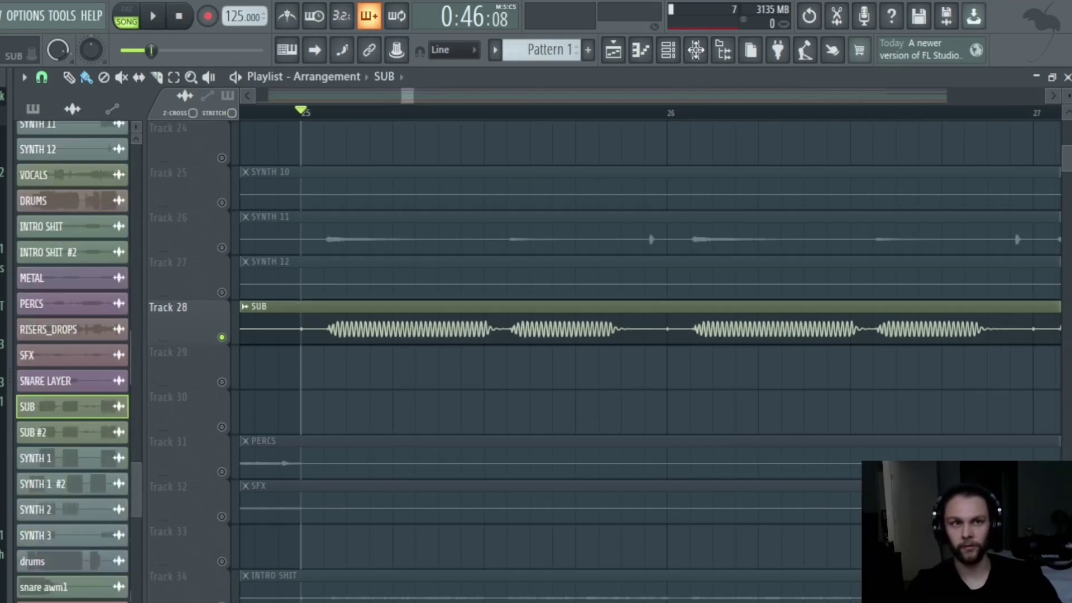
click(696, 50)
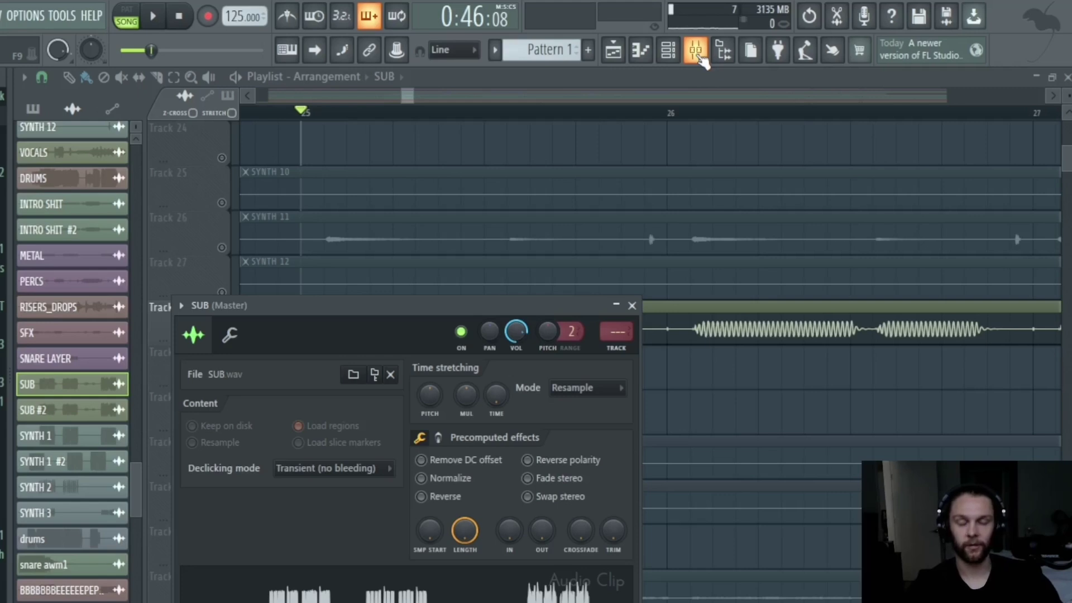
click(696, 50)
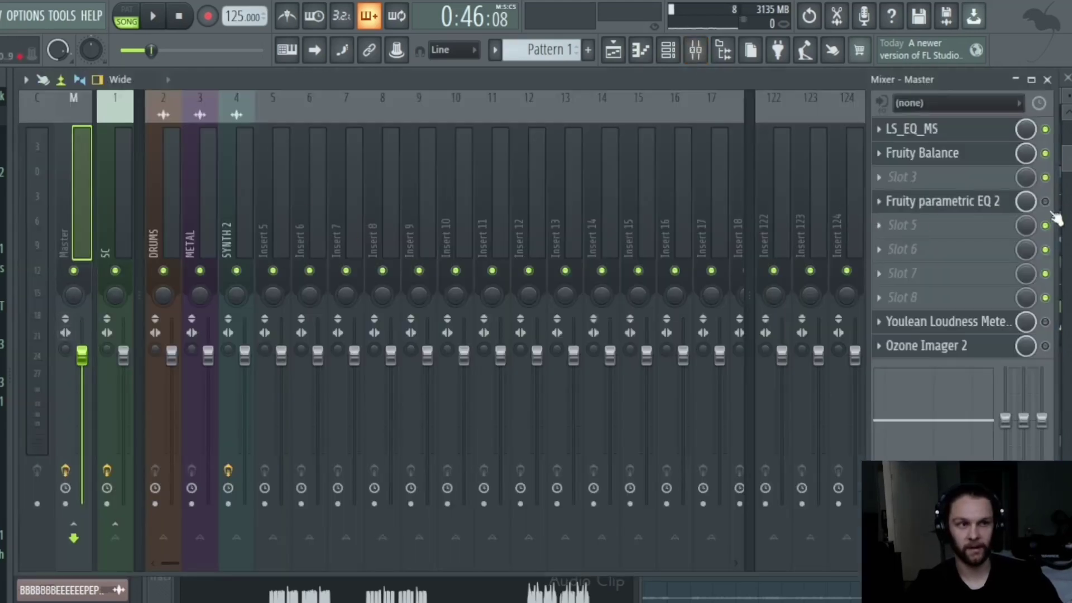
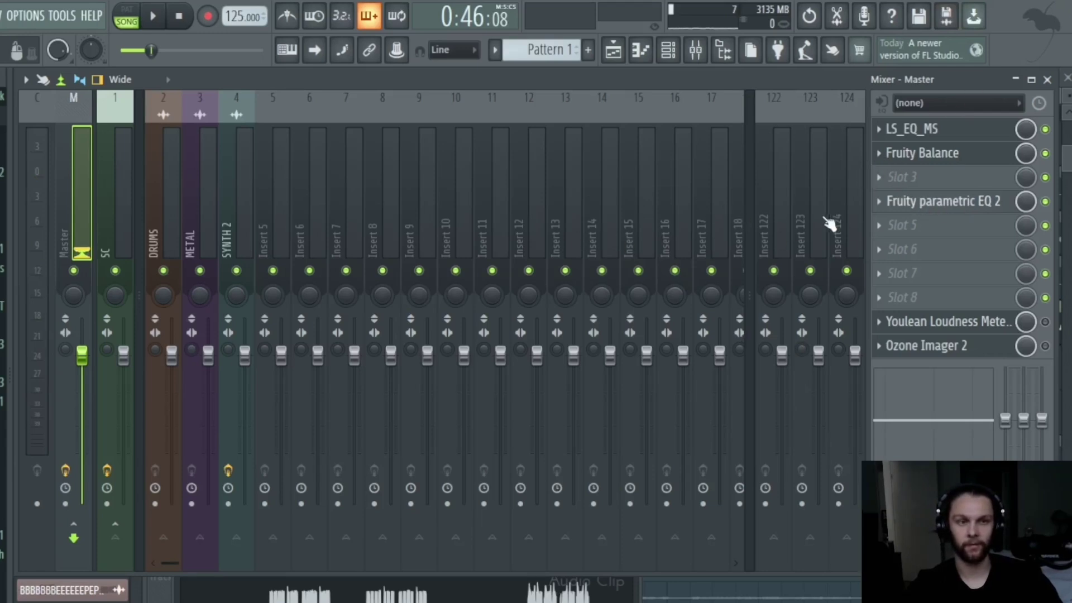
Open Fruity parametric EQ 2 on the Master track and boost band 5 to the maximum as a narrow peak.
click(932, 202)
drag(466, 204, 501, 166)
drag(407, 260, 408, 204)
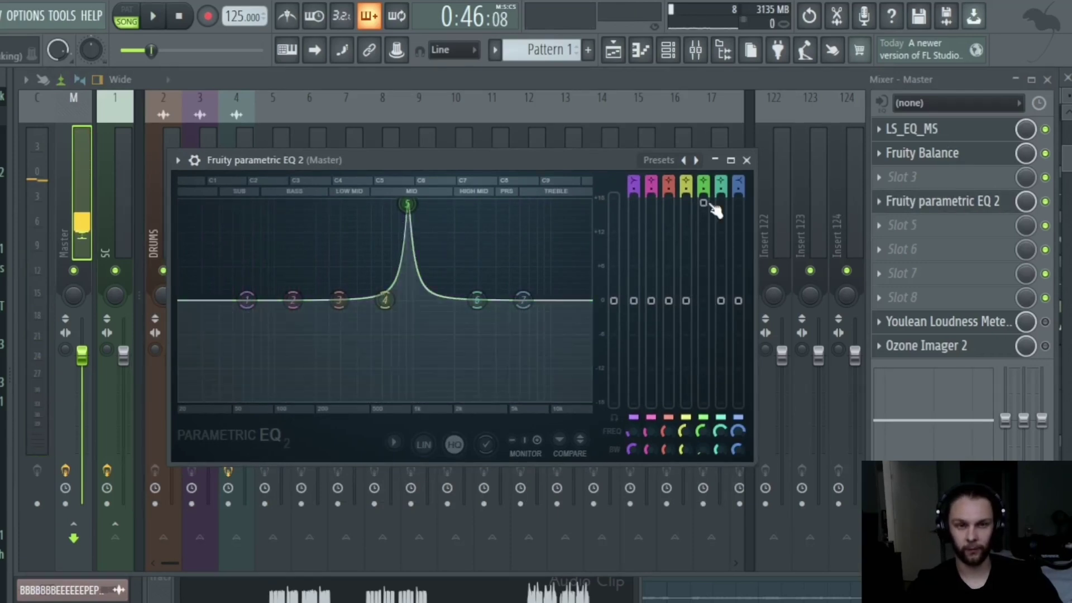
drag(587, 164, 596, 170)
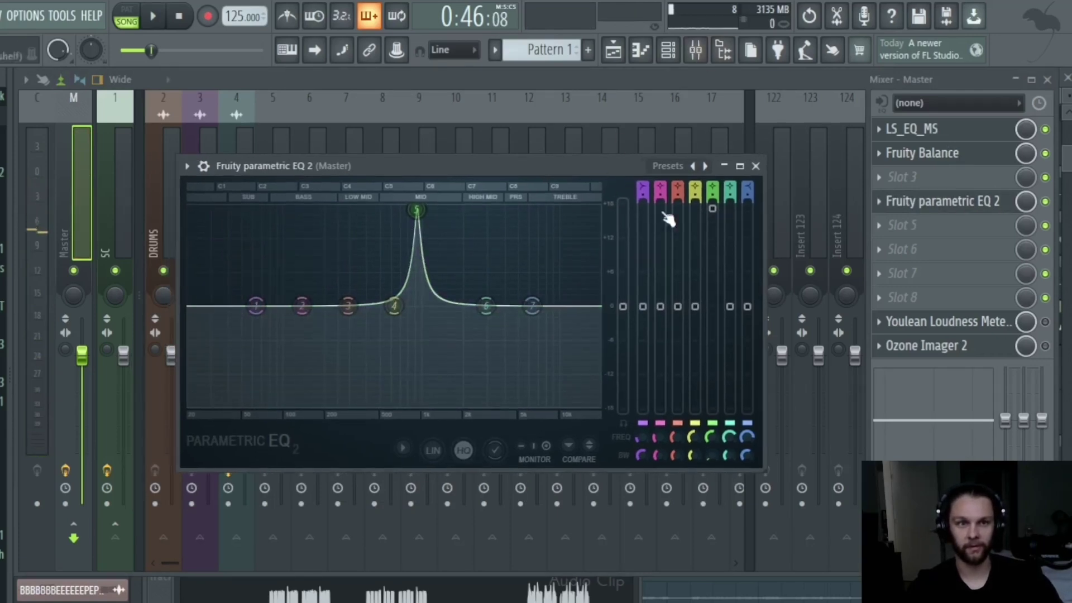
drag(714, 213, 713, 273)
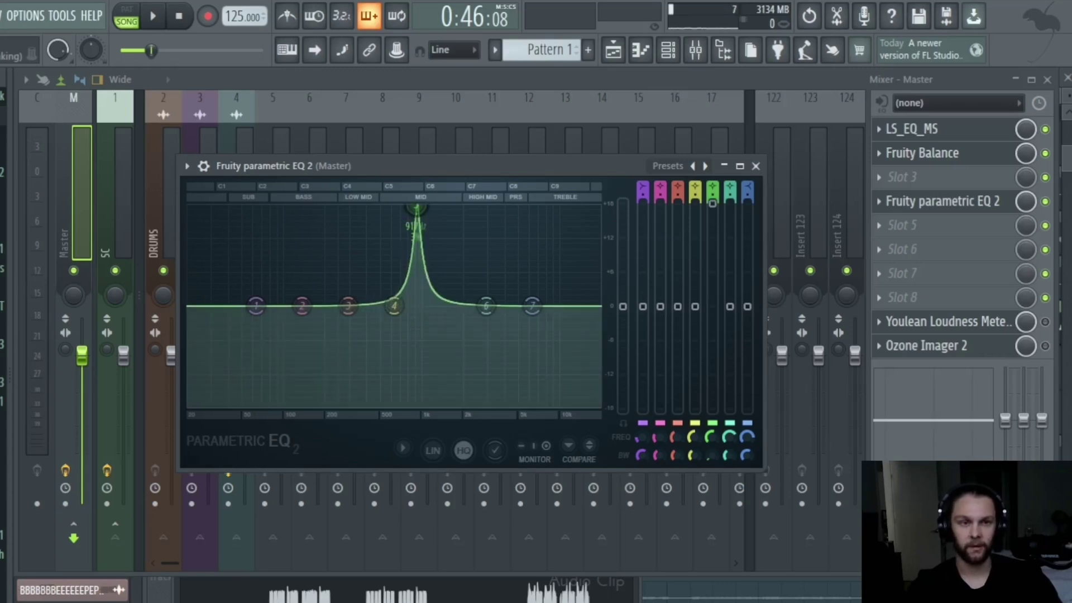
Lower band 5's boost to about +12 dB, sweep its peak down to about 532 Hz during playback, and close the EQ.
drag(712, 203, 713, 239)
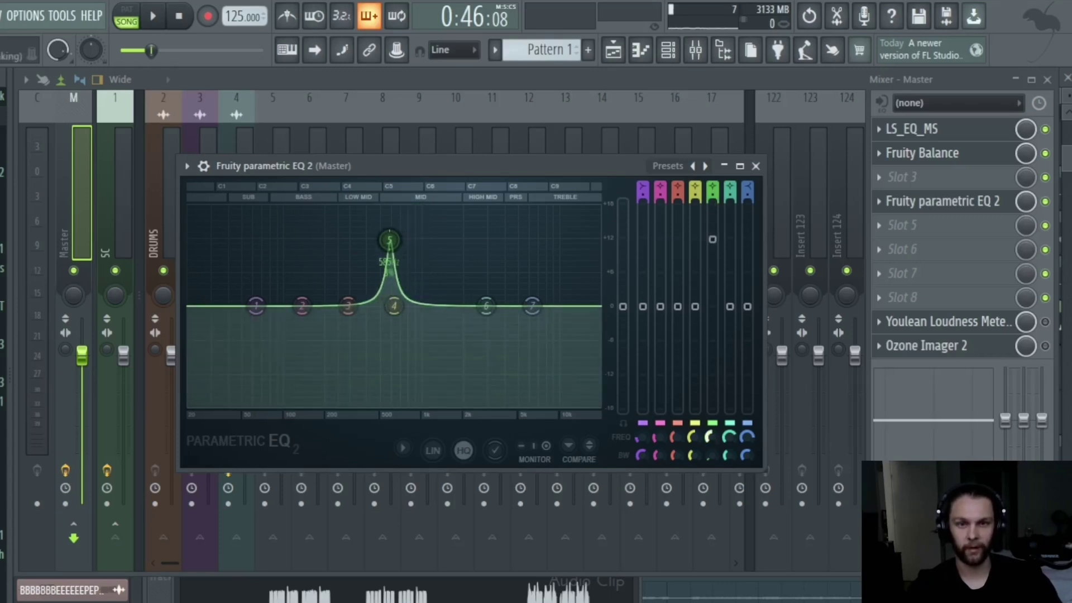
key(space)
mouse_move(390, 240)
mouse_down()
mouse_move(507, 240)
mouse_move(318, 240)
mouse_move(409, 240)
mouse_move(384, 240)
mouse_up()
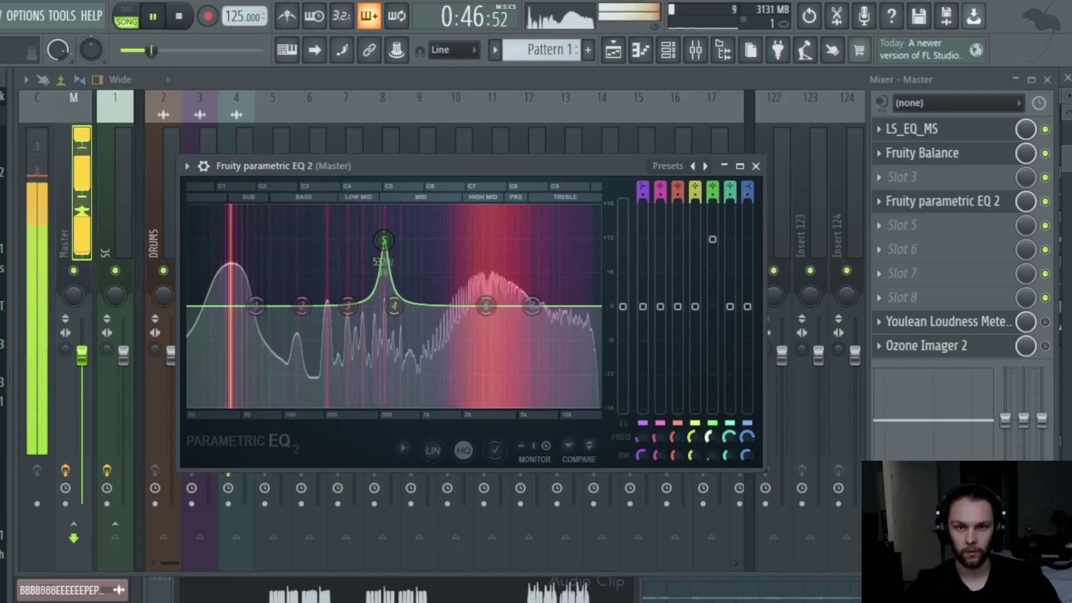
click(756, 166)
key(space)
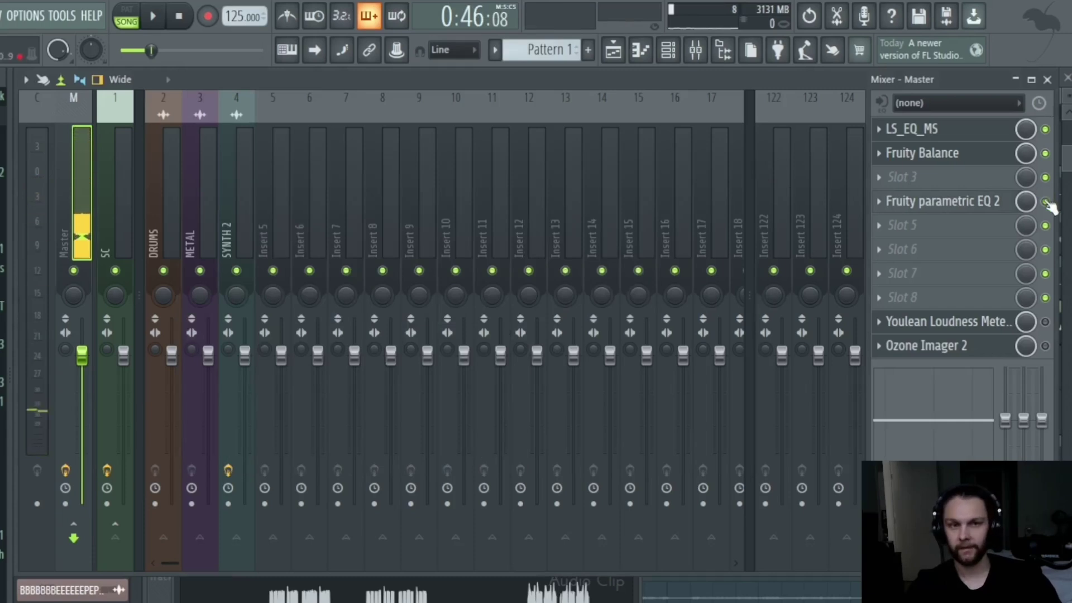
Return to the playlist and unmute SYNTH 7, SYNTH 5 and the Track 15 clip alongside SUB.
click(615, 60)
scroll(296, 399, up, 4)
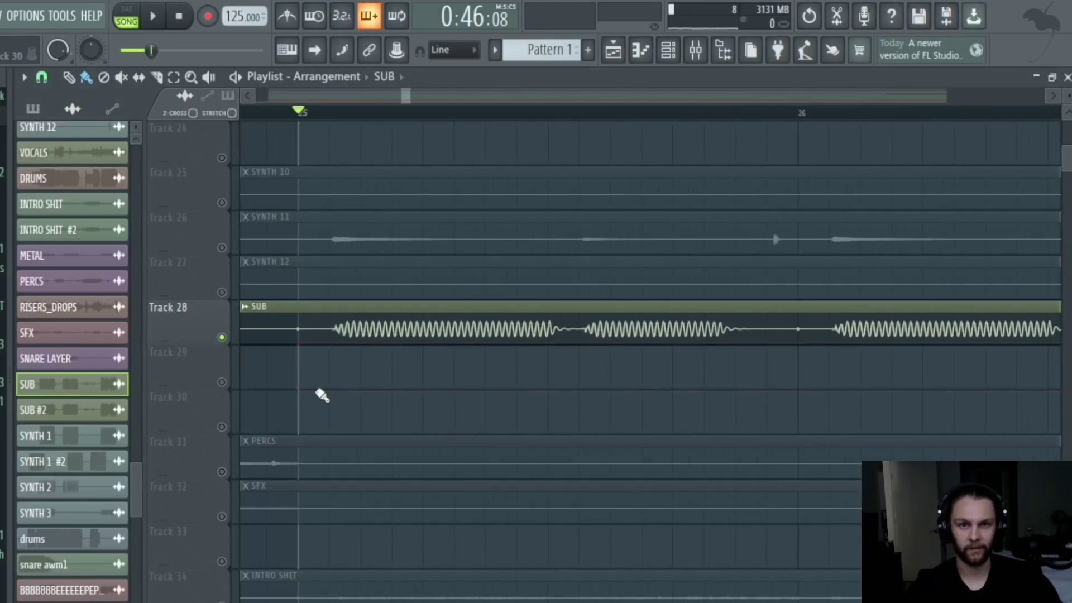
scroll(321, 394, up, 2)
scroll(321, 408, down, 3)
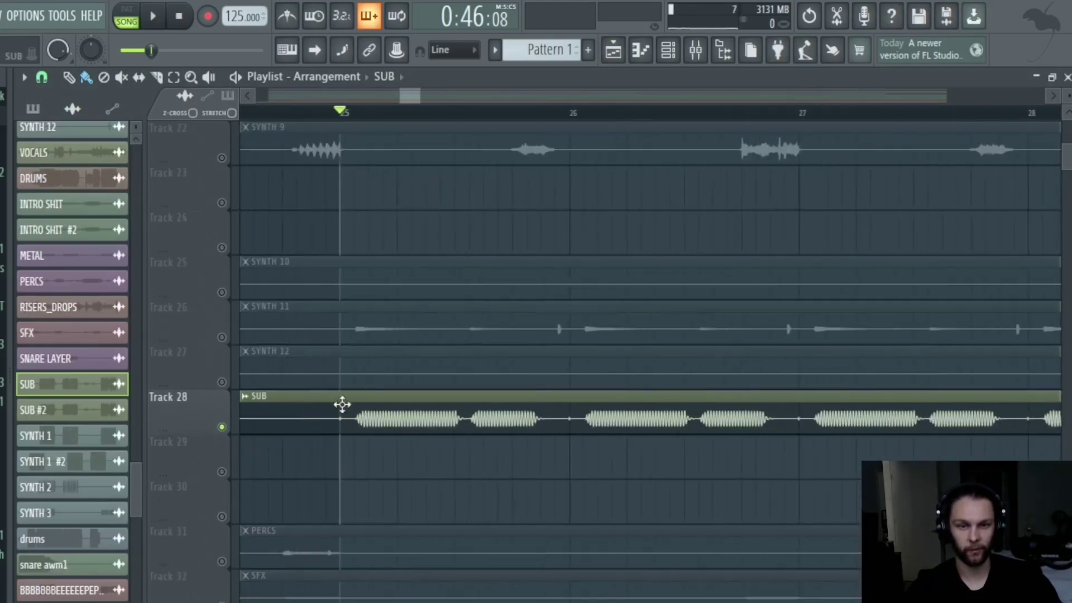
scroll(342, 404, down, 1)
scroll(348, 402, up, 7)
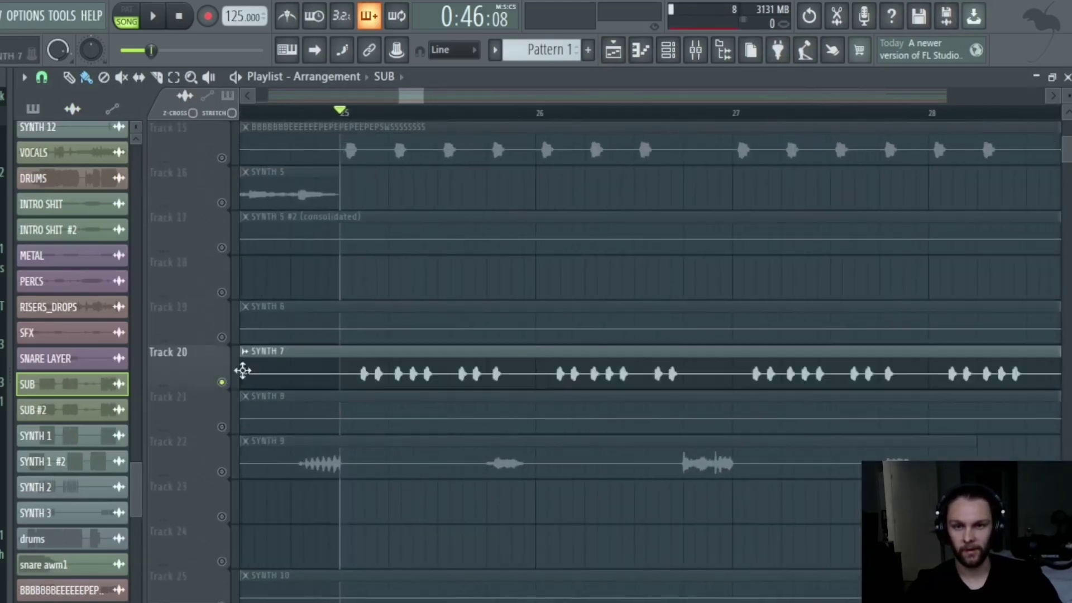
scroll(243, 370, up, 9)
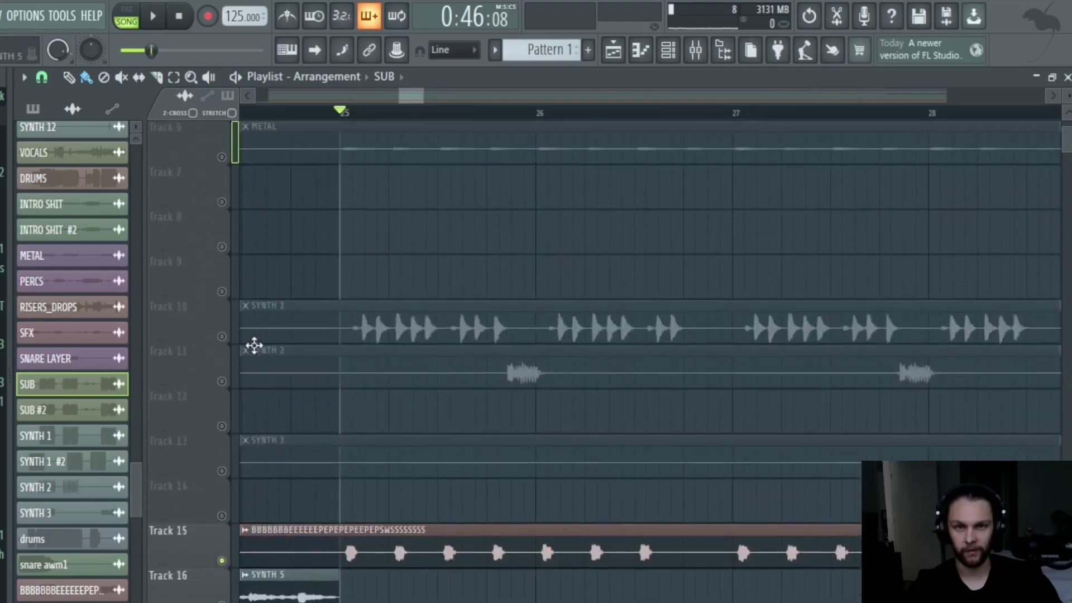
Unmute SYNTH 1, SYNTH 2, SYNTH 8, SYNTH 9 and SYNTH 11 to complete the group of active layers.
click(221, 337)
click(222, 381)
scroll(245, 397, down, 5)
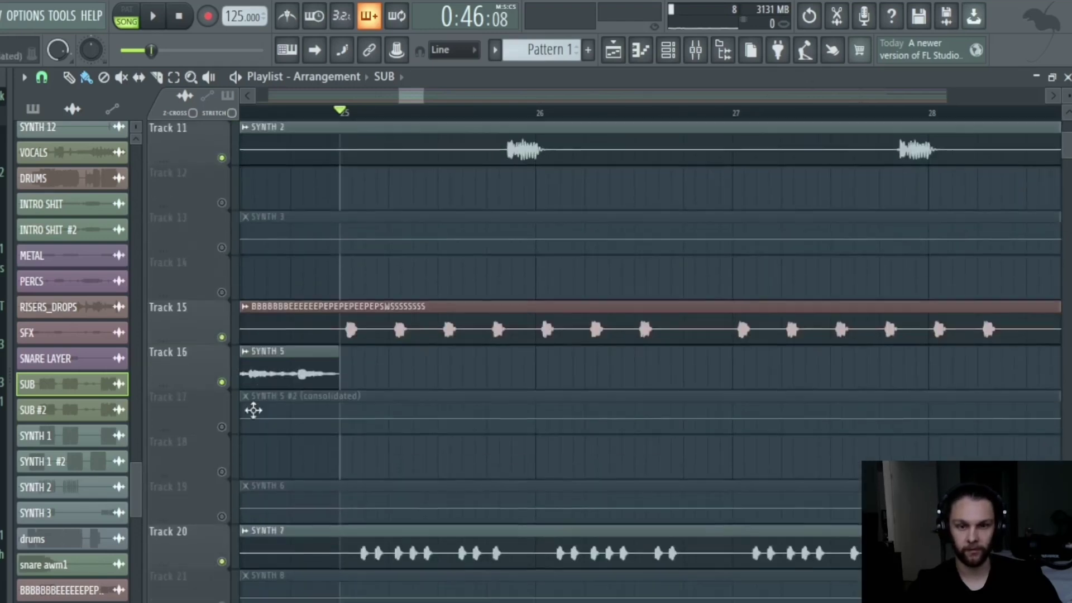
scroll(223, 520, down, 6)
click(222, 429)
click(222, 474)
scroll(279, 425, down, 2)
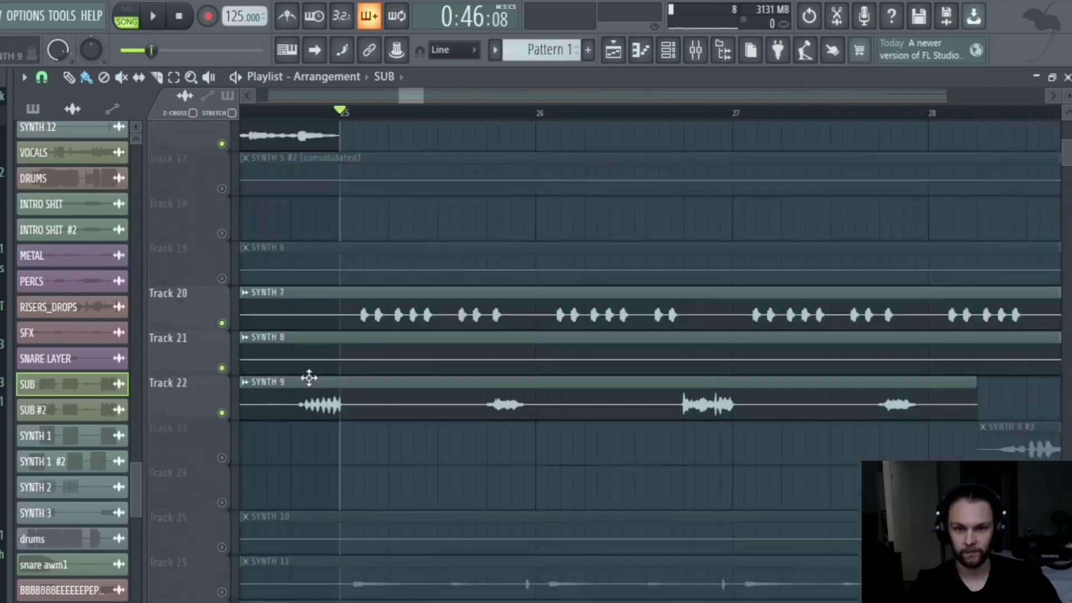
scroll(290, 391, down, 5)
click(222, 382)
Play the unmuted synth and sub layers together from bar 25 while following their waveforms across the tracks.
key(space)
scroll(319, 383, down, 3)
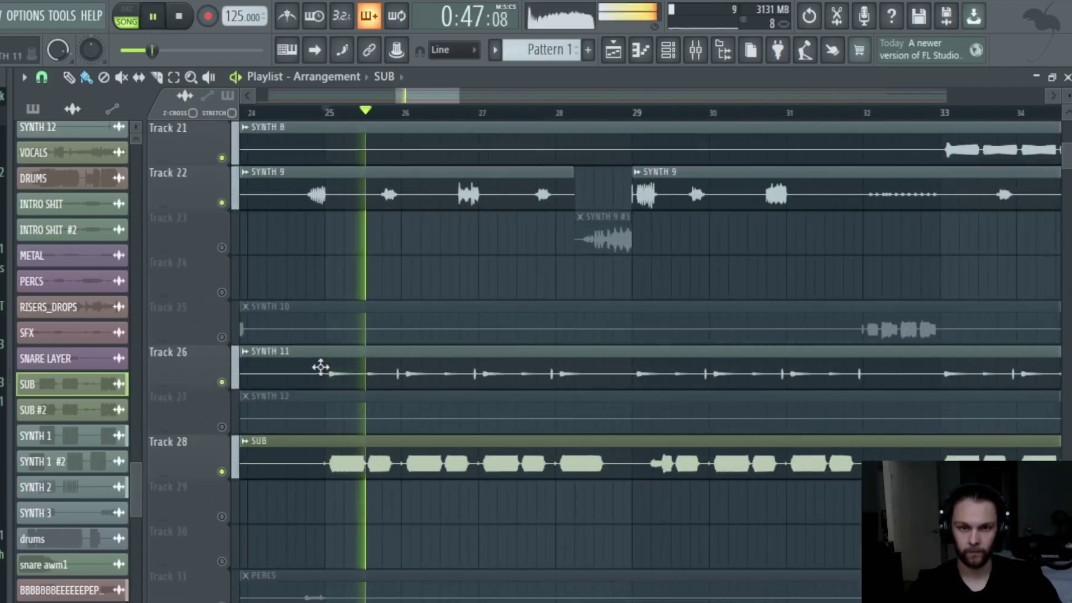
scroll(313, 408, up, 10)
scroll(335, 414, up, 3)
scroll(346, 411, up, 4)
scroll(352, 403, down, 5)
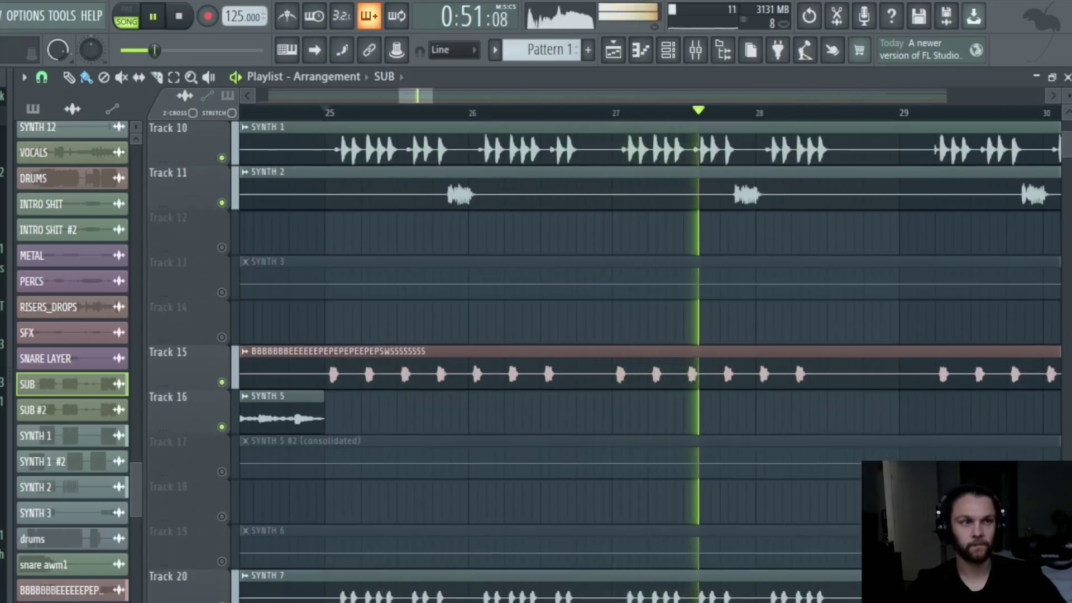
key(space)
Examine how the rhythms and gaps of the synth layers on Tracks 10 to 26 line up with SUB from bar 25.
scroll(486, 276, down, 3)
scroll(395, 311, down, 6)
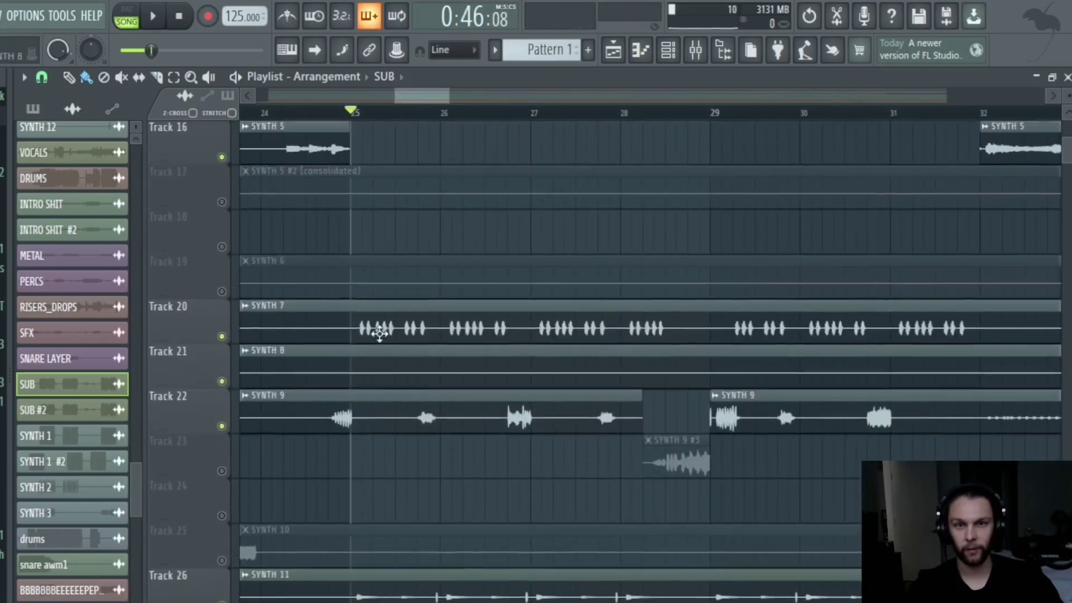
scroll(366, 279, up, 3)
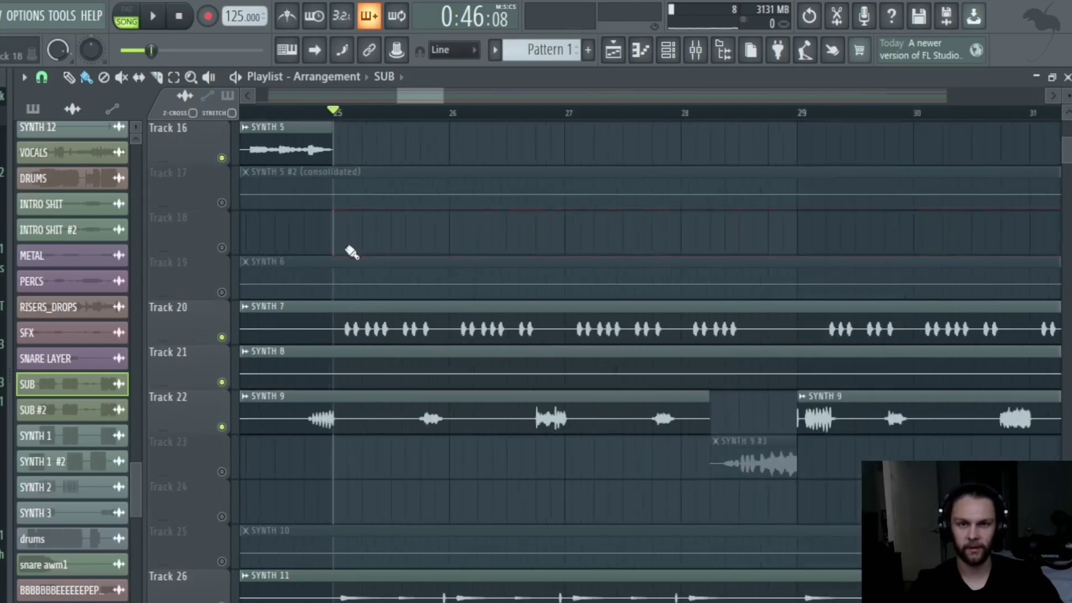
scroll(353, 276, up, 10)
scroll(335, 290, up, 2)
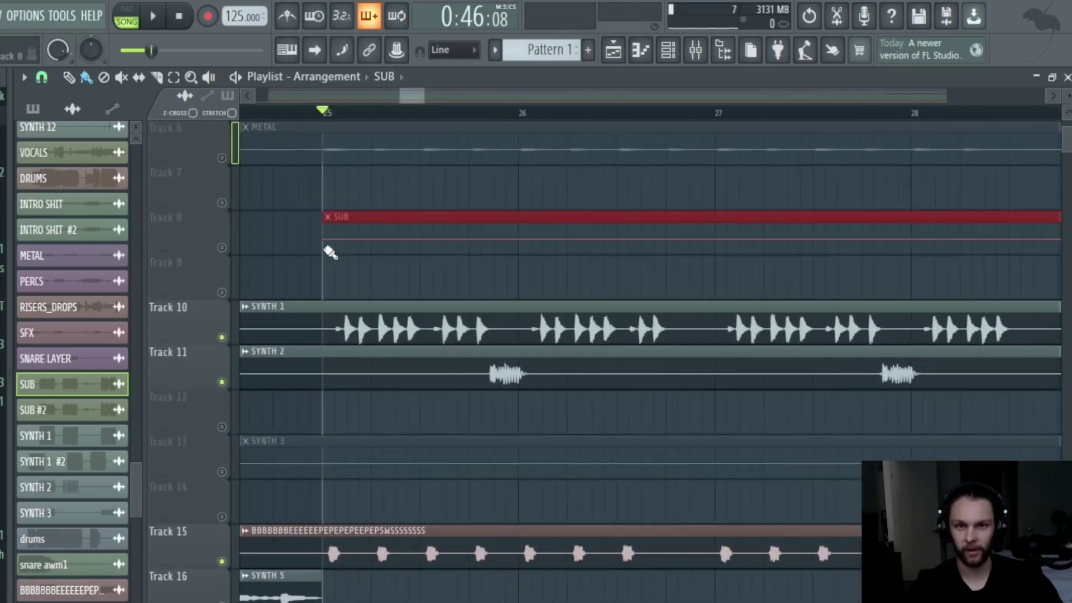
scroll(327, 313, down, 5)
scroll(325, 335, up, 3)
scroll(347, 324, down, 2)
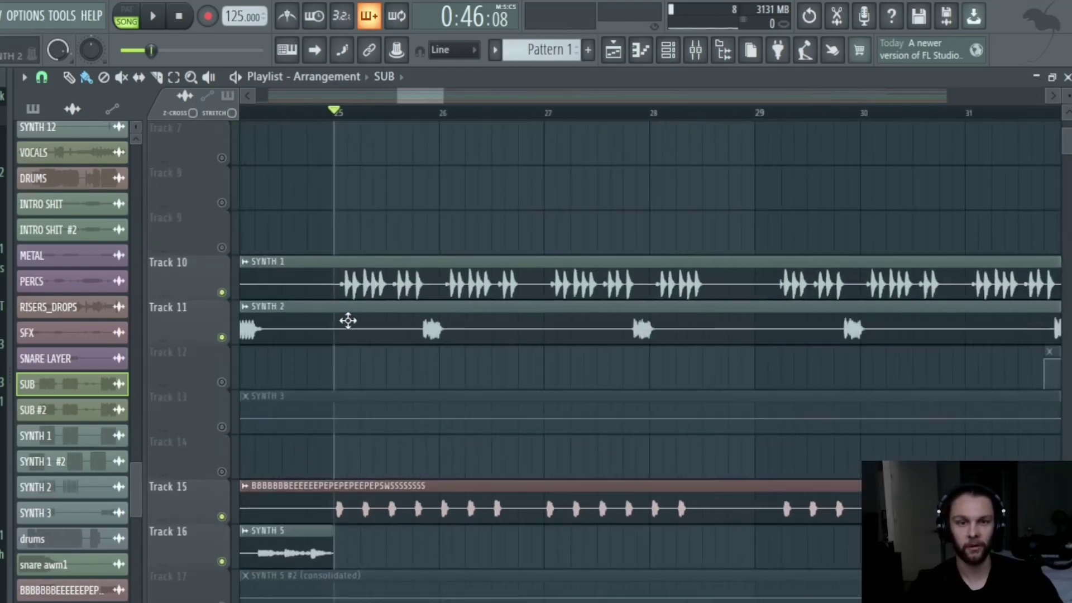
scroll(348, 320, down, 1)
scroll(358, 329, up, 2)
scroll(366, 340, down, 10)
scroll(368, 340, down, 6)
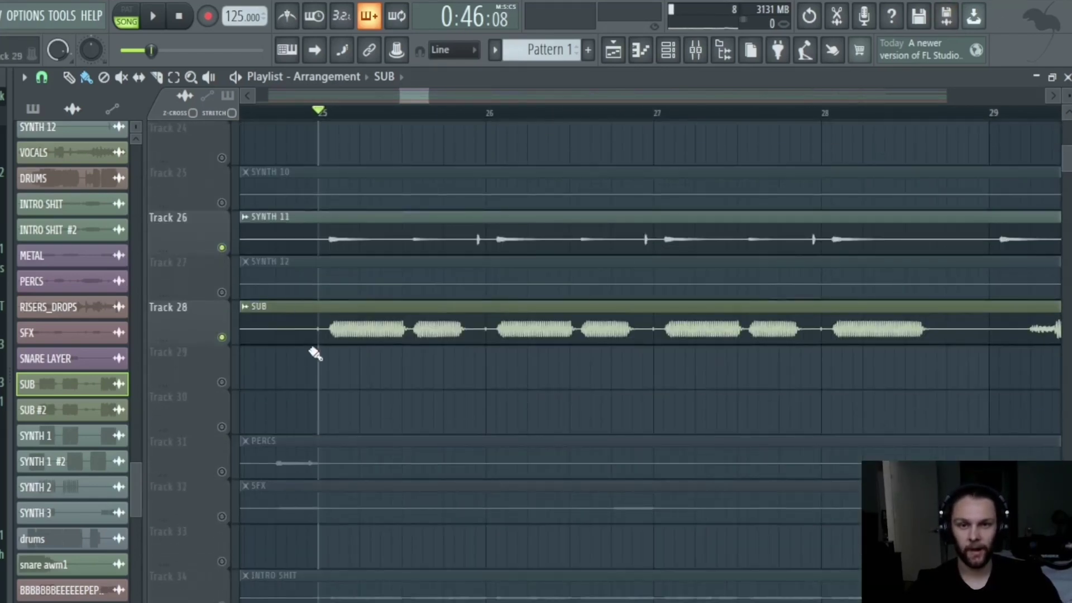
Solo SYNTH 11 on Track 26 and audition it from bar 25.
scroll(315, 371, up, 2)
right_click(224, 248)
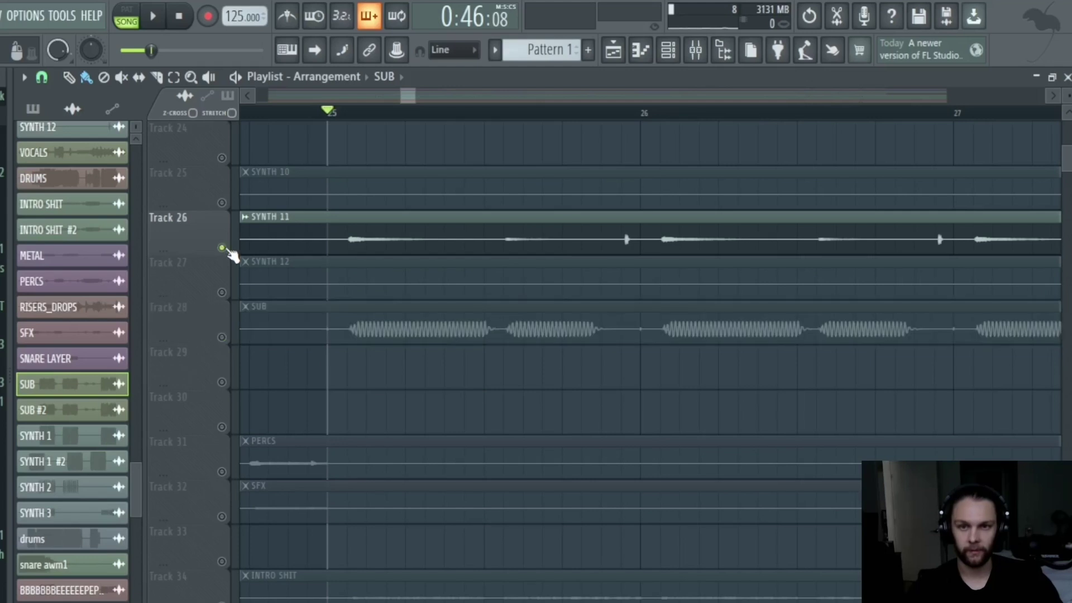
key(space)
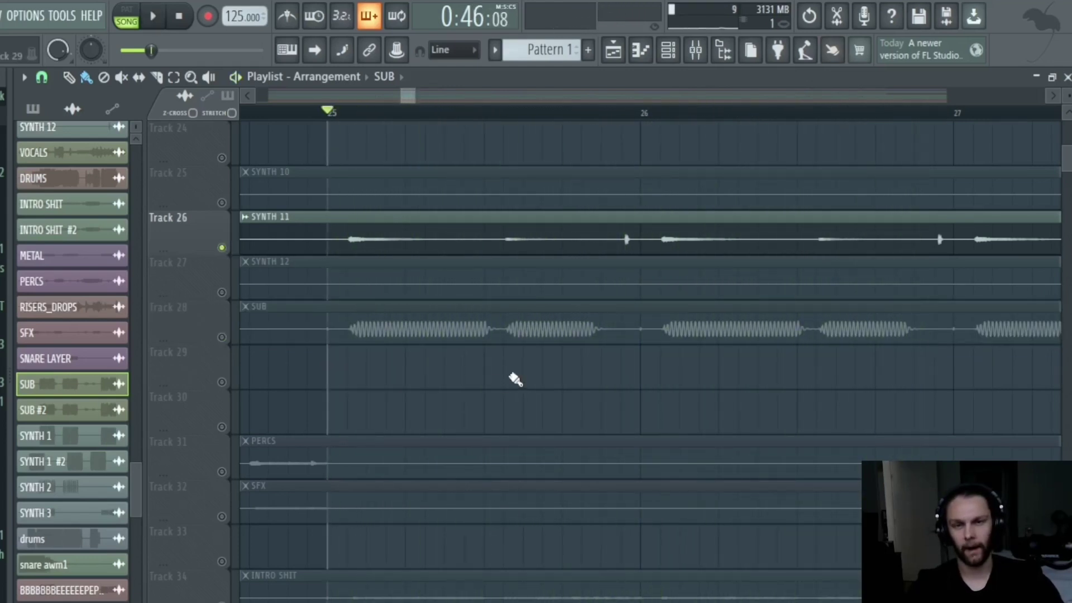
Solo the INTRO SHIT layer on Track 34 and audition it from bar 25.
scroll(385, 342, down, 4)
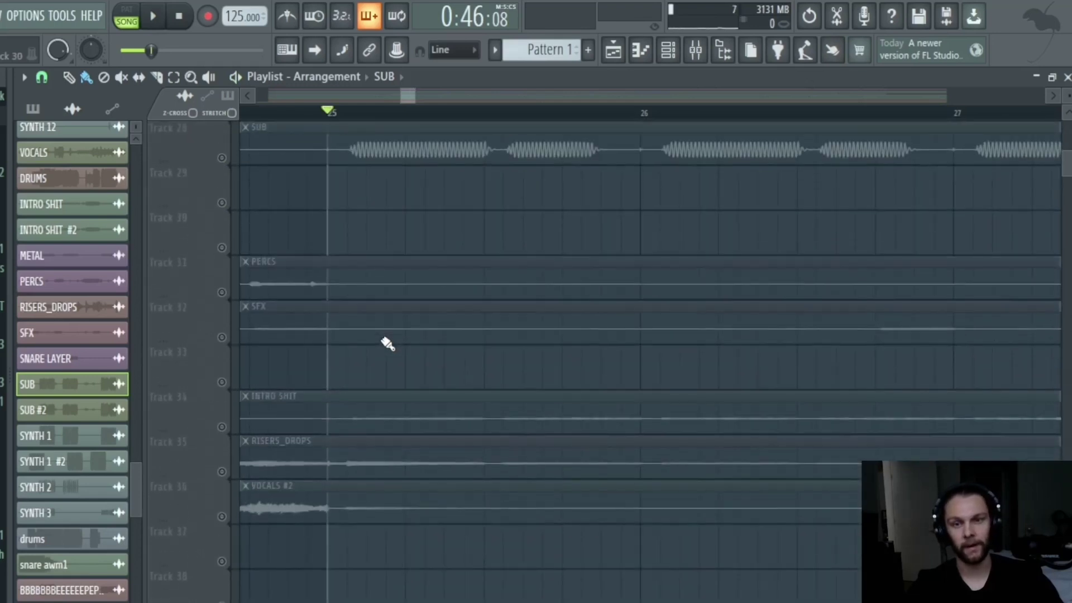
scroll(349, 384, up, 2)
click(222, 427)
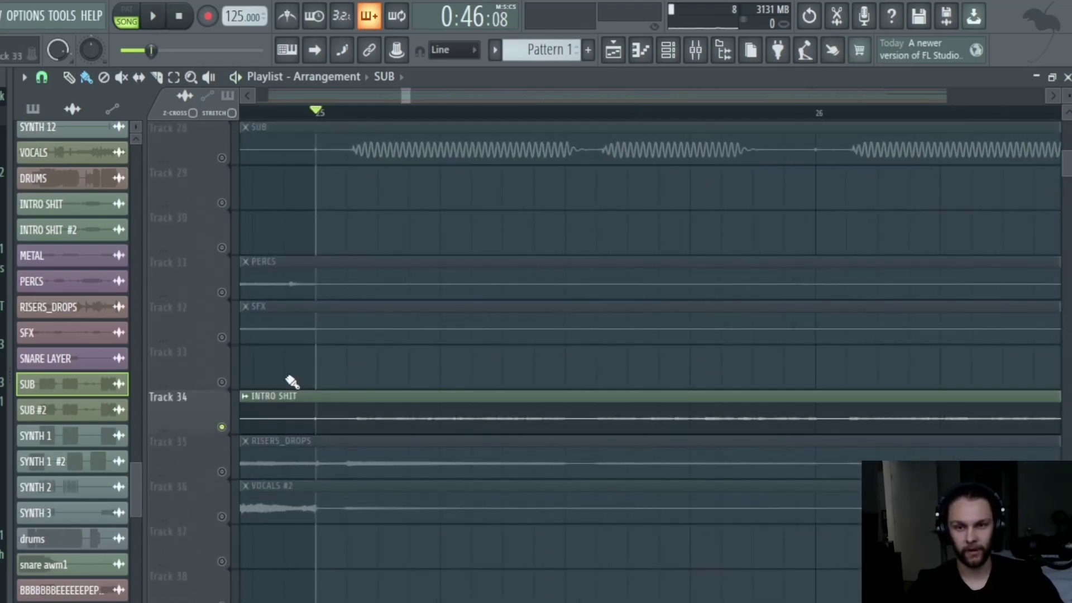
scroll(324, 378, down, 4)
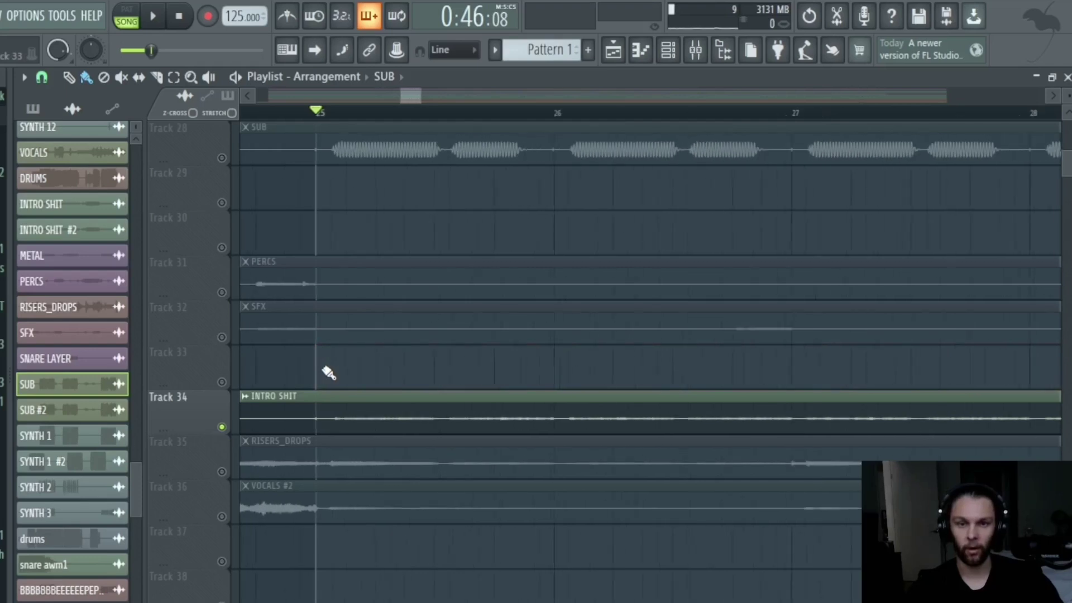
scroll(323, 383, up, 3)
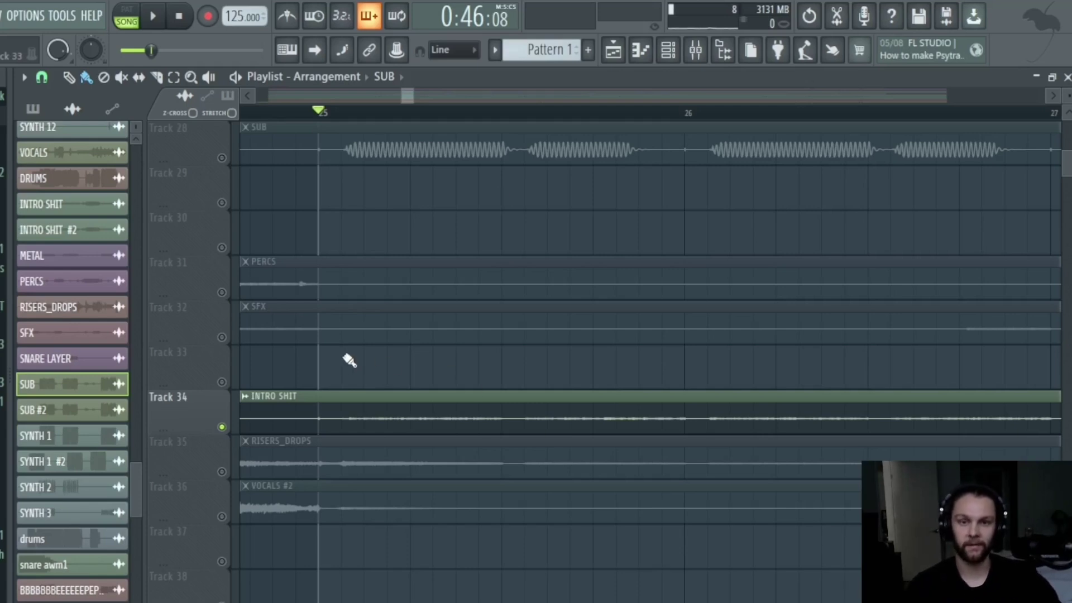
scroll(331, 366, down, 3)
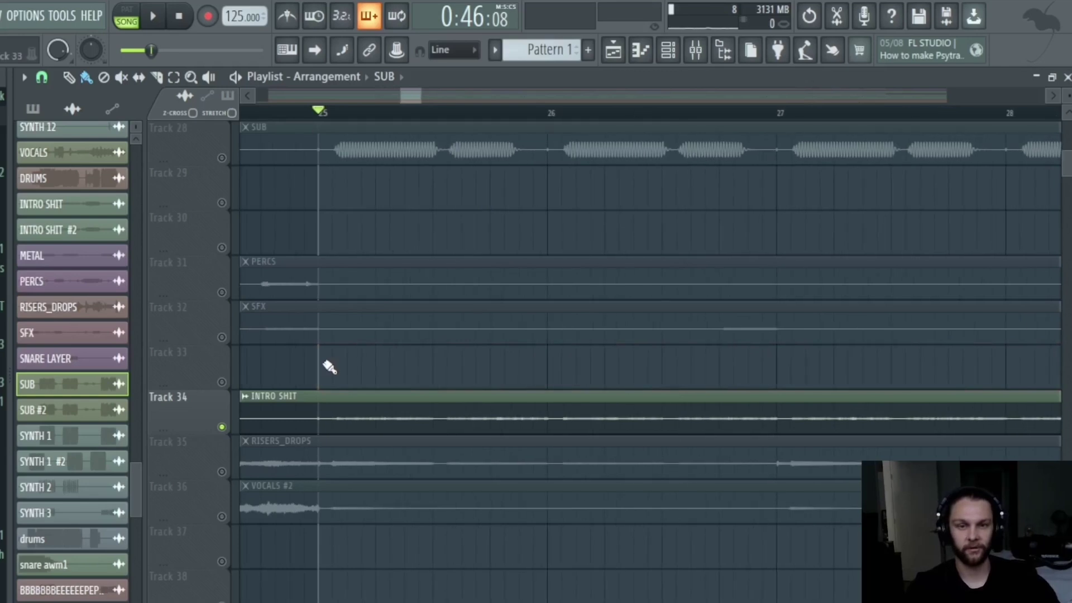
key(space)
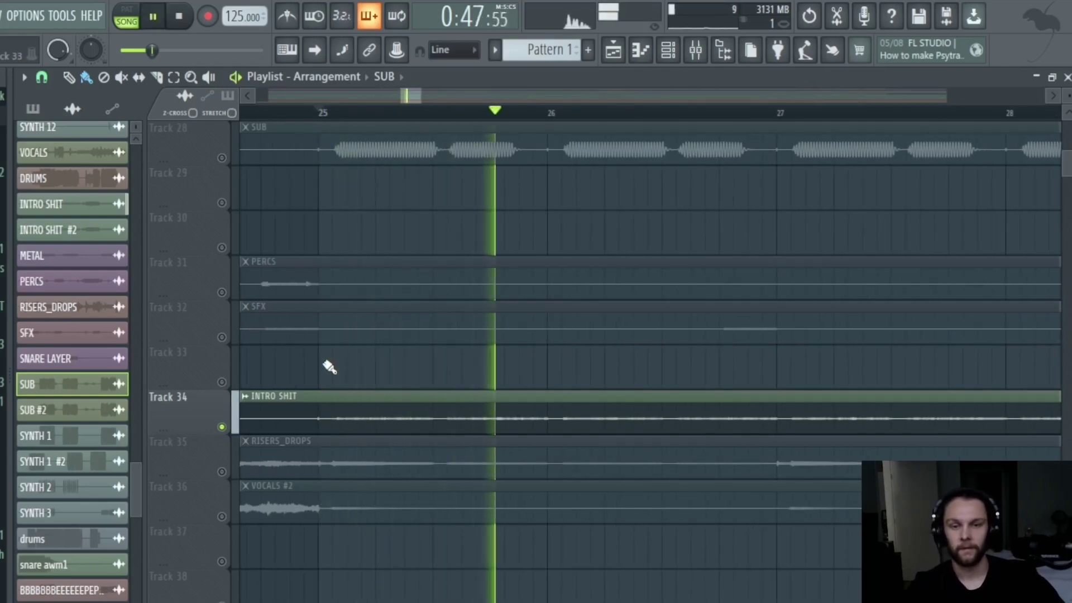
scroll(337, 412, down, 4)
key(space)
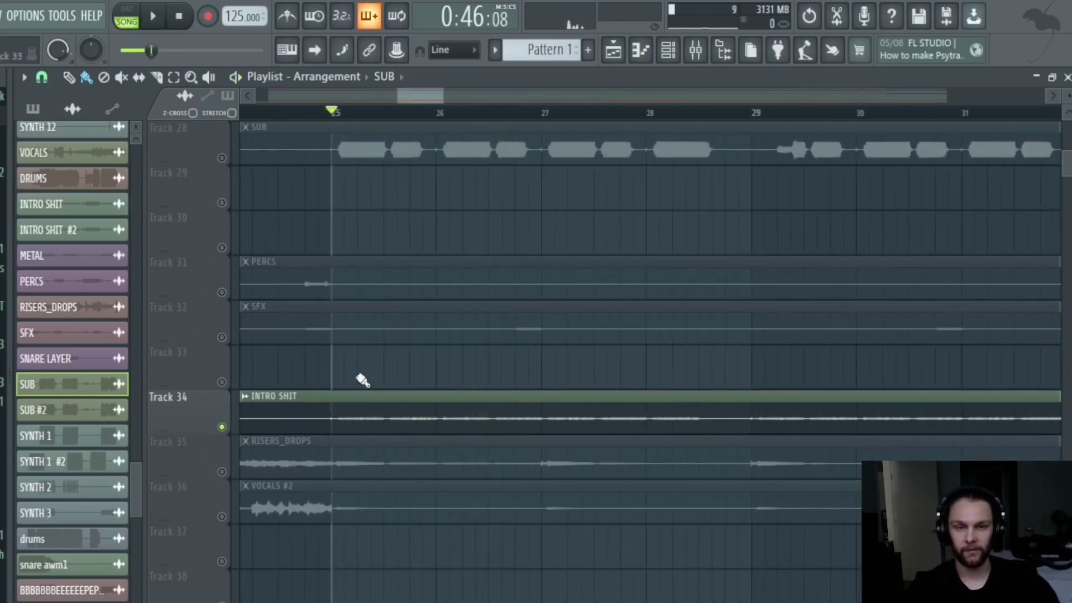
Solo VOCALS #2 on Track 36 and unmute RISERS_DROPS on Track 35 alongside it.
scroll(389, 365, up, 2)
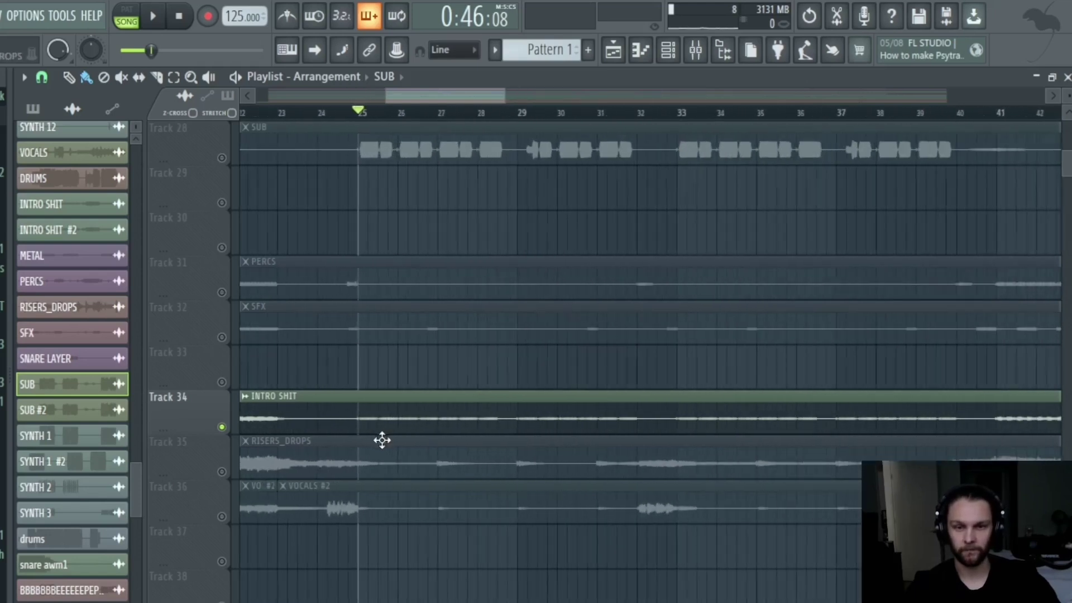
scroll(342, 452, up, 8)
click(355, 376)
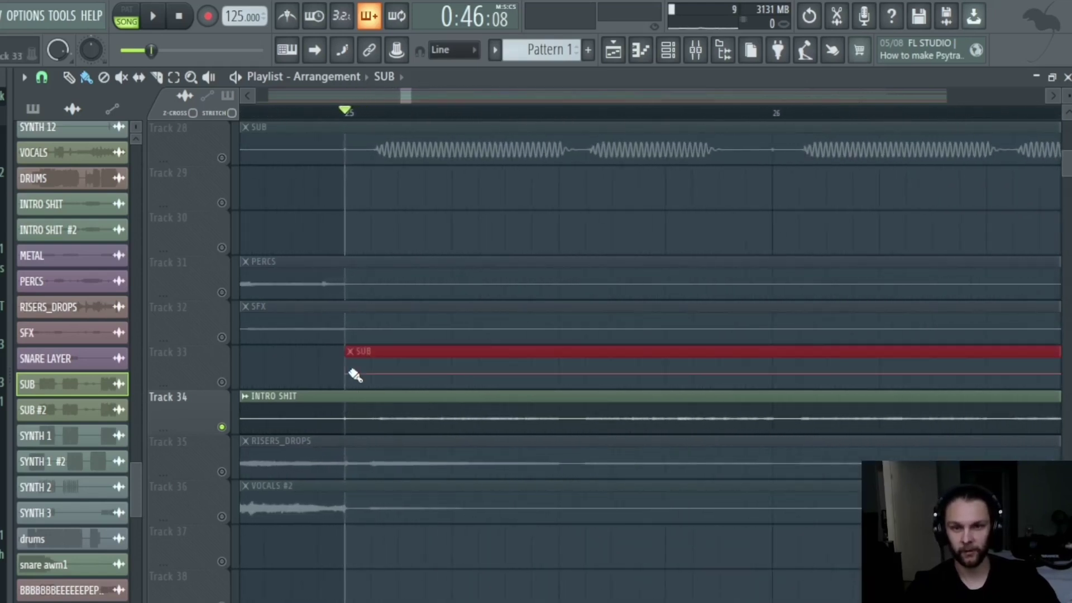
scroll(228, 418, down, 1)
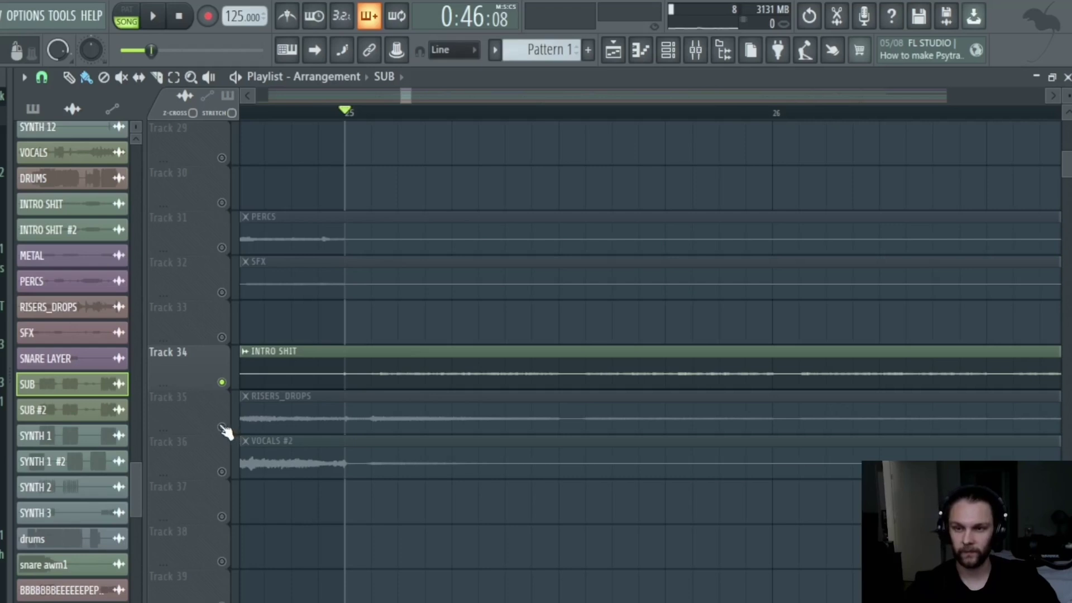
right_click(222, 428)
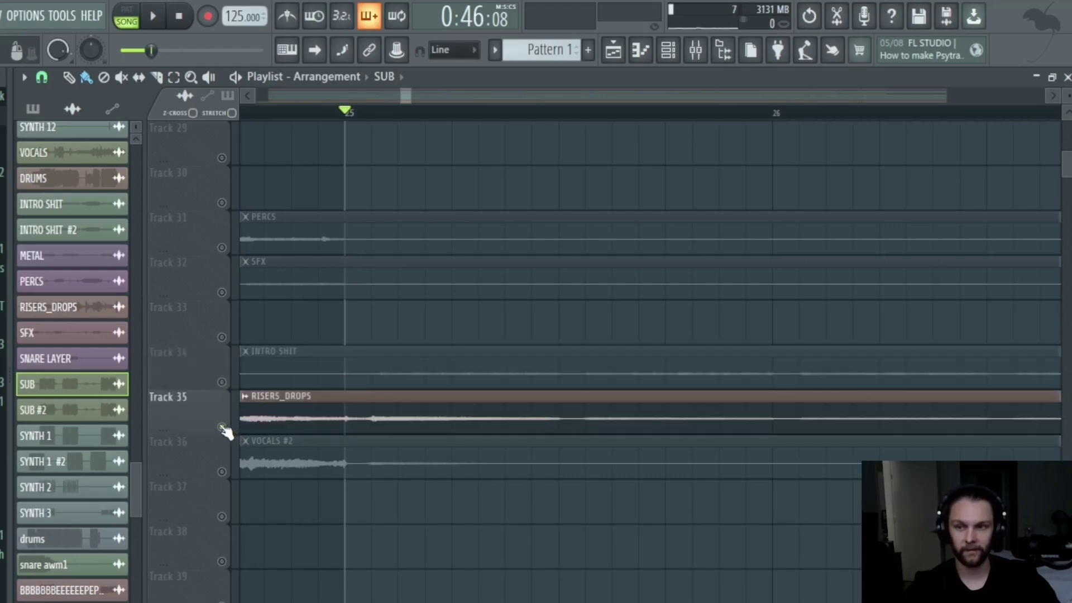
right_click(222, 473)
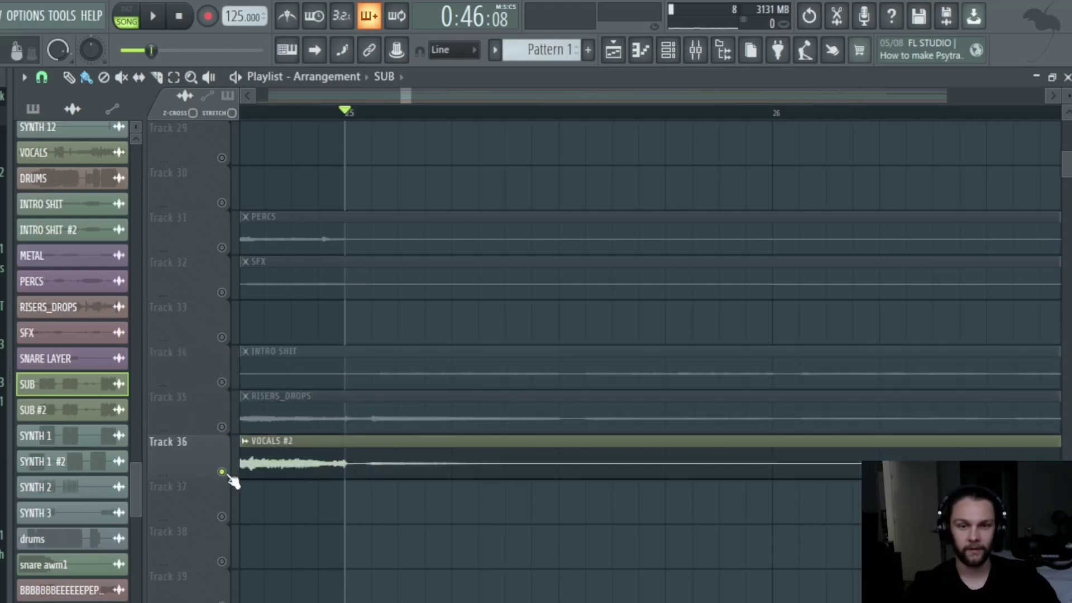
click(222, 427)
scroll(341, 375, up, 3)
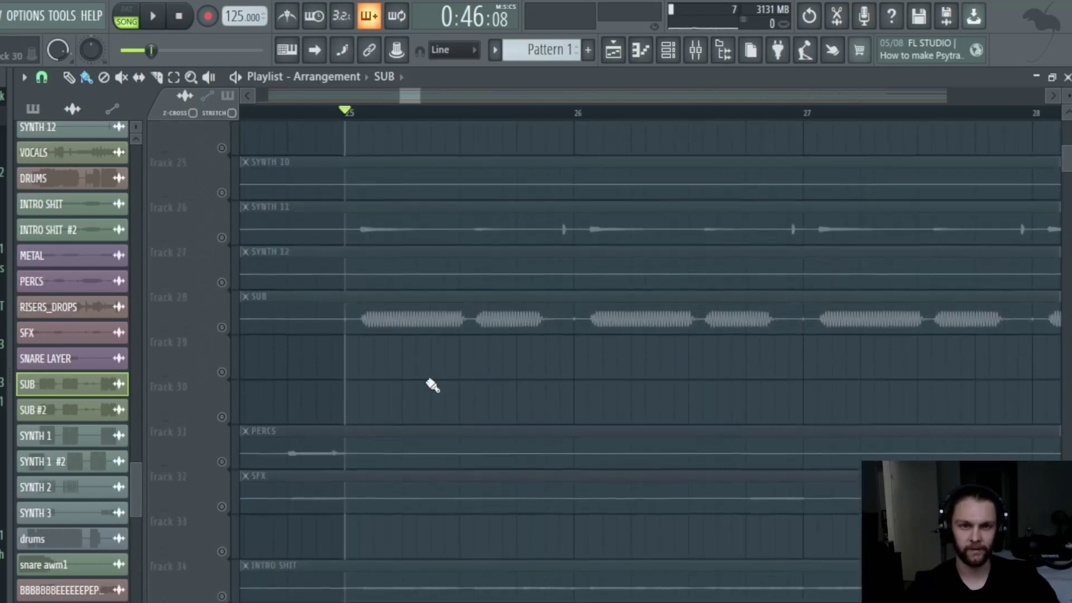
Play RISERS_DROPS and VOCALS #2 together from bar 25.
key(space)
scroll(378, 450, down, 4)
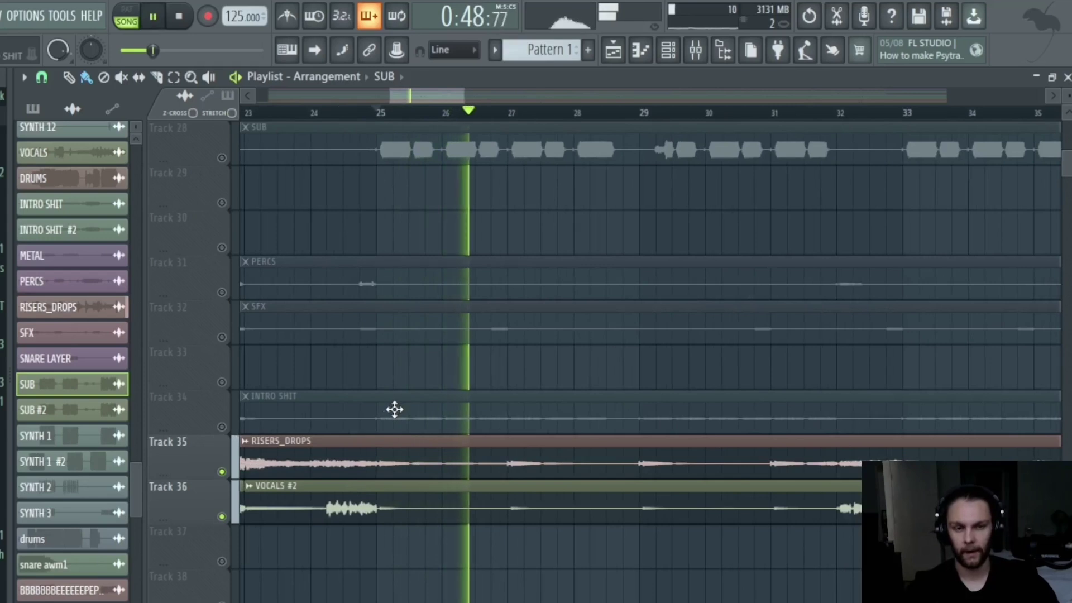
scroll(397, 412, up, 1)
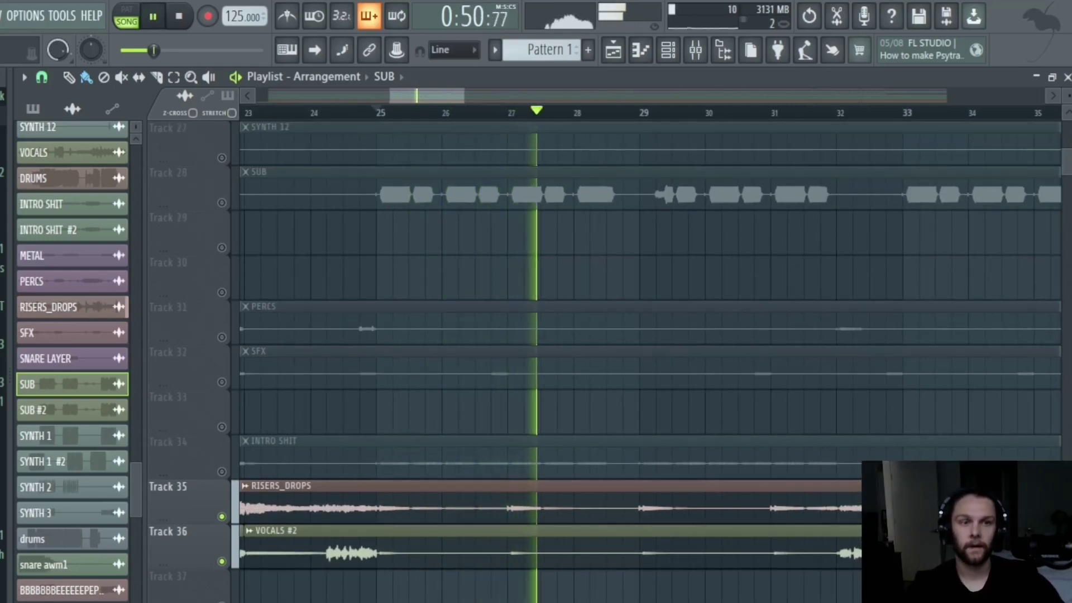
Stop playback and unmute all playlist tracks.
scroll(385, 455, up, 2)
scroll(391, 441, up, 3)
scroll(412, 421, down, 2)
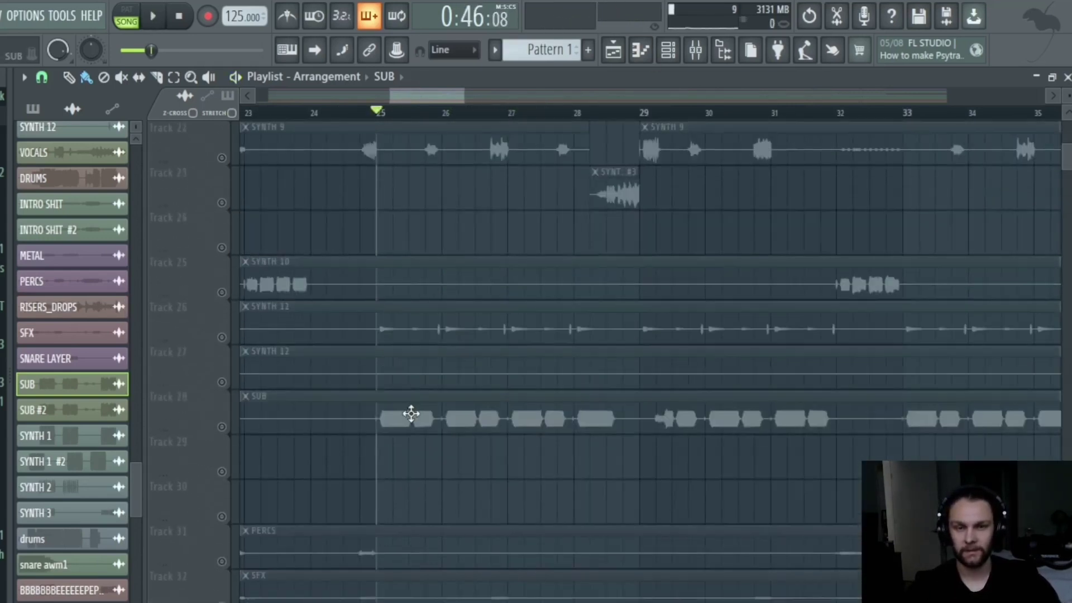
click(223, 293)
scroll(320, 274, up, 8)
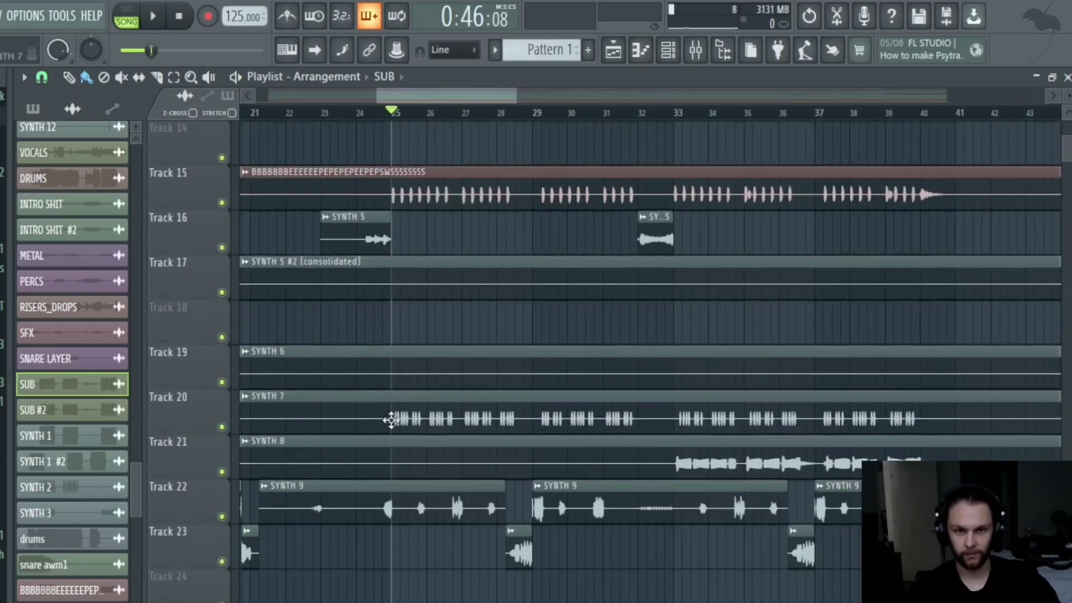
Play the full mix from bar 25 and examine the drum, metal and synth layers of the drop.
scroll(410, 288, up, 2)
scroll(411, 288, up, 1)
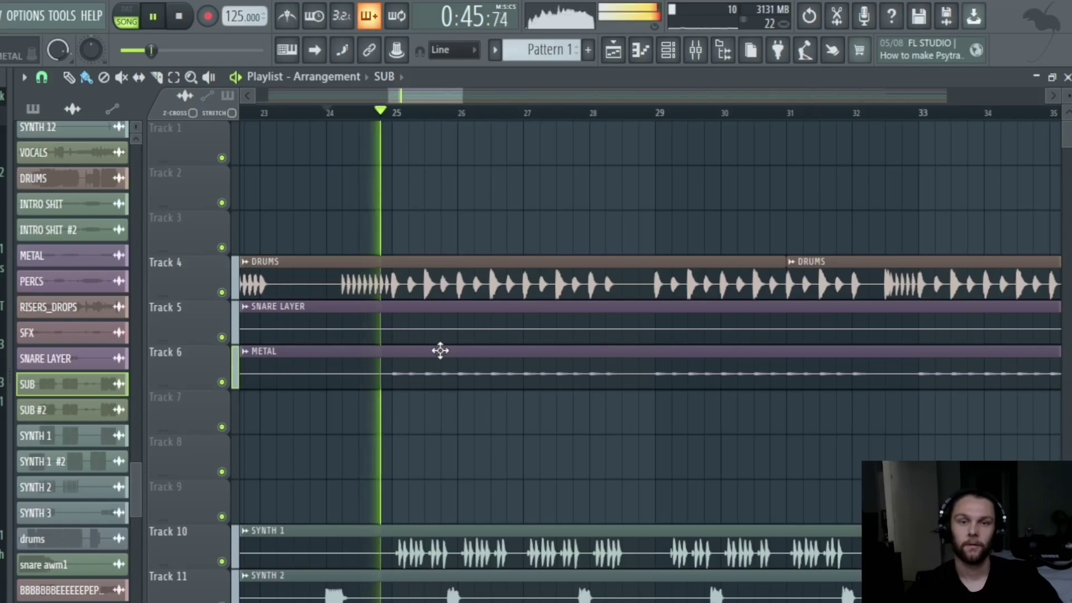
scroll(440, 357, down, 2)
scroll(470, 376, up, 3)
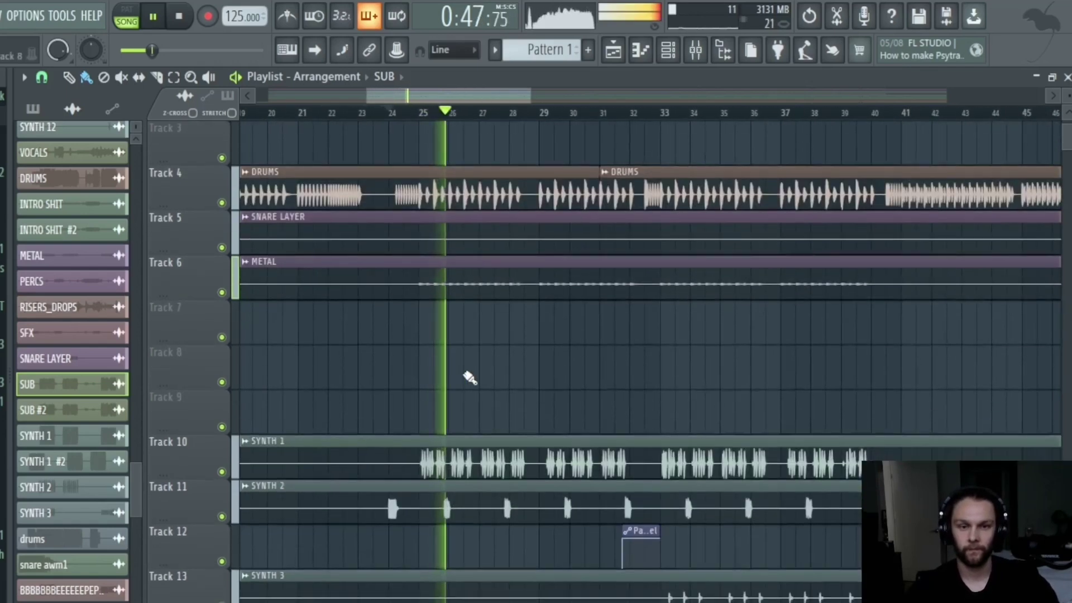
scroll(430, 391, down, 2)
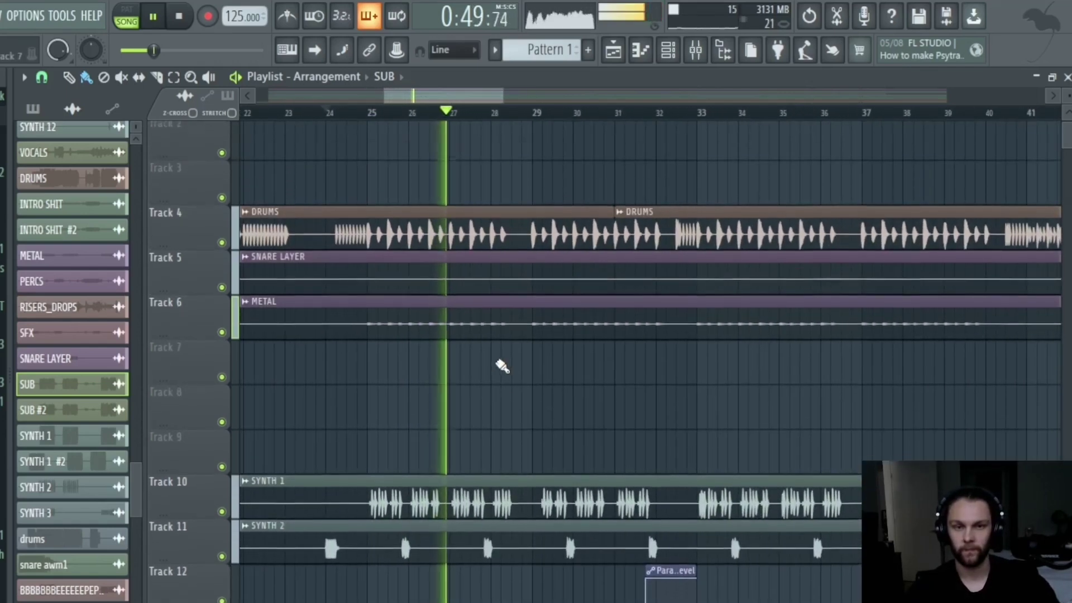
scroll(481, 378, up, 2)
scroll(474, 383, down, 2)
scroll(391, 402, down, 8)
scroll(438, 367, down, 2)
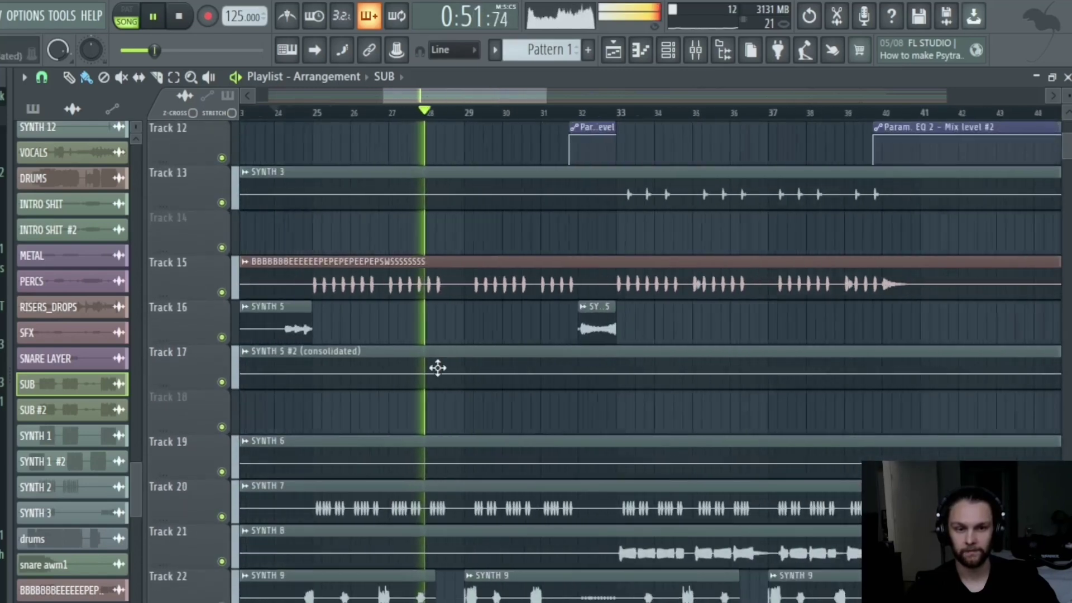
Keep the full mix playing through bar 32, examine the synth tracks and Param. EQ 2 automation clip, and stop playback.
scroll(455, 359, down, 3)
scroll(475, 375, up, 3)
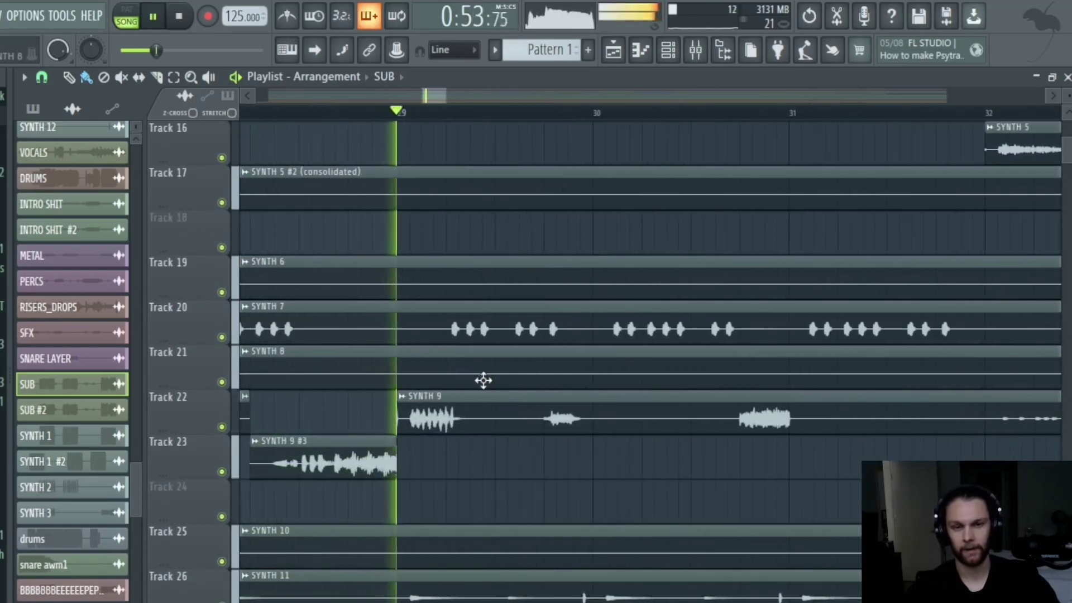
scroll(403, 388, down, 4)
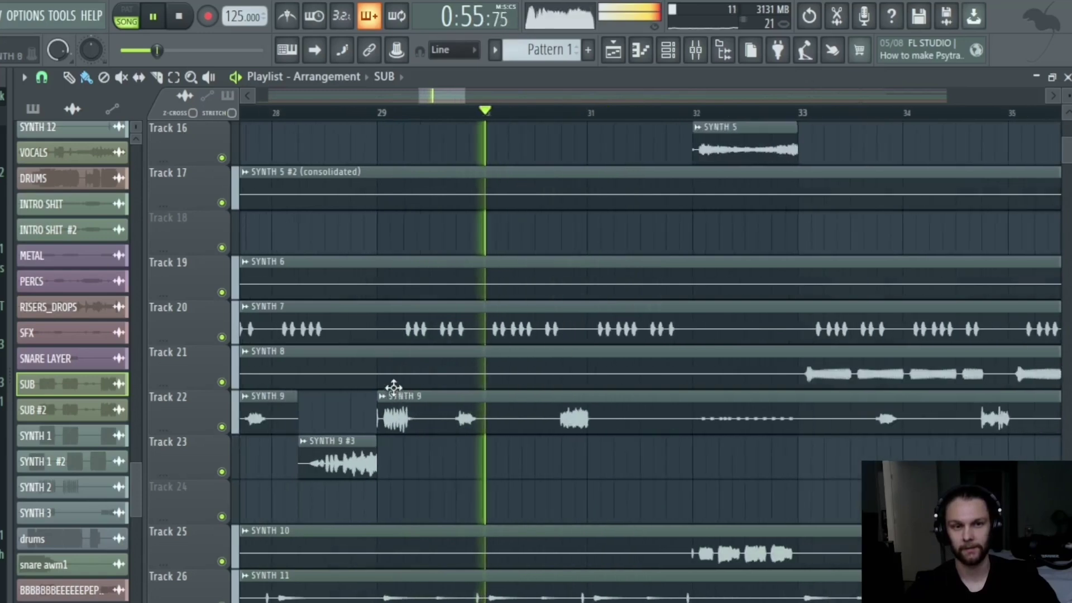
scroll(542, 275, up, 6)
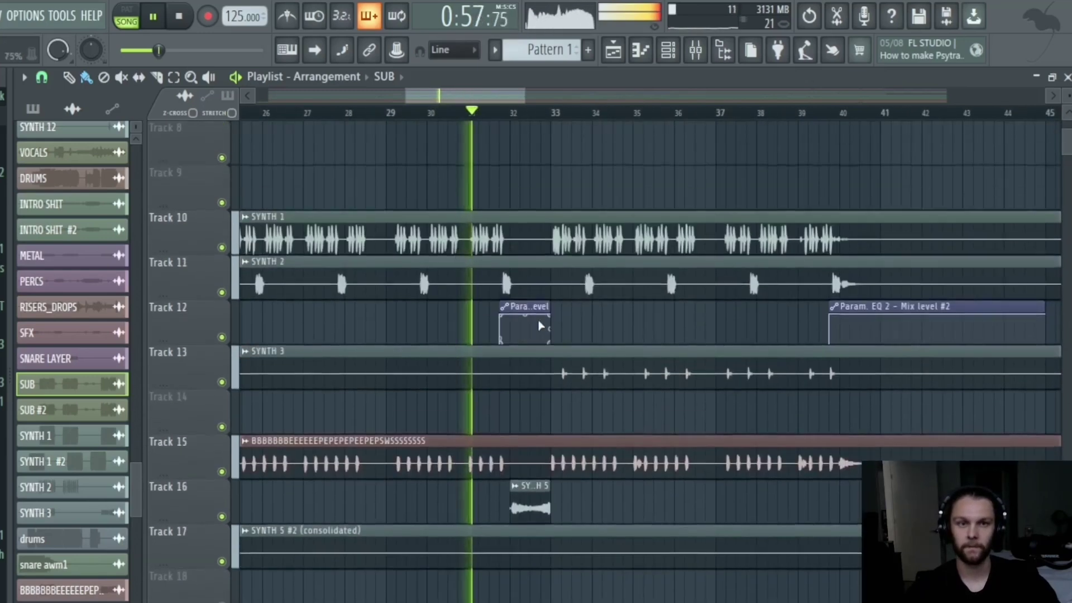
scroll(494, 331, up, 3)
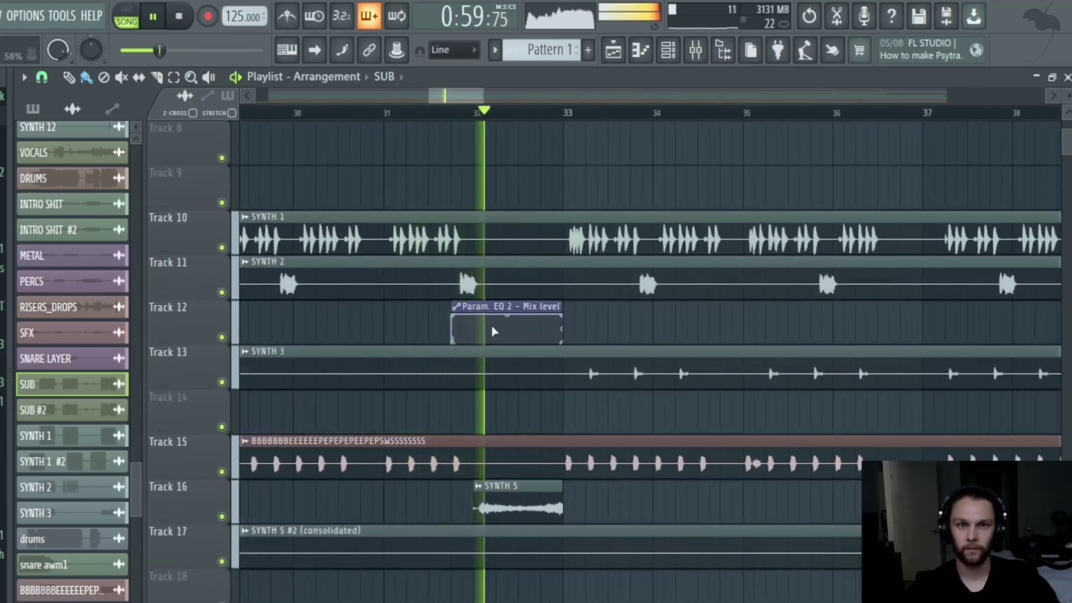
scroll(513, 324, up, 2)
scroll(581, 242, up, 2)
key(space)
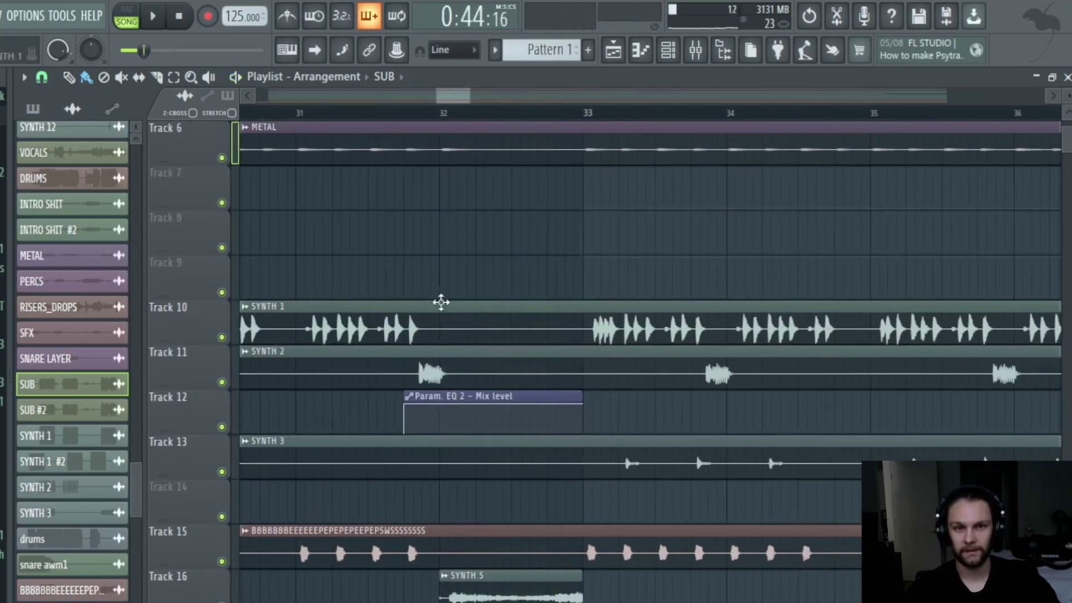
Place the playhead at the start of bar 32.
scroll(444, 302, down, 2)
scroll(462, 354, up, 2)
click(418, 110)
scroll(446, 257, down, 1)
Solo VOCALS #2 on Track 36 and audition it from bar 32.
scroll(439, 273, down, 14)
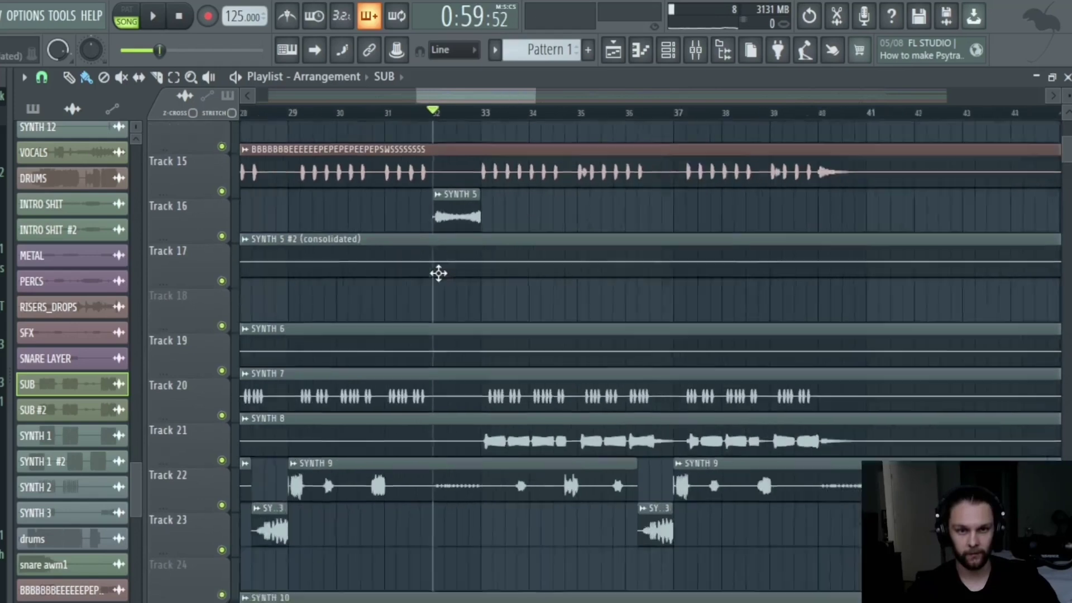
scroll(439, 273, down, 3)
scroll(439, 273, down, 5)
scroll(439, 274, down, 3)
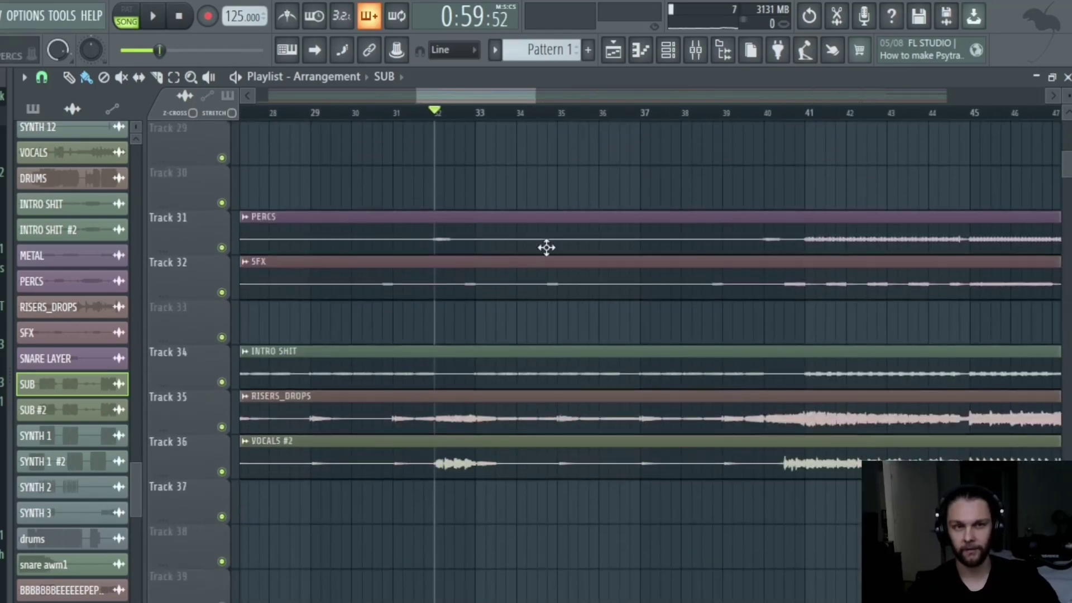
scroll(491, 304, down, 5)
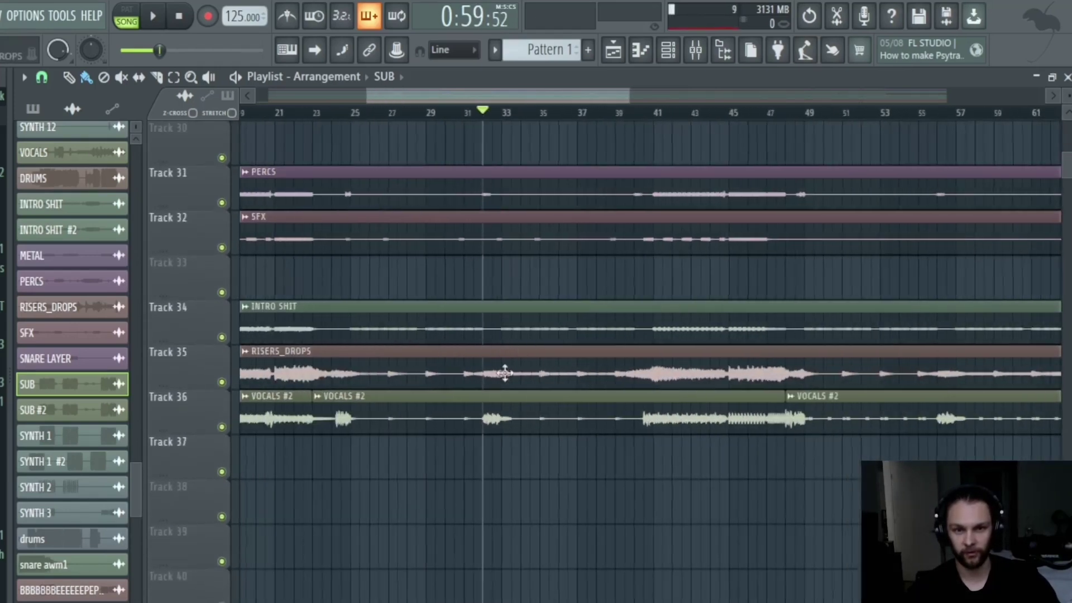
scroll(424, 476, up, 3)
right_click(222, 428)
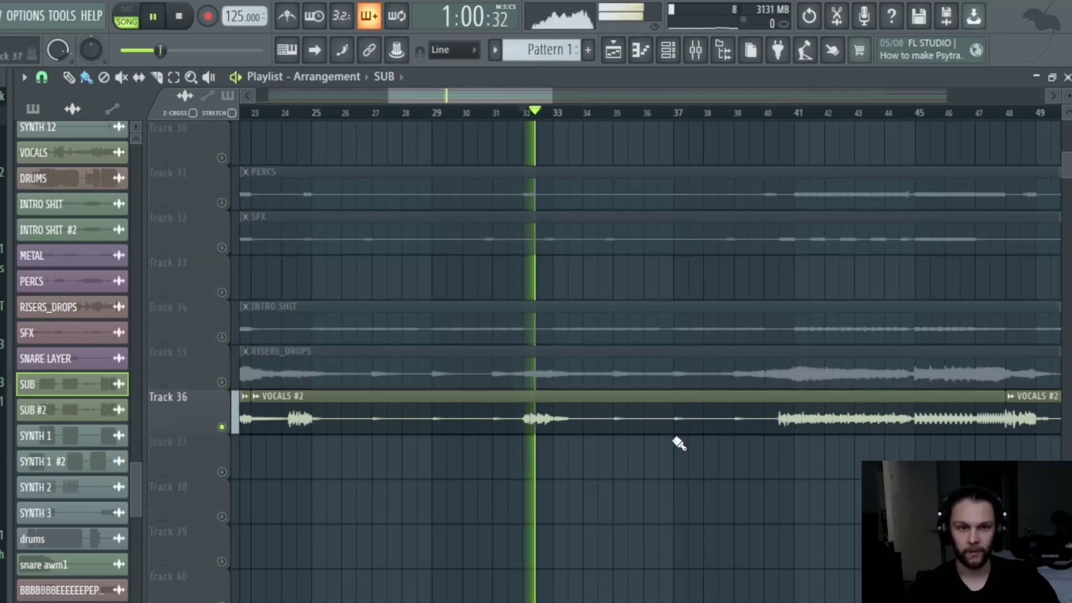
key(space)
scroll(330, 449, up, 5)
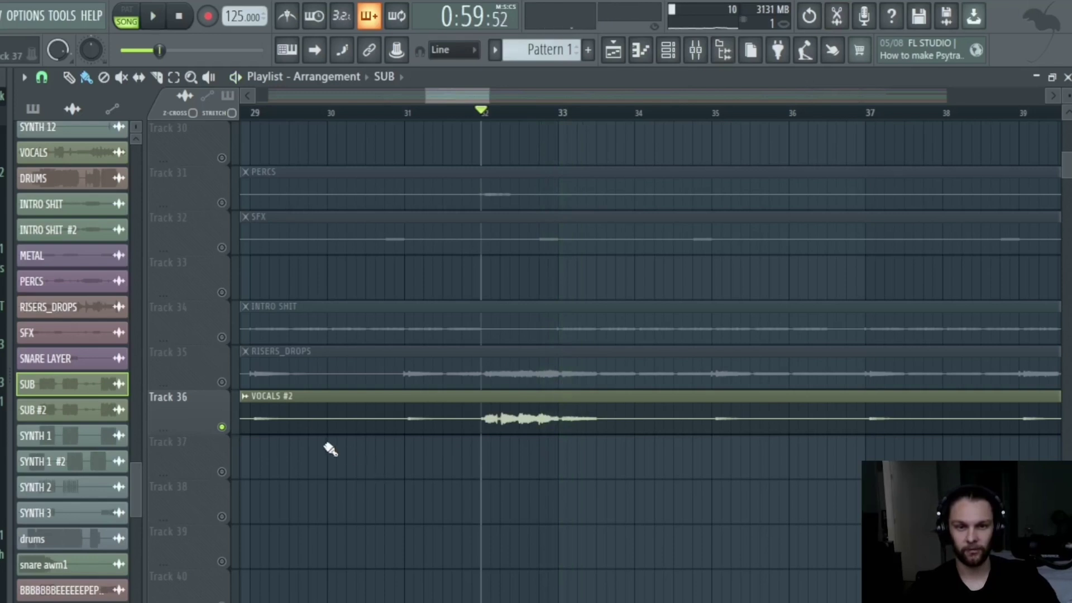
Solo RISERS_DROPS on Track 35, unmute INTRO SHIT, SFX and PERCS alongside it, and audition them from bar 32.
right_click(222, 383)
scroll(455, 448, up, 3)
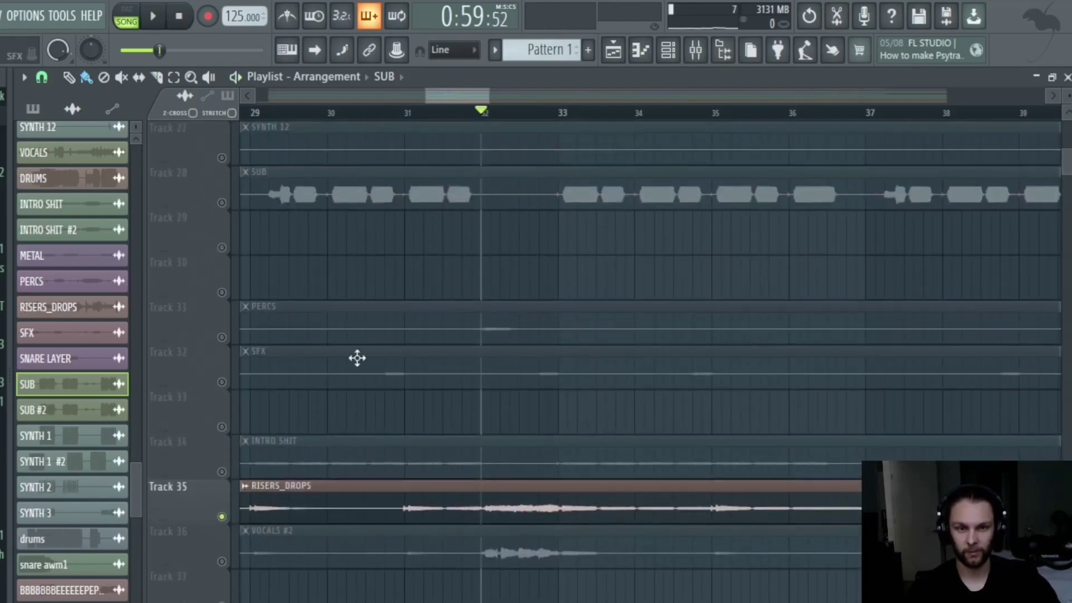
click(222, 338)
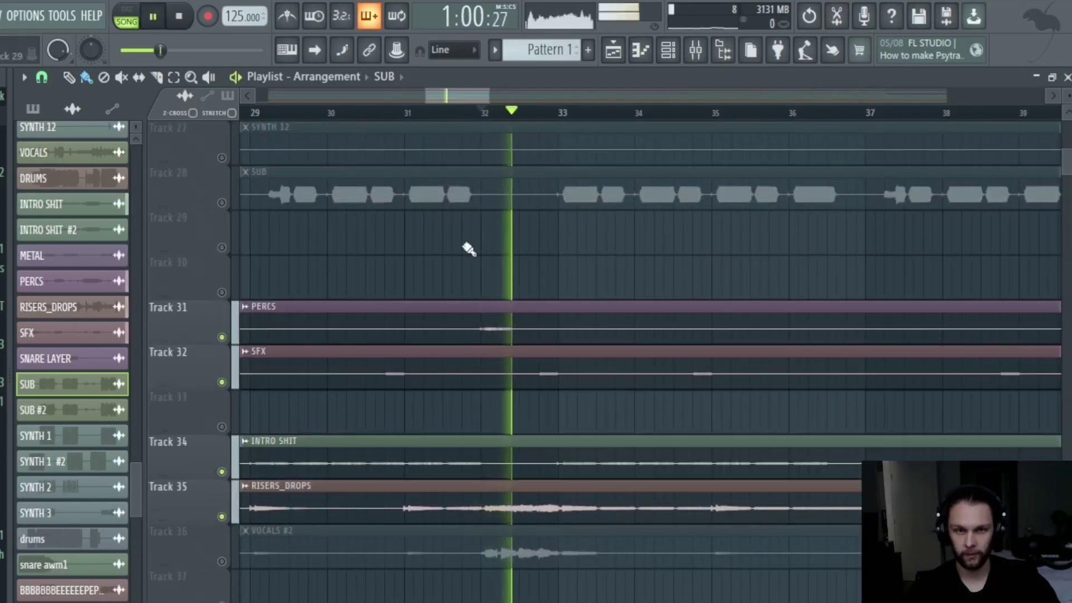
scroll(510, 258, up, 5)
key(space)
Solo and audition SYNTH 10 on Track 25 from bar 32, followed by SYNTH 9 on Track 22.
ctrl+scroll(596, 370, up, 2)
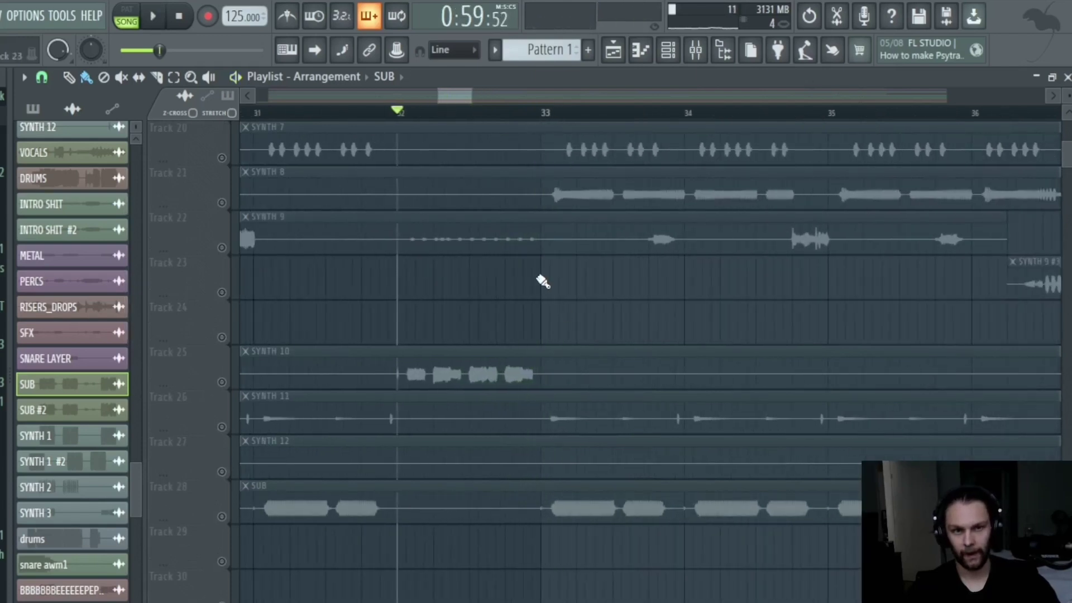
click(236, 381)
ctrl+scroll(510, 316, down, 4)
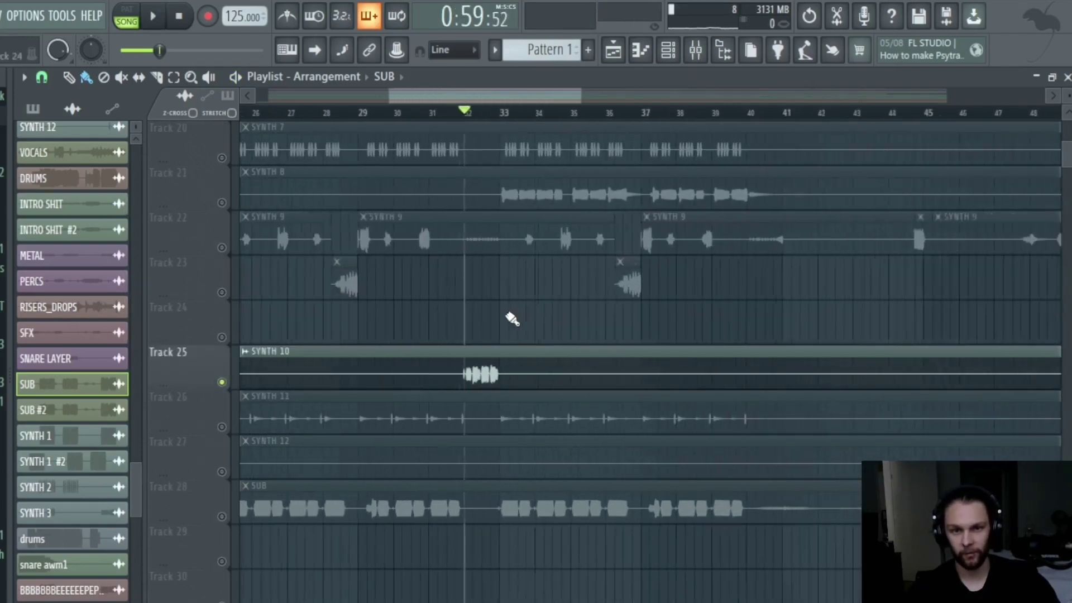
ctrl+scroll(552, 342, up, 4)
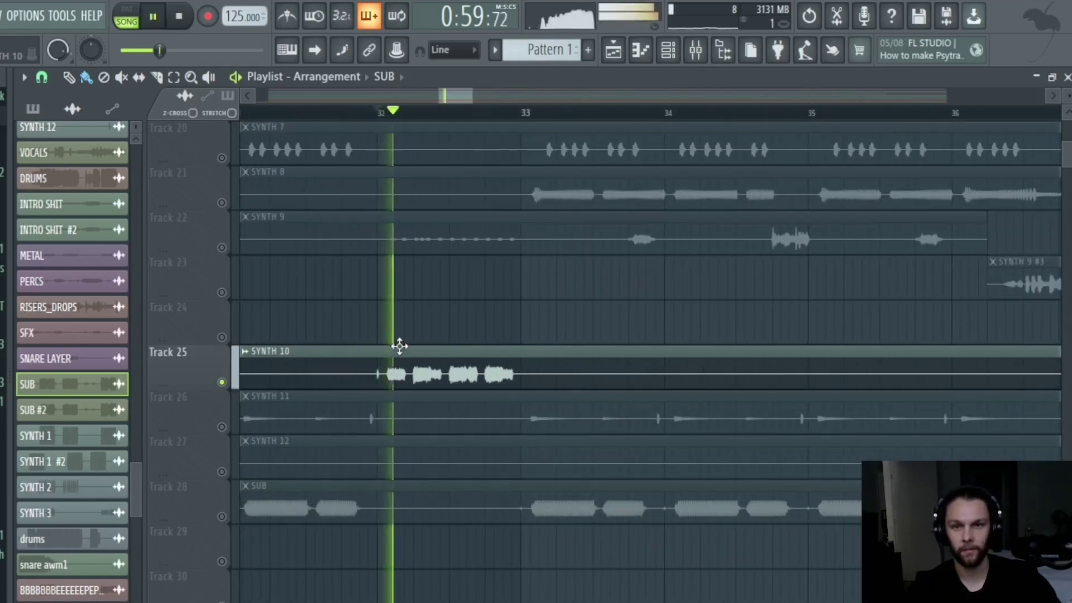
click(233, 246)
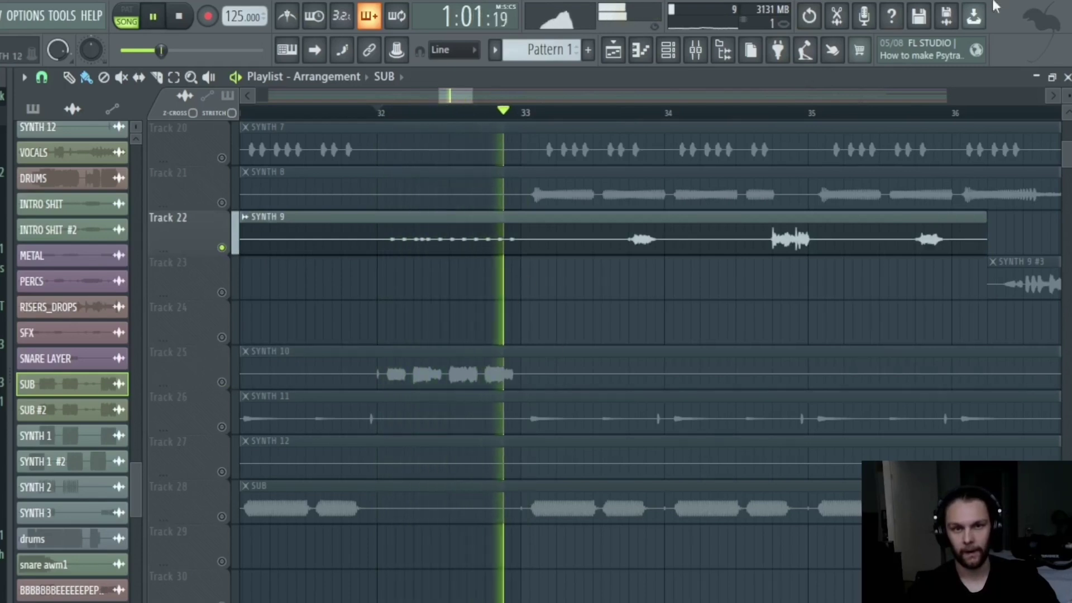
key(space)
Solo SYNTH 5 on Track 16 and examine its clip at bar 32.
scroll(433, 363, up, 5)
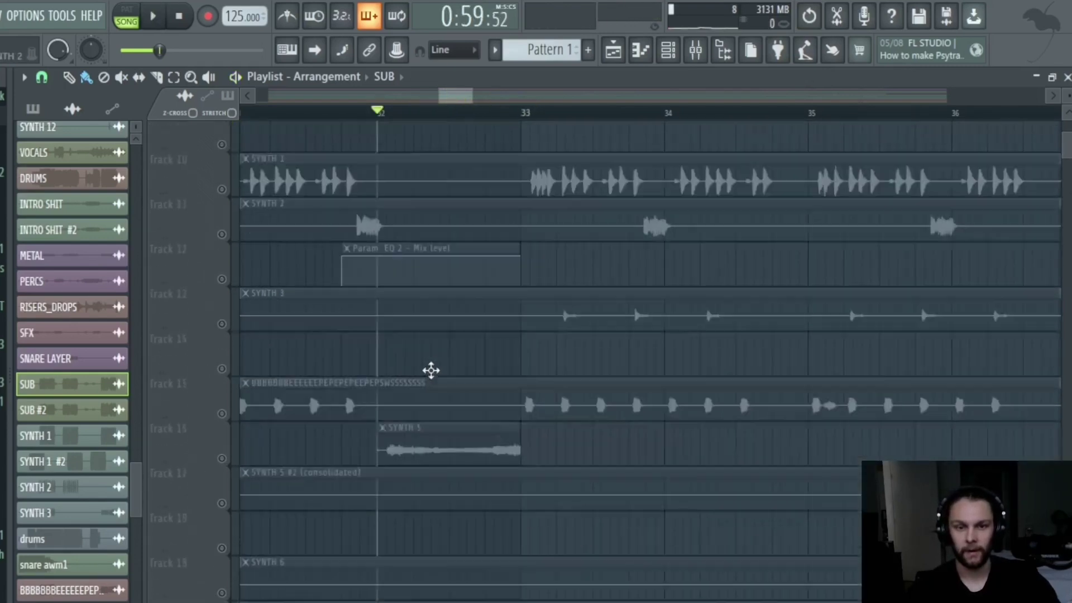
scroll(430, 384, up, 1)
click(221, 383)
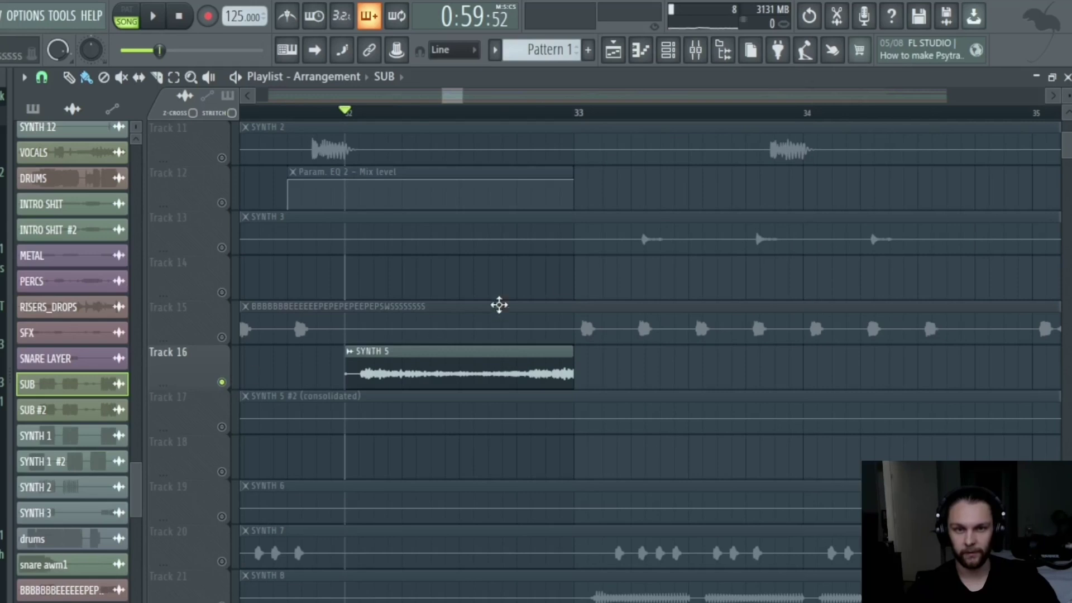
scroll(367, 383, down, 1)
scroll(359, 398, up, 3)
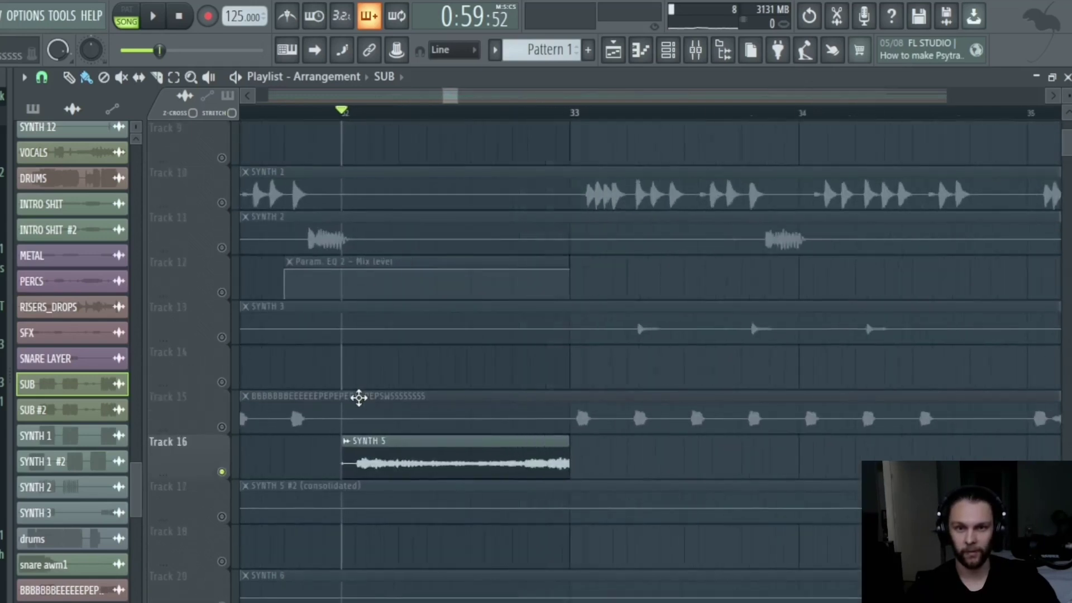
scroll(347, 378, up, 1)
scroll(341, 377, down, 1)
scroll(342, 377, down, 4)
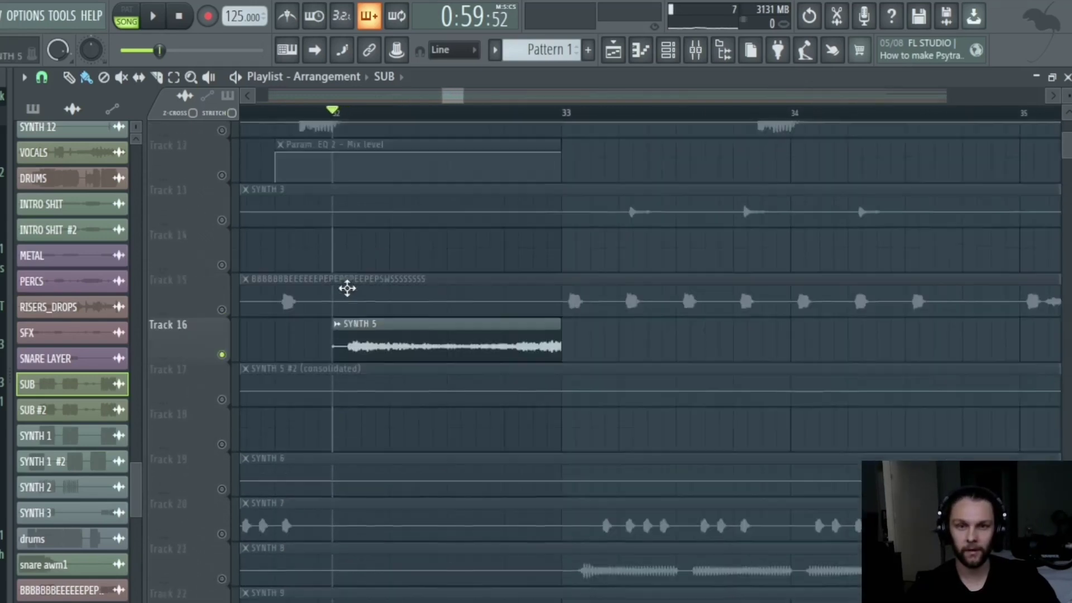
scroll(357, 312, up, 2)
scroll(476, 306, down, 2)
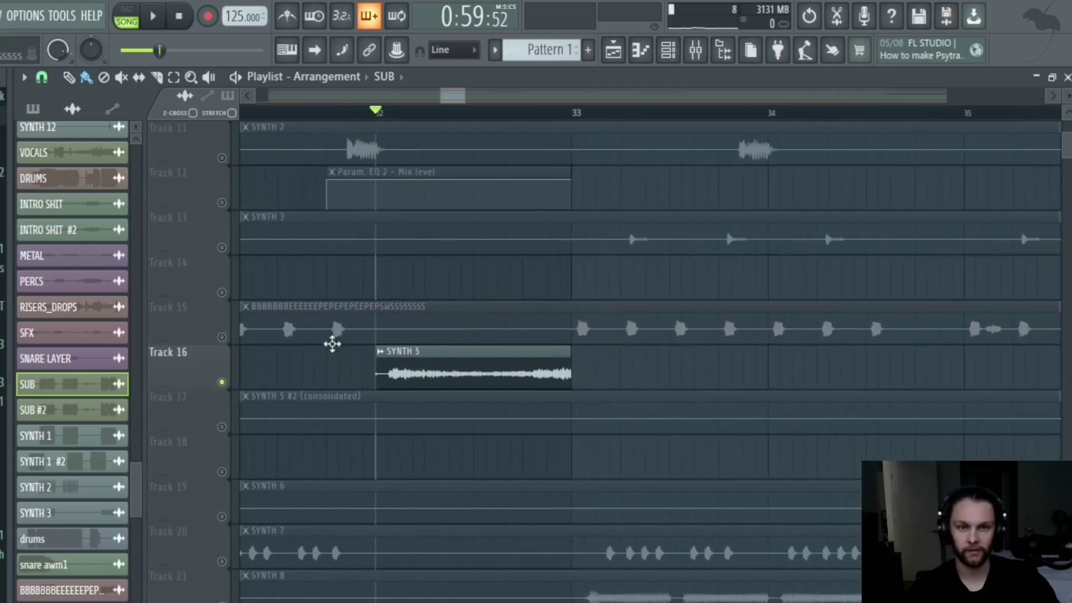
Unmute Track 15 alongside SYNTH 5 and play both from bar 32 into bar 33.
click(234, 338)
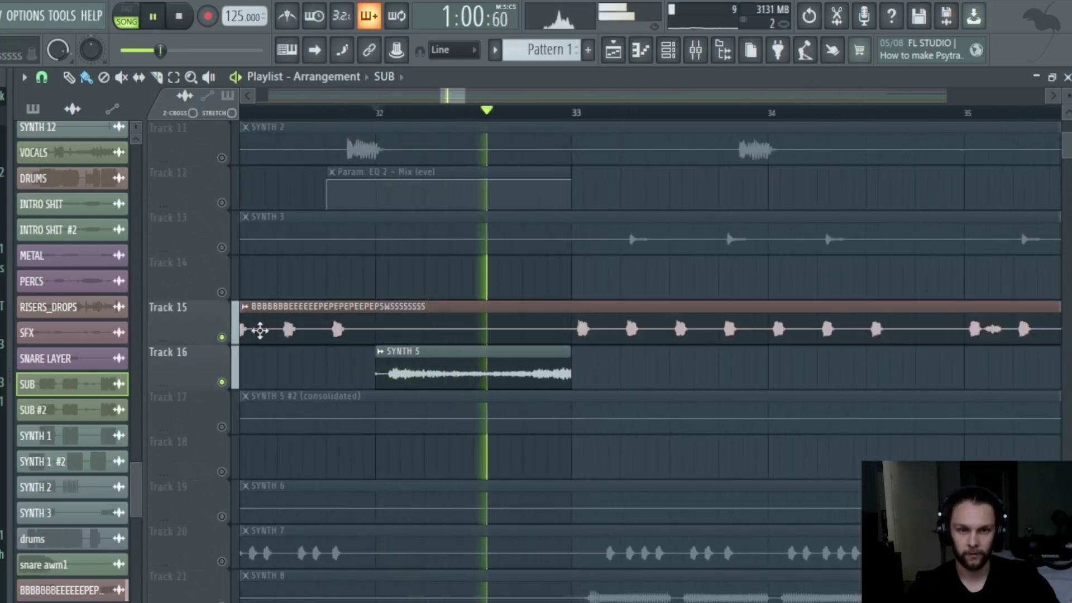
scroll(347, 330, down, 3)
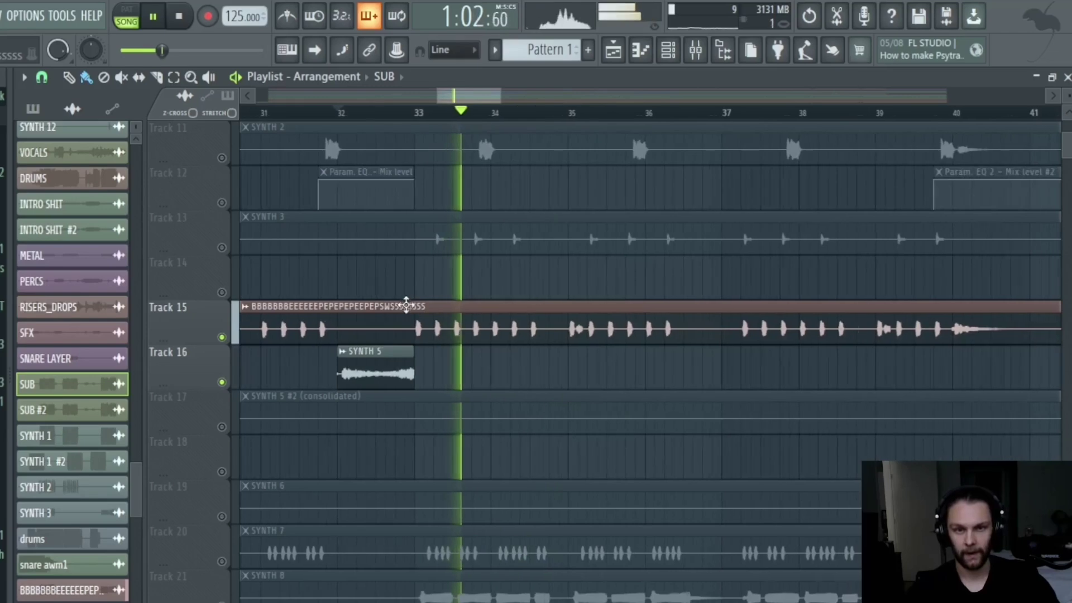
scroll(406, 305, down, 3)
scroll(337, 311, up, 4)
Stop playback and leave only Track 15 soloed, with SYNTH 5 muted.
click(230, 299)
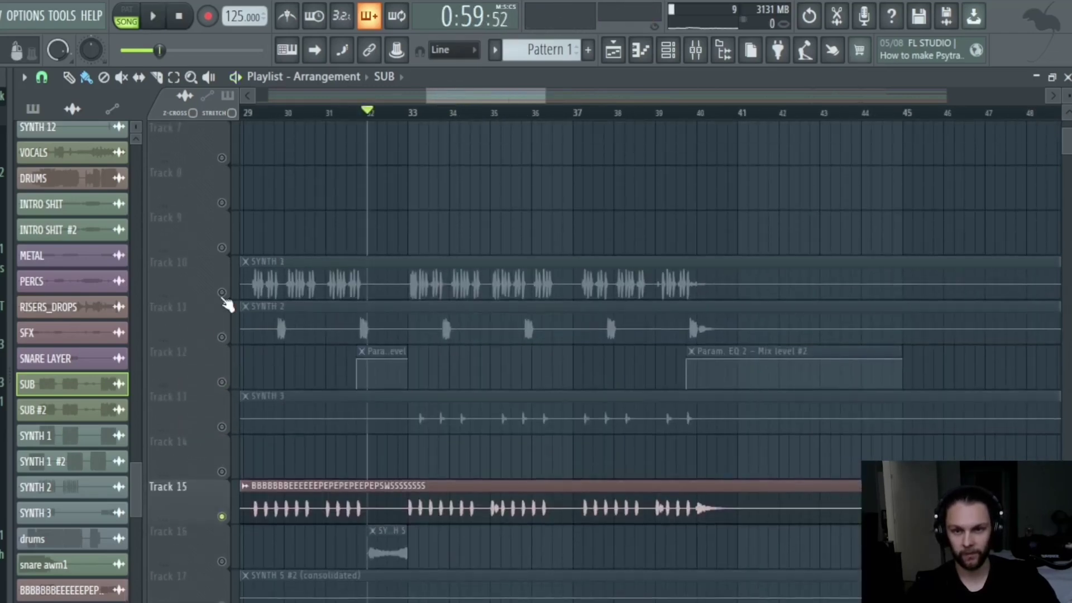
scroll(415, 330, down, 5)
scroll(415, 330, up, 2)
scroll(415, 330, up, 2)
ctrl+click(221, 292)
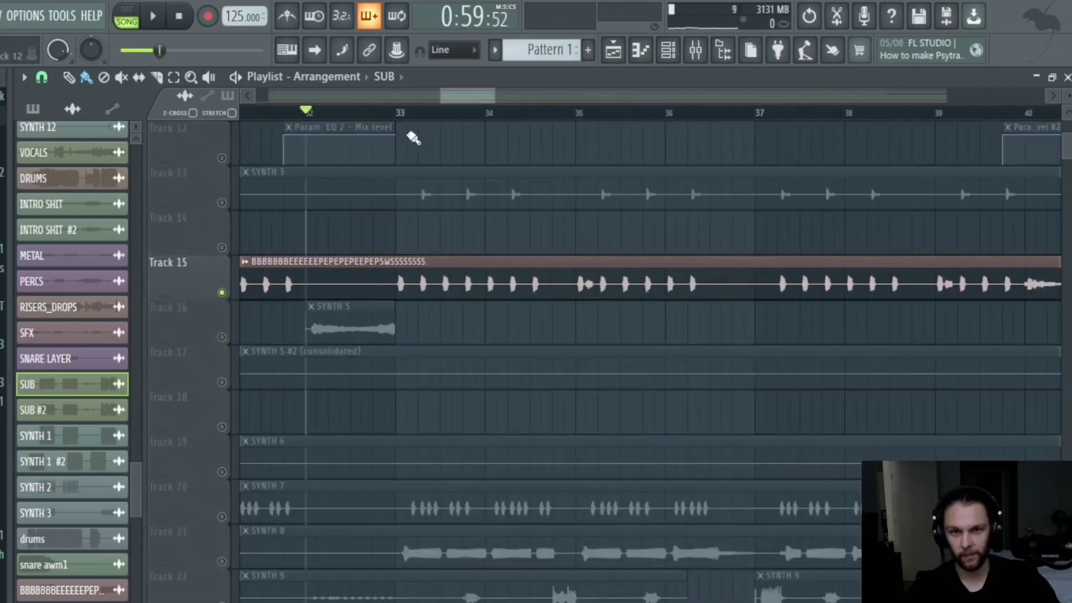
Move the playhead to bar 33 and audition the soloed Track 15 from there.
click(391, 240)
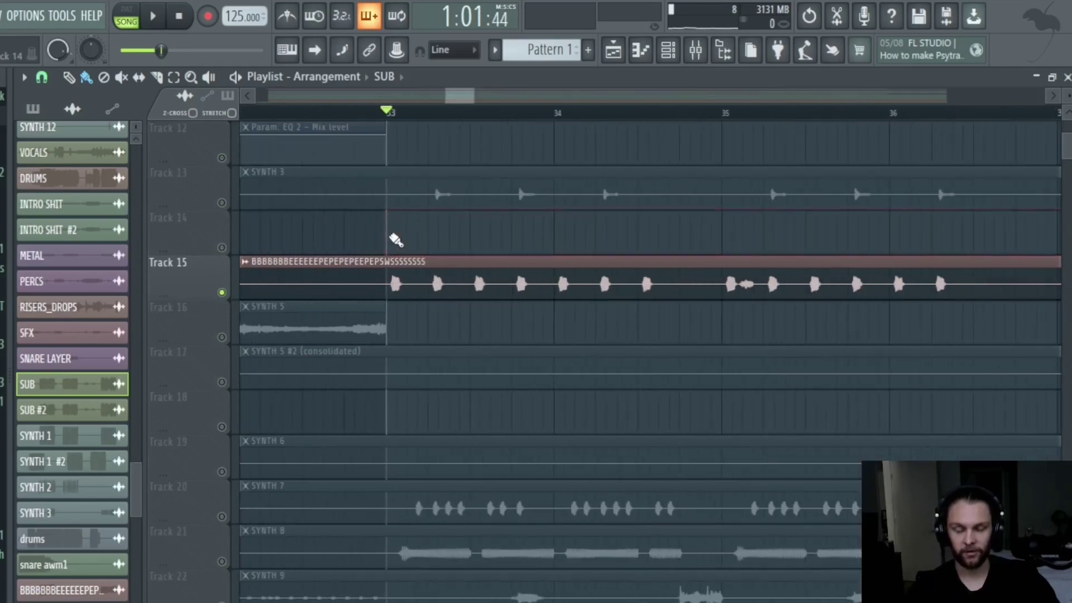
scroll(391, 240, up, 3)
scroll(395, 240, down, 2)
scroll(395, 239, down, 1)
key(space)
scroll(416, 289, up, 1)
scroll(417, 290, up, 1)
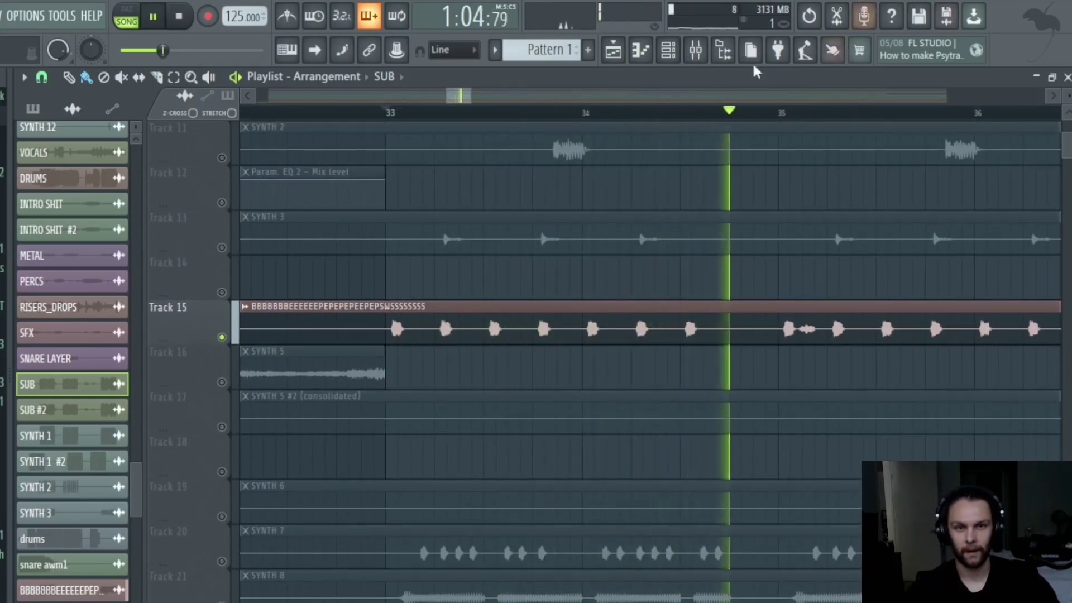
key(space)
Solo SYNTH 3 on Track 13 and audition it from bar 33.
scroll(406, 275, down, 3)
scroll(401, 279, up, 3)
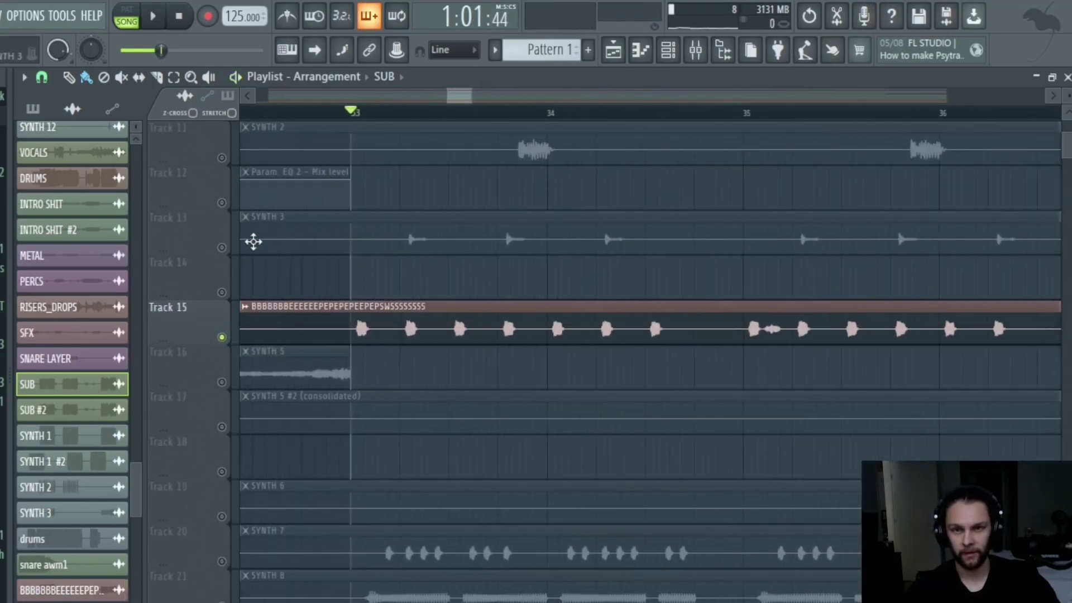
click(227, 250)
scroll(416, 307, up, 2)
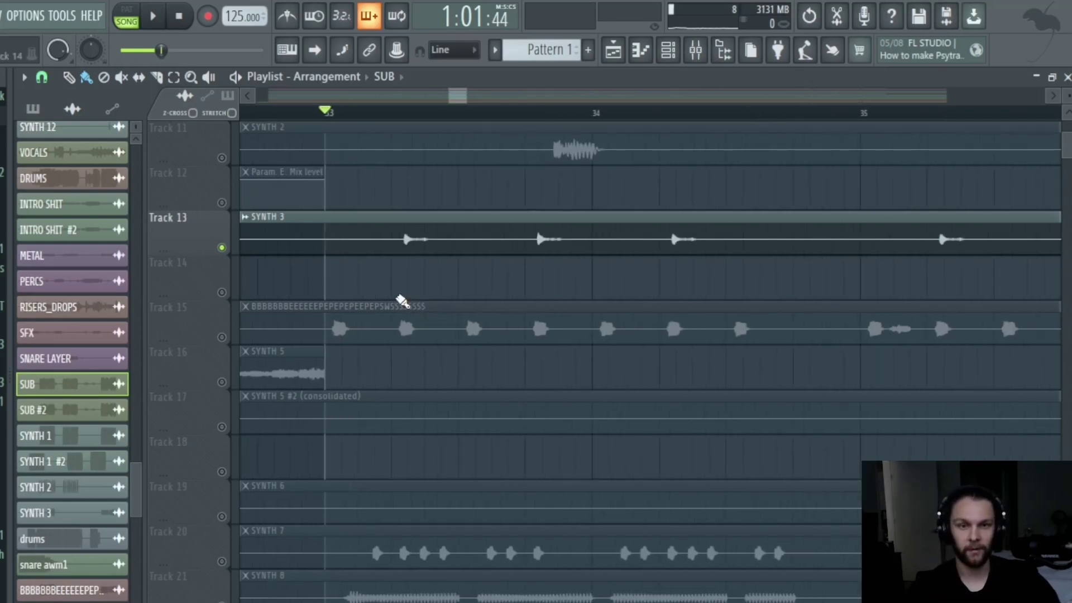
key(space)
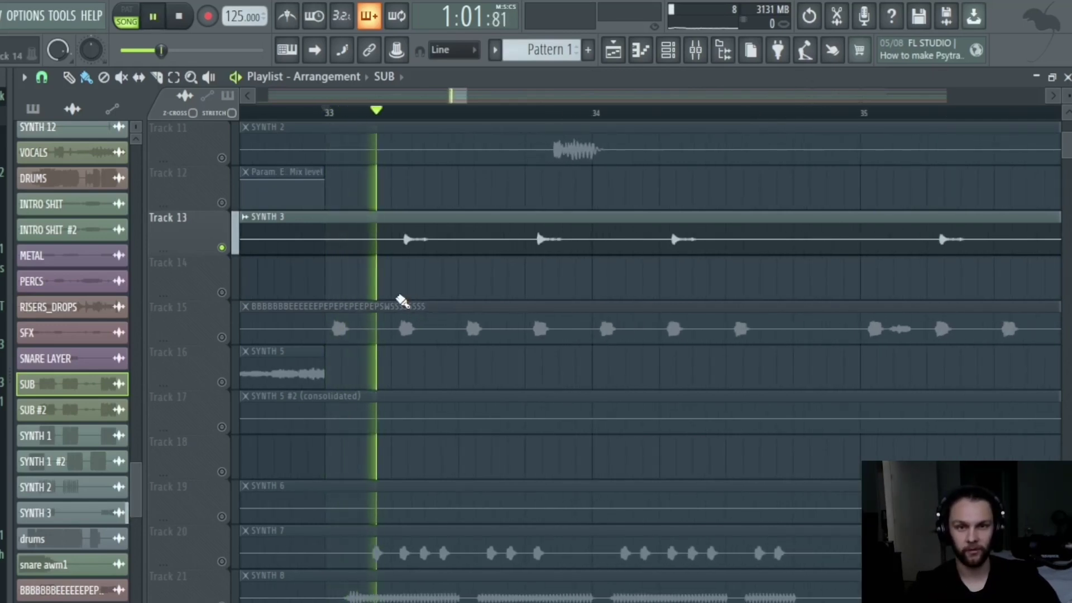
key(space)
Unmute Track 15, SYNTH 1, SYNTH 2 and SYNTH 7 alongside SYNTH 3 and play them together from bar 33.
click(227, 340)
scroll(304, 352, up, 3)
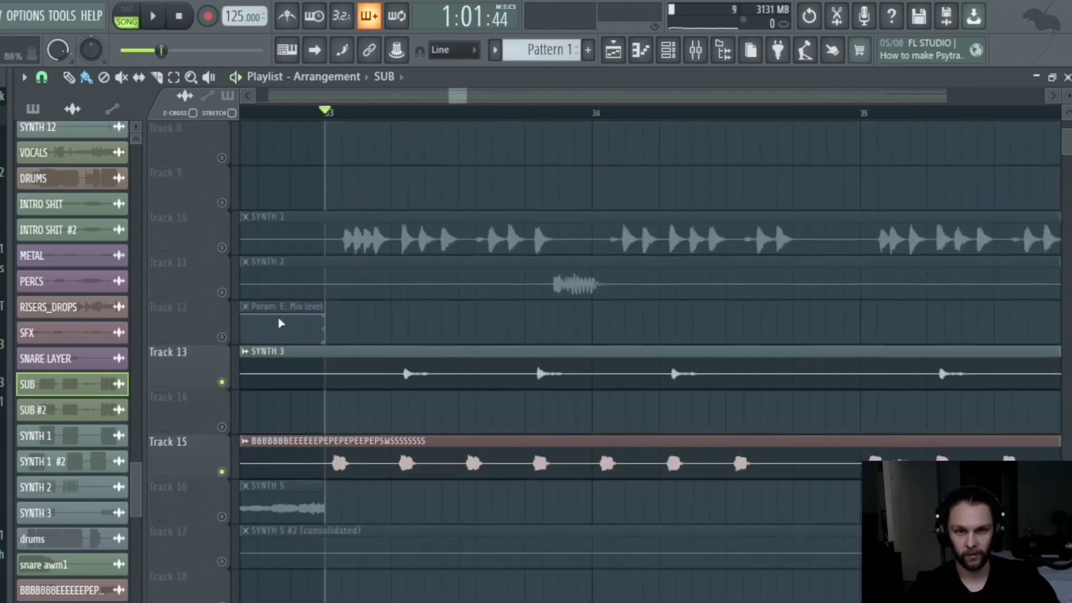
click(223, 248)
key(space)
click(223, 292)
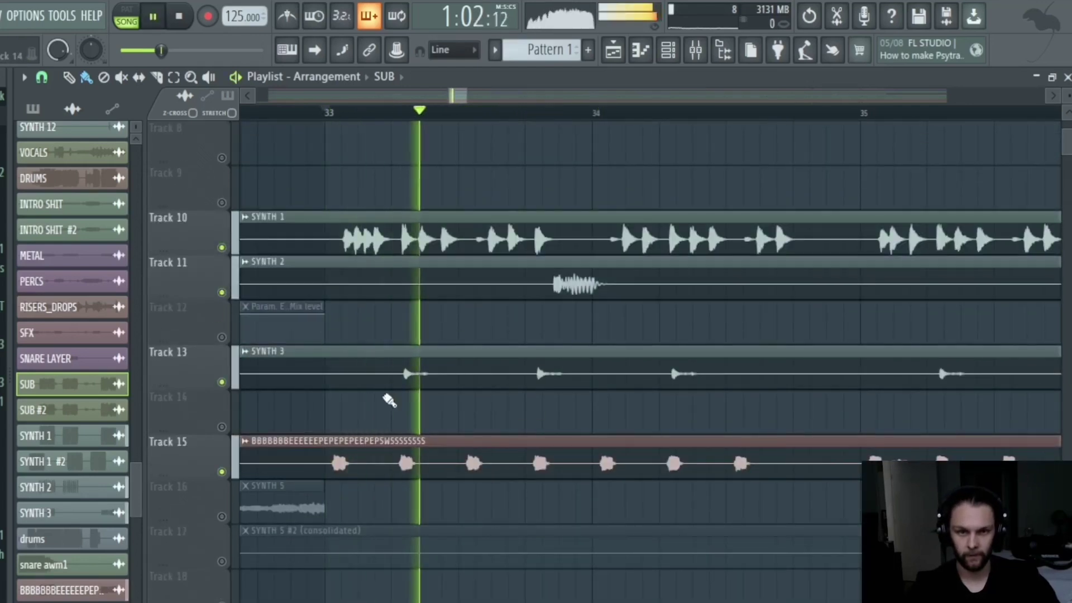
scroll(373, 434, down, 4)
scroll(377, 434, up, 2)
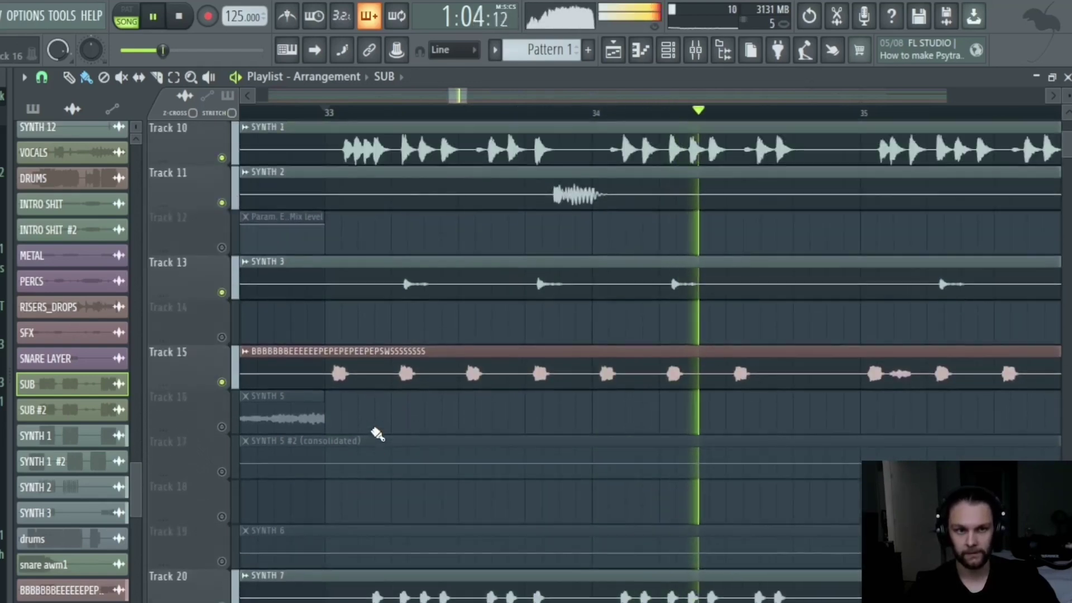
scroll(374, 391, up, 2)
scroll(385, 424, down, 1)
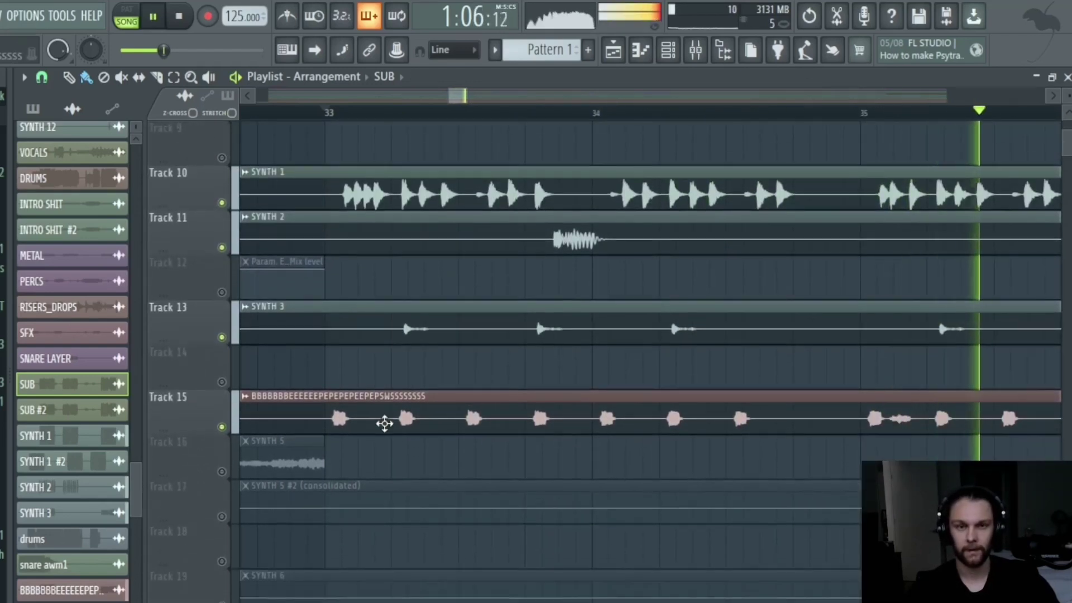
Solo SYNTH 8 on Track 21, audition it from bar 33 and compare its pattern with the SUB track.
scroll(339, 373, down, 8)
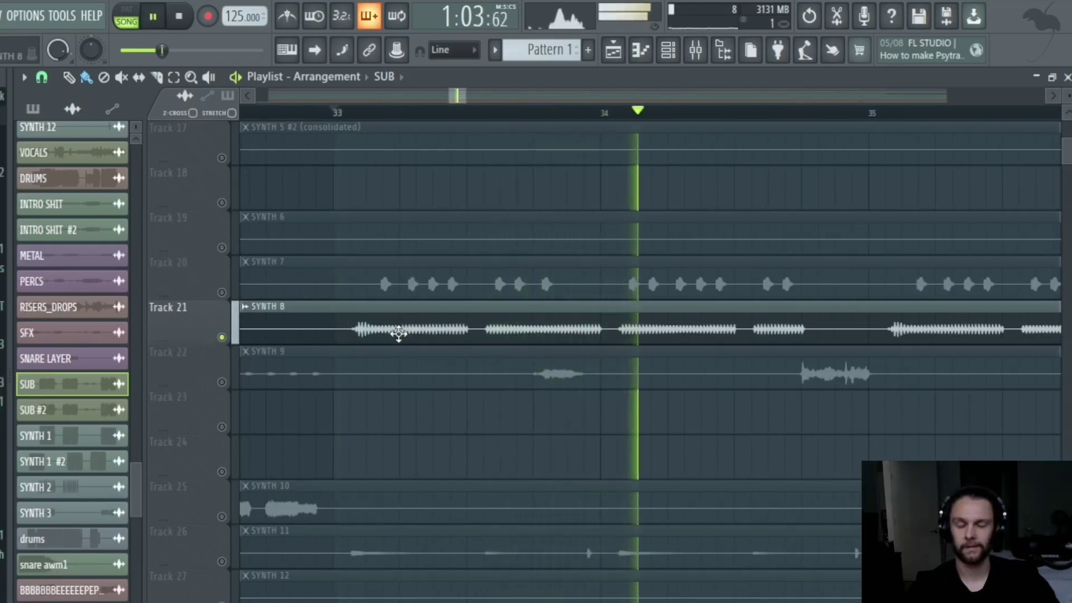
key(space)
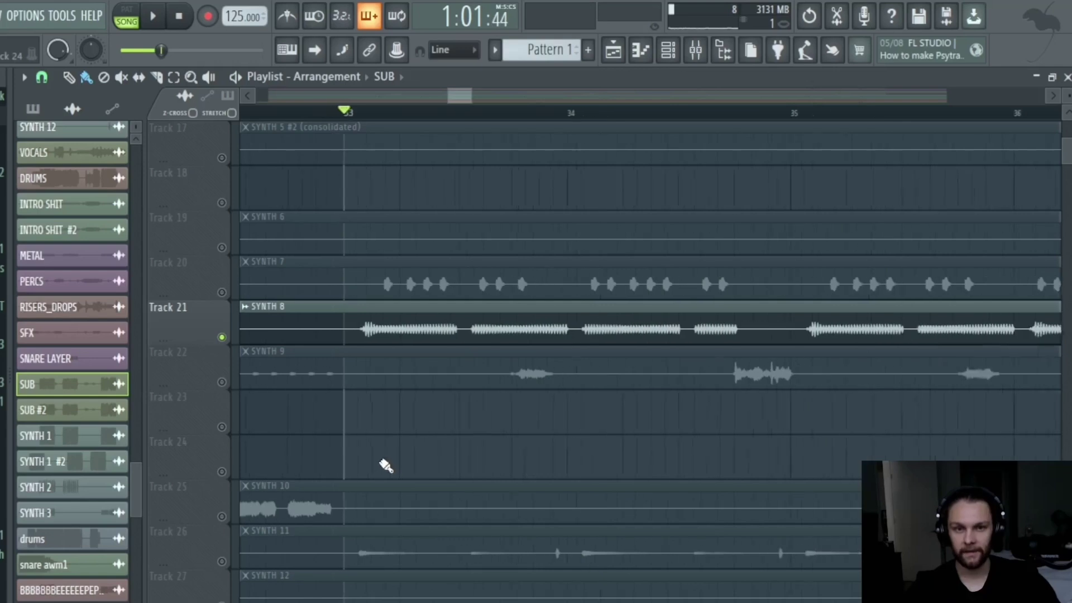
scroll(374, 443, down, 2)
scroll(358, 420, down, 2)
scroll(371, 376, up, 3)
scroll(389, 359, up, 1)
scroll(388, 355, down, 1)
scroll(412, 478, down, 3)
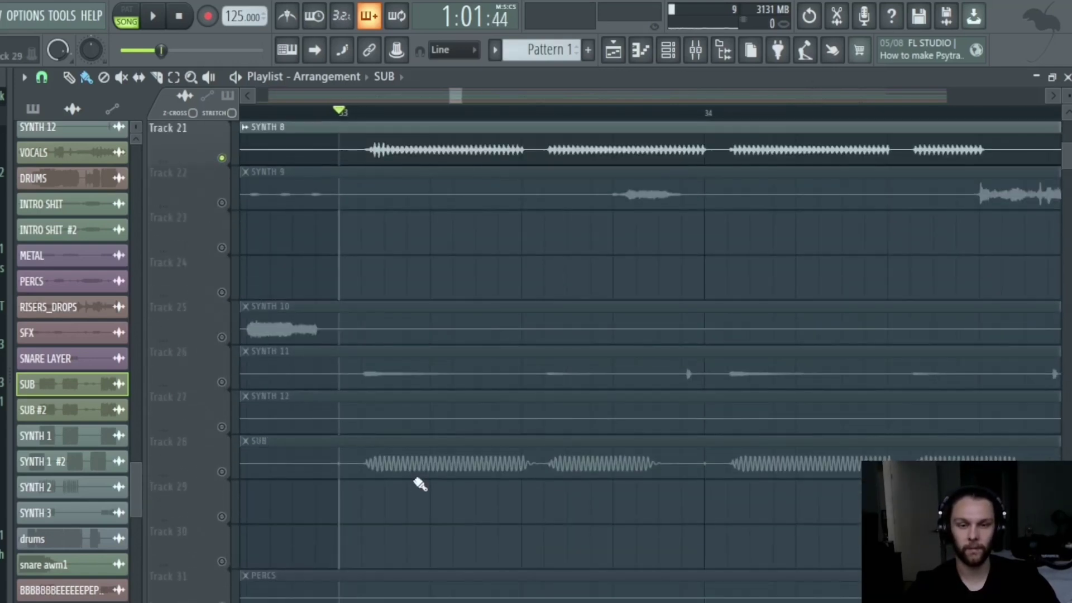
Inspect the SYNTH 8 clip's audio settings, close them and replay the soloed track from bar 33.
scroll(424, 391, up, 5)
scroll(430, 349, down, 1)
click(414, 330)
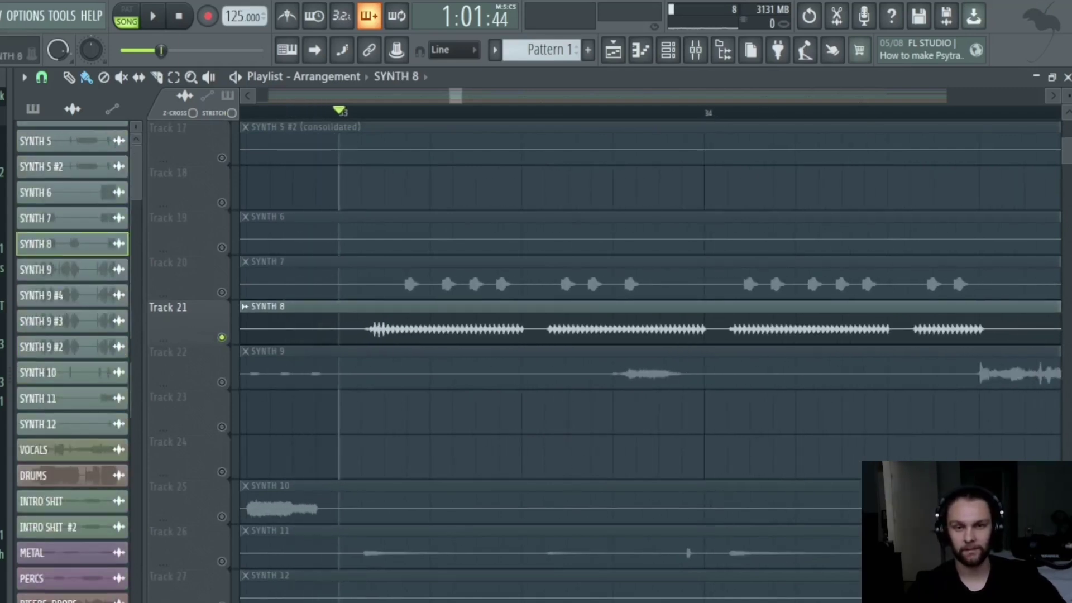
double_click(456, 324)
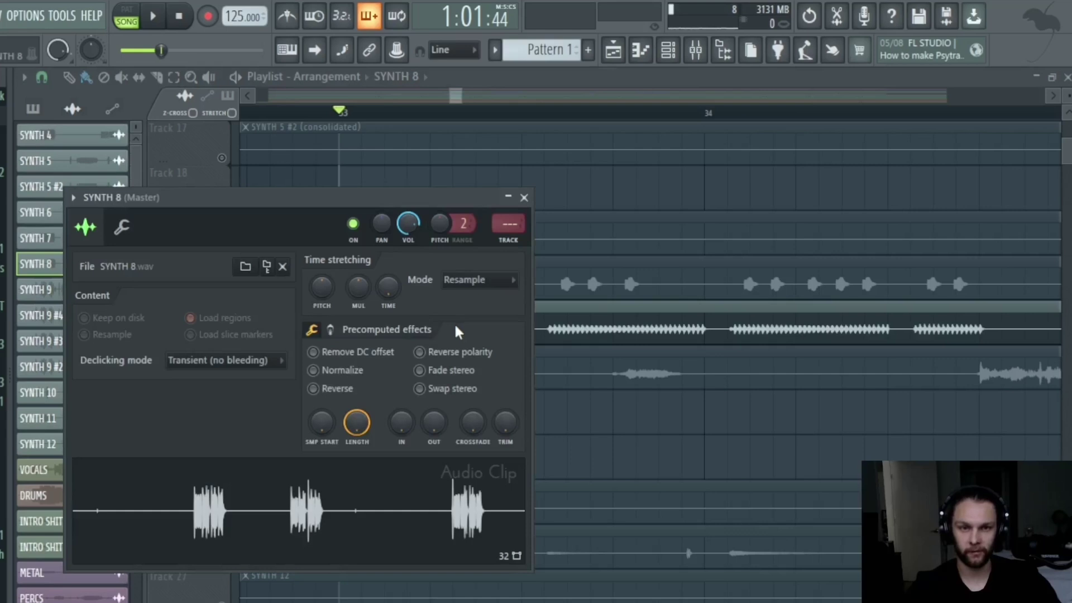
drag(395, 200, 324, 185)
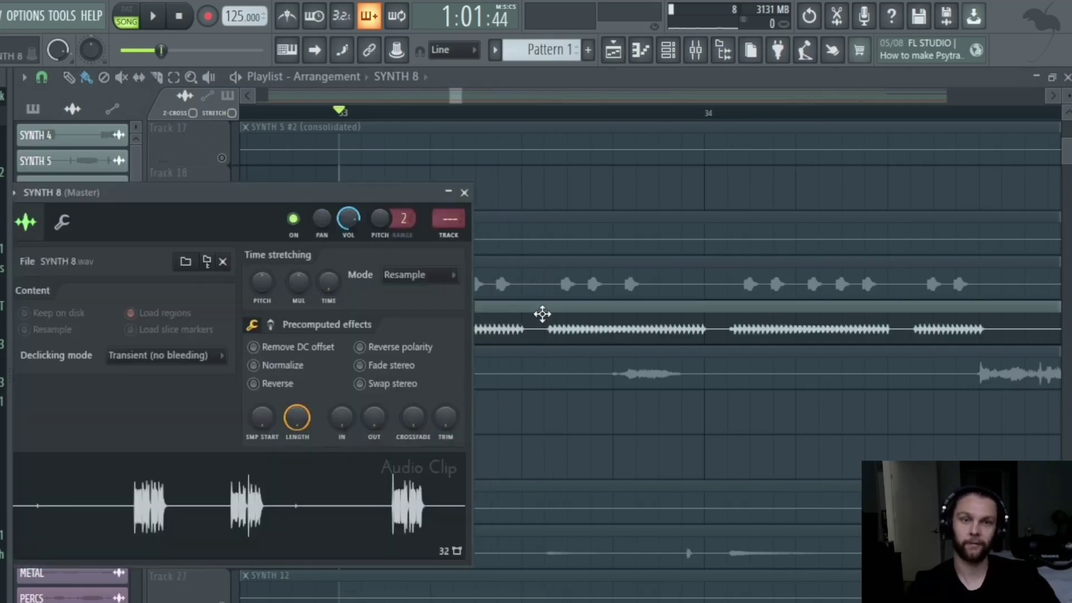
click(464, 192)
scroll(413, 340, down, 2)
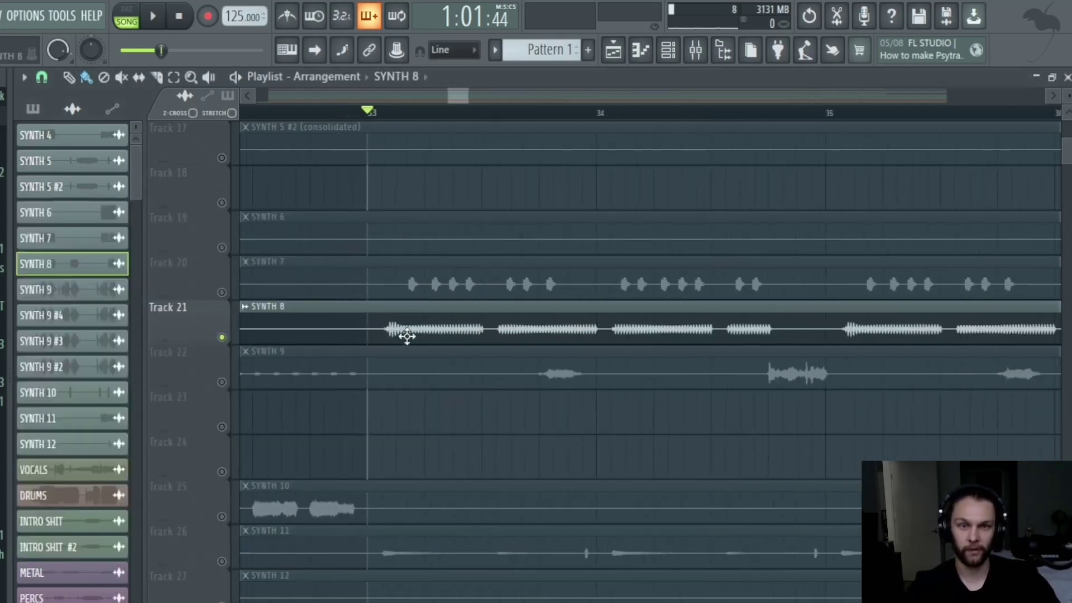
key(space)
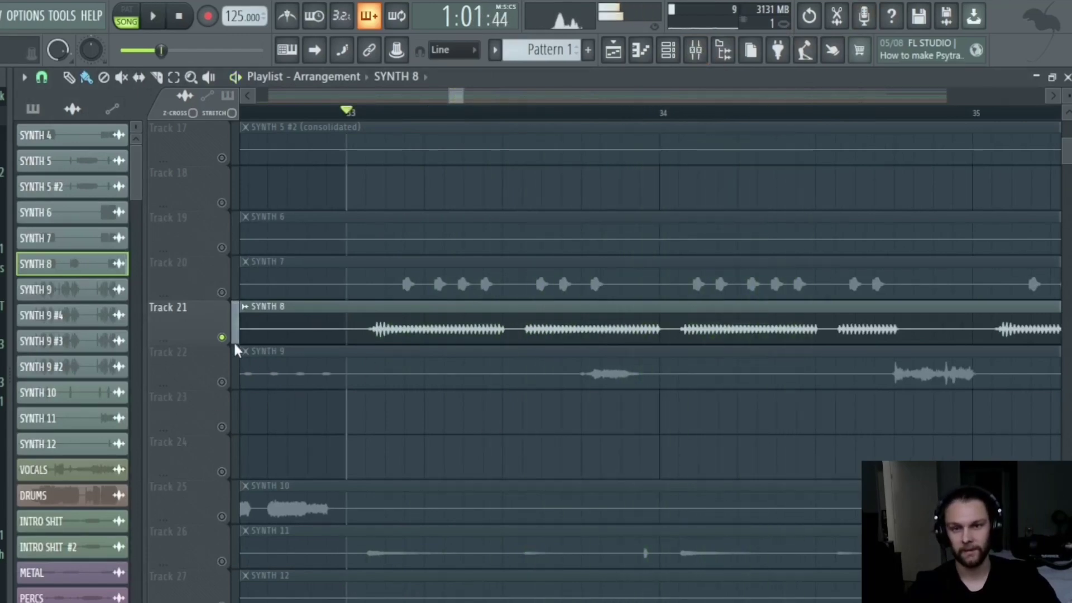
Re-enable all tracks and play the full mix from bar 33.
scroll(235, 347, down, 6)
scroll(398, 361, down, 3)
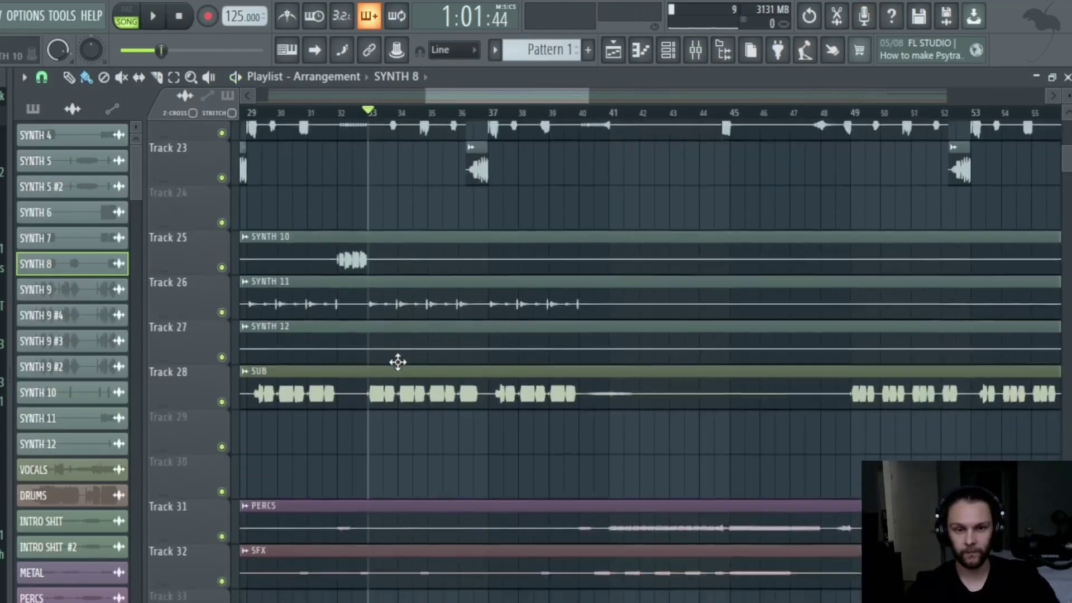
scroll(397, 363, down, 3)
key(space)
scroll(424, 391, up, 5)
ctrl+scroll(424, 390, down, 2)
scroll(447, 385, up, 7)
ctrl+scroll(507, 343, up, 3)
scroll(495, 341, up, 2)
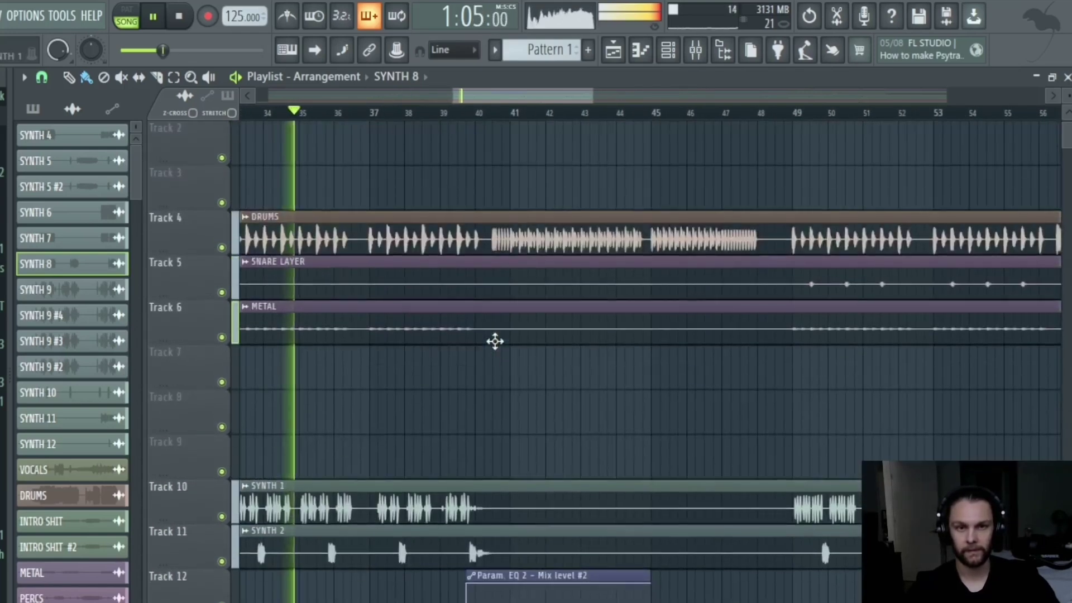
key(space)
Place the playhead at bar 40, select the drop from bar 25 to bar 41 and deselect its clips.
ctrl+scroll(620, 296, up, 2)
click(394, 116)
ctrl+scroll(541, 167, down, 3)
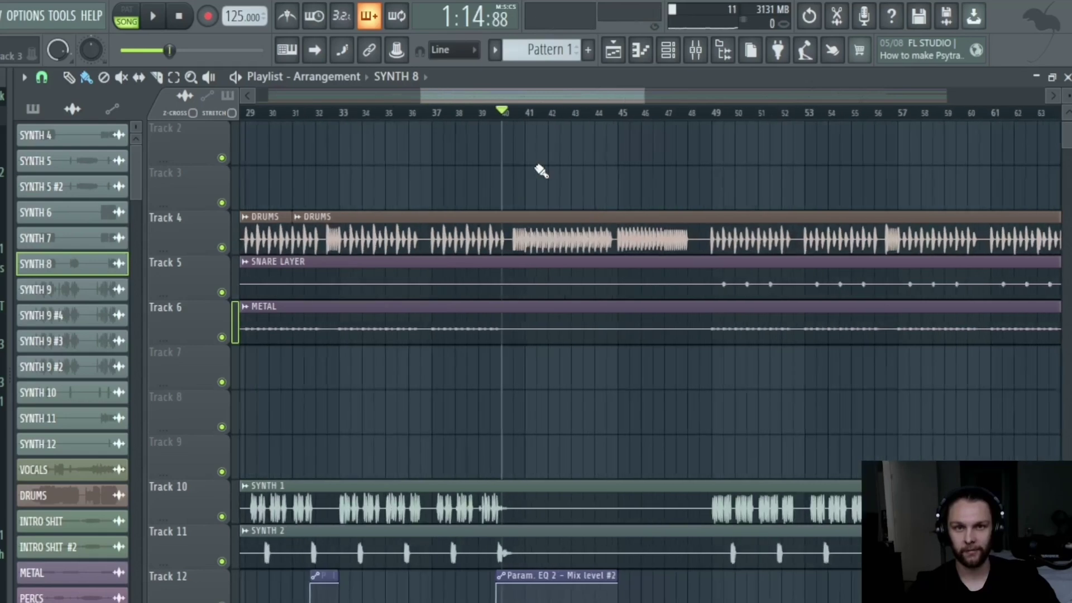
drag(531, 112, 416, 150)
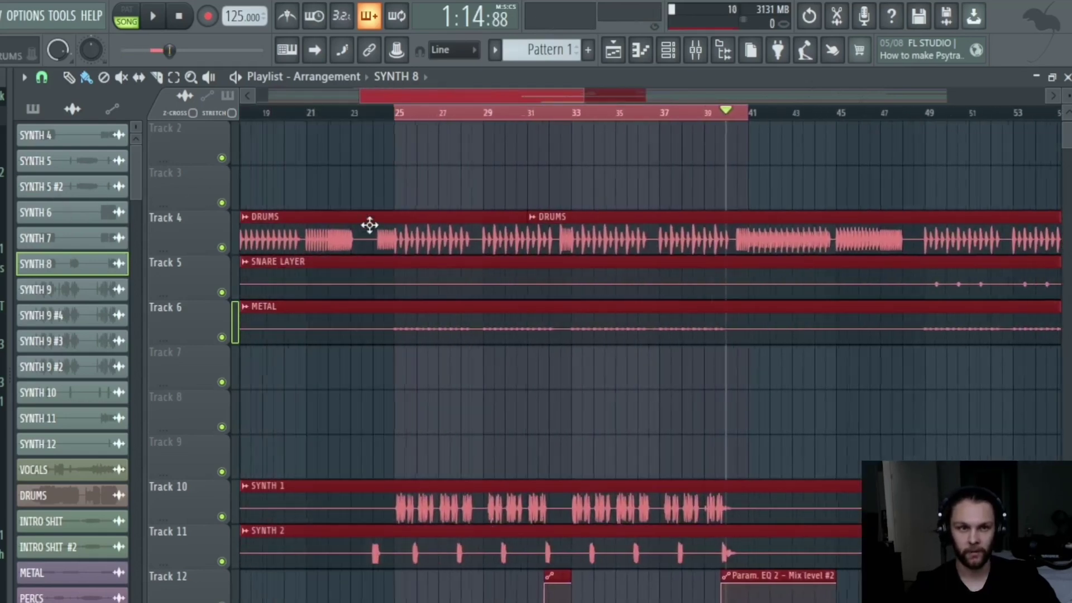
ctrl+scroll(579, 239, up, 4)
click(551, 180)
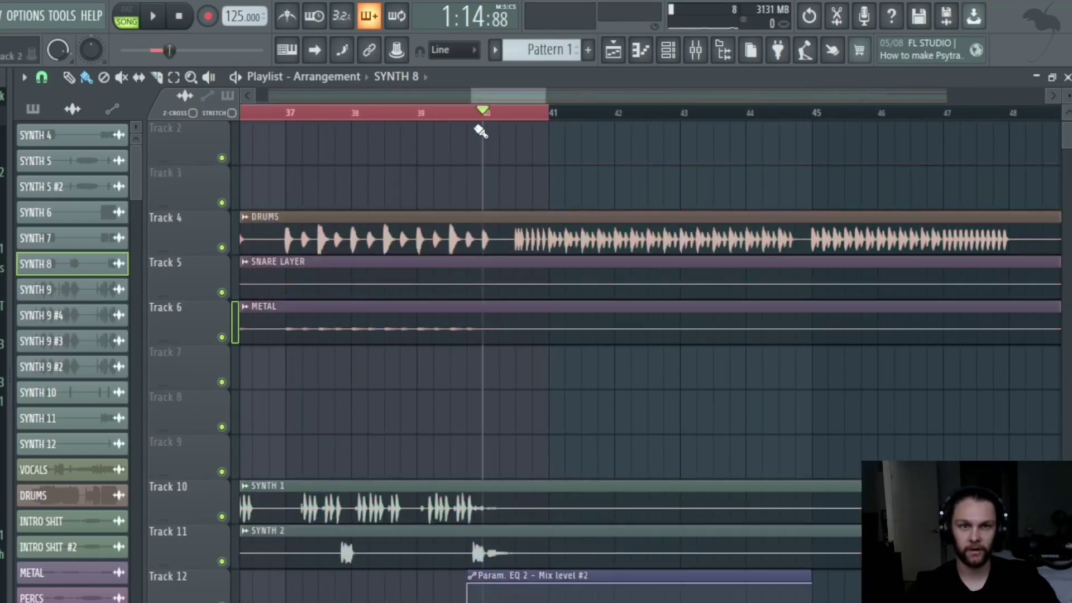
Move the playhead to bar 41 and examine which tracks play between the drop's end and bar 49.
ctrl+scroll(455, 146, down, 2)
scroll(502, 390, down, 7)
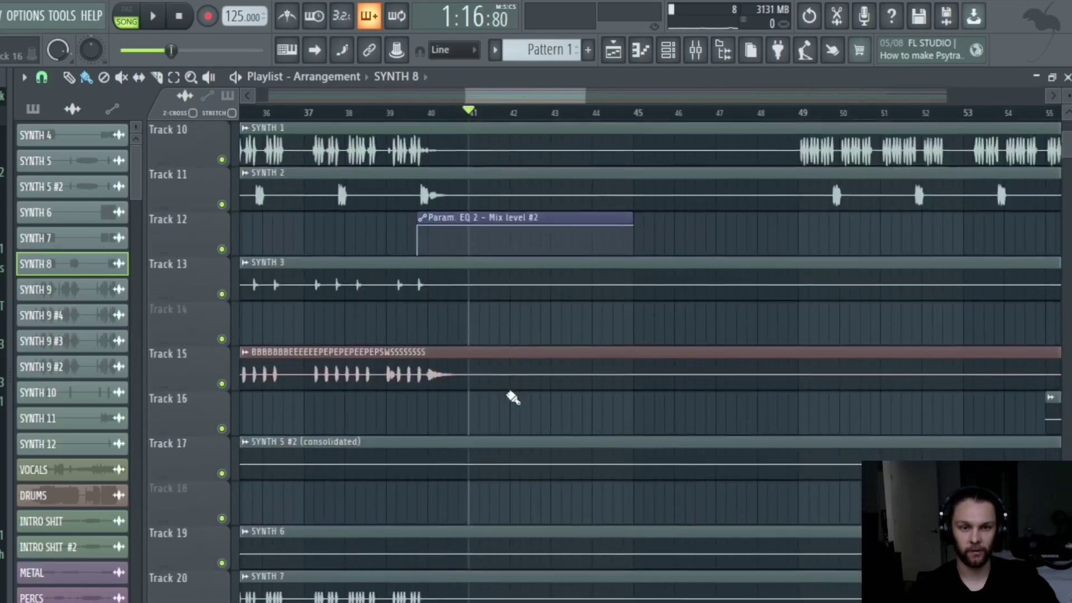
ctrl+scroll(519, 349, down, 3)
scroll(589, 376, down, 1)
scroll(527, 354, up, 7)
scroll(575, 294, up, 1)
ctrl+scroll(486, 275, up, 4)
ctrl+scroll(486, 275, up, 2)
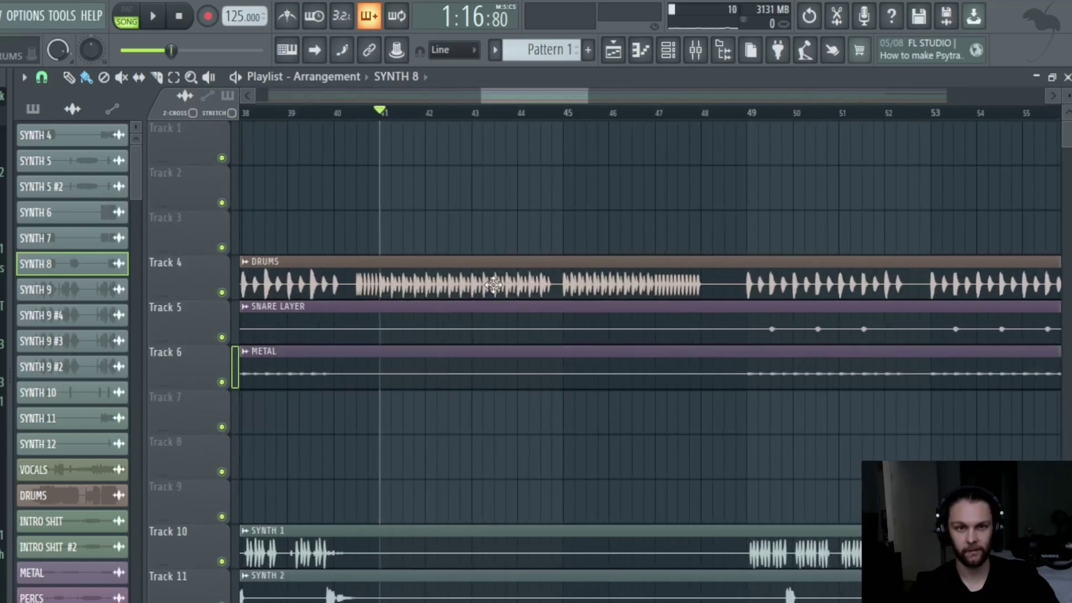
Play from bar 41, briefly solo DRUMS on Track 4, then re-enable all tracks and stop playback.
key(space)
right_click(223, 293)
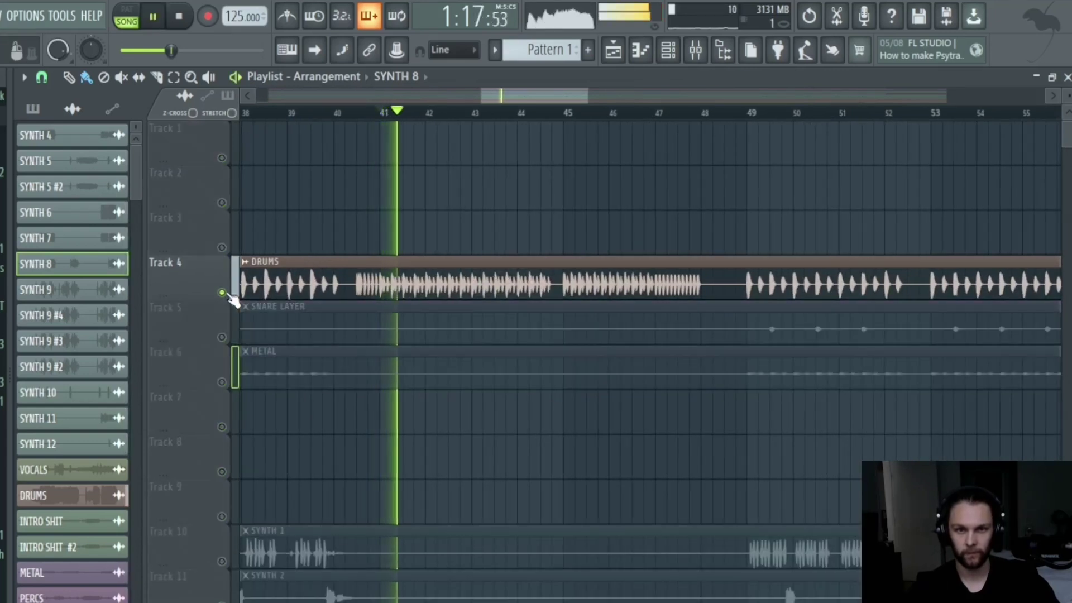
right_click(223, 292)
key(space)
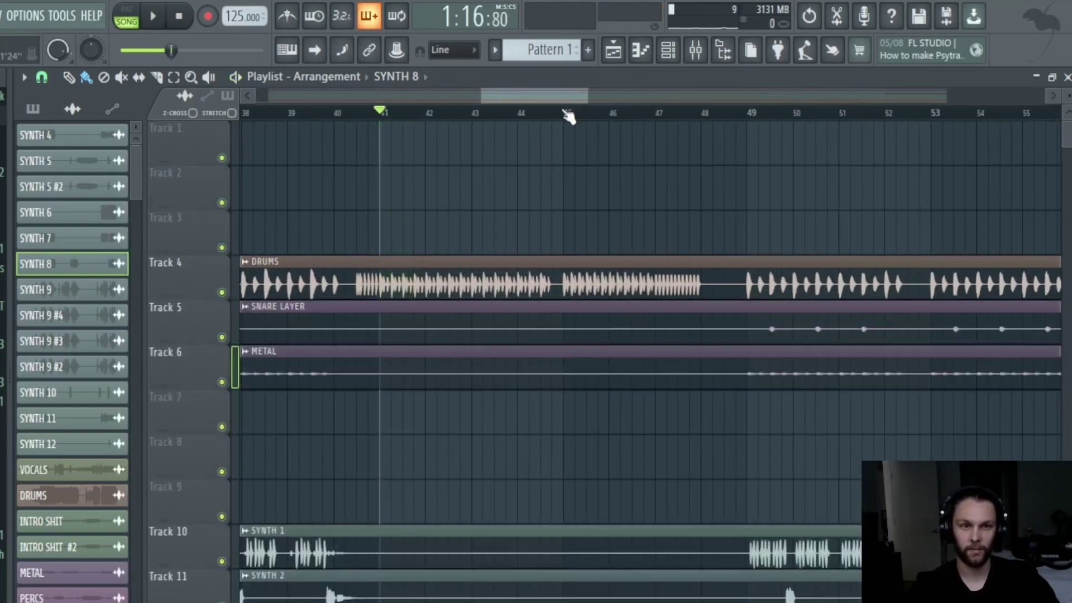
Play the full mix from bar 45, skip ahead to bar 47 and listen past the bar 49 drop.
key(space)
ctrl+scroll(556, 242, up, 2)
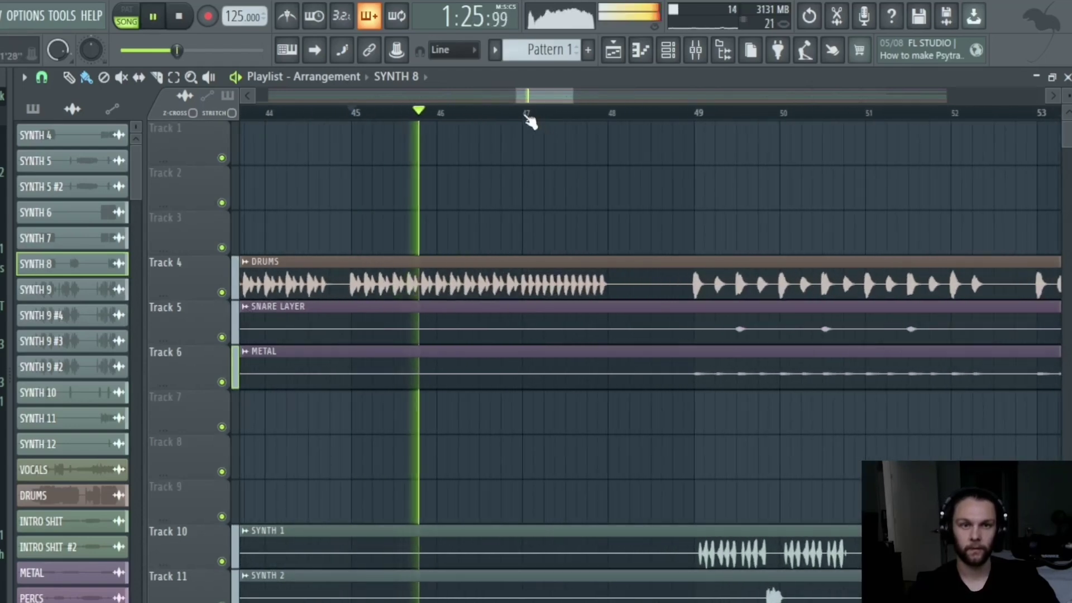
ctrl+scroll(517, 304, down, 3)
scroll(517, 304, down, 2)
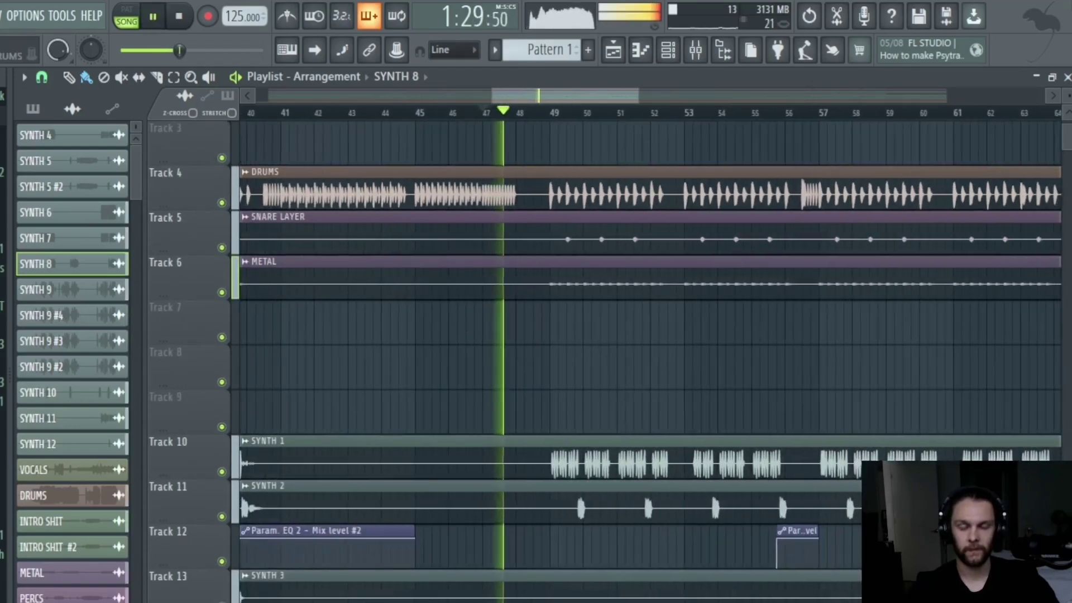
ctrl+scroll(506, 353, up, 2)
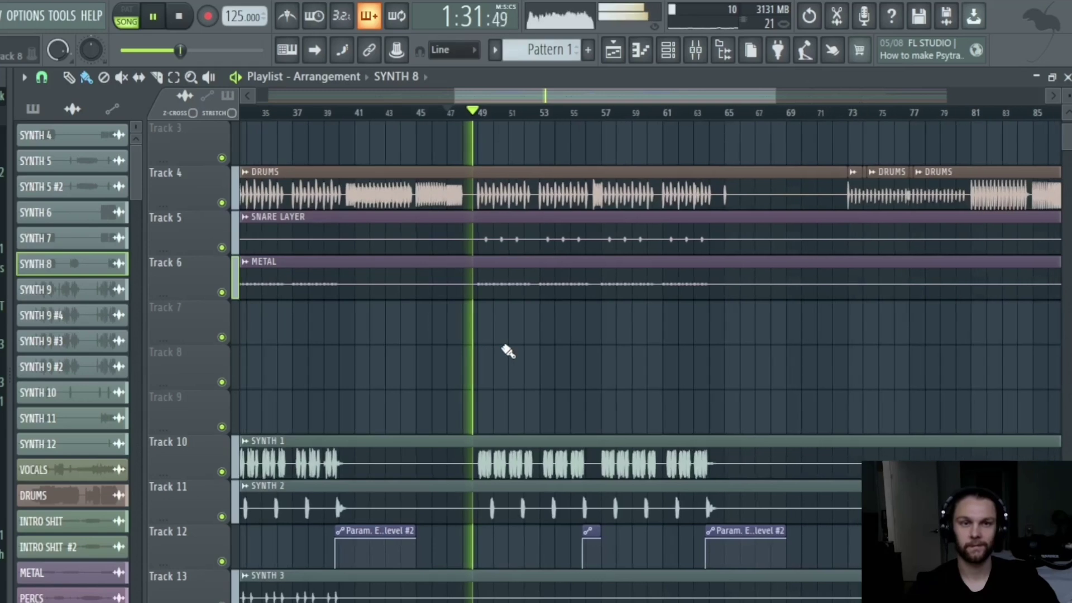
ctrl+scroll(507, 355, up, 2)
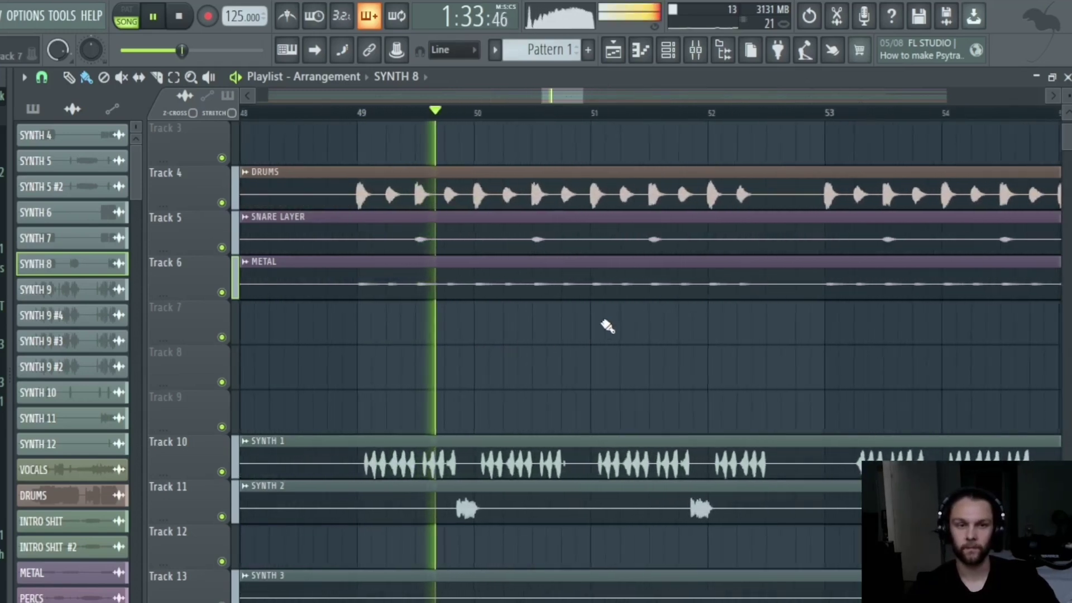
click(598, 321)
right_click(599, 320)
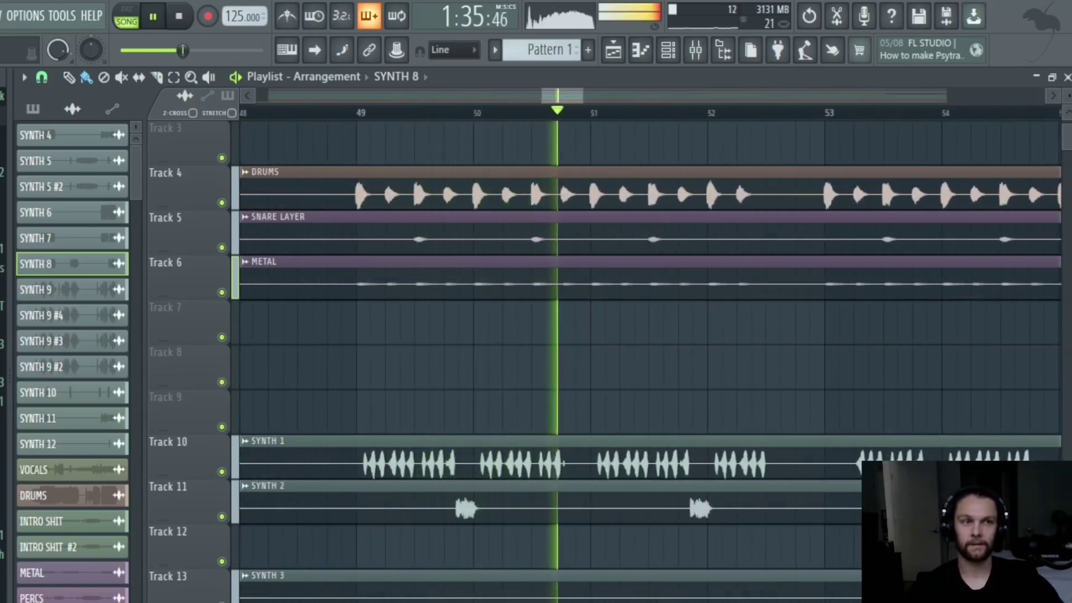
key(space)
Solo DRUMS on Track 4 and bring the section from bar 49 to bar 53 into view.
scroll(421, 251, up, 2)
ctrl+scroll(421, 251, down, 3)
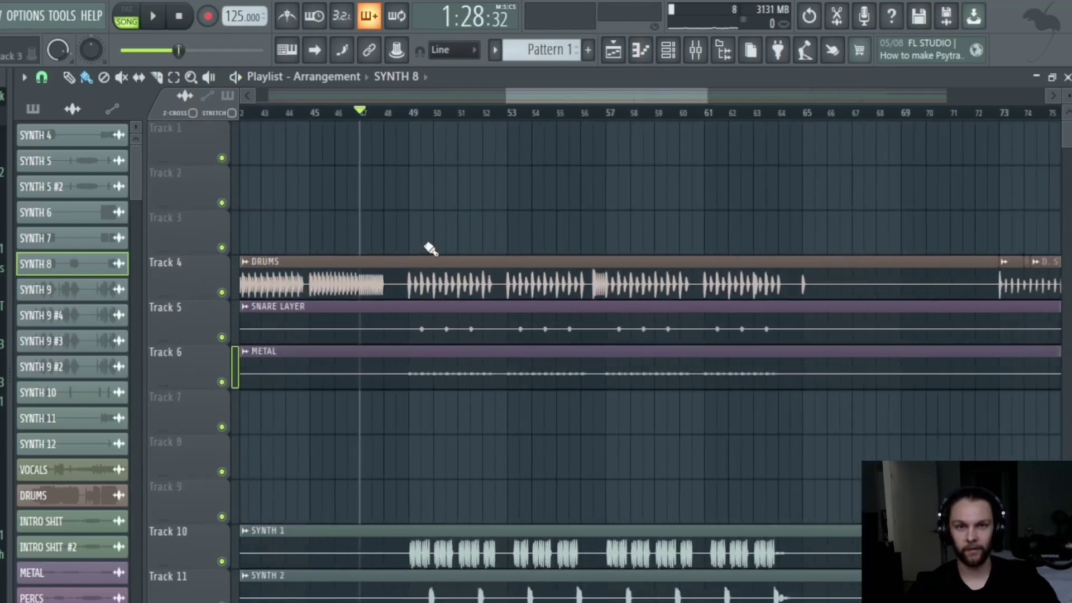
scroll(436, 254, down, 3)
scroll(440, 264, up, 3)
ctrl+scroll(418, 275, up, 4)
click(352, 239)
right_click(351, 239)
right_click(221, 291)
ctrl+scroll(411, 121, up, 2)
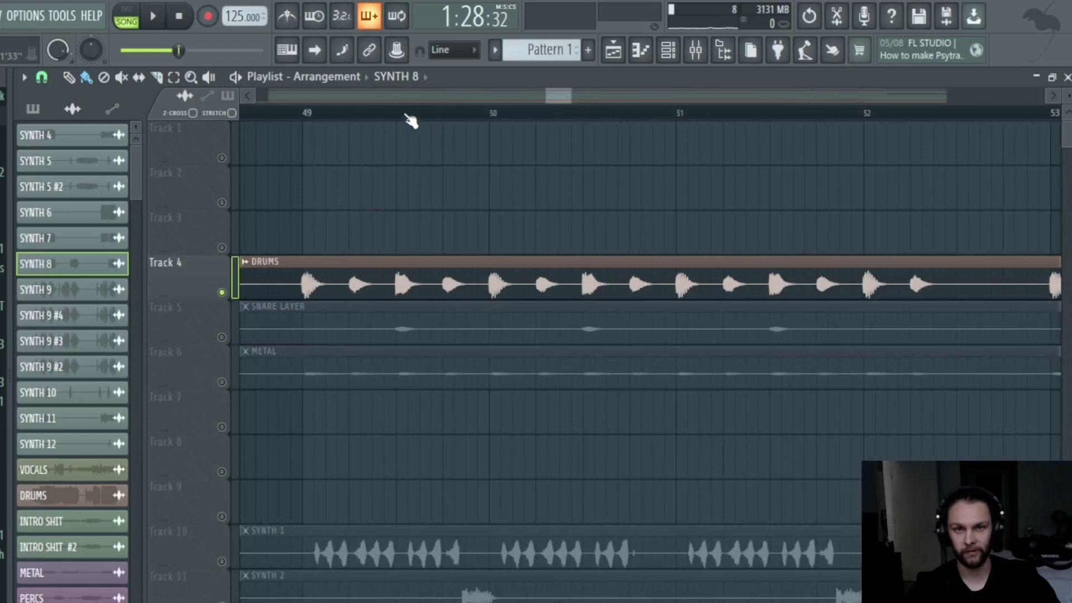
Play the drums from the first snare after bar 49, comparing DRUMS with SNARE LAYER on Track 5.
key(space)
right_click(222, 337)
click(222, 293)
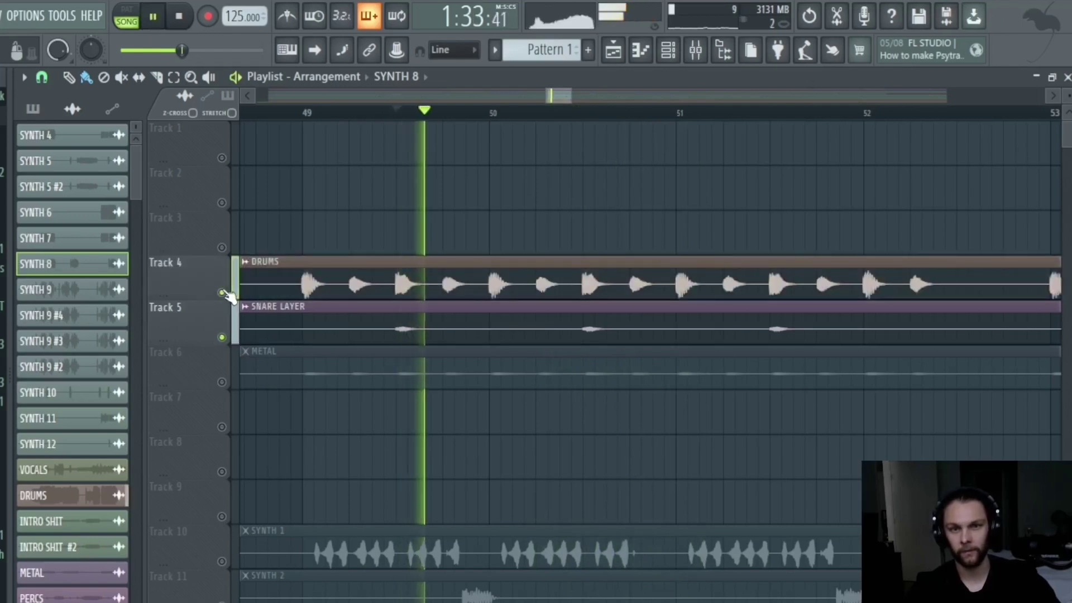
right_click(223, 338)
click(222, 293)
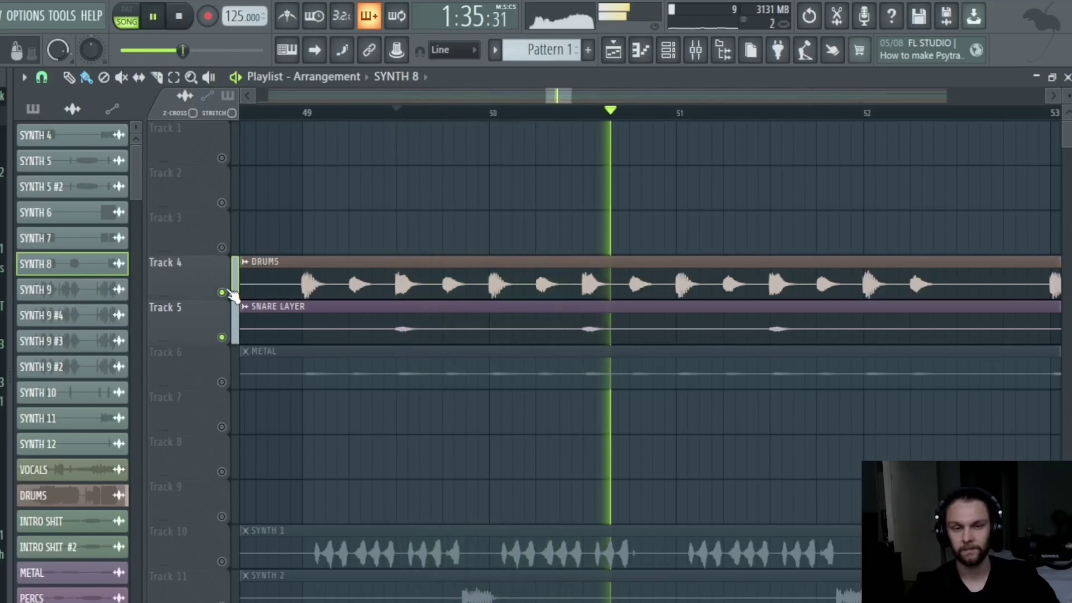
key(space)
Re-enable all tracks and examine the SYNTH 1 pattern from bar 49, leaving Track 8 empty.
scroll(391, 224, down, 3)
scroll(434, 256, down, 7)
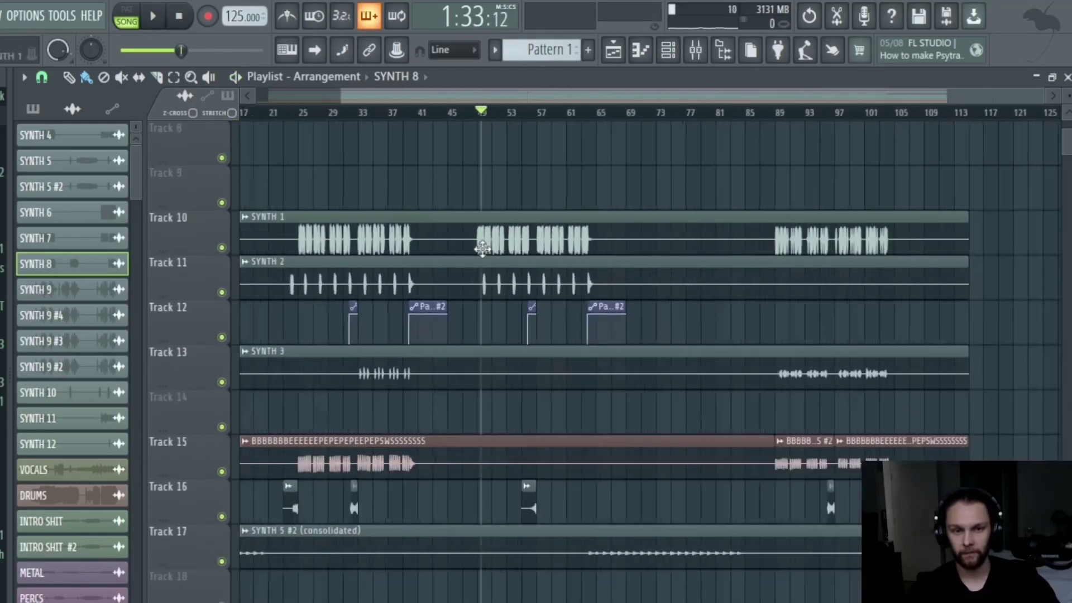
scroll(487, 279, down, 2)
scroll(495, 335, up, 6)
right_click(475, 340)
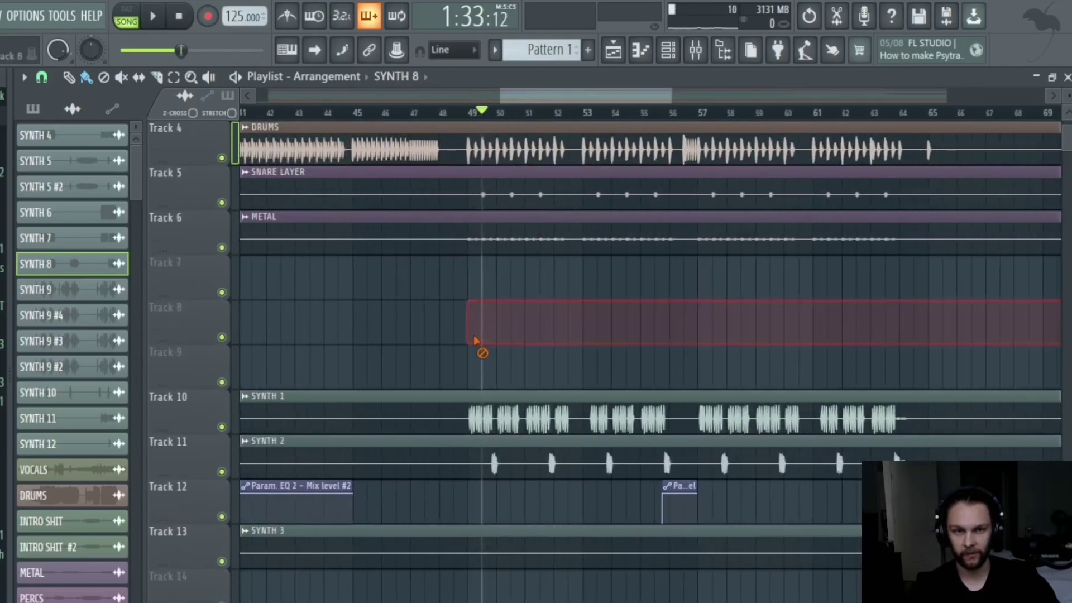
scroll(563, 371, down, 2)
scroll(511, 414, up, 5)
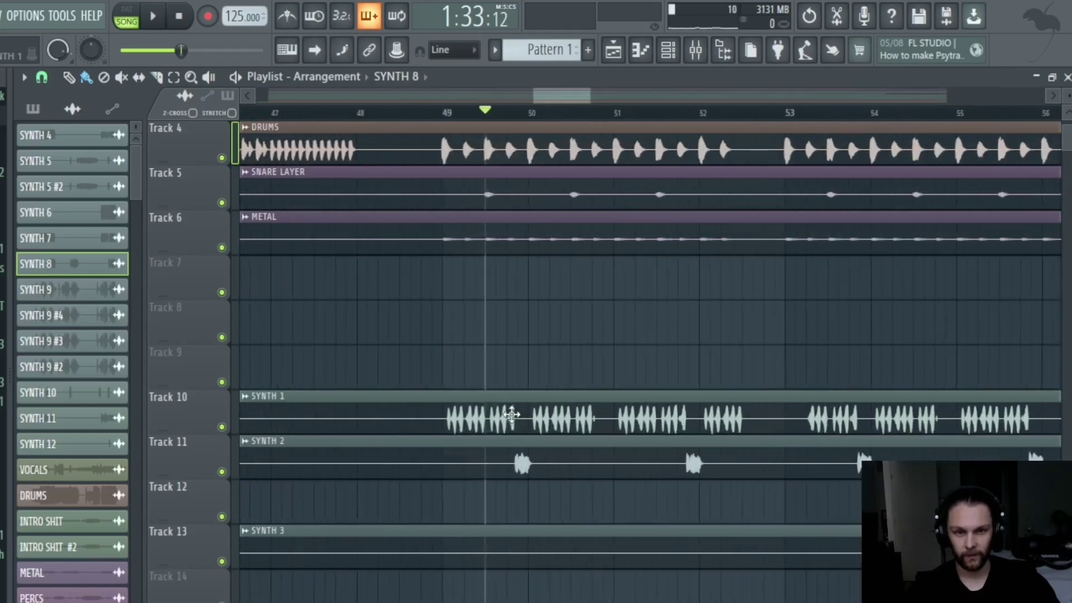
Copy the SYNTH 1 clip onto Track 9, align its bar 25 section with bar 49 and make the copy unique.
scroll(546, 407, down, 7)
scroll(559, 391, down, 3)
scroll(574, 378, up, 5)
scroll(447, 333, down, 2)
drag(419, 332, 584, 291)
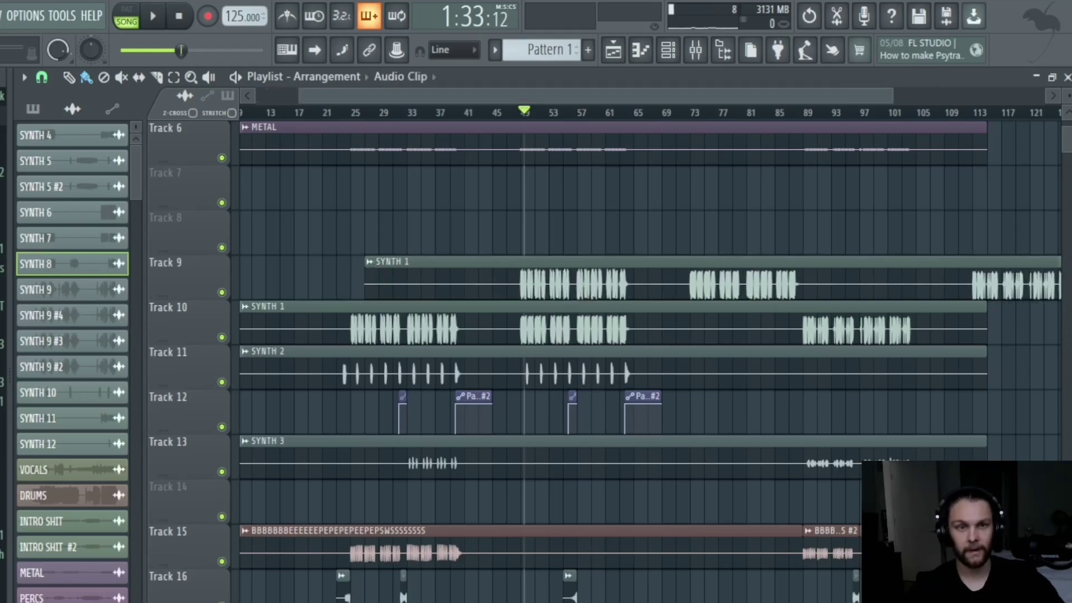
scroll(542, 273, up, 1)
scroll(542, 274, up, 2)
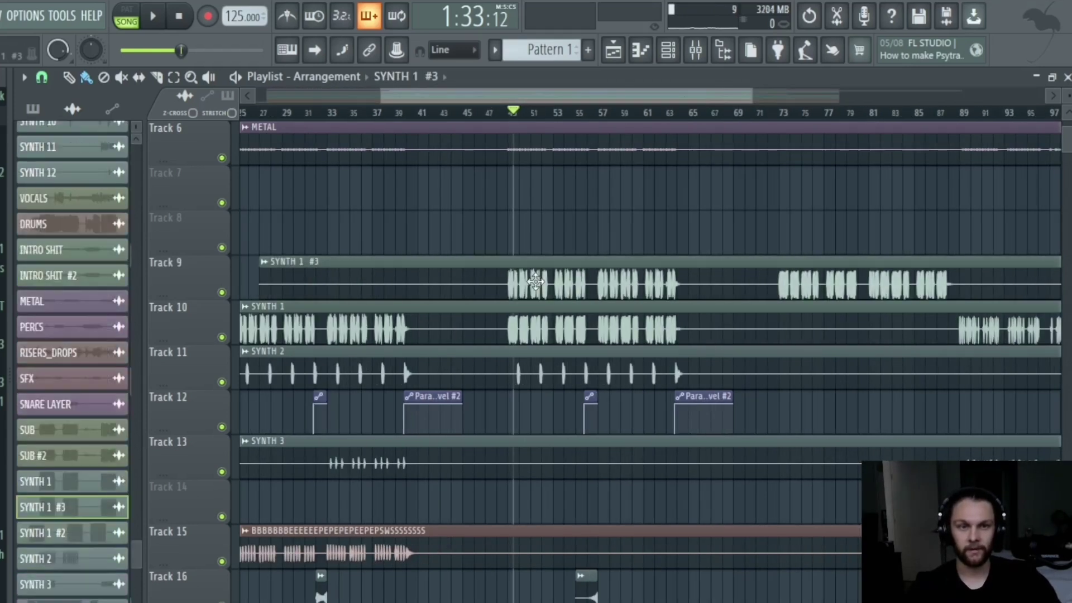
Solo the SYNTH 1 #3 copy on Track 9 and play it from bar 49.
right_click(223, 293)
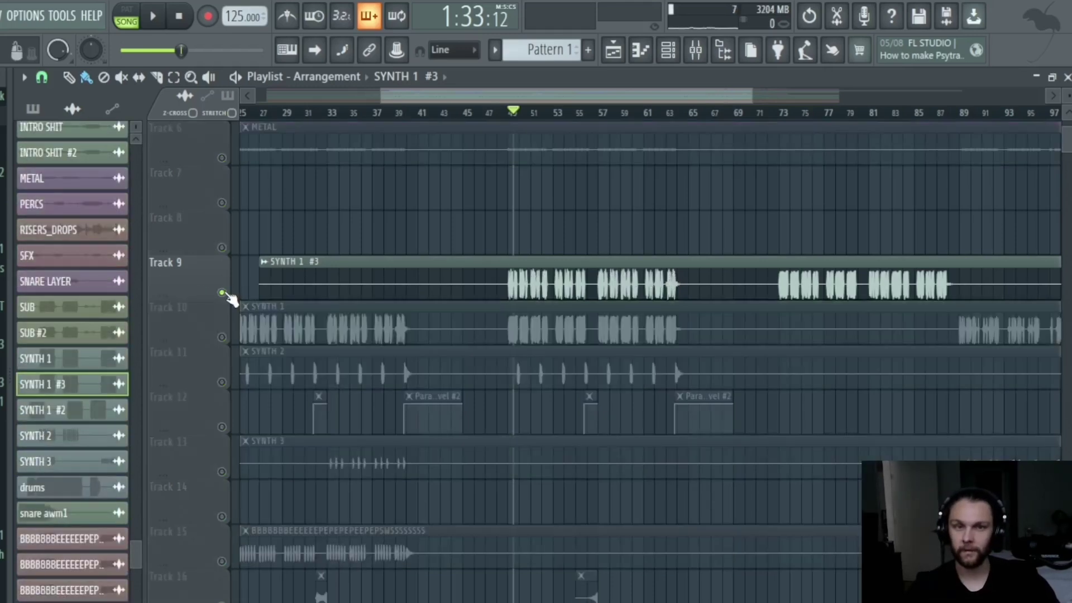
scroll(475, 139, up, 3)
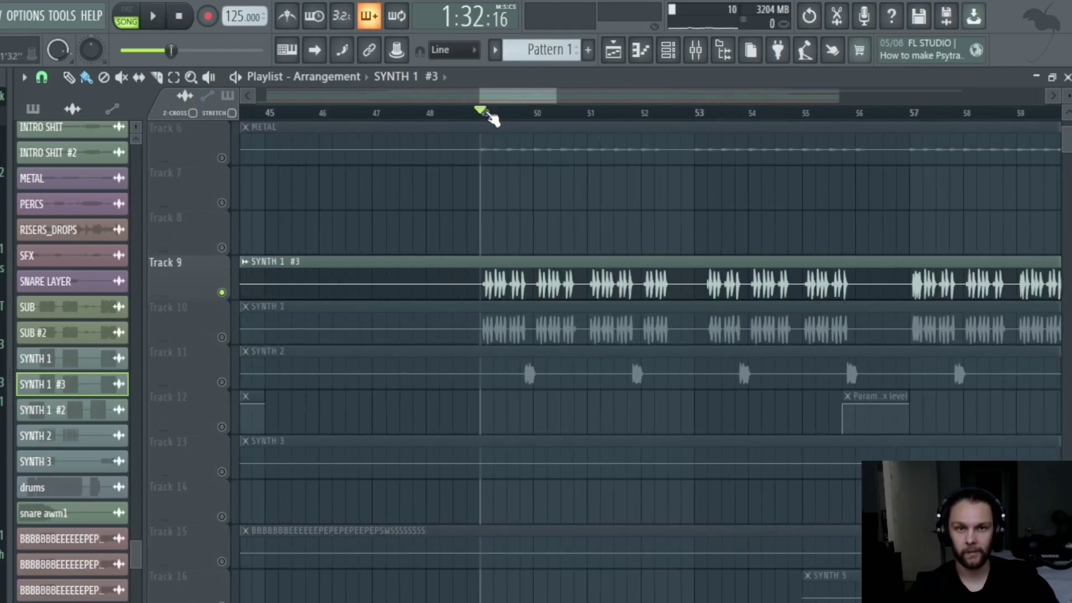
scroll(498, 287, down, 2)
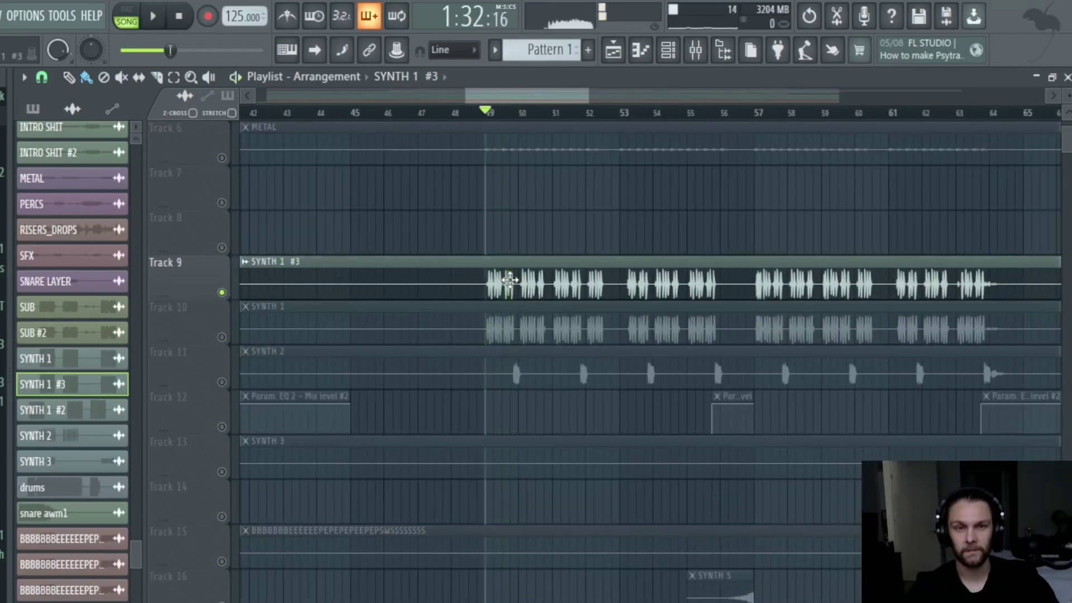
Reverse the SYNTH 1 #3 clip and play its reversed pattern from bar 102.
double_click(509, 280)
click(305, 367)
scroll(598, 280, down, 4)
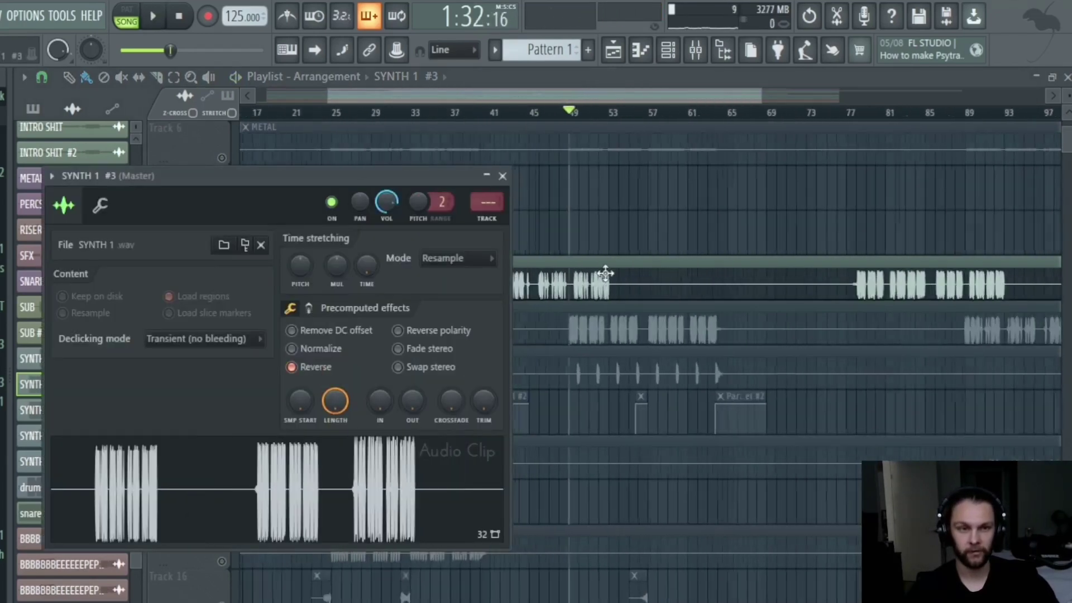
scroll(782, 212, up, 5)
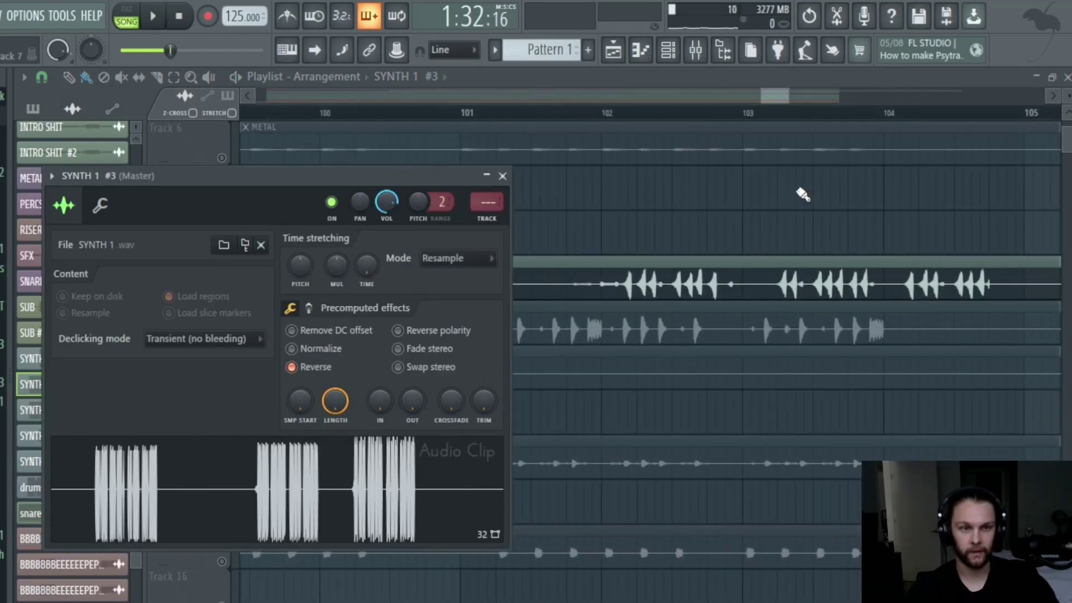
click(535, 113)
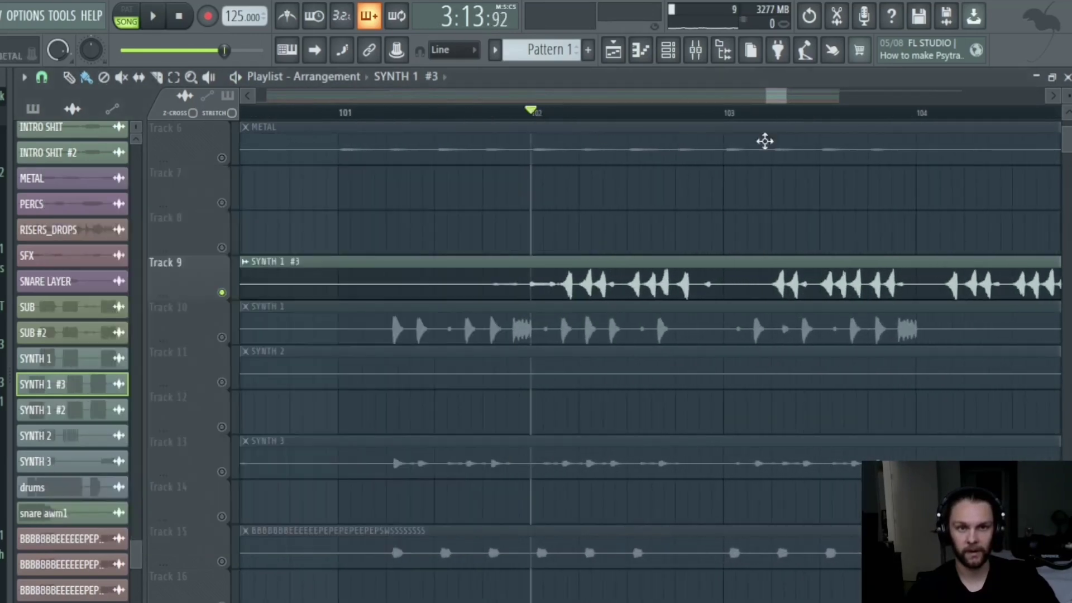
scroll(765, 250, down, 5)
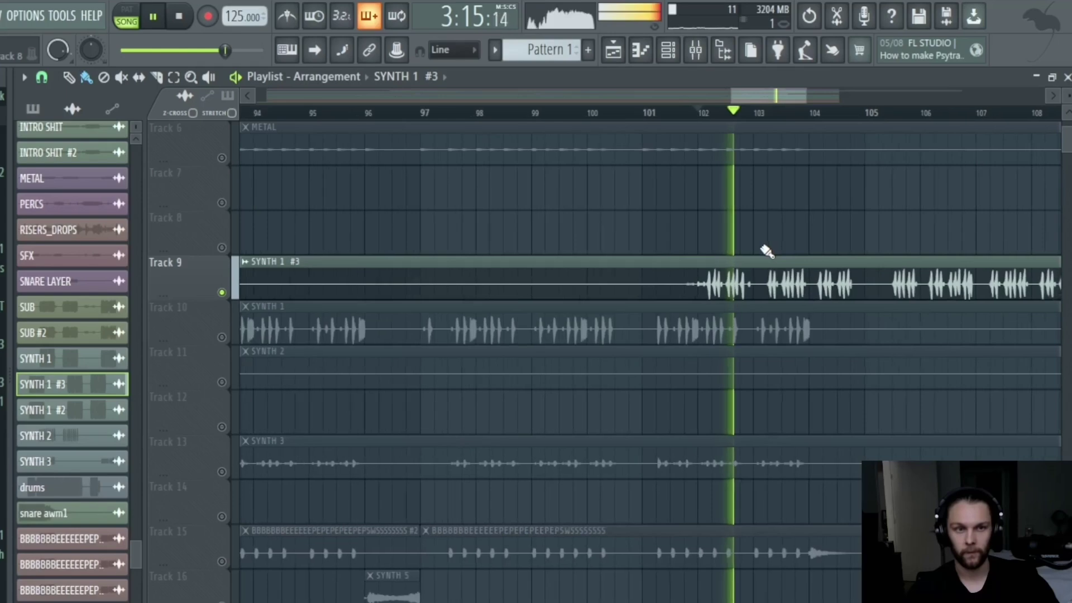
scroll(789, 252, down, 2)
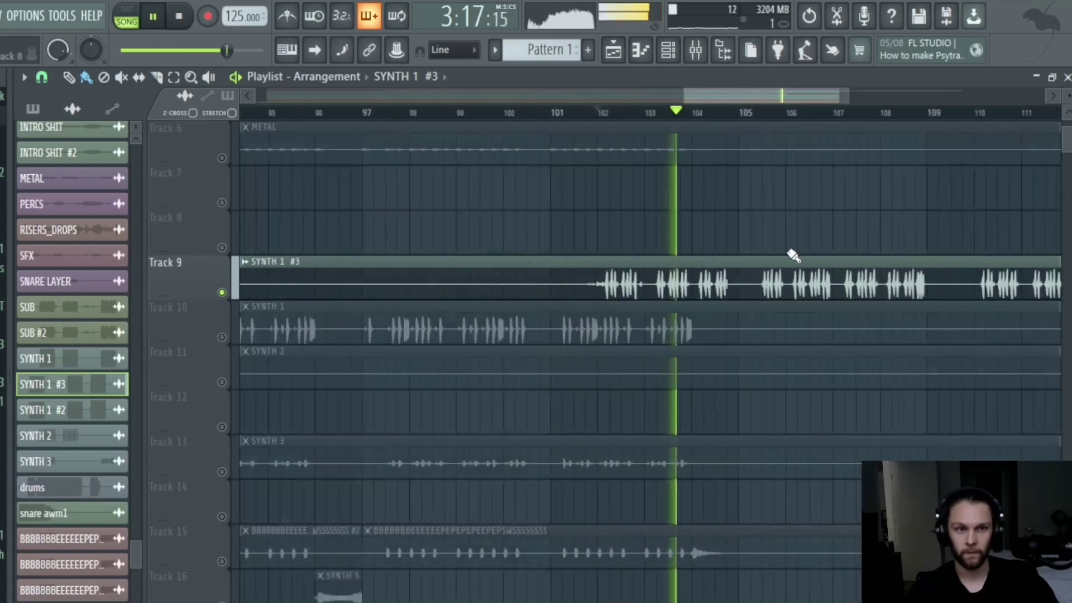
Stop playback and delete the reversed SYNTH 1 #3 clip from Track 9.
scroll(599, 283, down, 3)
key(space)
right_click(462, 280)
scroll(462, 134, up, 6)
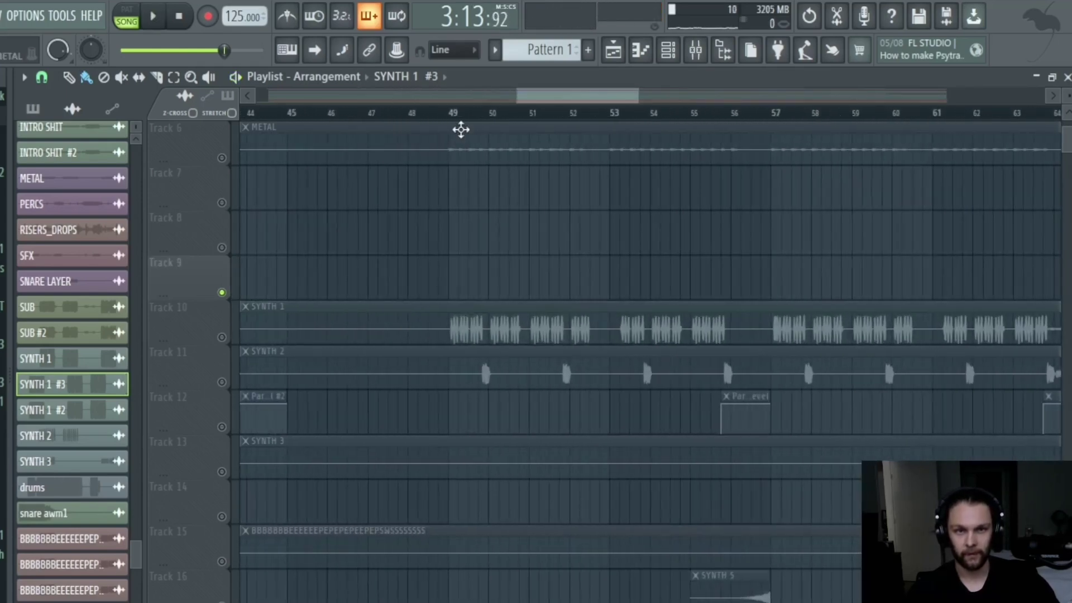
Re-enable all tracks and play the full second drop from bar 49.
key(space)
right_click(223, 337)
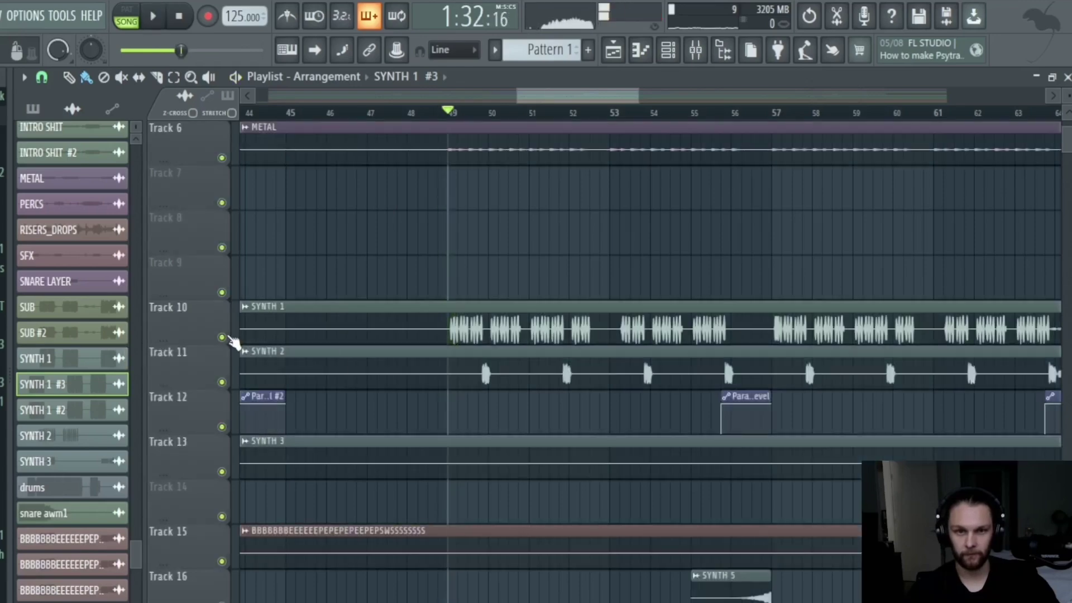
scroll(565, 253, down, 3)
scroll(500, 345, down, 3)
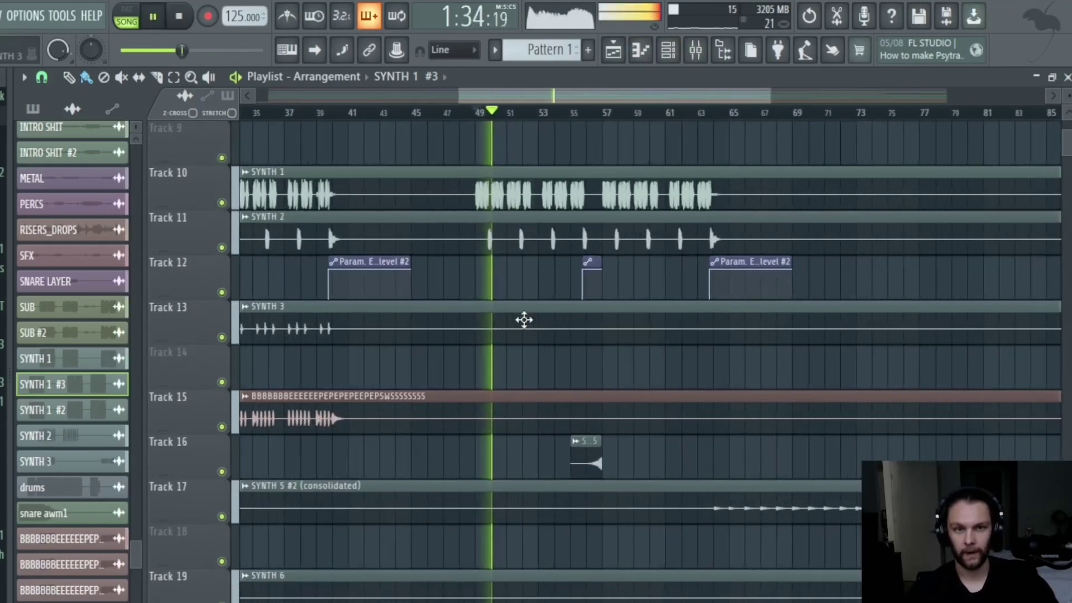
scroll(524, 455, up, 6)
scroll(512, 411, down, 9)
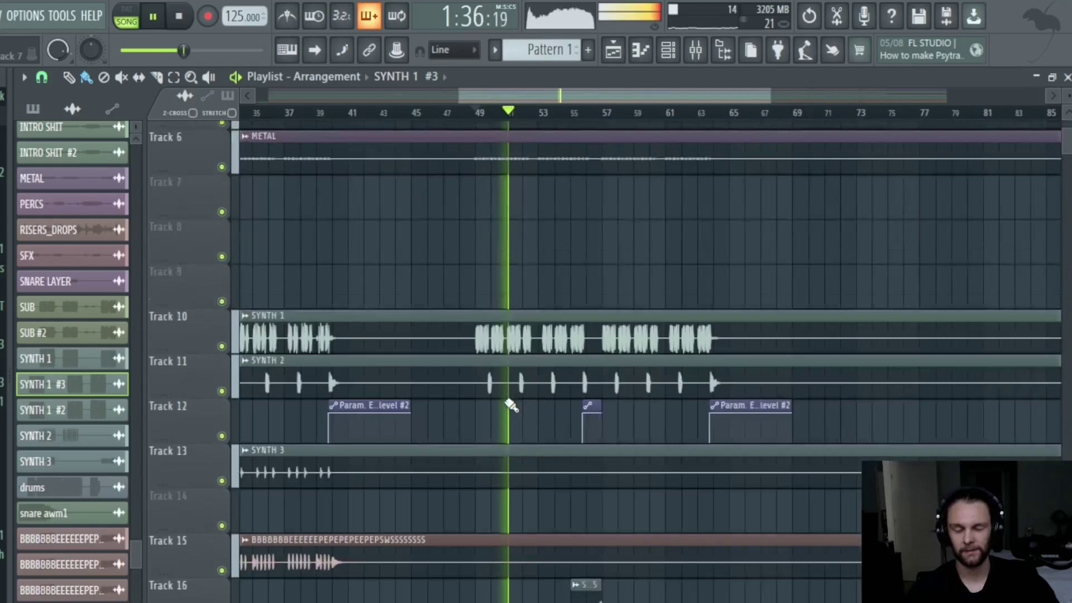
key(space)
Examine the synth and sub layers on Tracks 13 to 28, comparing SYNTH 7's bar 25 pattern with SYNTH 1 at bar 49.
scroll(514, 378, down, 4)
scroll(536, 375, down, 7)
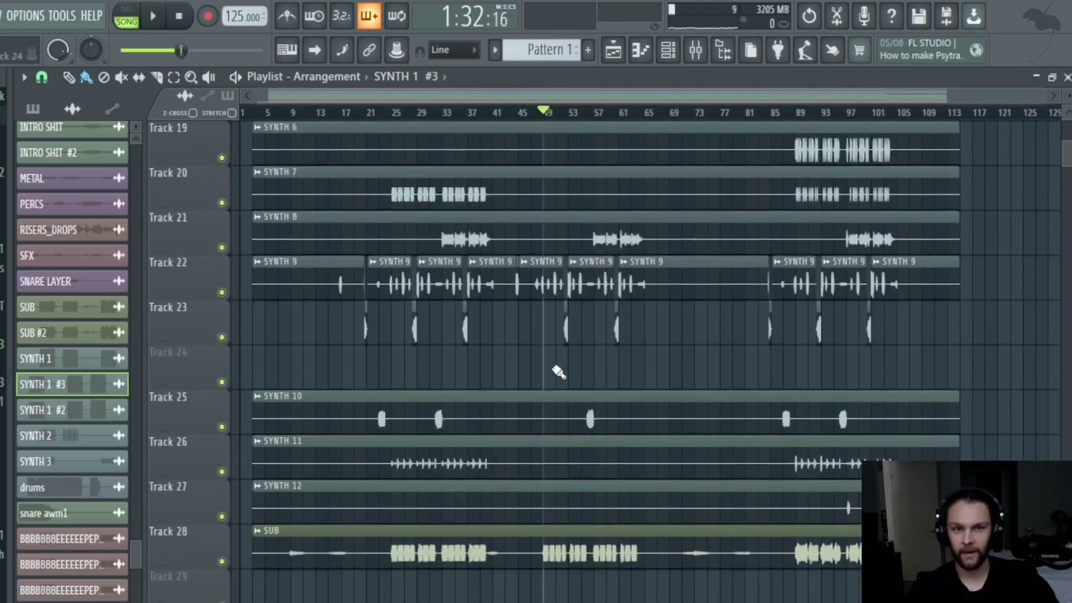
scroll(566, 363, up, 4)
scroll(604, 400, down, 3)
scroll(513, 481, up, 2)
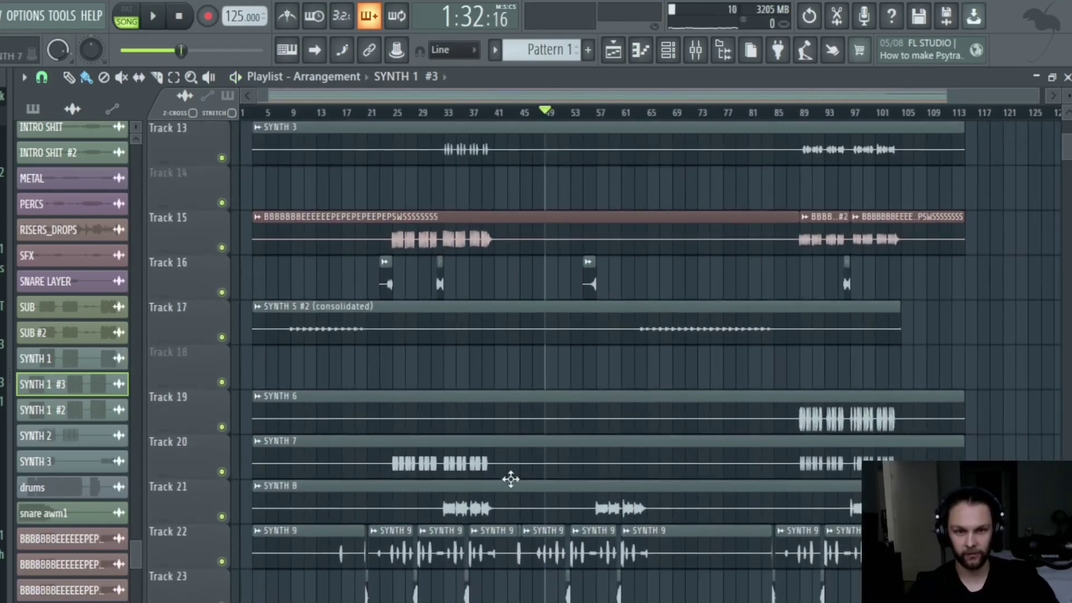
scroll(424, 508, up, 1)
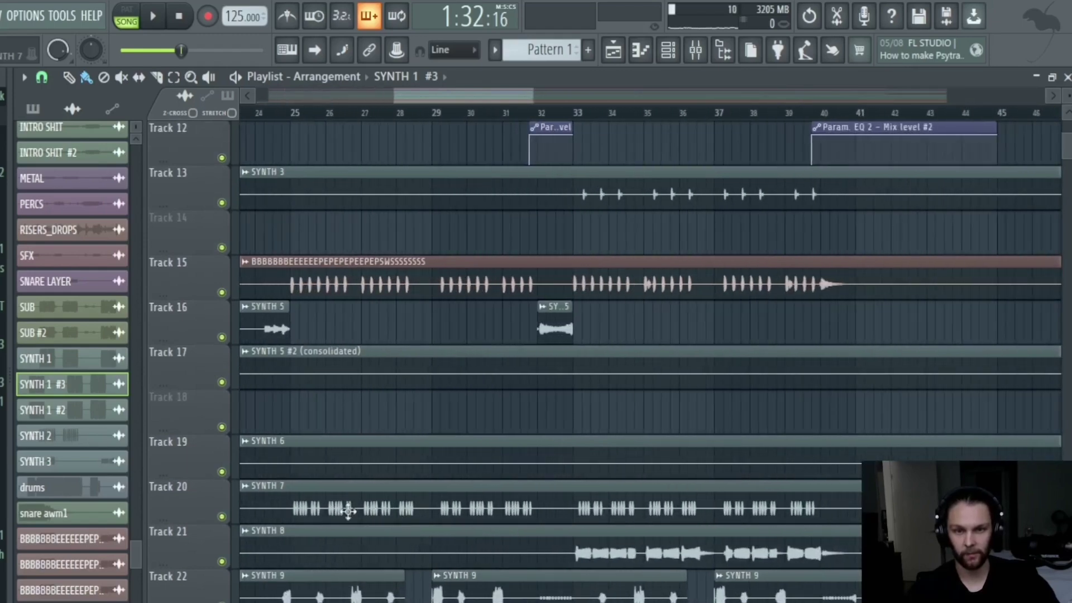
scroll(315, 517, down, 3)
scroll(286, 429, up, 2)
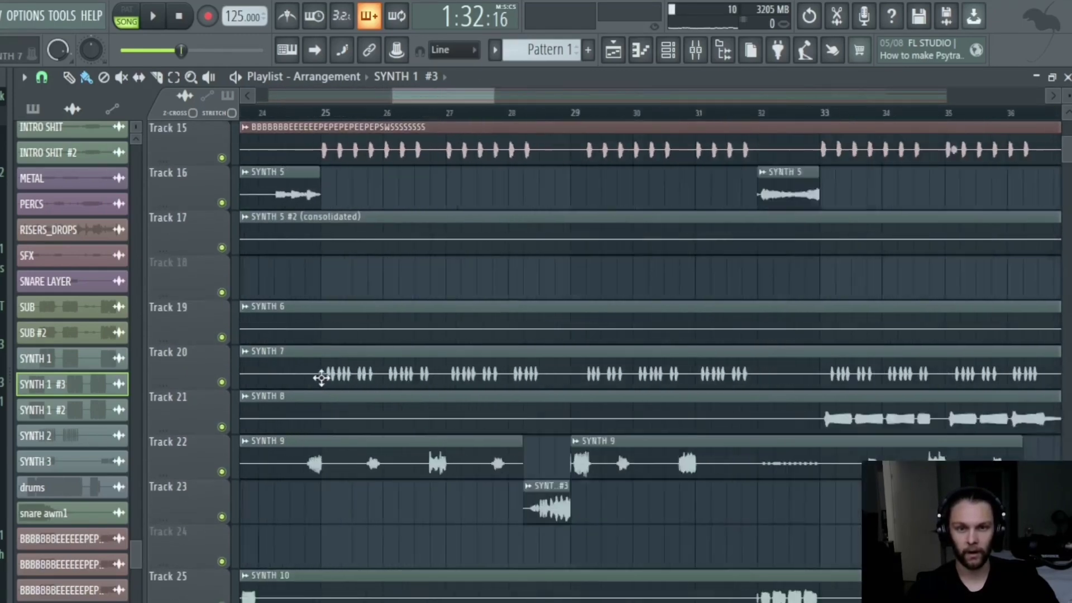
scroll(675, 328, up, 5)
scroll(631, 369, up, 7)
scroll(594, 415, down, 2)
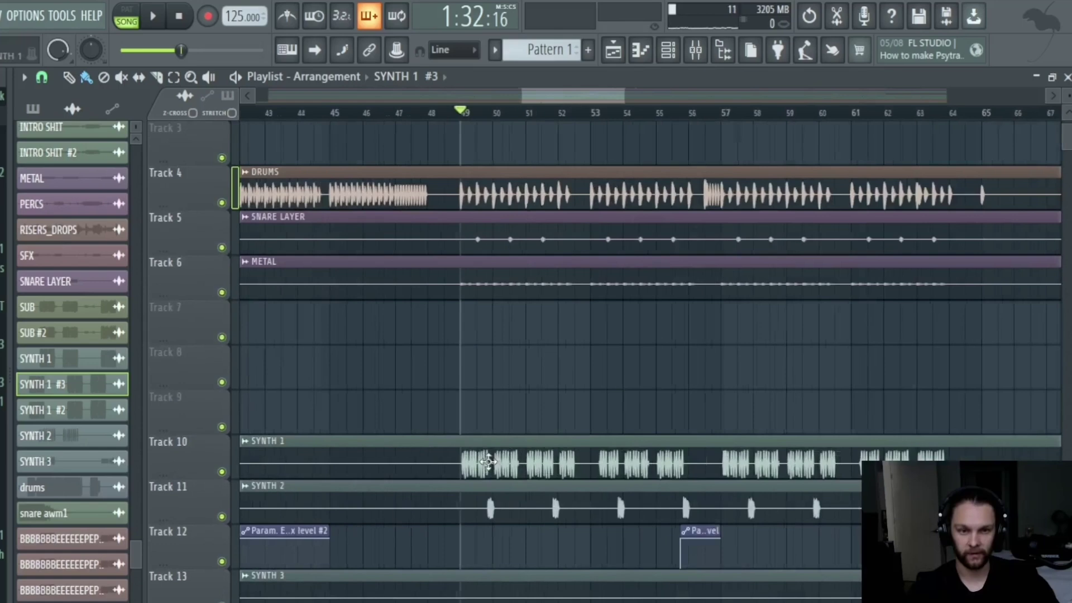
Audition SYNTH 1 on Track 10 alone from bar 49, then with all tracks re-enabled.
right_click(222, 472)
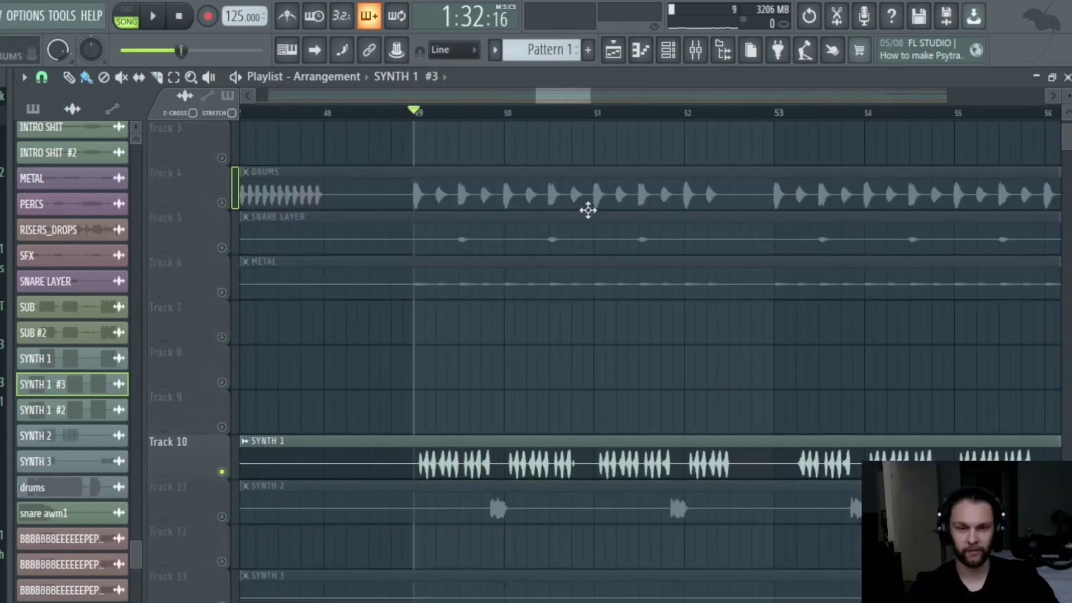
scroll(491, 317, down, 2)
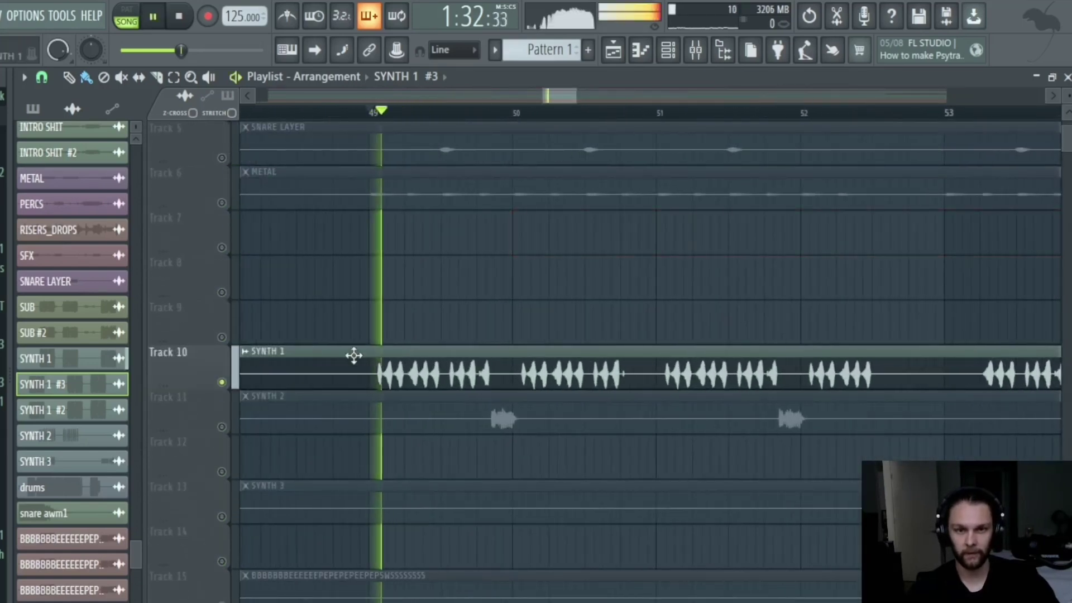
right_click(223, 383)
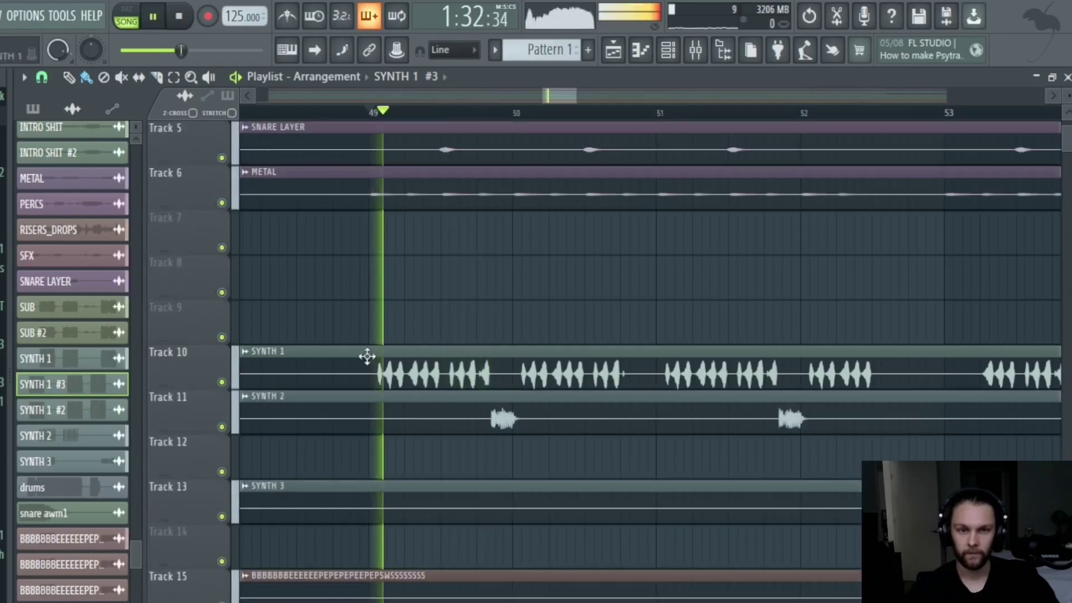
scroll(533, 379, down, 16)
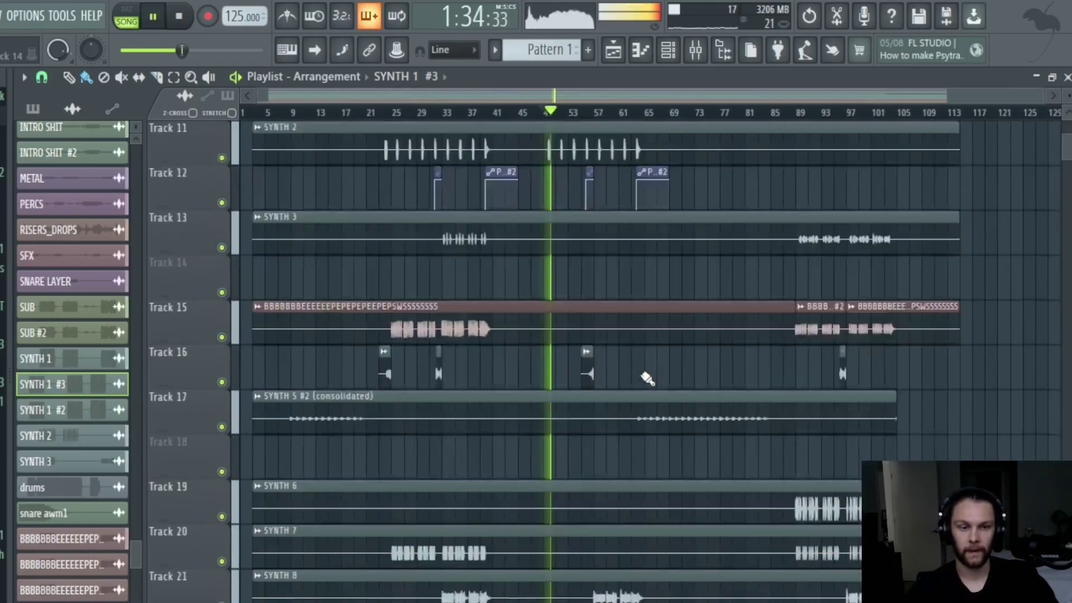
scroll(635, 378, up, 3)
key(space)
Solo VOCALS #2 on Track 36 and play the breakdown from bar 65.
scroll(596, 364, down, 3)
scroll(505, 363, up, 20)
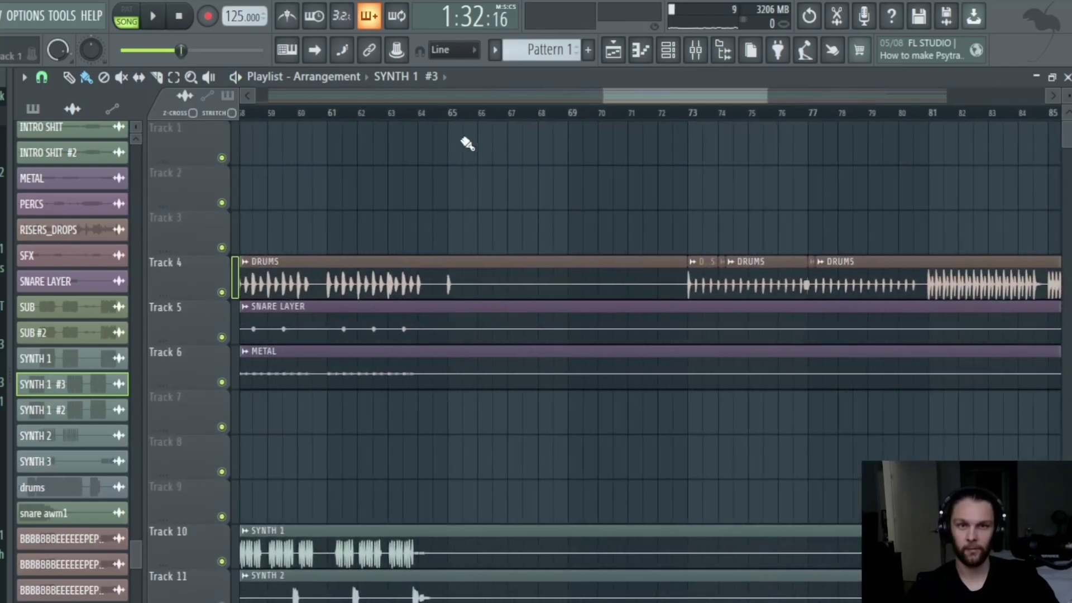
scroll(517, 297, down, 7)
scroll(516, 297, down, 3)
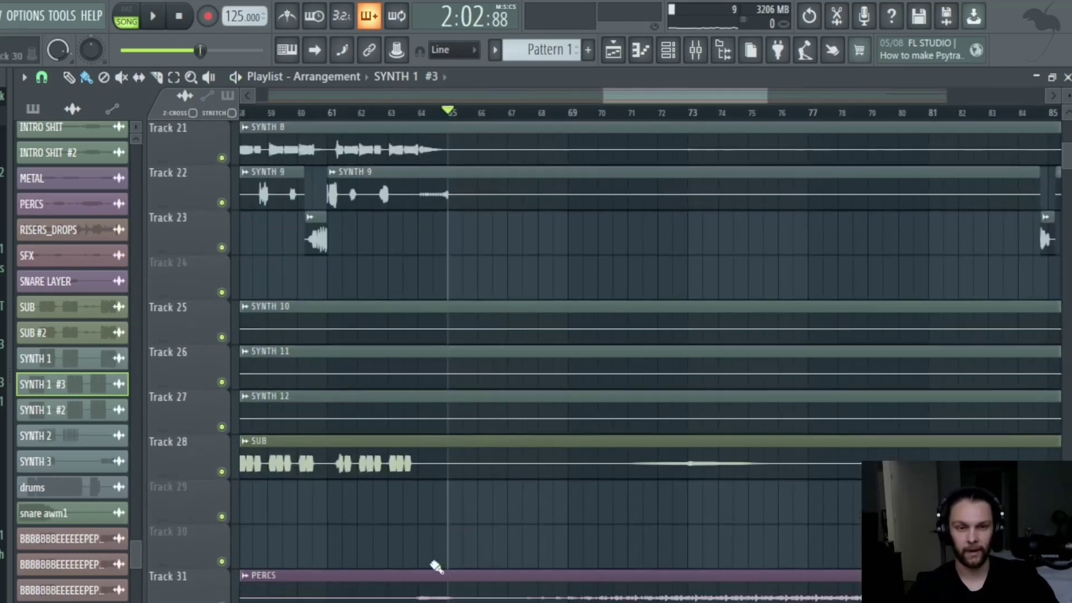
scroll(587, 484, down, 4)
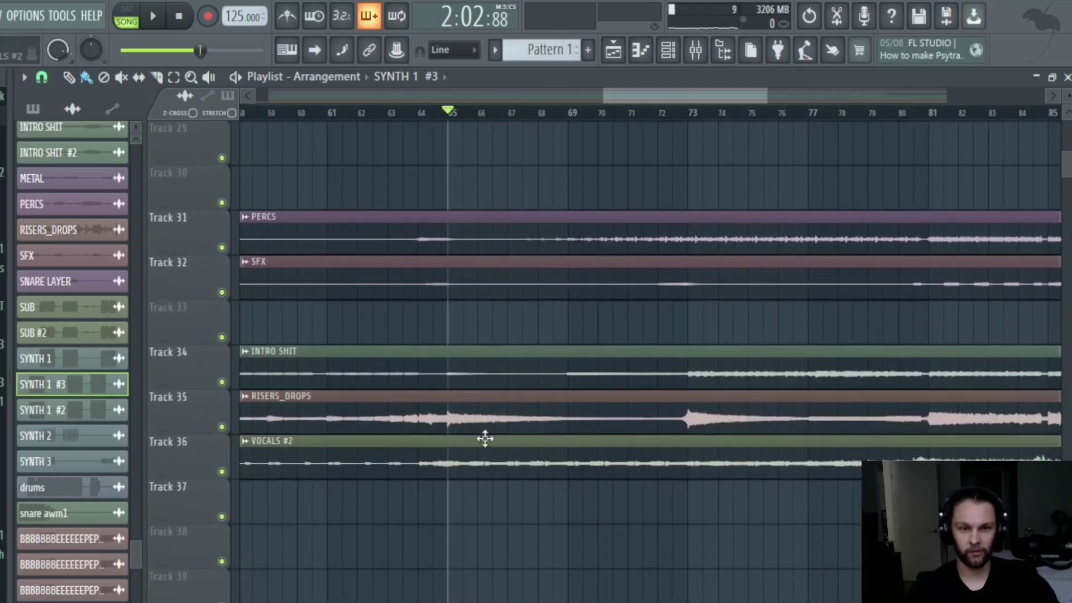
ctrl+click(221, 472)
scroll(428, 388, up, 1)
key(space)
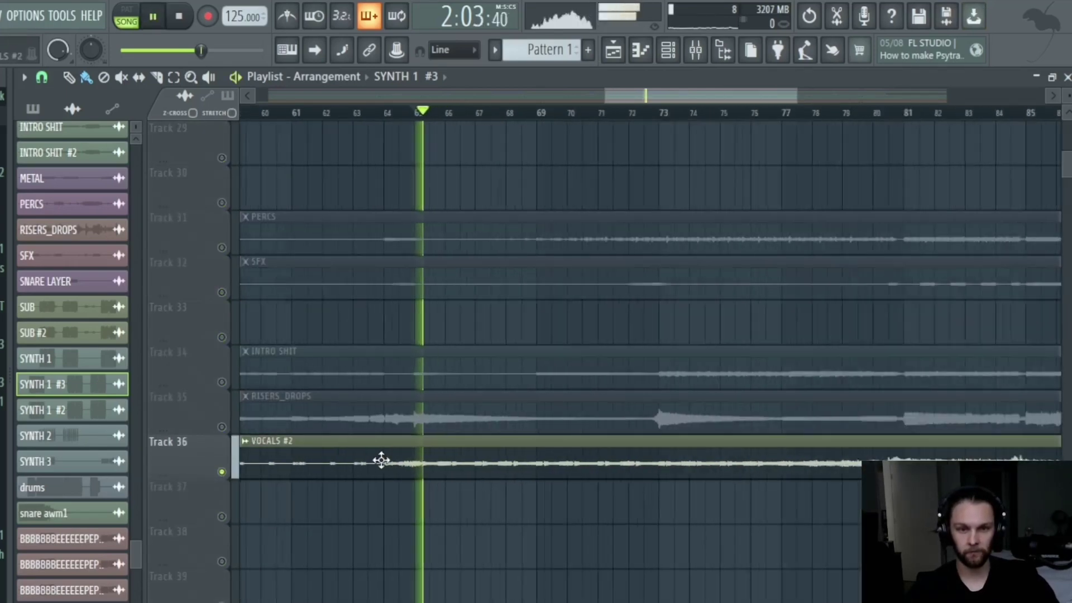
scroll(456, 450, up, 1)
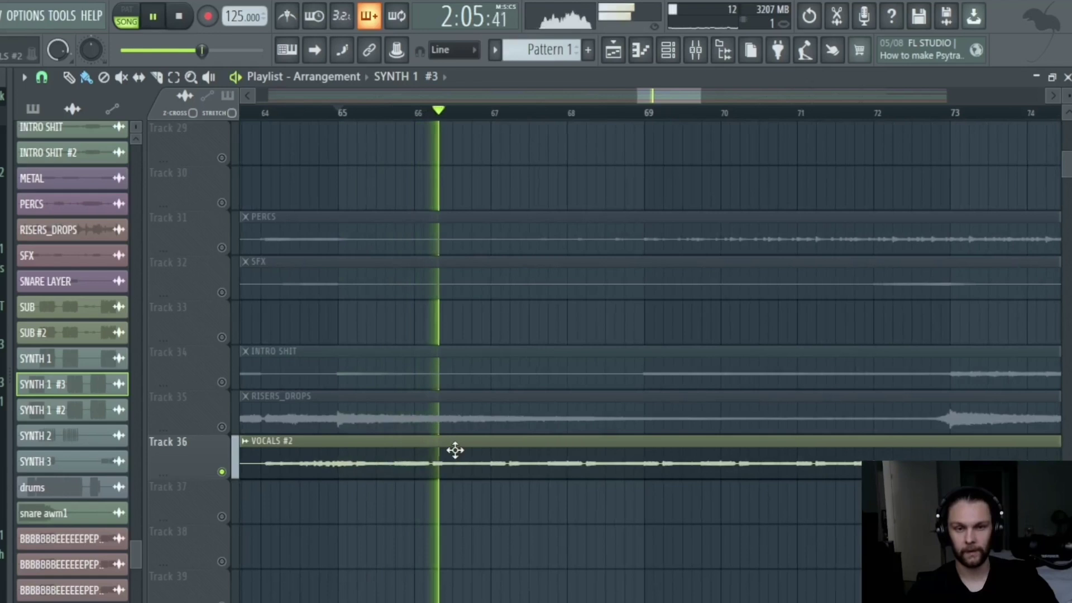
scroll(484, 515, down, 3)
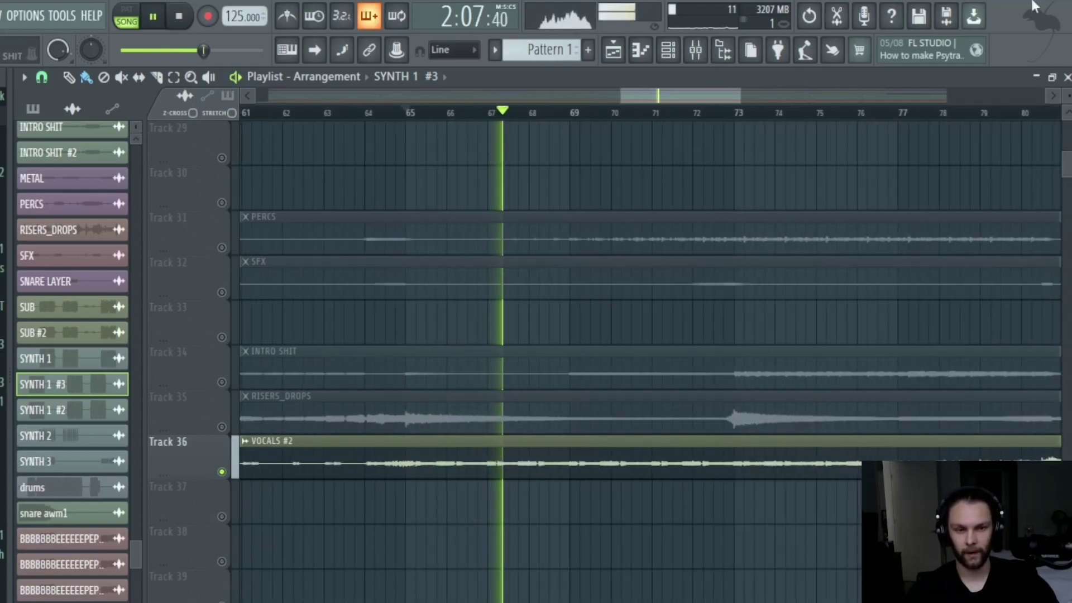
Solo PERCS on Track 31 and play it through the breakdown, including from just before bar 73.
scroll(434, 431, up, 3)
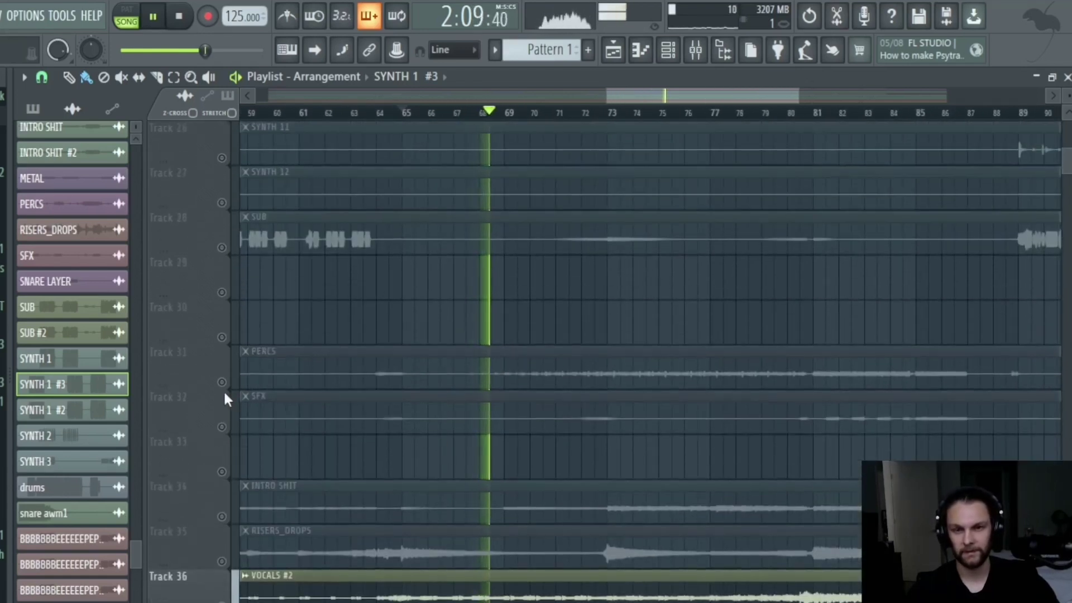
ctrl+click(222, 382)
key(space)
scroll(461, 122, up, 2)
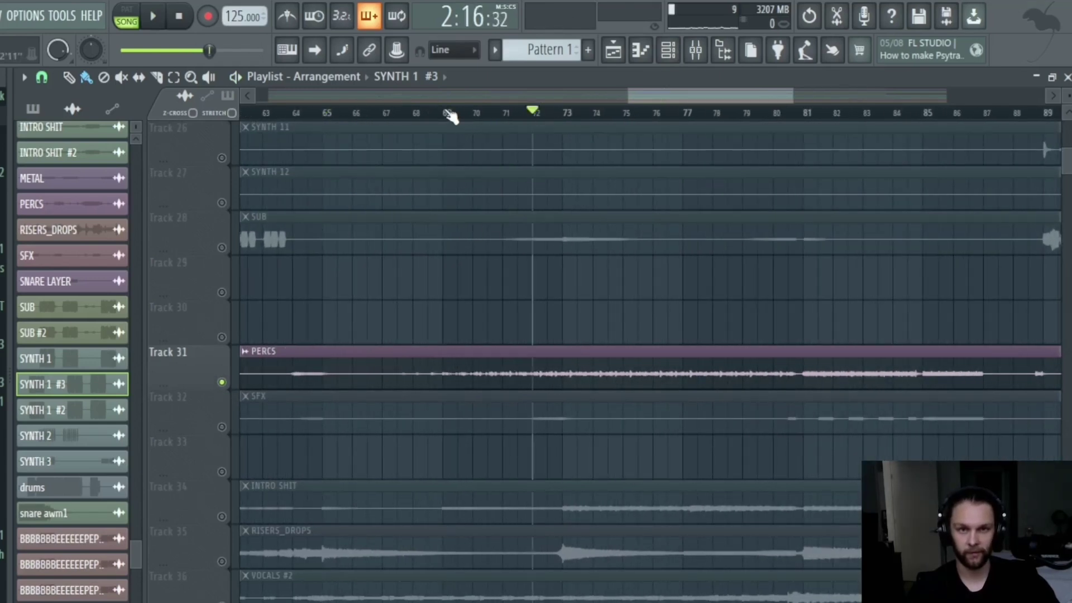
drag(508, 114, 550, 112)
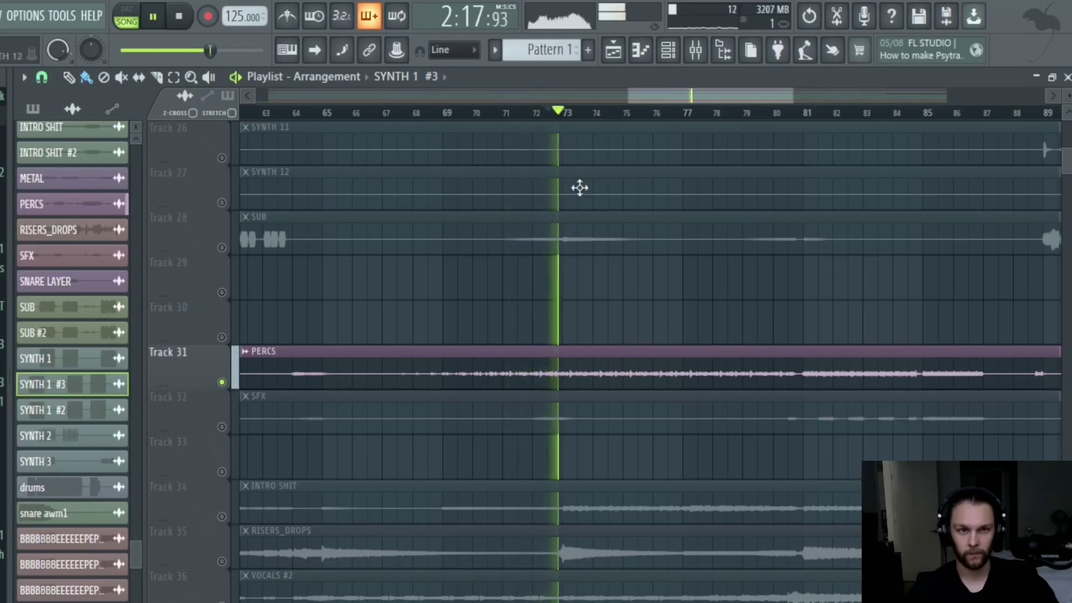
scroll(627, 395, up, 10)
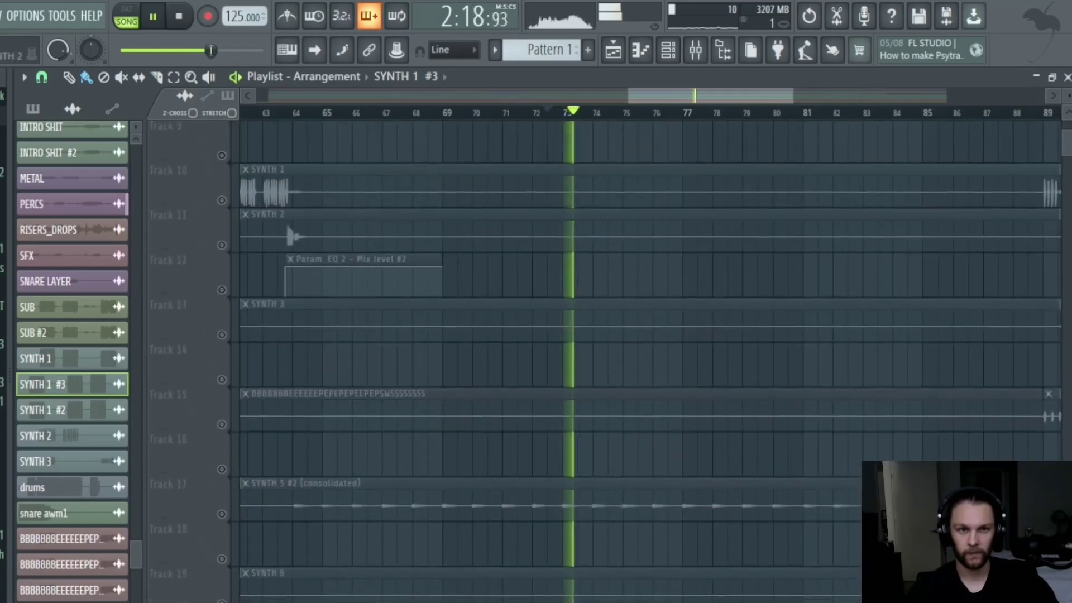
Stop playback, solo DRUMS on Track 4 and set the playhead at bar 73.
key(space)
scroll(387, 291, up, 2)
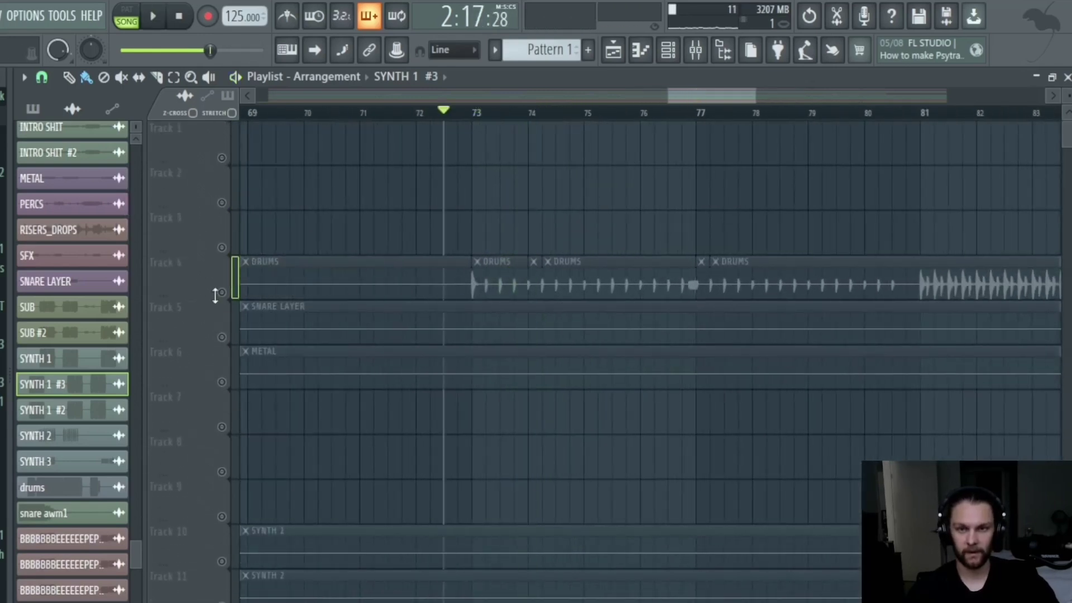
drag(215, 296, 215, 290)
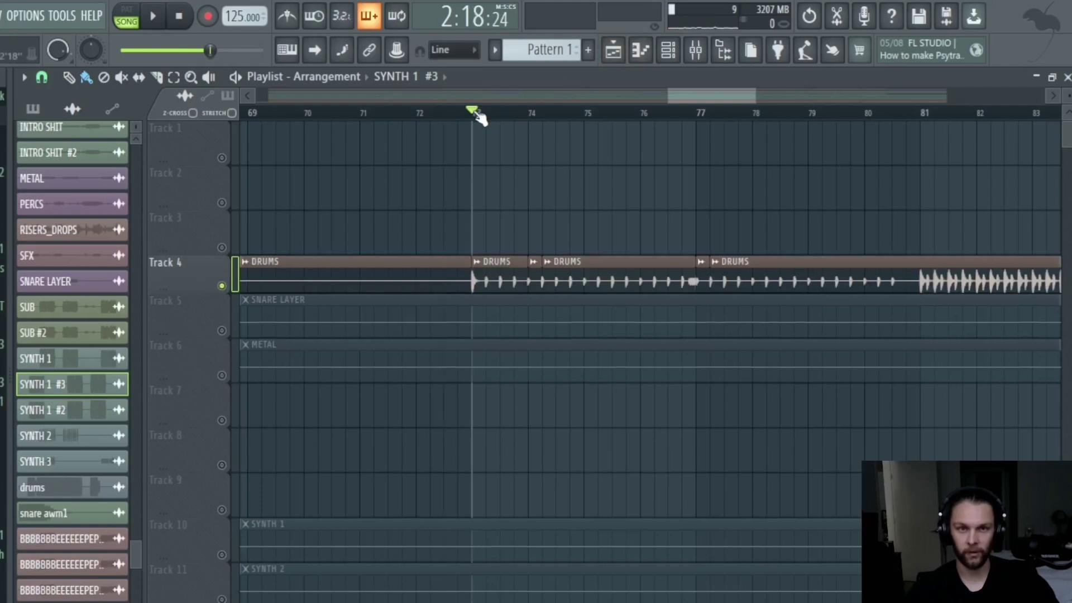
Play from bar 73, stop playback and solo SYNTH 5 #2 (consolidated) on Track 17.
scroll(444, 319, down, 5)
scroll(453, 310, down, 2)
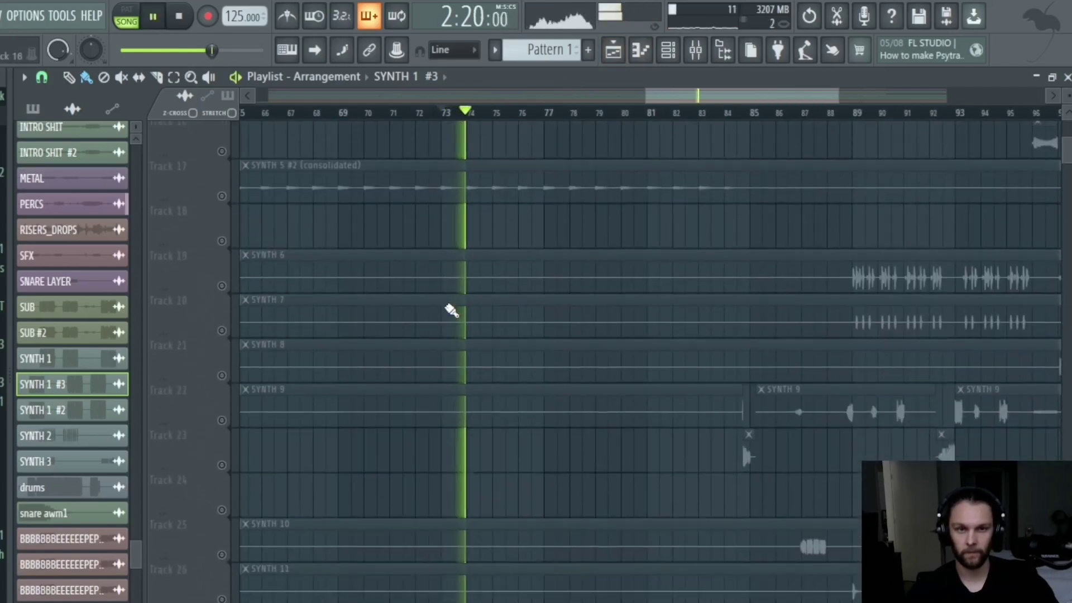
scroll(452, 310, up, 1)
key(space)
click(222, 286)
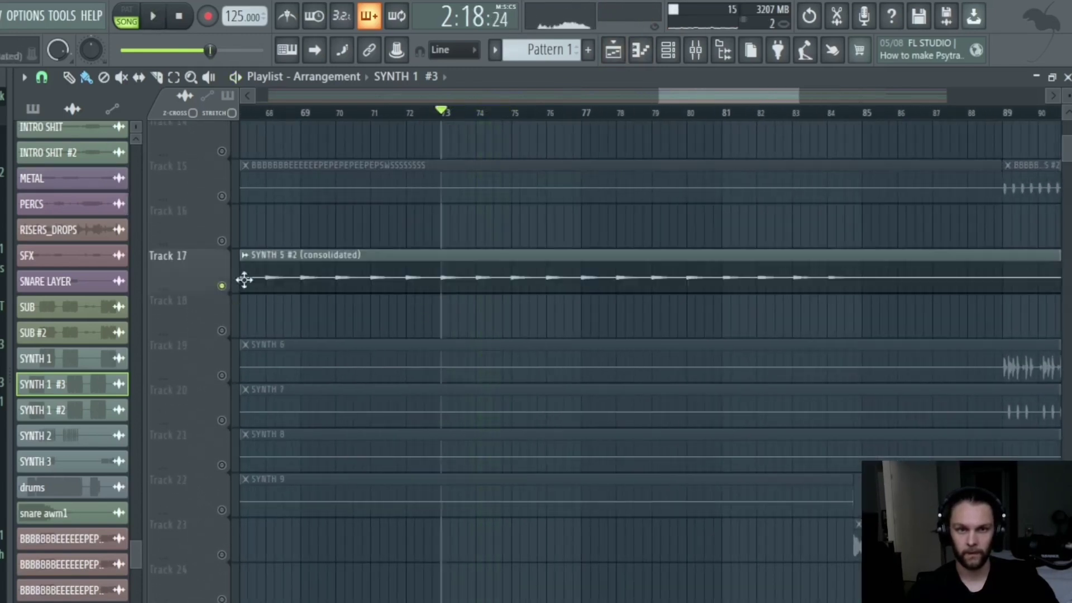
Unmute VOCALS #2, RISERS_DROPS, INTRO SHIT and SFX alongside PERCS while the breakdown plays from bar 73, and stop playback.
scroll(535, 324, down, 6)
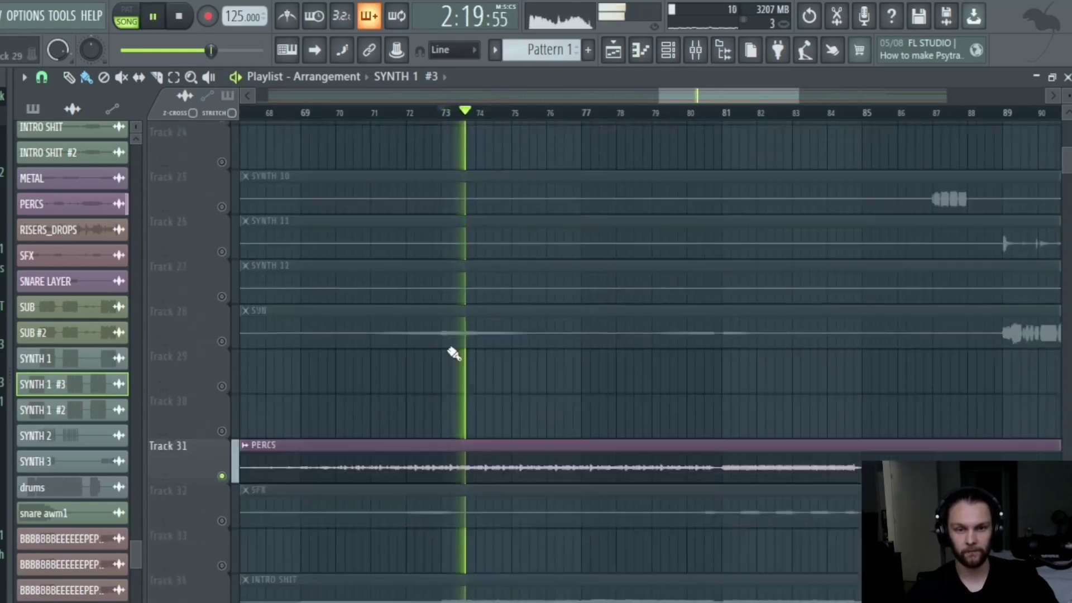
scroll(335, 419, down, 1)
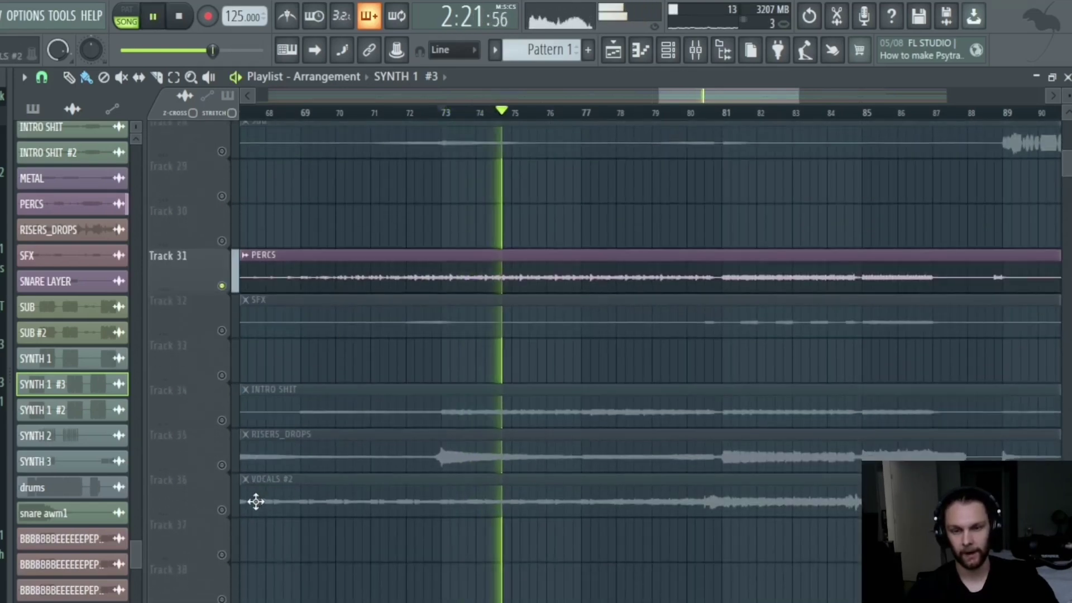
click(223, 511)
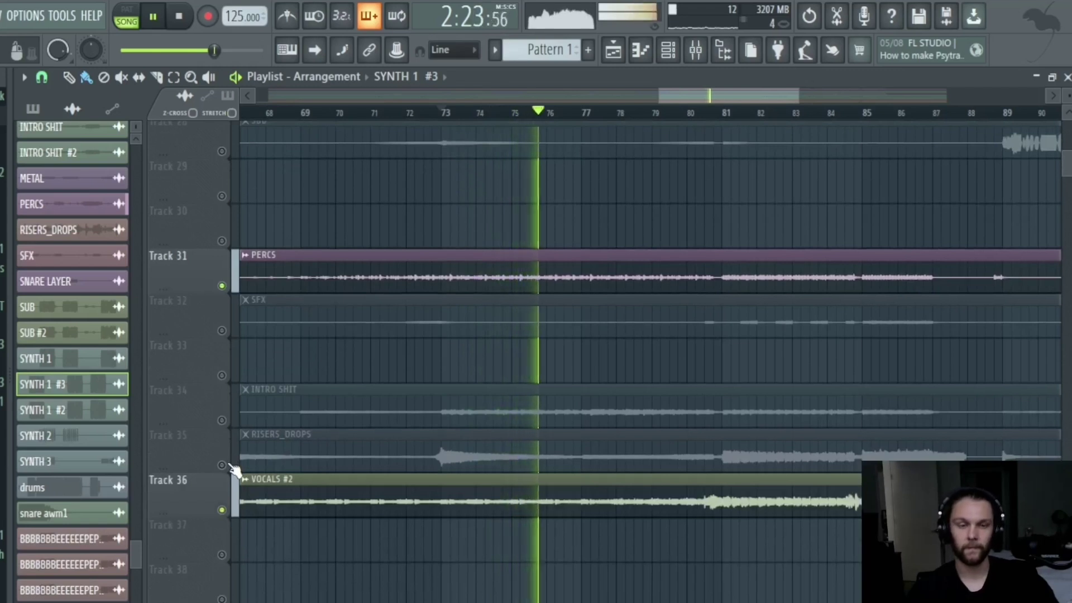
click(222, 465)
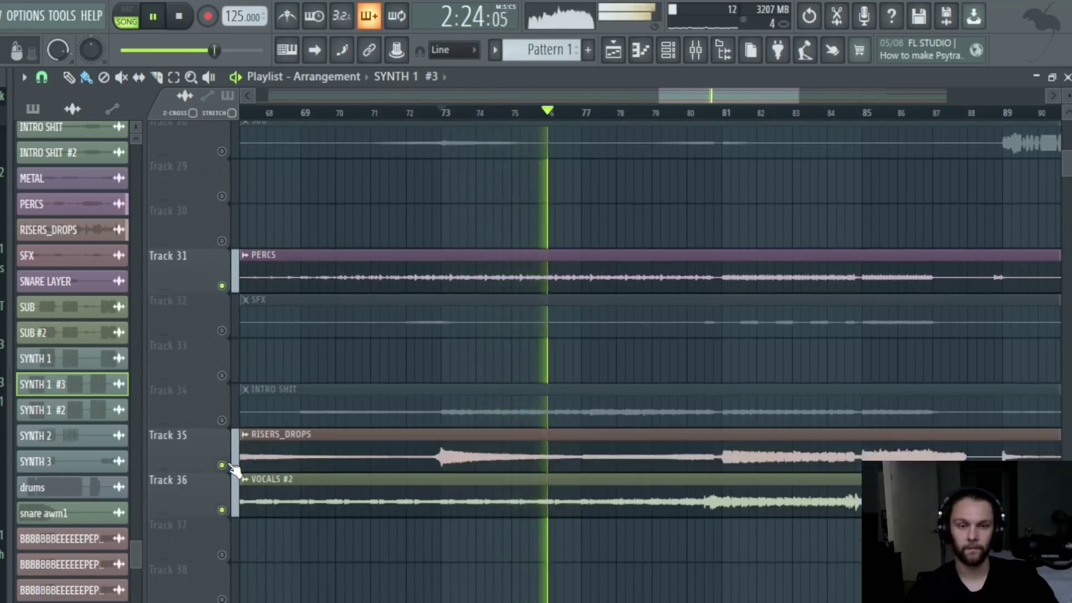
click(222, 420)
scroll(383, 371, down, 3)
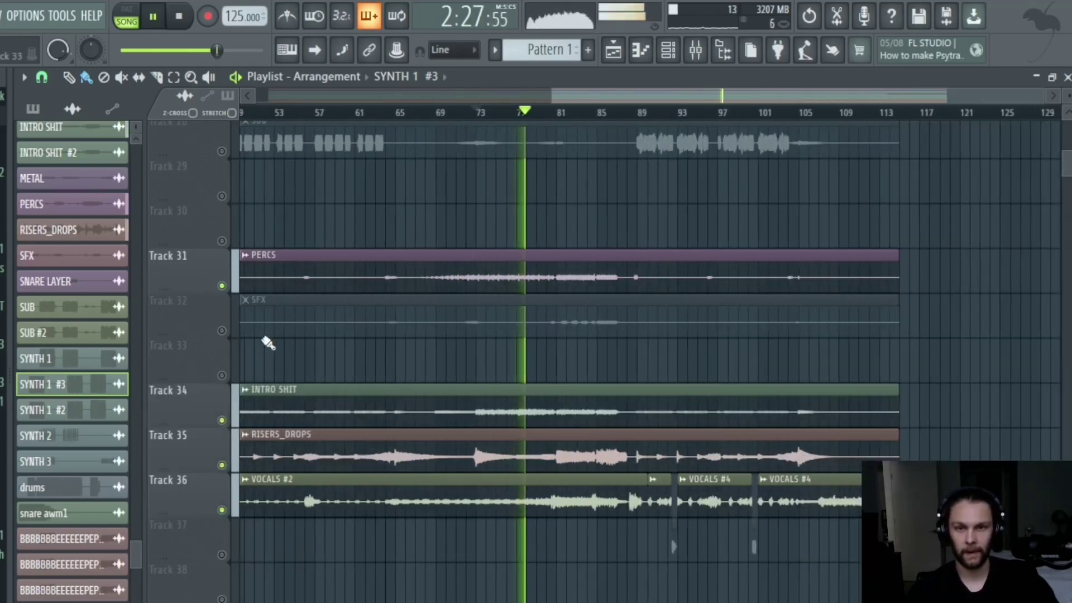
click(223, 331)
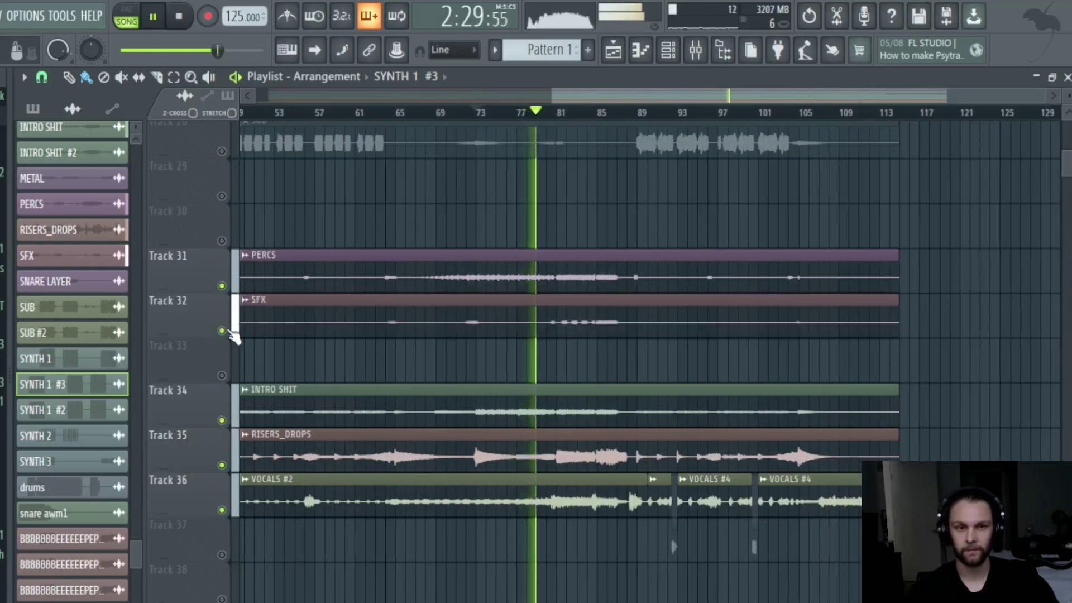
key(space)
Re-enable all tracks and make a time selection over the build-up from bar 81 to bar 89.
scroll(578, 377, up, 5)
scroll(580, 381, up, 8)
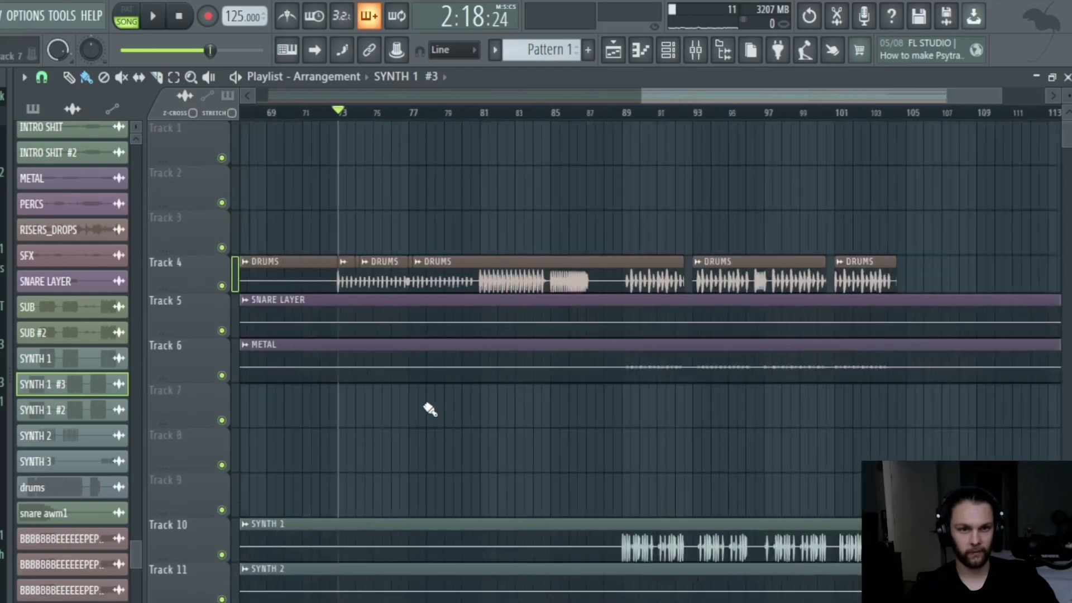
scroll(478, 262, up, 2)
scroll(478, 262, up, 1)
drag(459, 115, 654, 151)
click(666, 148)
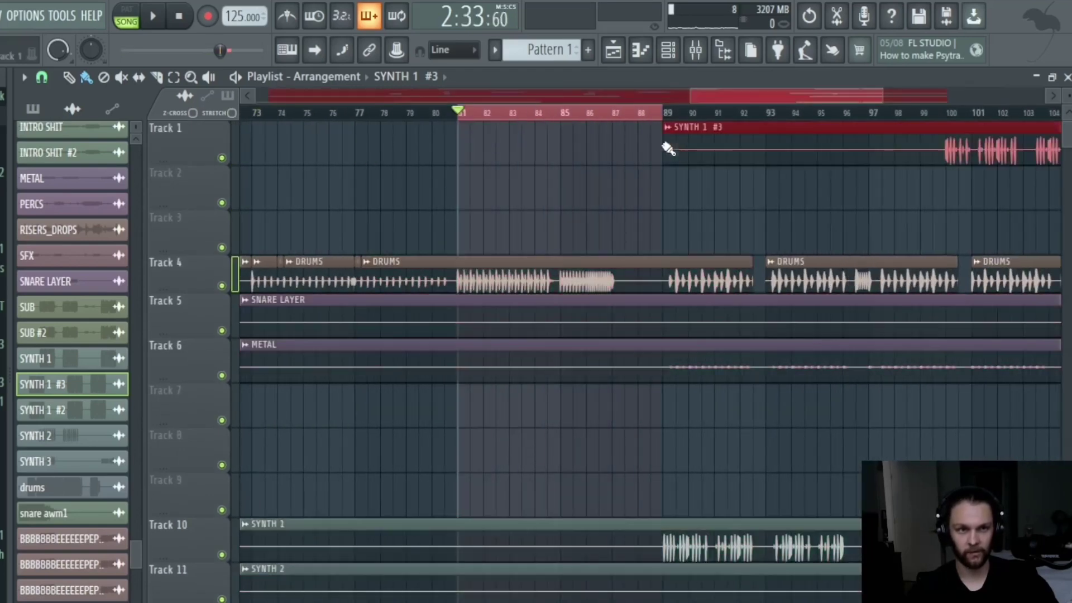
right_click(666, 149)
Solo DRUMS on Track 4 and examine its build-up pattern from bar 81 to bar 87.
scroll(543, 240, up, 2)
ctrl+click(221, 285)
scroll(409, 268, up, 2)
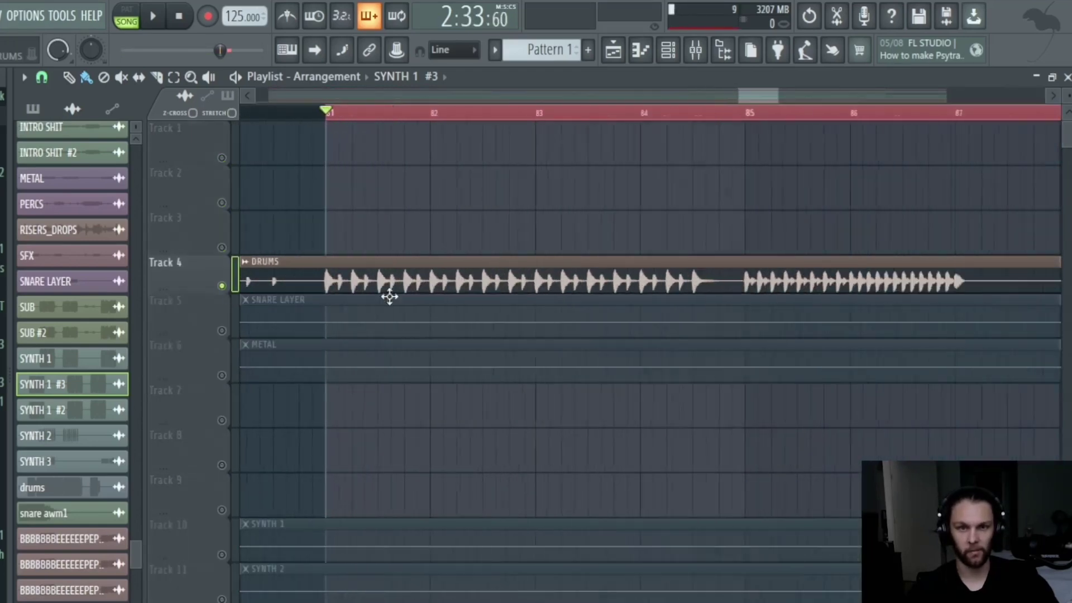
click(426, 234)
right_click(428, 236)
scroll(430, 232, down, 2)
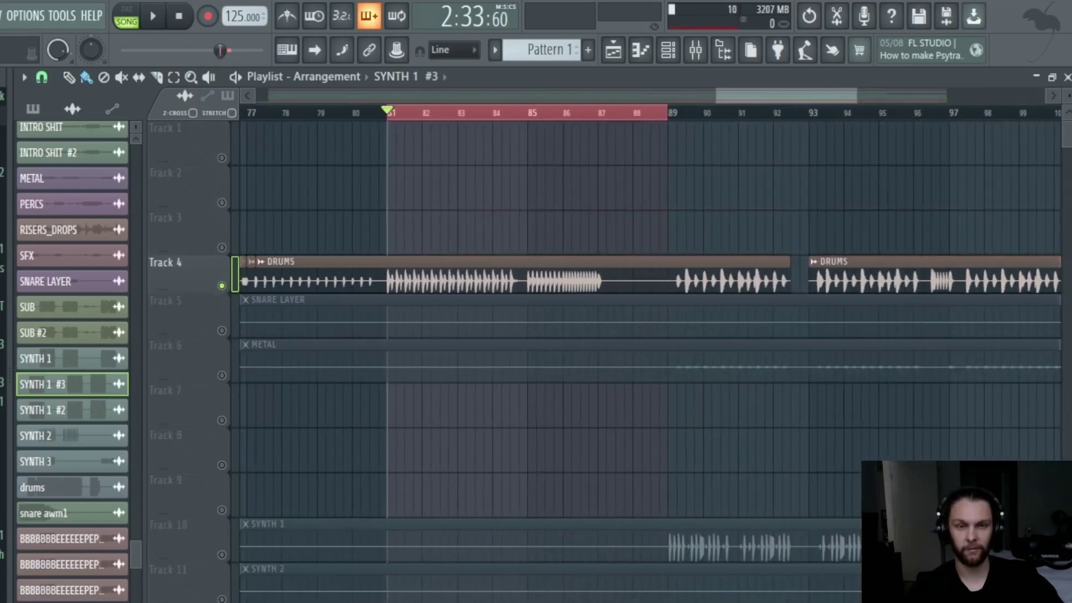
Unsolo DRUMS on Track 4, play the full build-up from bar 81 and stop playback.
ctrl+click(222, 286)
key(space)
key(space)
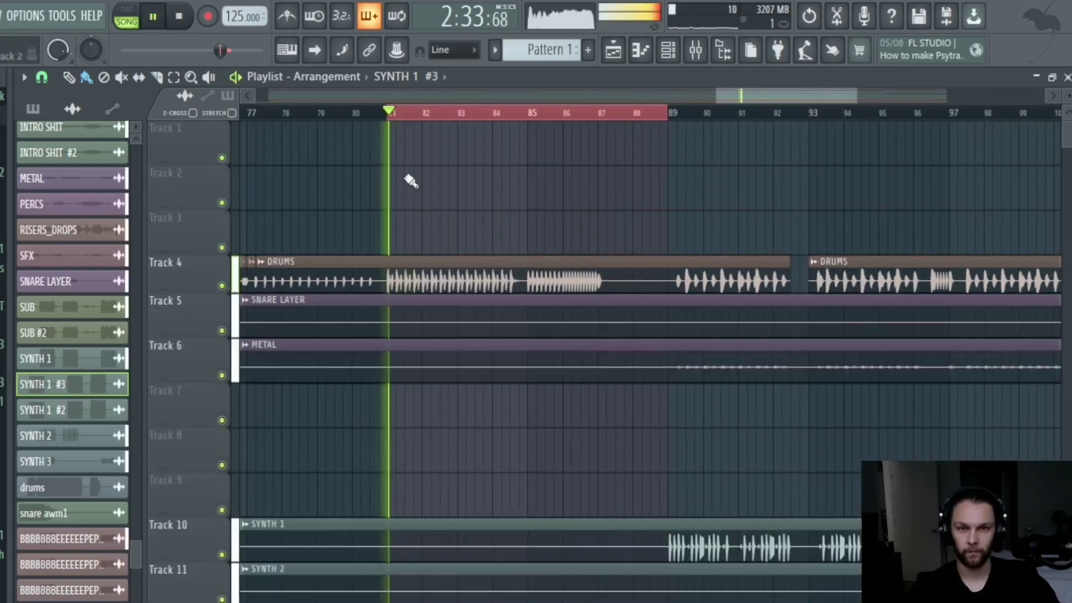
key(space)
Clear the time selection and set the playhead at bar 87 and at bar 89, the start of the drop.
click(599, 115)
scroll(503, 352, right, 4)
scroll(524, 126, down, 4)
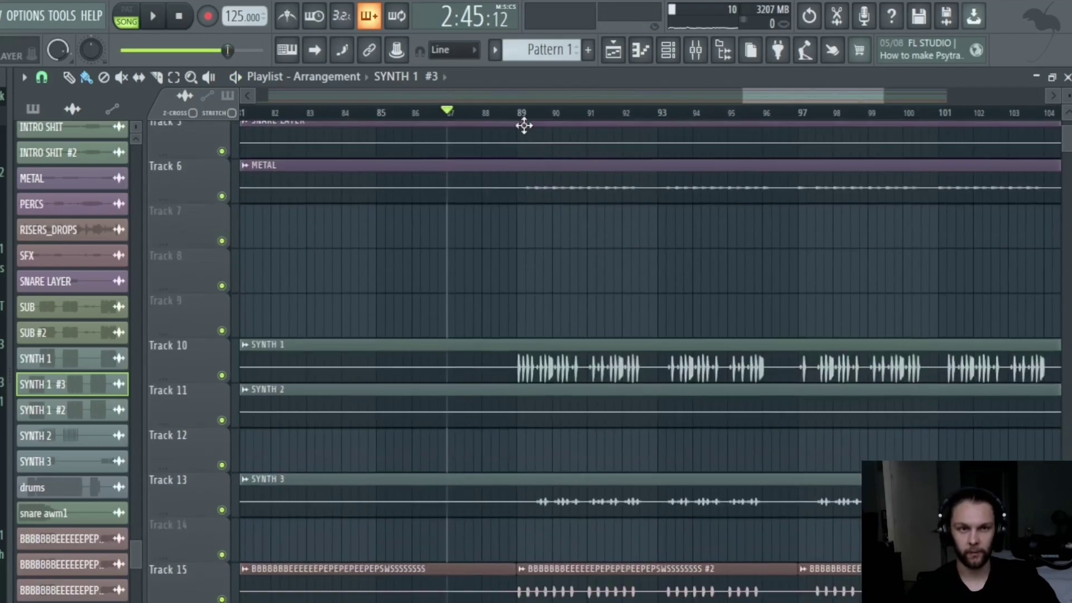
scroll(408, 367, down, 3)
scroll(574, 383, up, 7)
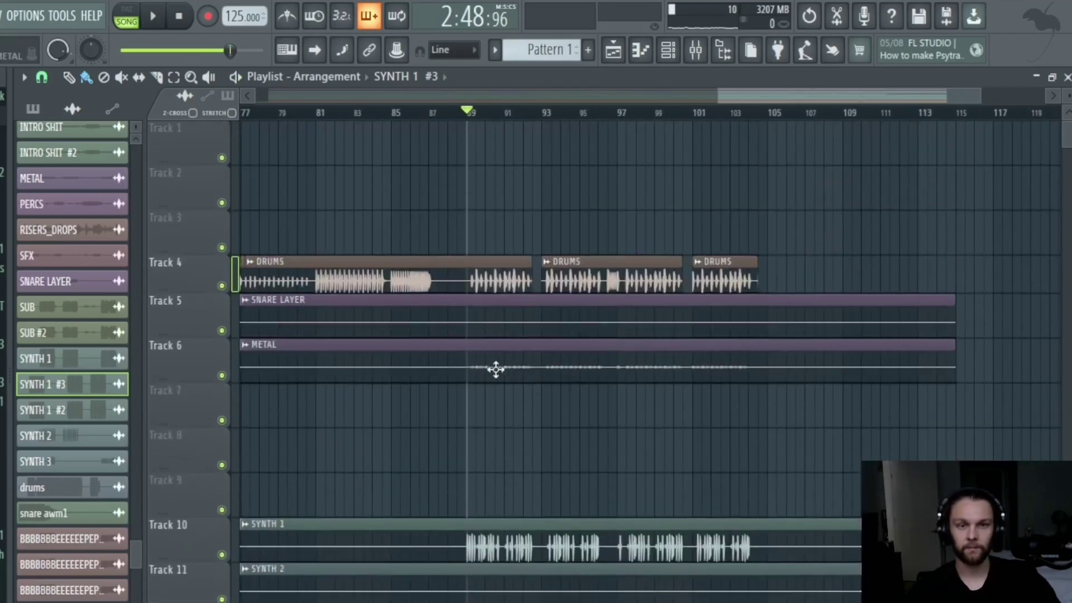
Examine the drum and synth clips on Tracks 4 to 17 where the drop starts at bar 89.
scroll(443, 289, up, 1)
scroll(444, 299, down, 9)
scroll(452, 330, up, 9)
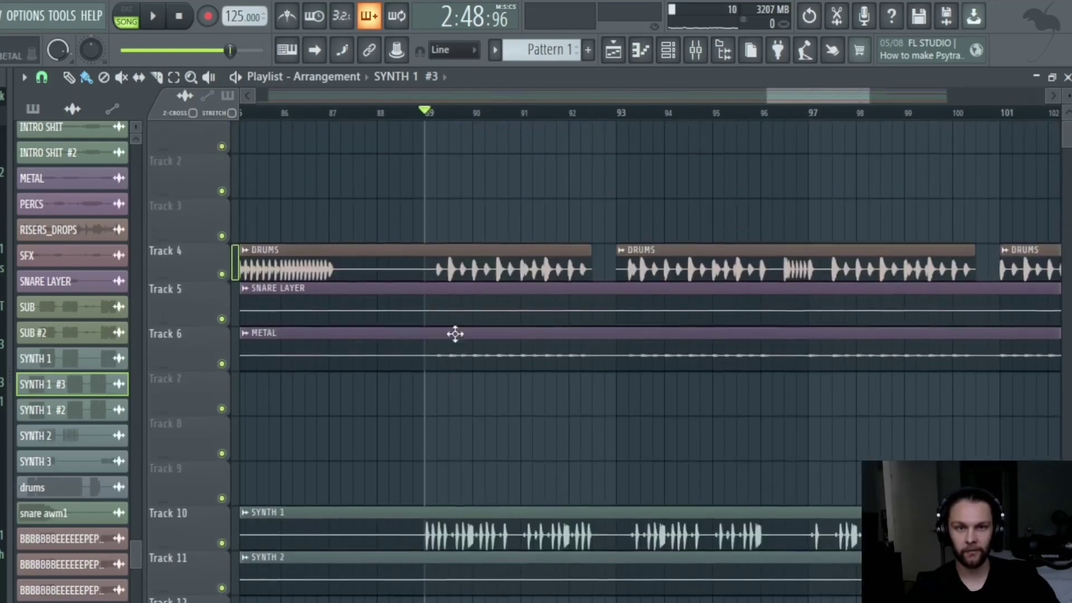
scroll(425, 386, down, 2)
scroll(389, 437, down, 5)
scroll(449, 406, up, 3)
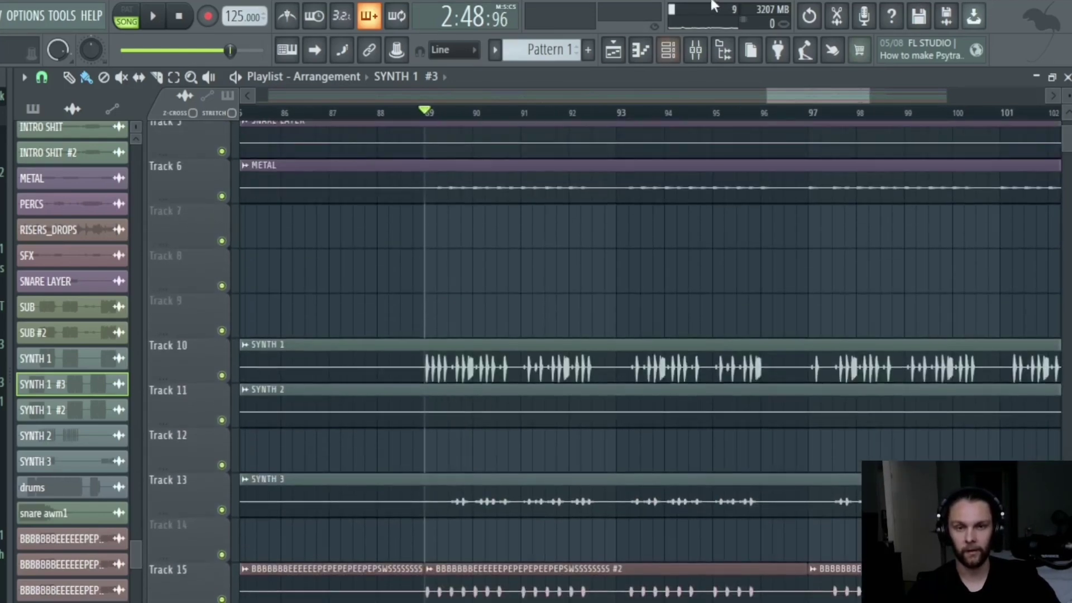
scroll(438, 323, down, 2)
ctrl+scroll(438, 376, up, 6)
scroll(434, 376, down, 2)
scroll(433, 382, up, 2)
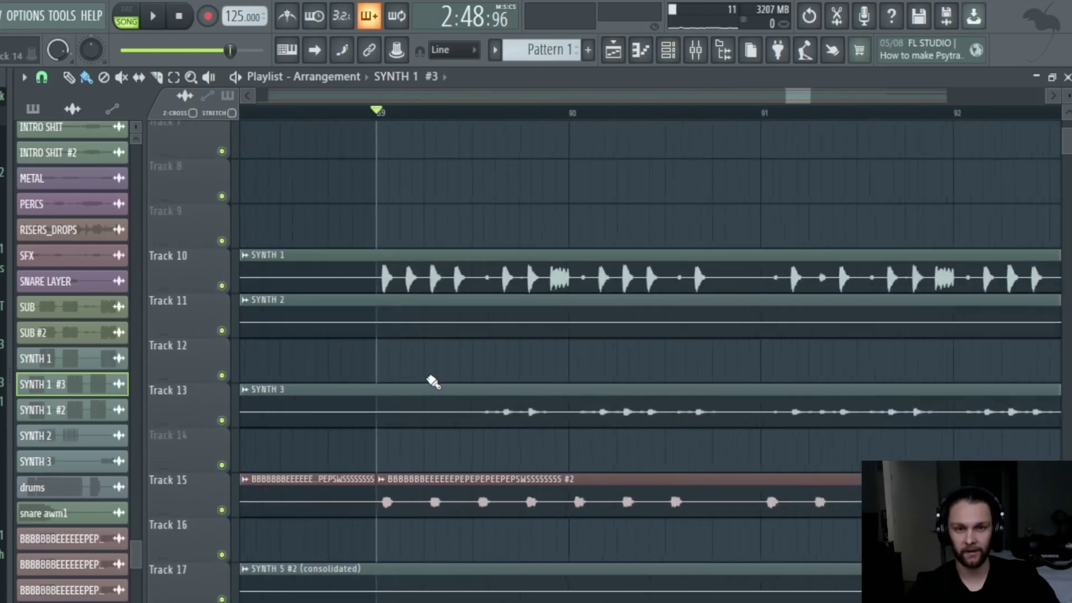
Solo SYNTH 1 on Track 10, play it from bar 89 and stop playback.
ctrl+scroll(433, 382, up, 2)
ctrl+click(223, 287)
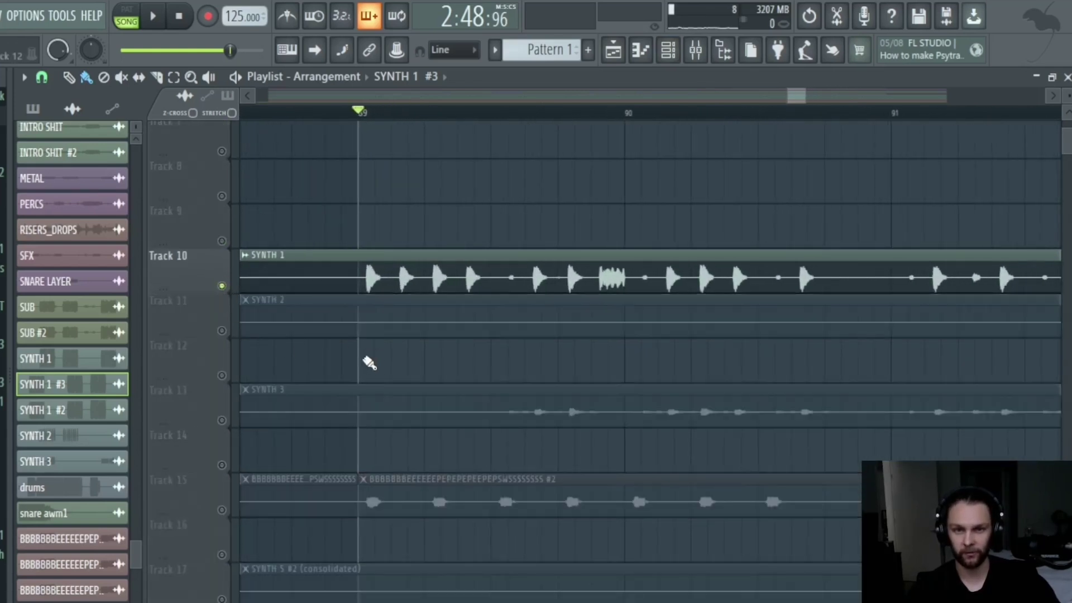
key(space)
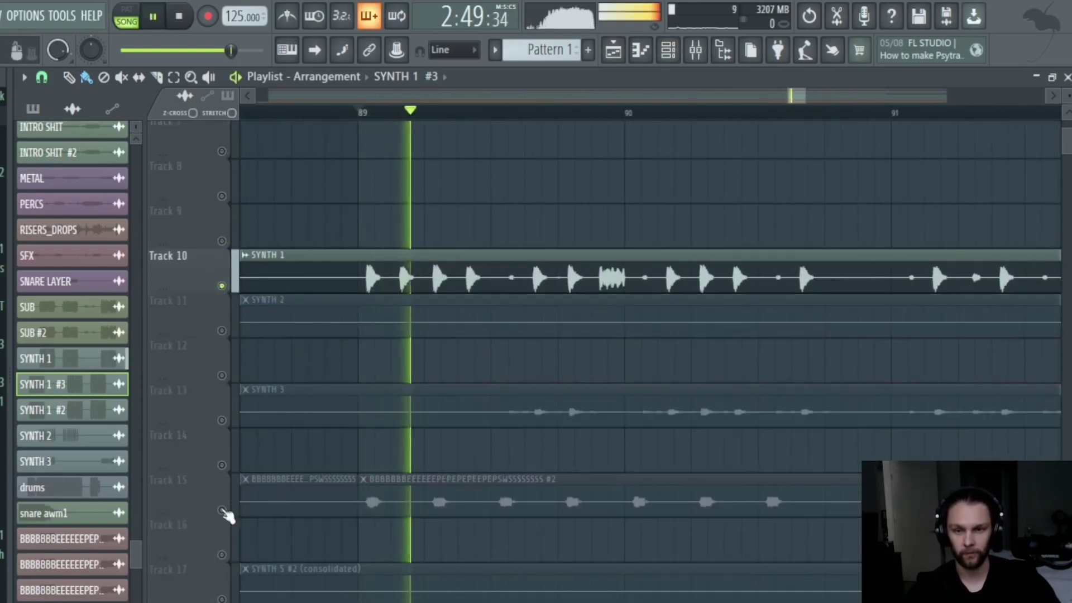
scroll(311, 367, down, 5)
key(space)
Switch between SYNTH 1 on Track 10 and SYNTH 6 on Track 19, playing from bar 89 to compare them.
scroll(459, 468, up, 1)
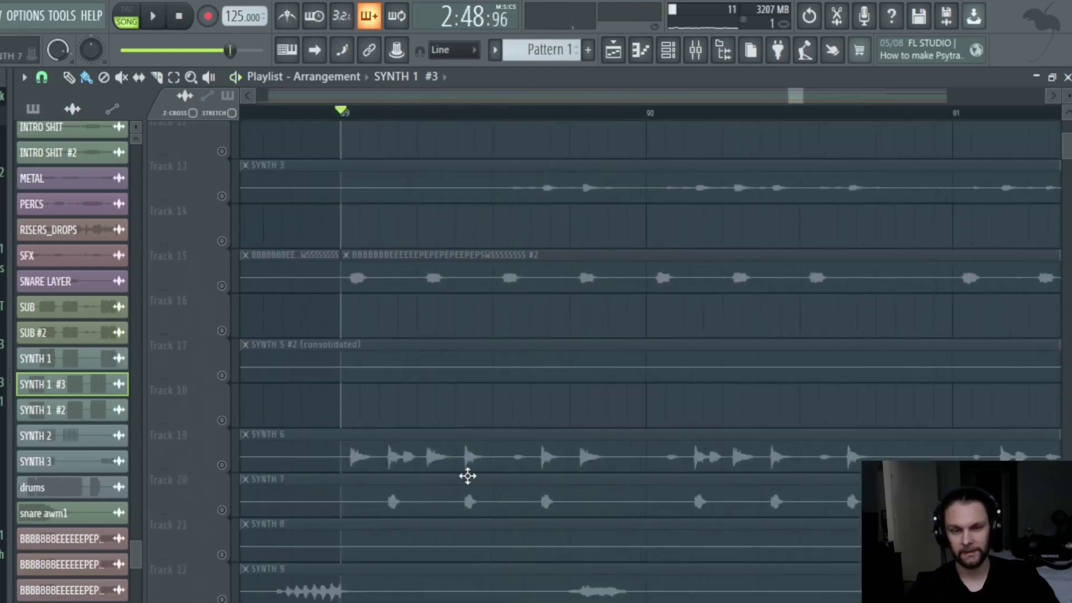
click(222, 465)
scroll(335, 350, up, 1)
scroll(341, 360, down, 2)
scroll(372, 427, up, 6)
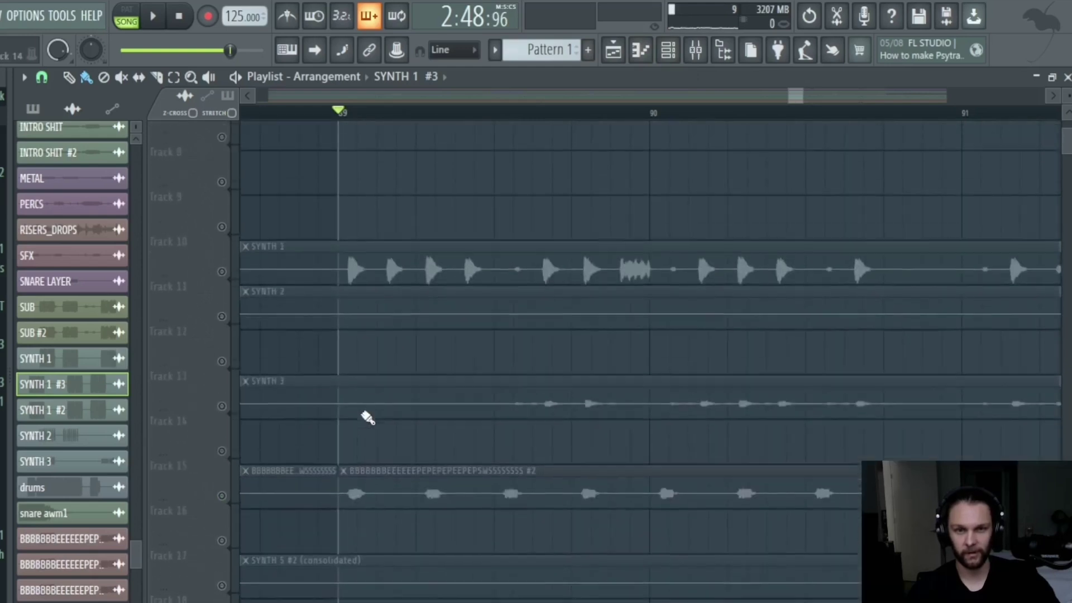
key(space)
click(223, 287)
scroll(388, 340, down, 5)
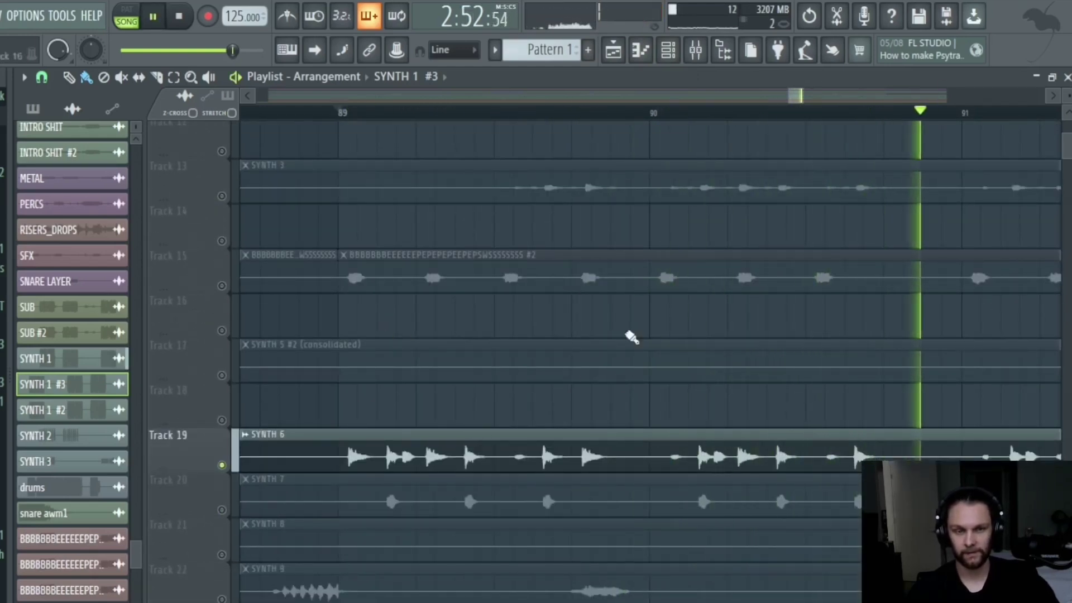
key(space)
Solo SYNTH 7 on Track 20, play it from bar 89 and stop playback.
scroll(480, 416, down, 2)
click(221, 420)
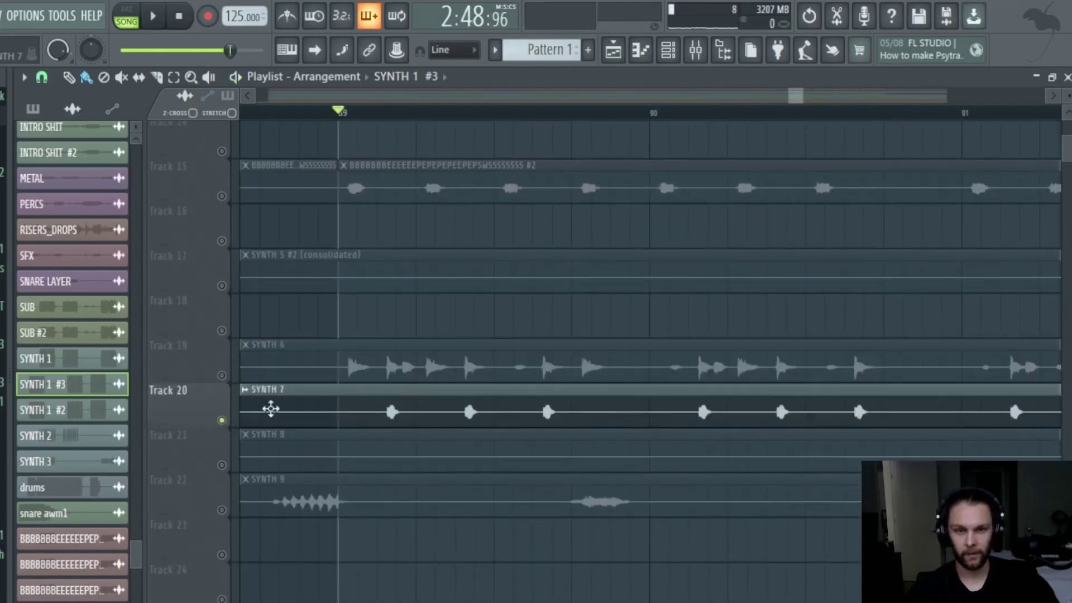
scroll(350, 186, up, 2)
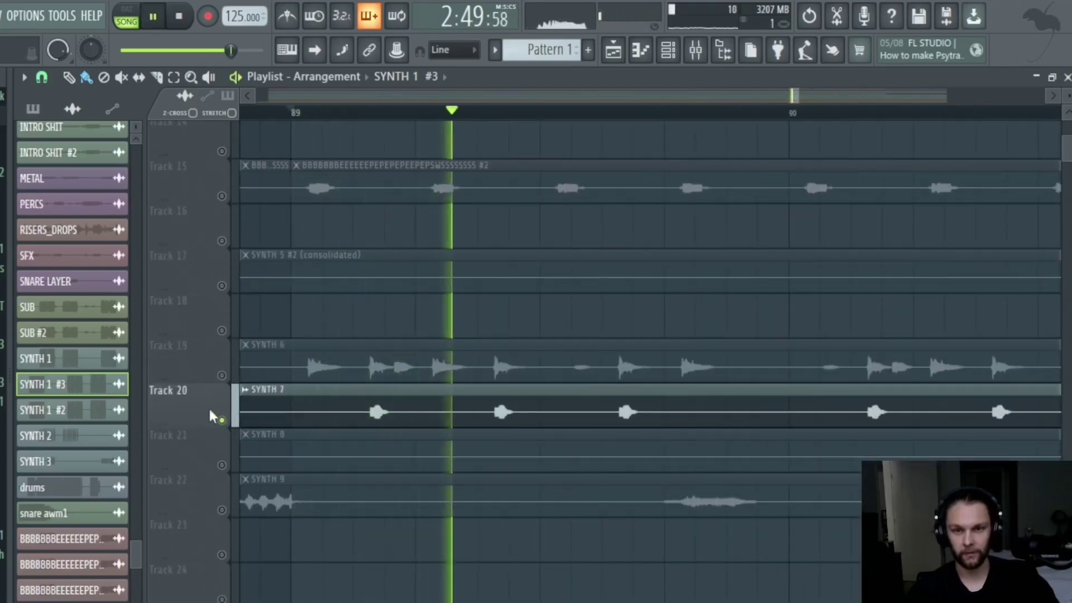
key(space)
Solo the Track 15 layer, add SYNTH 6 and SYNTH 7, and play them from bar 89.
click(222, 375)
right_click(221, 196)
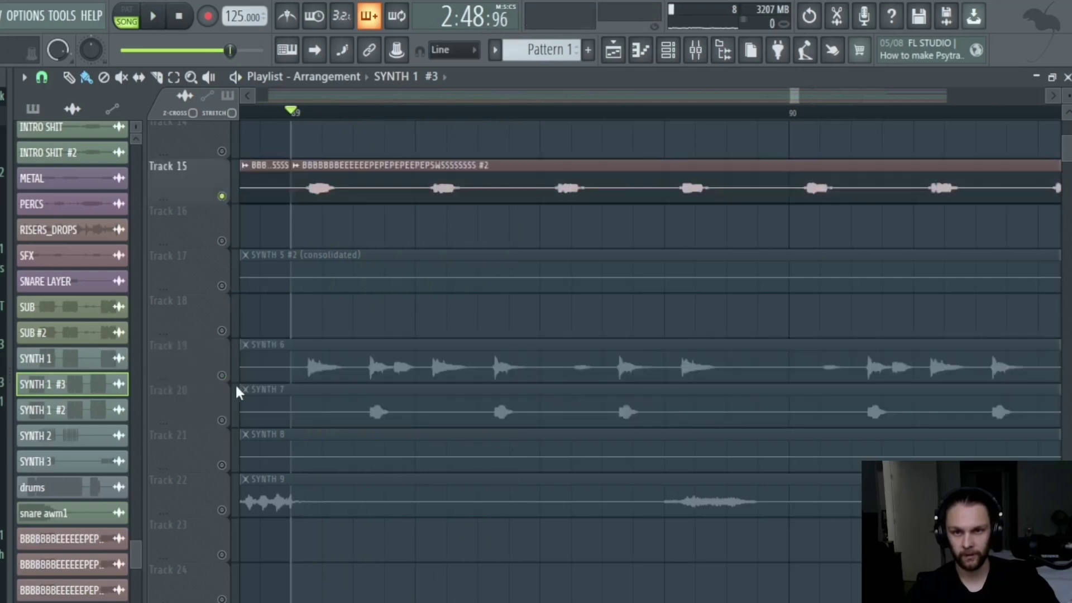
click(222, 375)
key(space)
click(222, 420)
scroll(276, 390, up, 7)
key(space)
Add SYNTH 1 on Track 10 and SYNTH 3 on Track 13 to the audible layers, playing from bar 89 after each.
click(224, 285)
key(space)
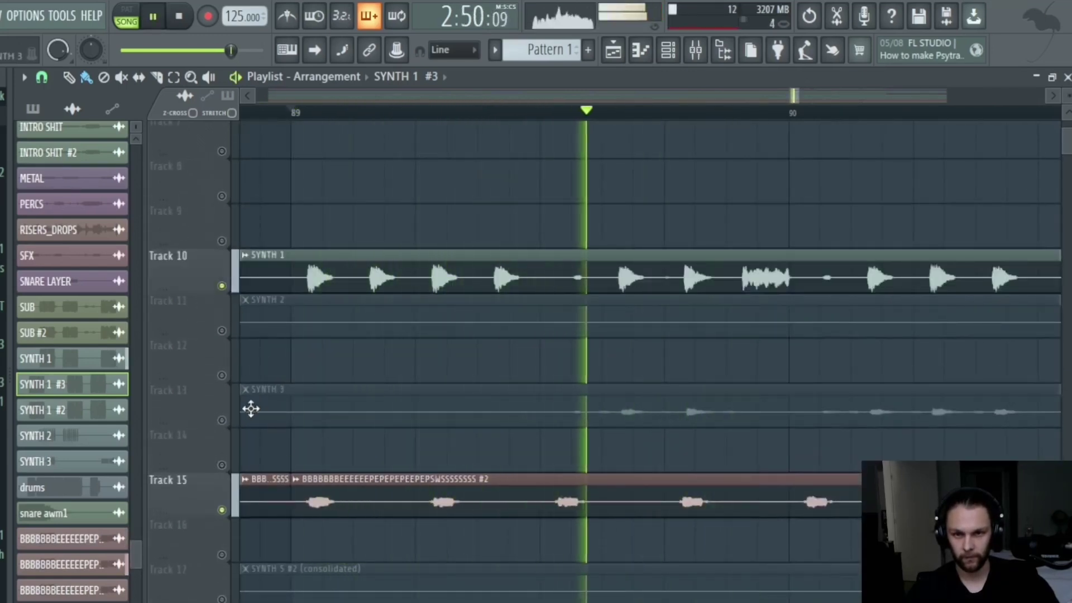
key(space)
click(222, 420)
key(space)
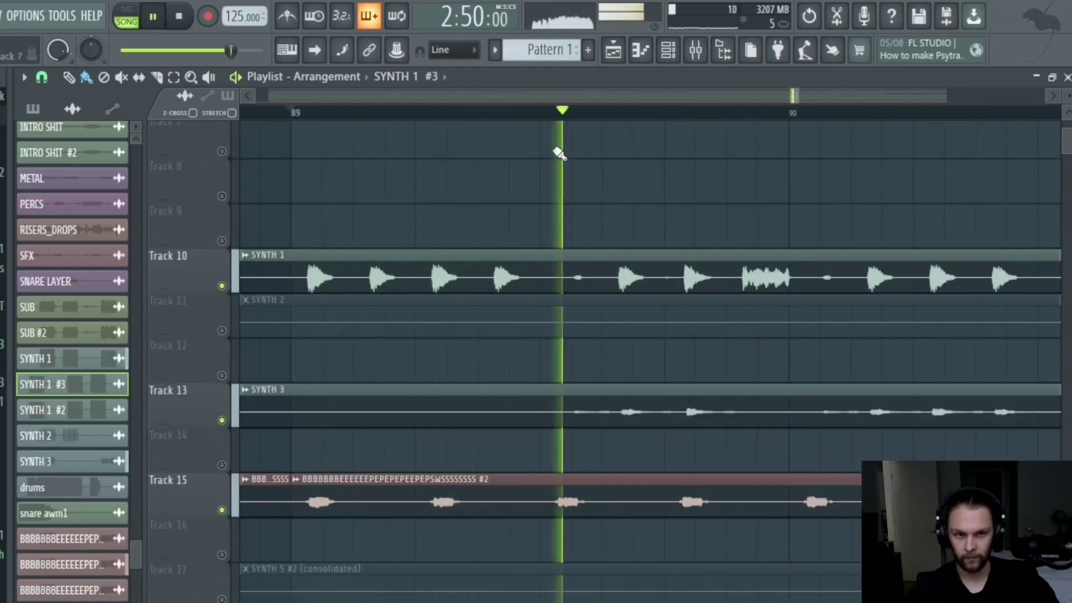
Stop the layered playback, re-enable all tracks and play the full drop from just before bar 89.
scroll(383, 383, down, 3)
scroll(371, 359, down, 8)
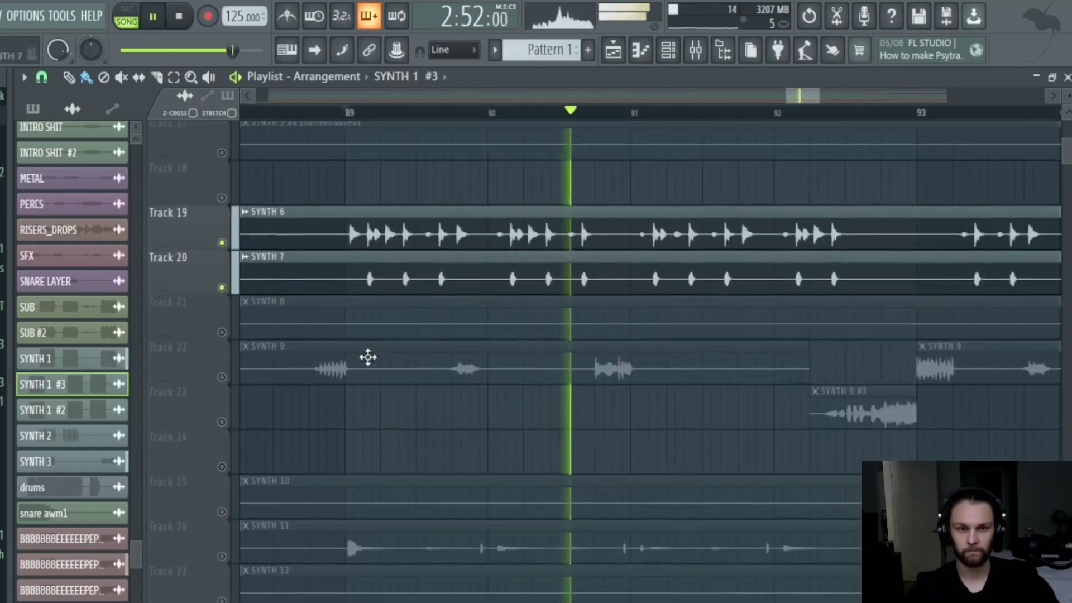
scroll(235, 352, down, 2)
key(space)
click(222, 332)
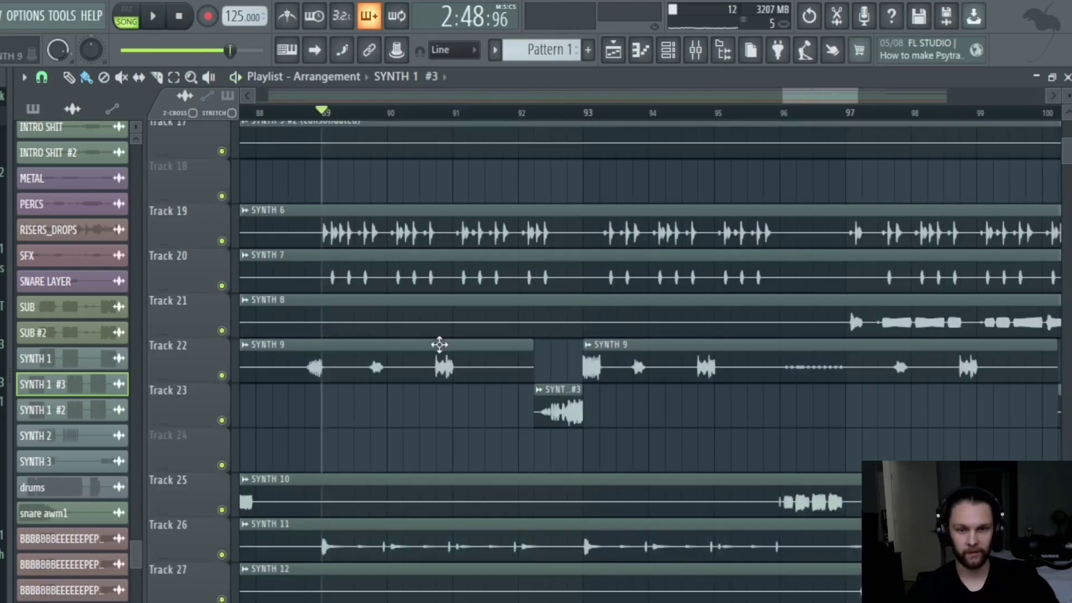
scroll(480, 369, down, 3)
scroll(500, 385, down, 5)
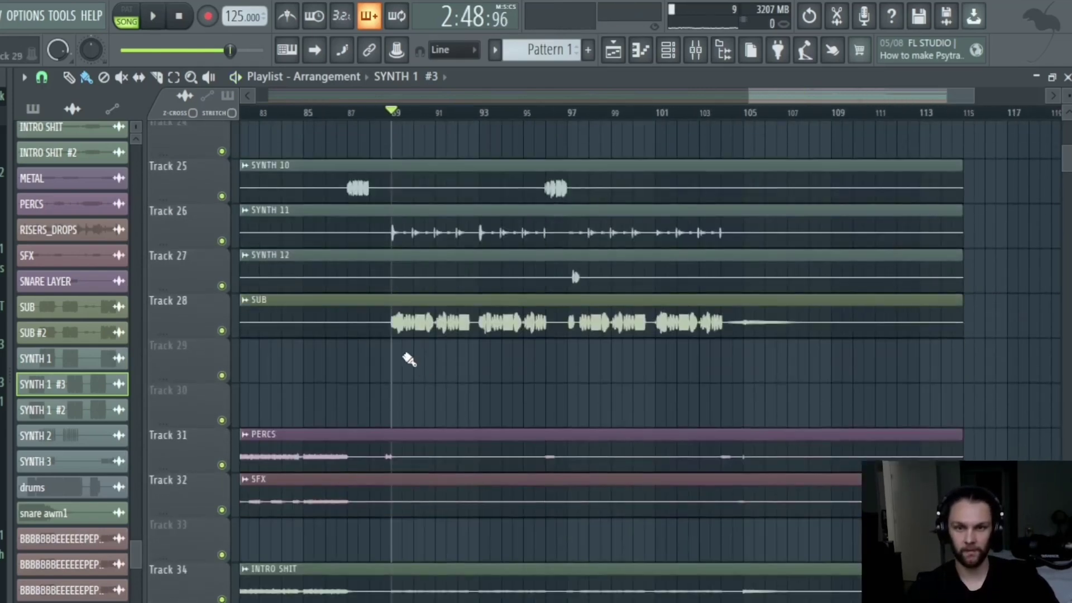
scroll(384, 299, up, 7)
scroll(383, 120, up, 3)
key(space)
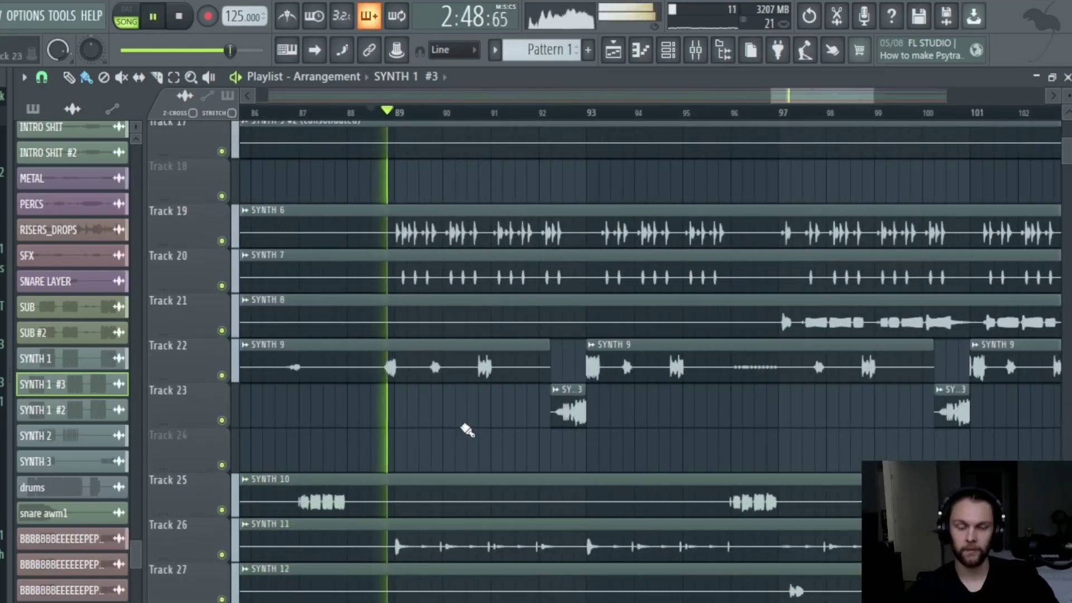
Examine all tracks of the arrangement while the drop plays, then the synth layers from Track 10 after playback stops.
scroll(490, 395, down, 8)
scroll(951, 443, up, 10)
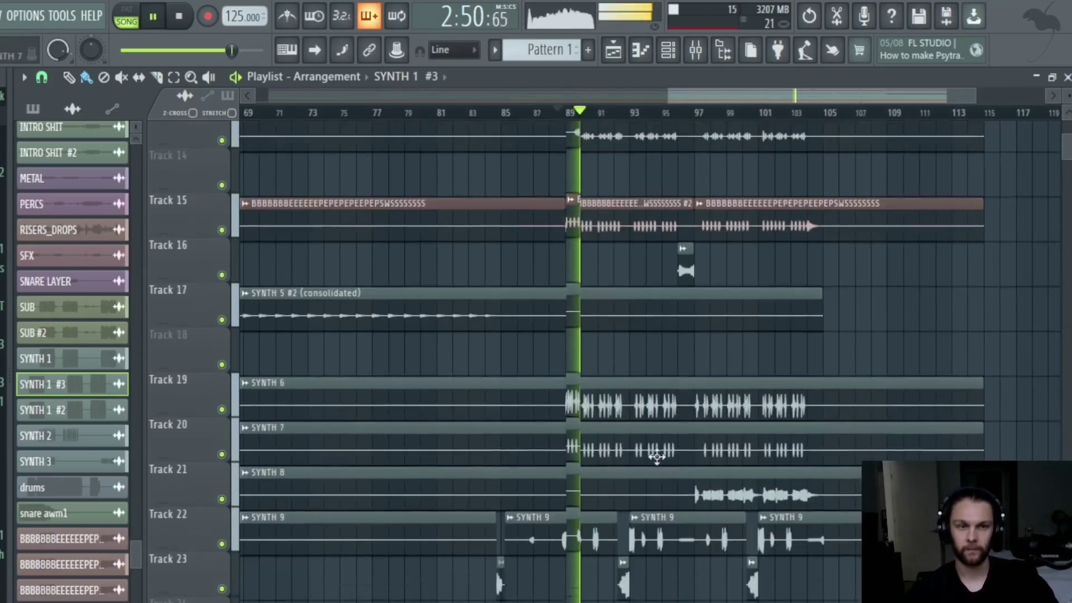
scroll(727, 413, up, 3)
scroll(727, 414, down, 8)
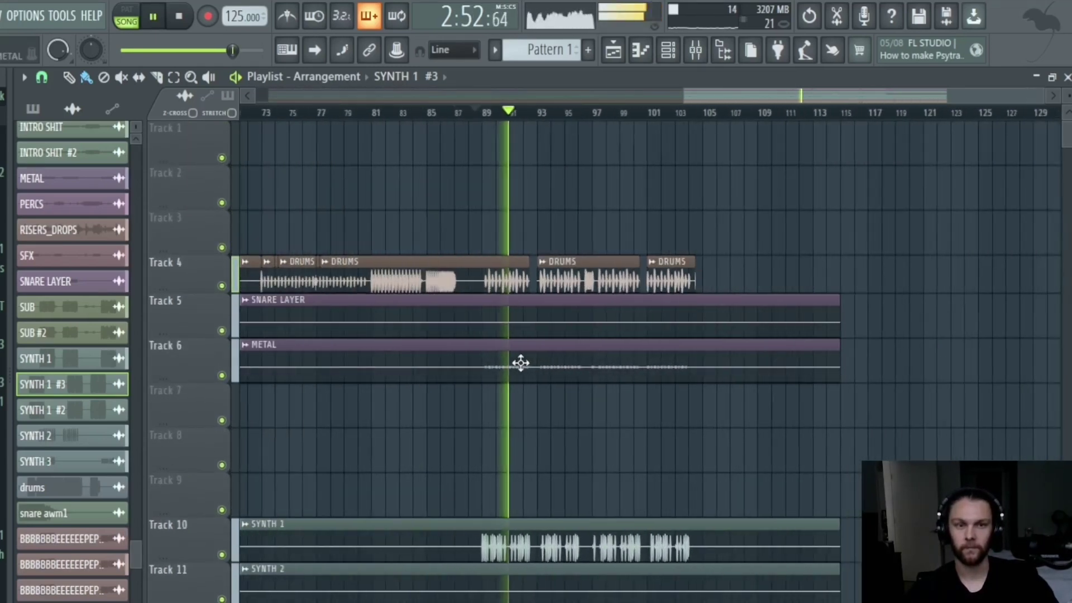
scroll(701, 354, down, 2)
scroll(702, 358, down, 4)
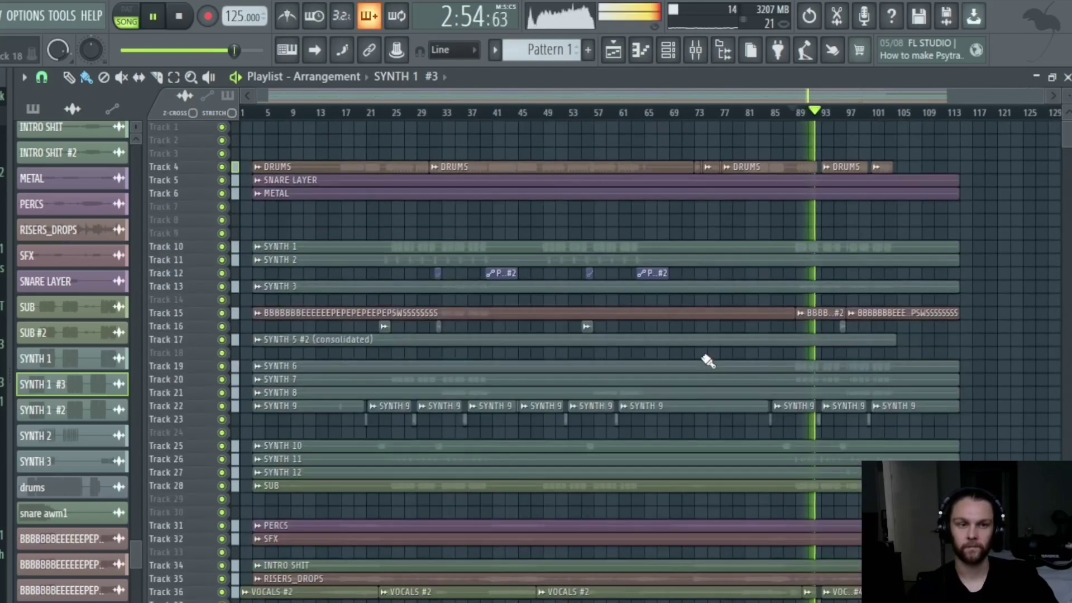
scroll(956, 332, up, 3)
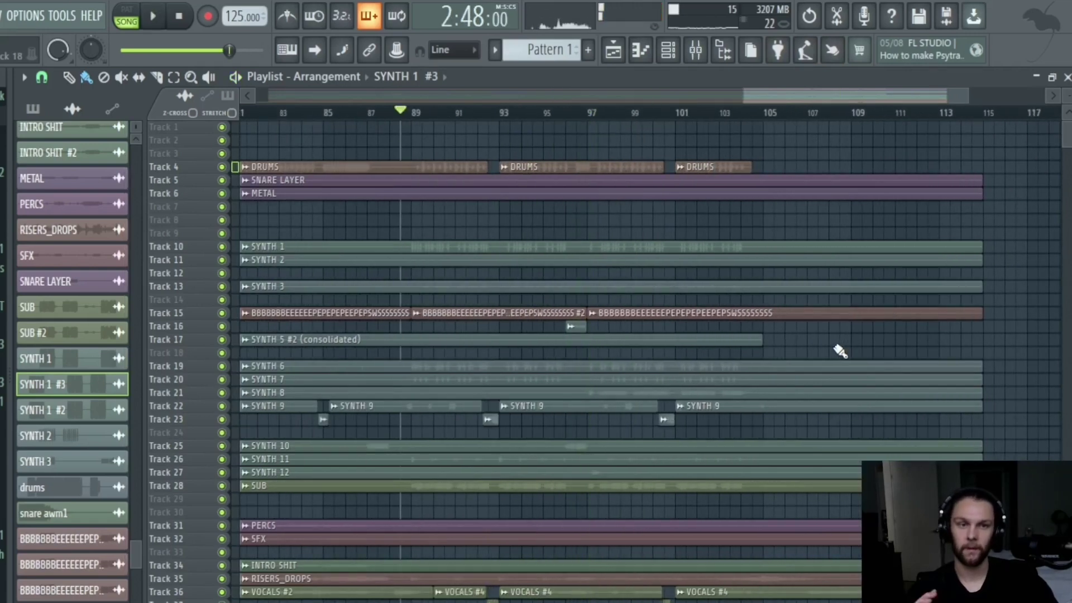
scroll(597, 277, up, 3)
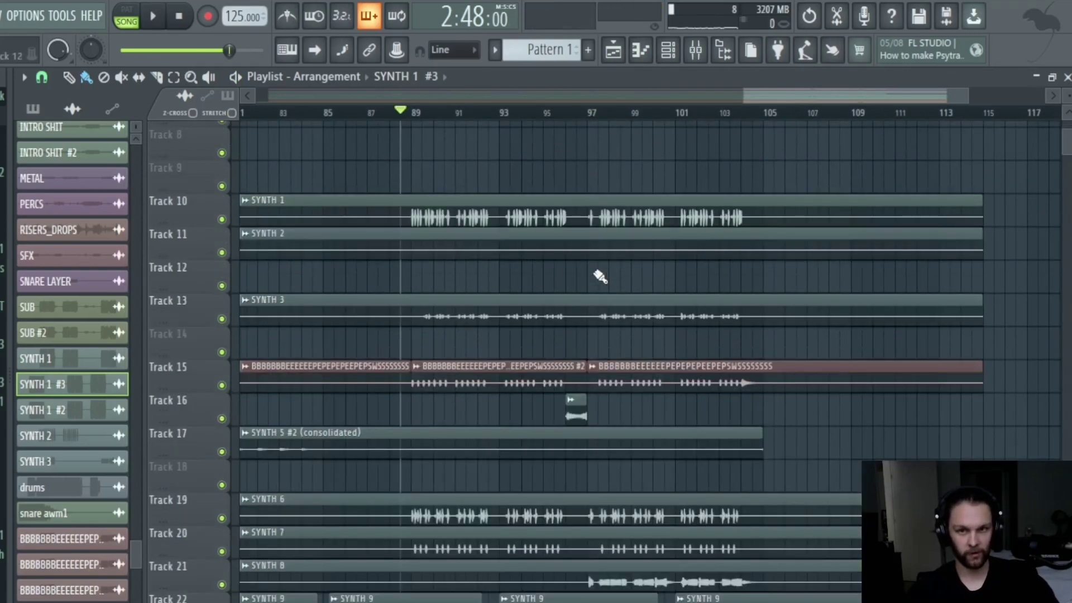
Examine the complete arrangement from the drums through the synth and sub layers down to the vocals, including the drop section, with compacted tracks for an overview.
scroll(597, 277, down, 5)
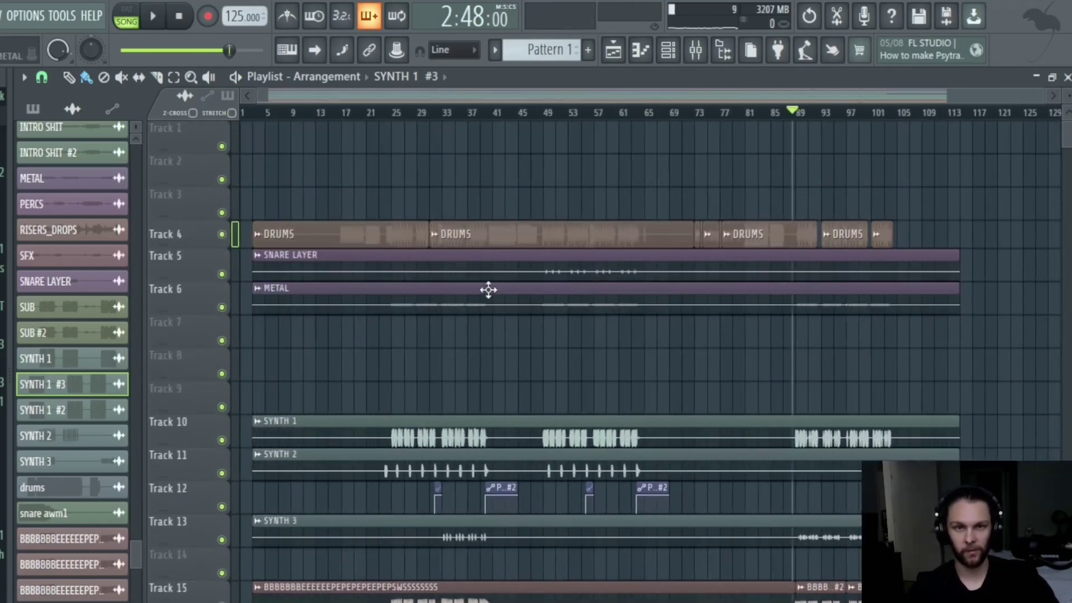
scroll(488, 290, down, 8)
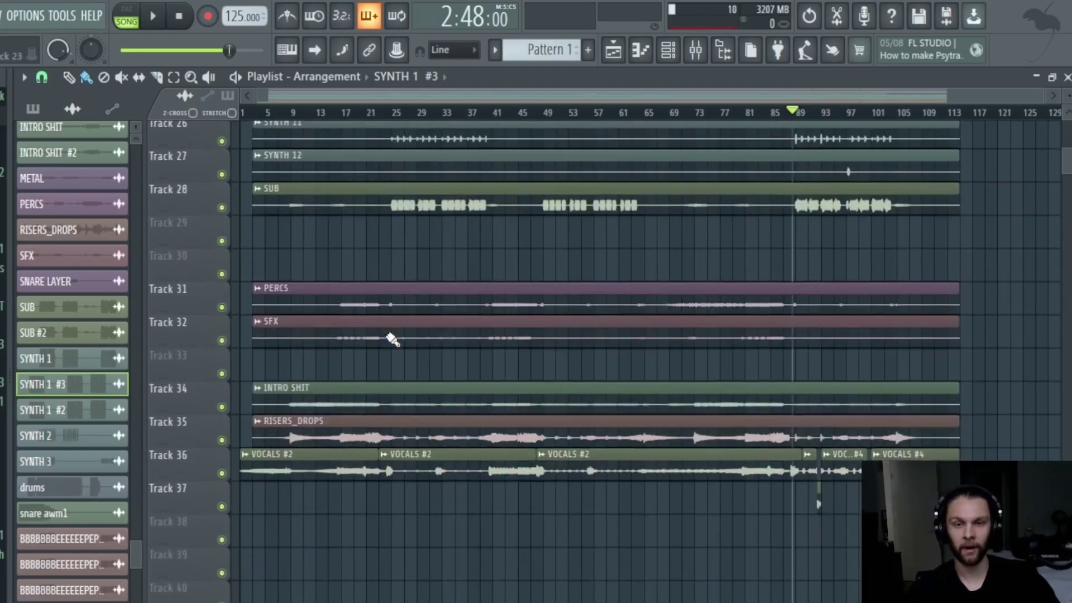
scroll(393, 339, down, 1)
scroll(385, 342, up, 3)
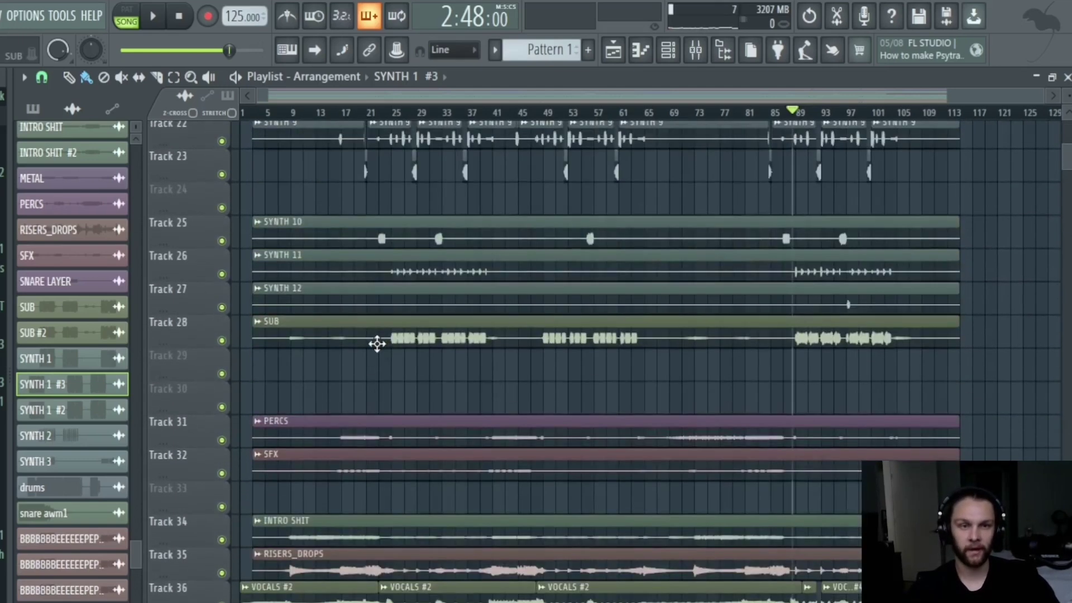
scroll(766, 376, up, 4)
scroll(689, 424, down, 2)
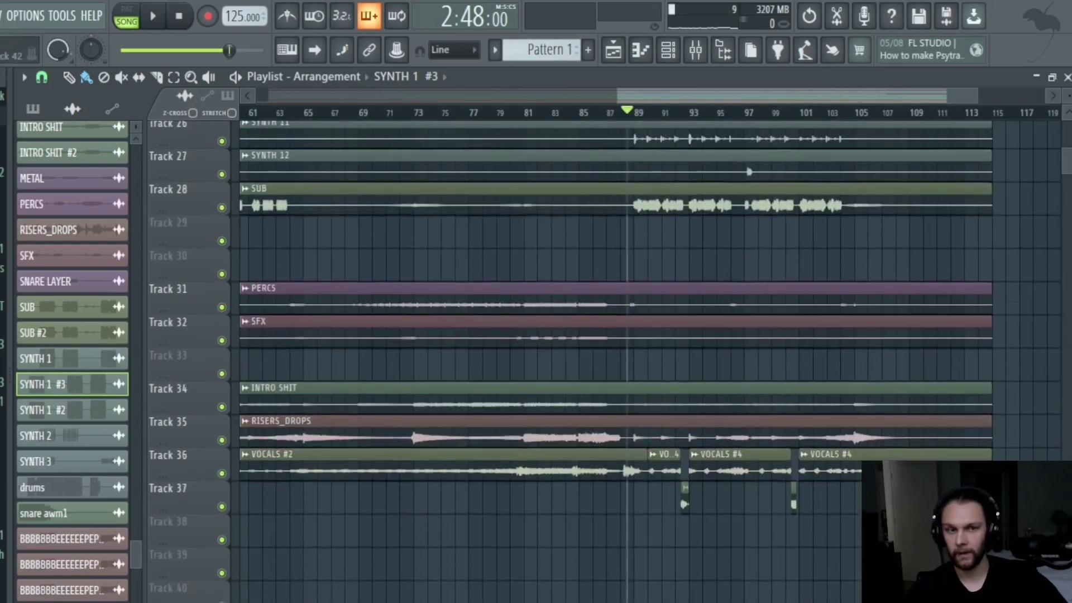
scroll(579, 314, down, 4)
scroll(809, 173, up, 8)
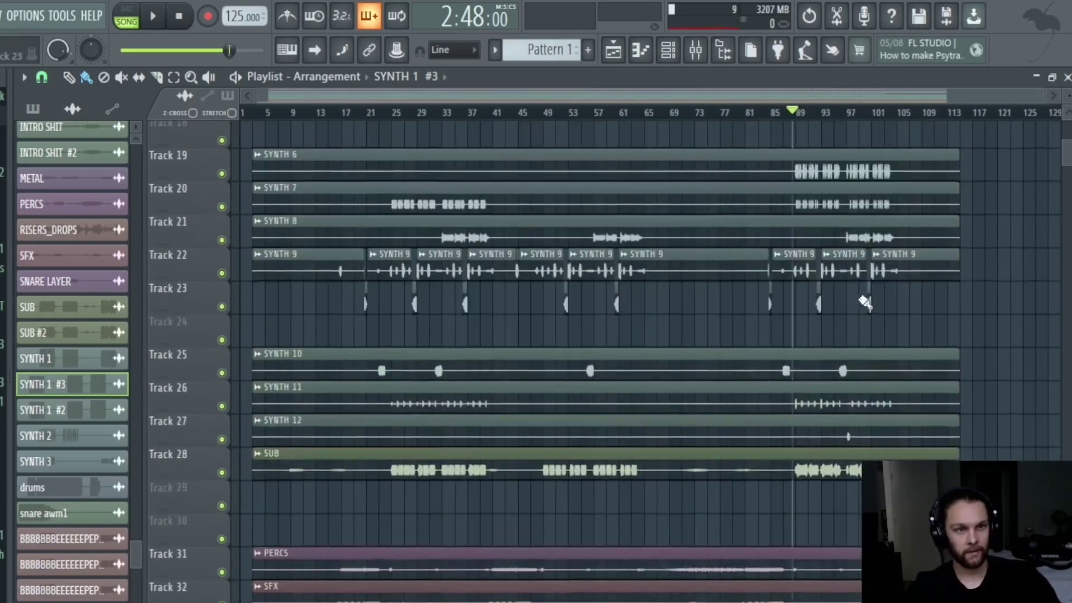
scroll(869, 309, up, 4)
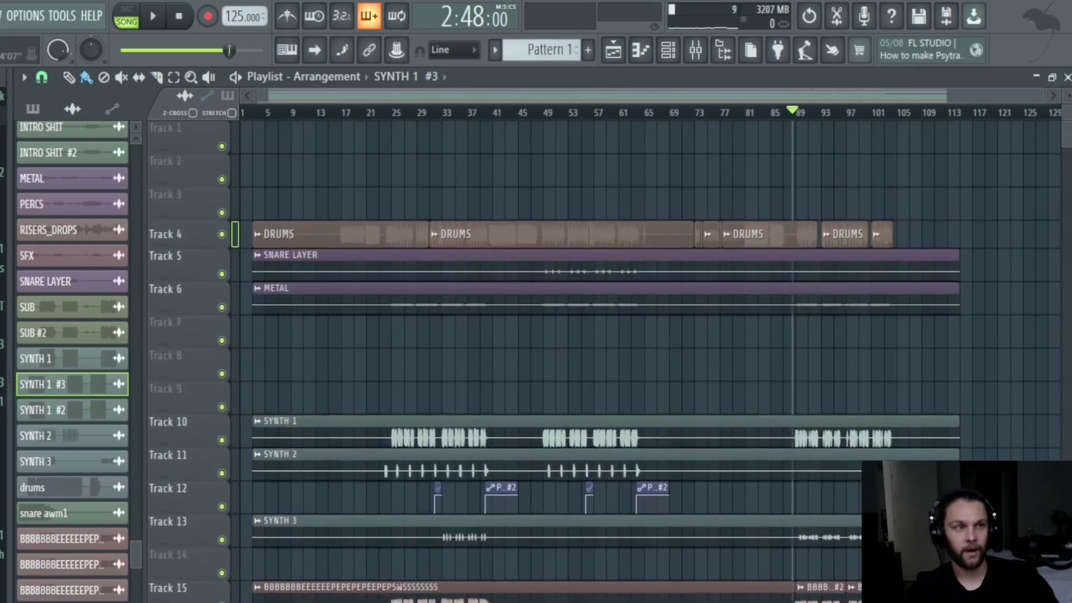
scroll(1041, 95, down, 1)
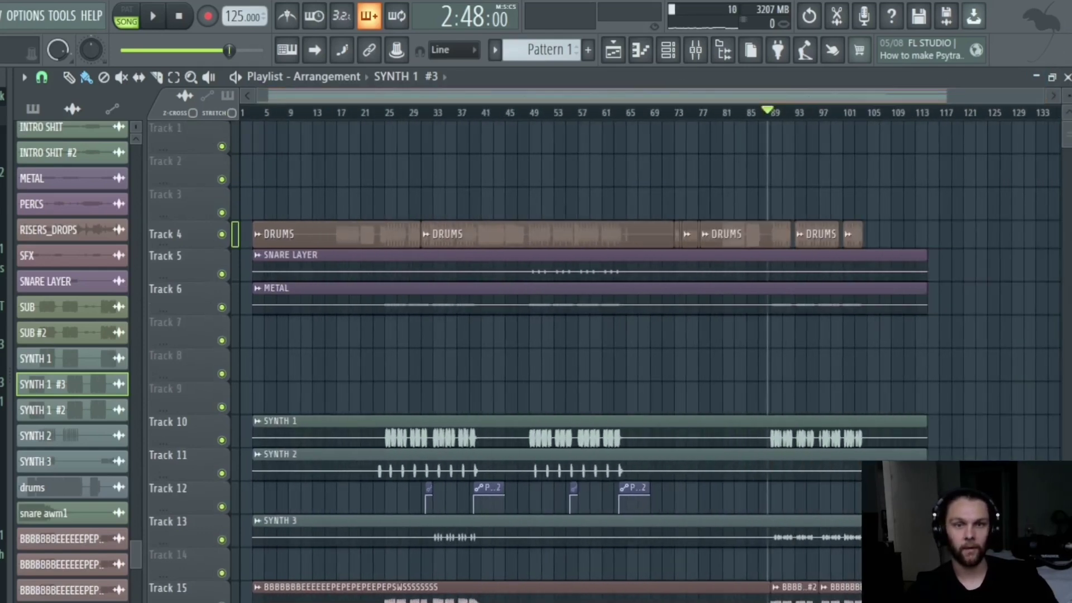
scroll(647, 357, down, 3)
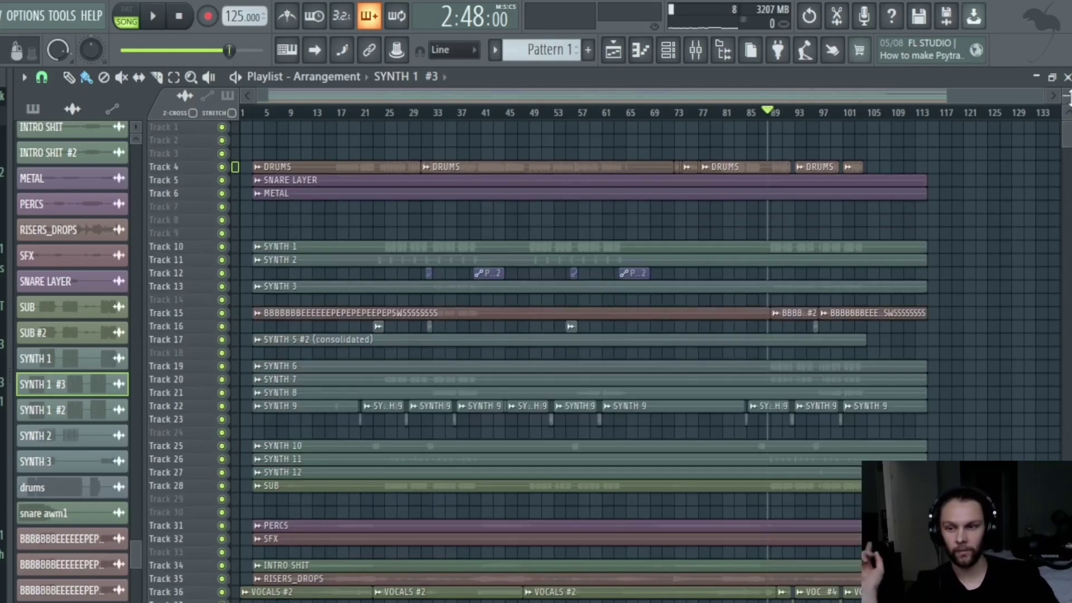
drag(1067, 101, 1067, 92)
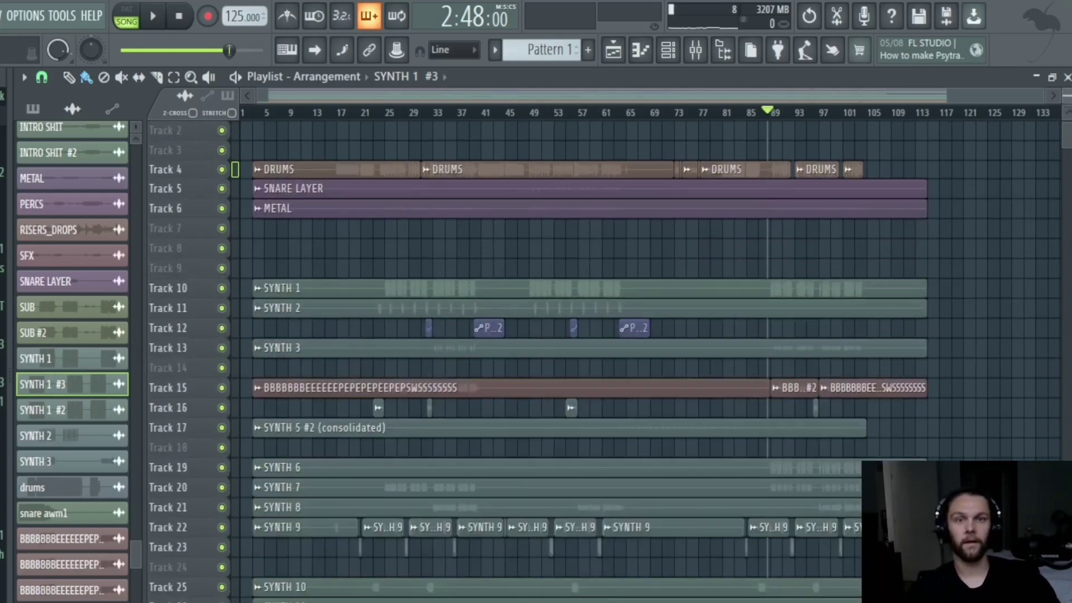